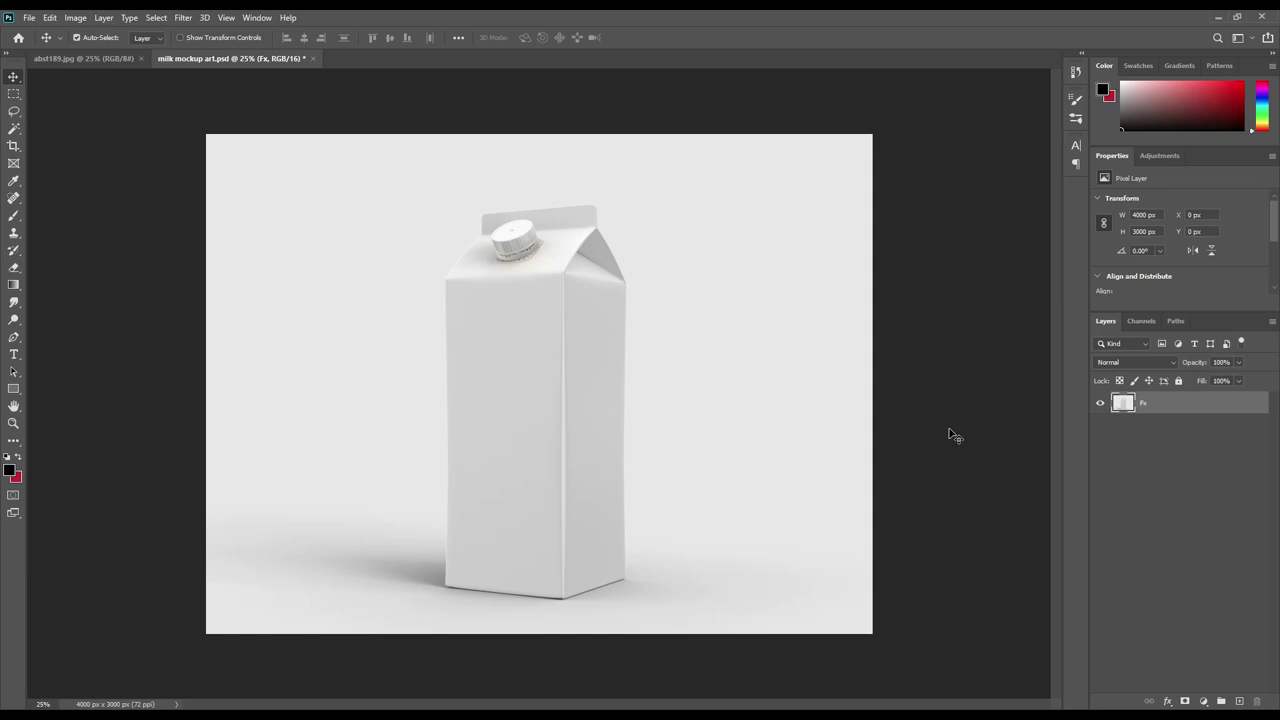
Select the Fx carton layer and add a new empty Layer 1 above it
{"action": "left_click", "coordinate": [952, 434]}
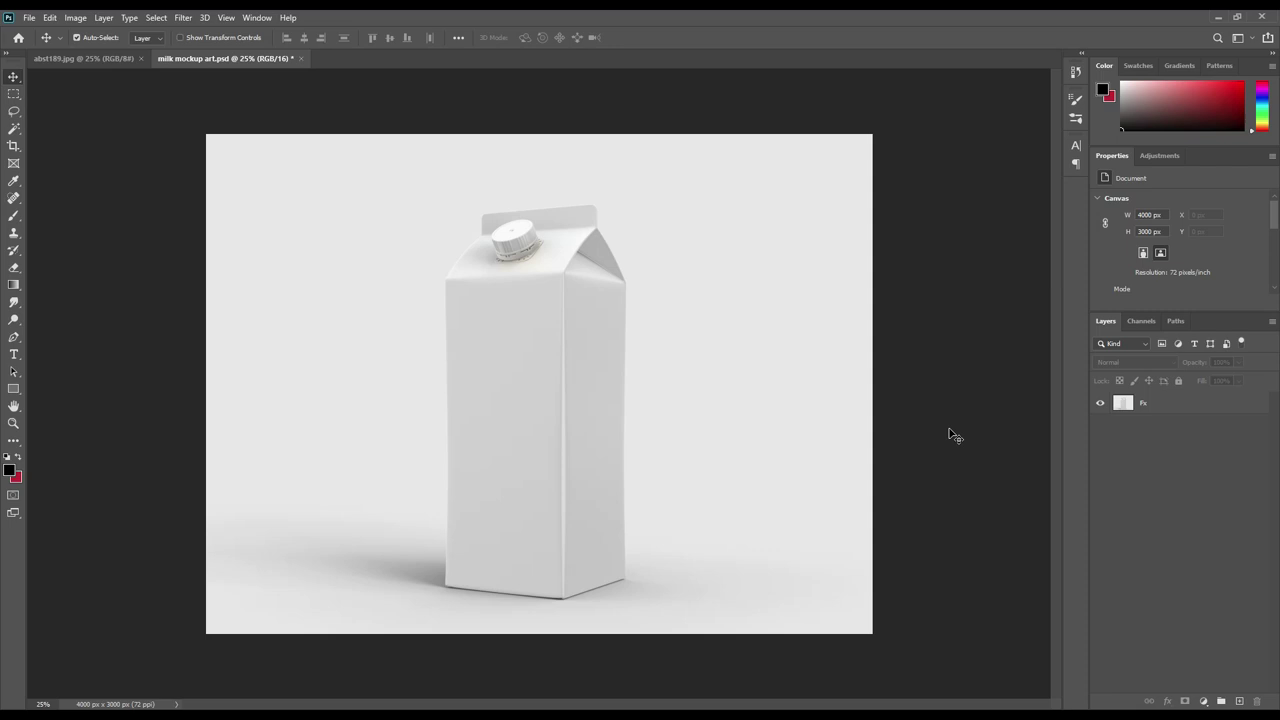
{"action": "left_click", "coordinate": [949, 429]}
{"action": "left_click", "coordinate": [1204, 407]}
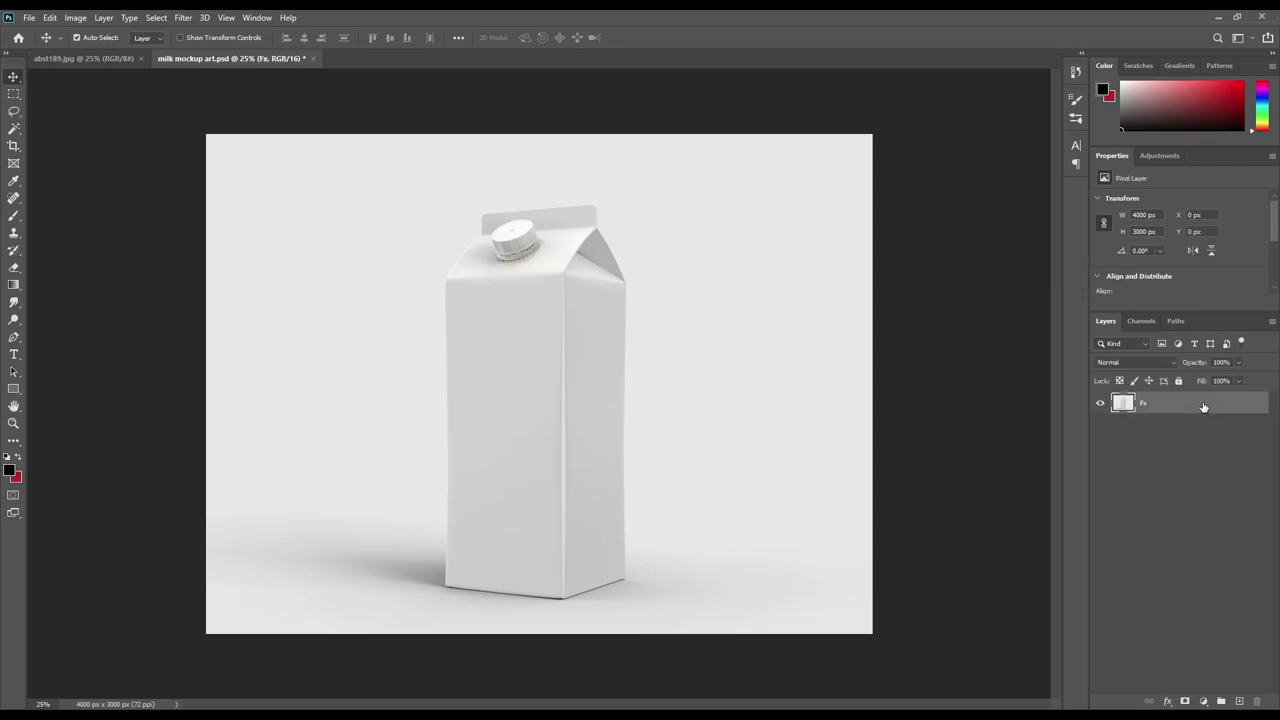
{"action": "left_click", "coordinate": [1239, 702]}
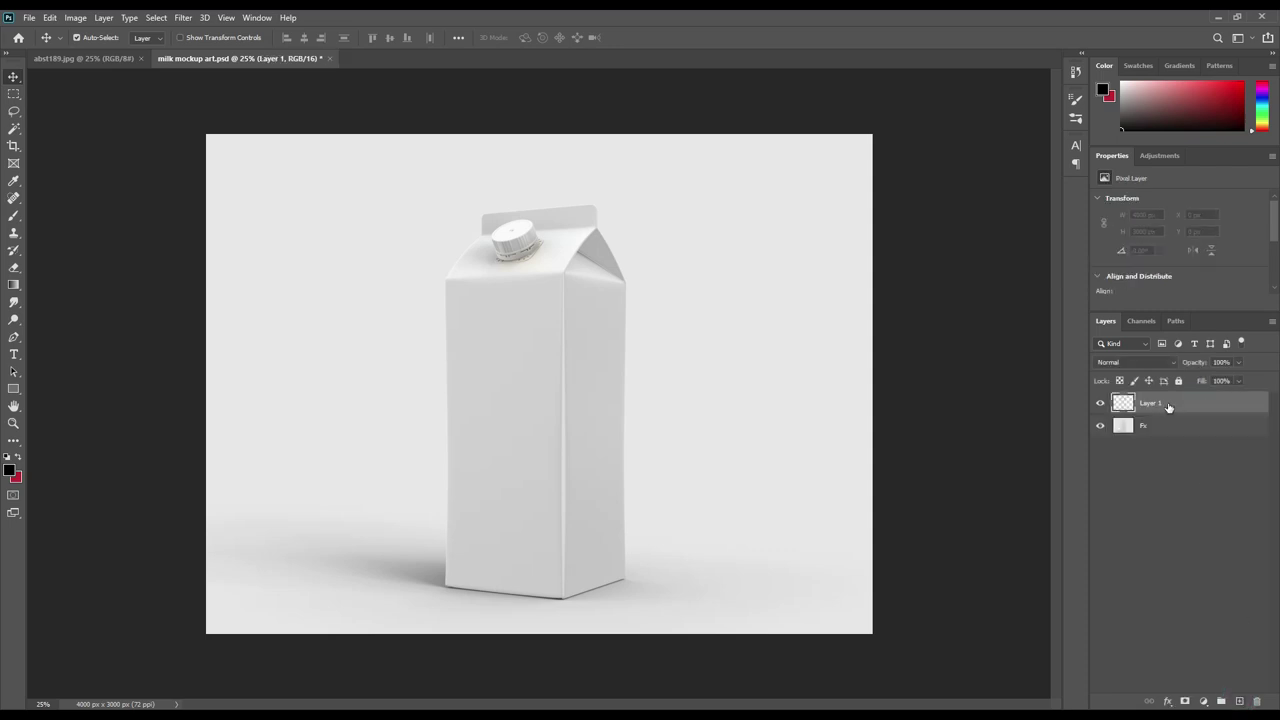
Zoom in to 100% on the carton top and measure its front top edge with the Ruler Tool
{"action": "key", "text": "ctrl+plus"}
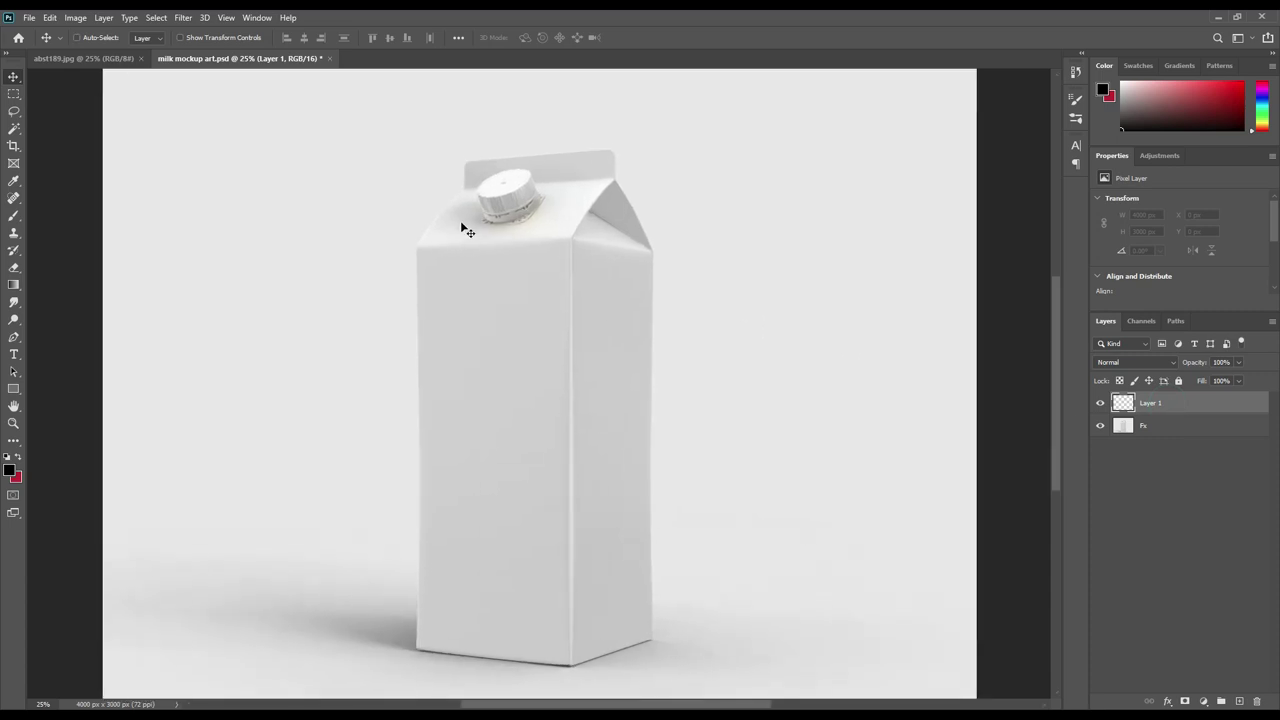
{"action": "key", "text": "ctrl+plus"}
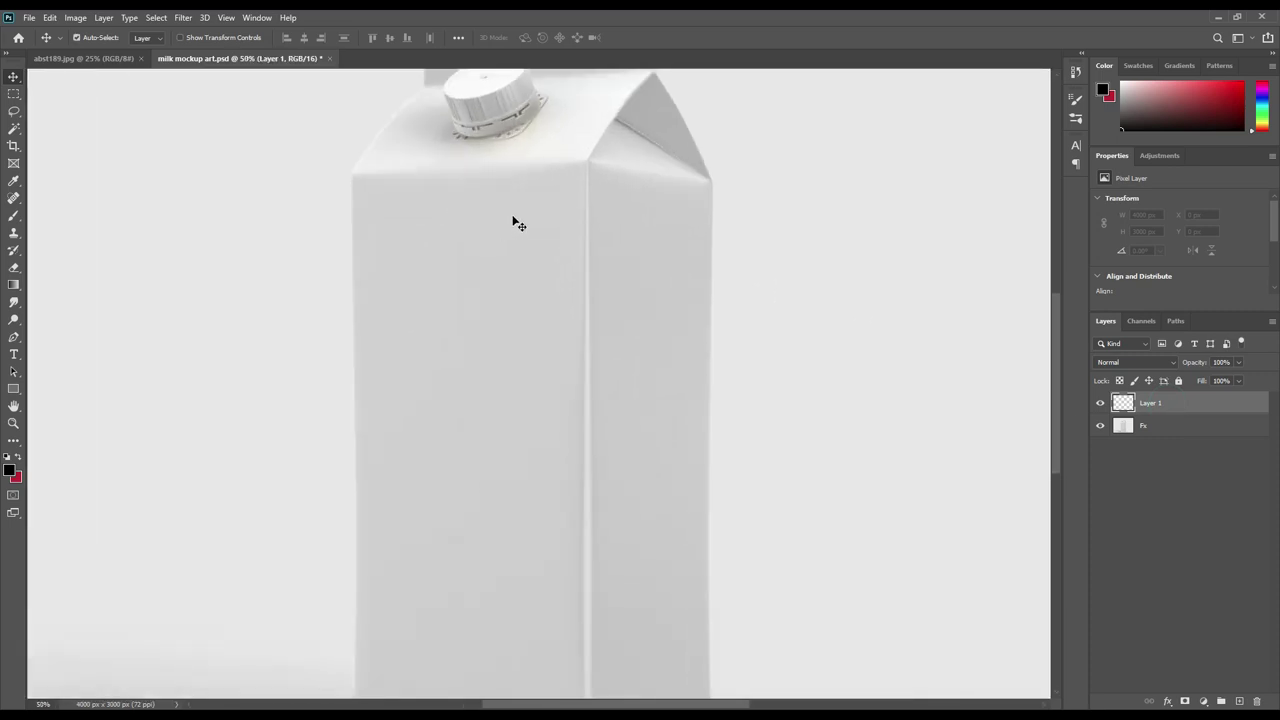
{"action": "mouse_move", "coordinate": [483, 165]}
{"action": "left_mouse_down"}
{"action": "mouse_move", "coordinate": [483, 299]}
{"action": "mouse_move", "coordinate": [468, 309]}
{"action": "left_mouse_up"}
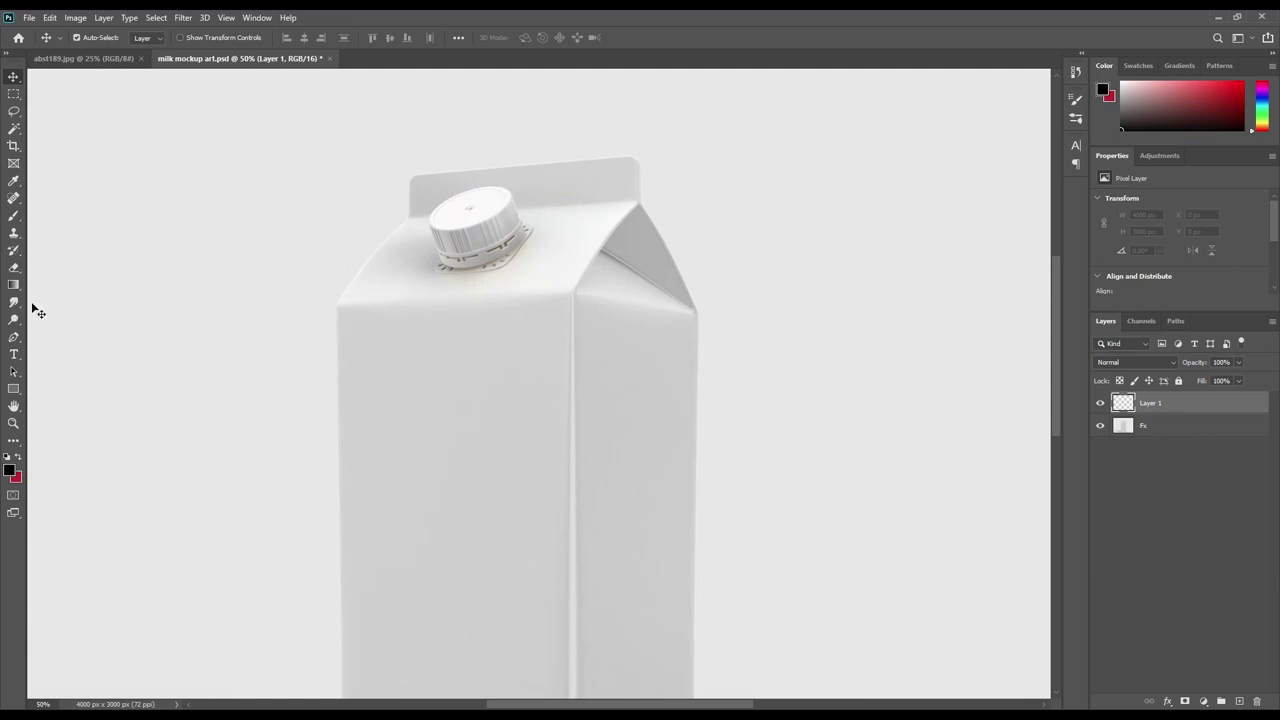
{"action": "left_click", "coordinate": [13, 183]}
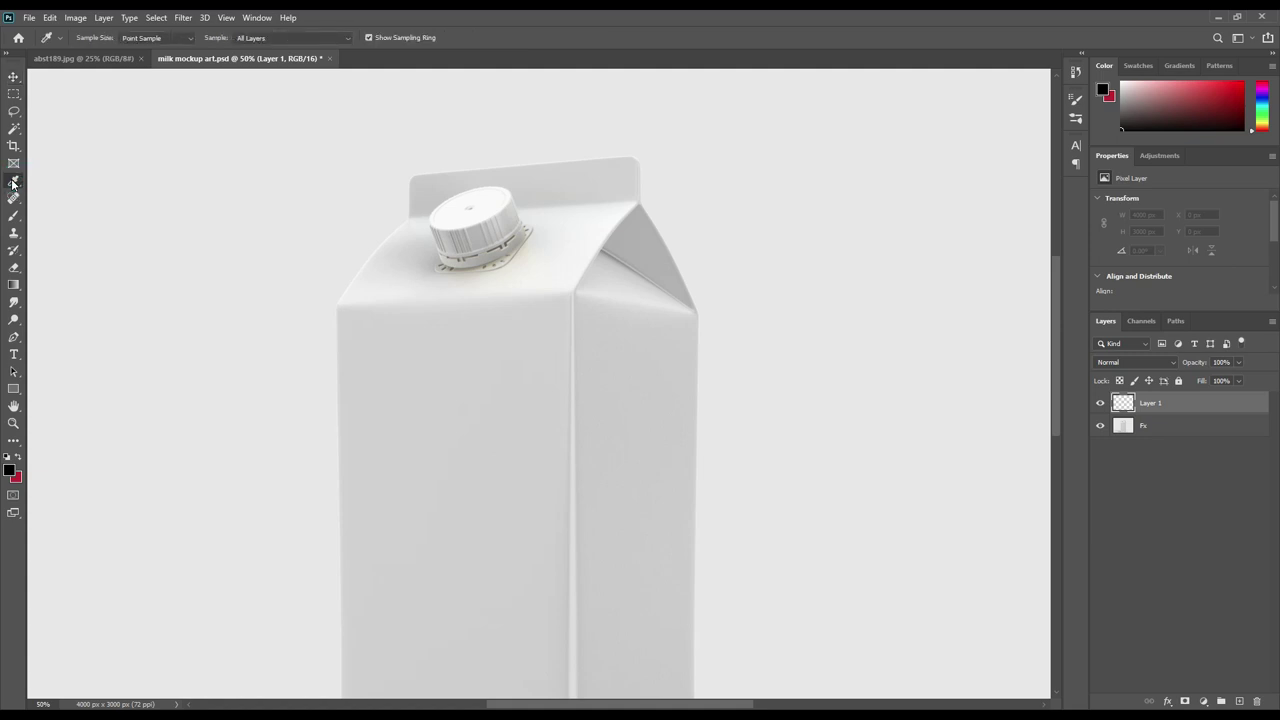
{"action": "right_click", "coordinate": [13, 183]}
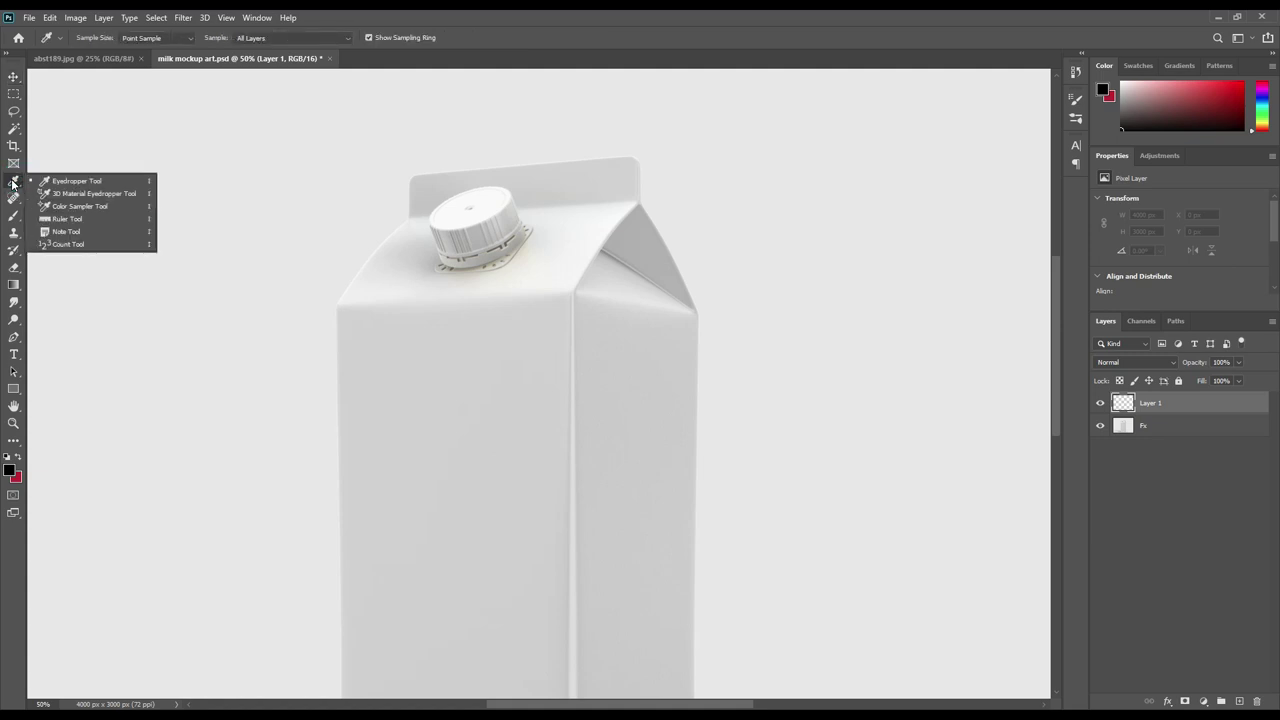
{"action": "left_click", "coordinate": [72, 218]}
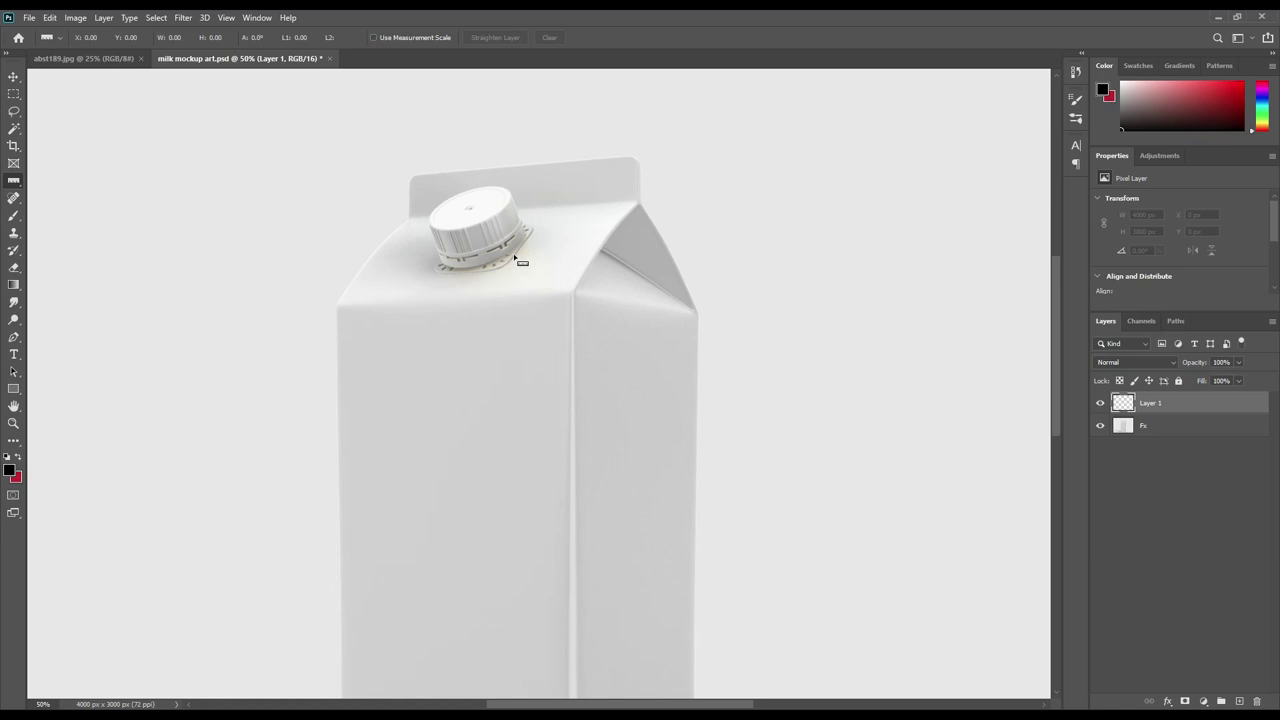
{"action": "key", "text": "ctrl+plus"}
{"action": "key", "text": "ctrl+plus"}
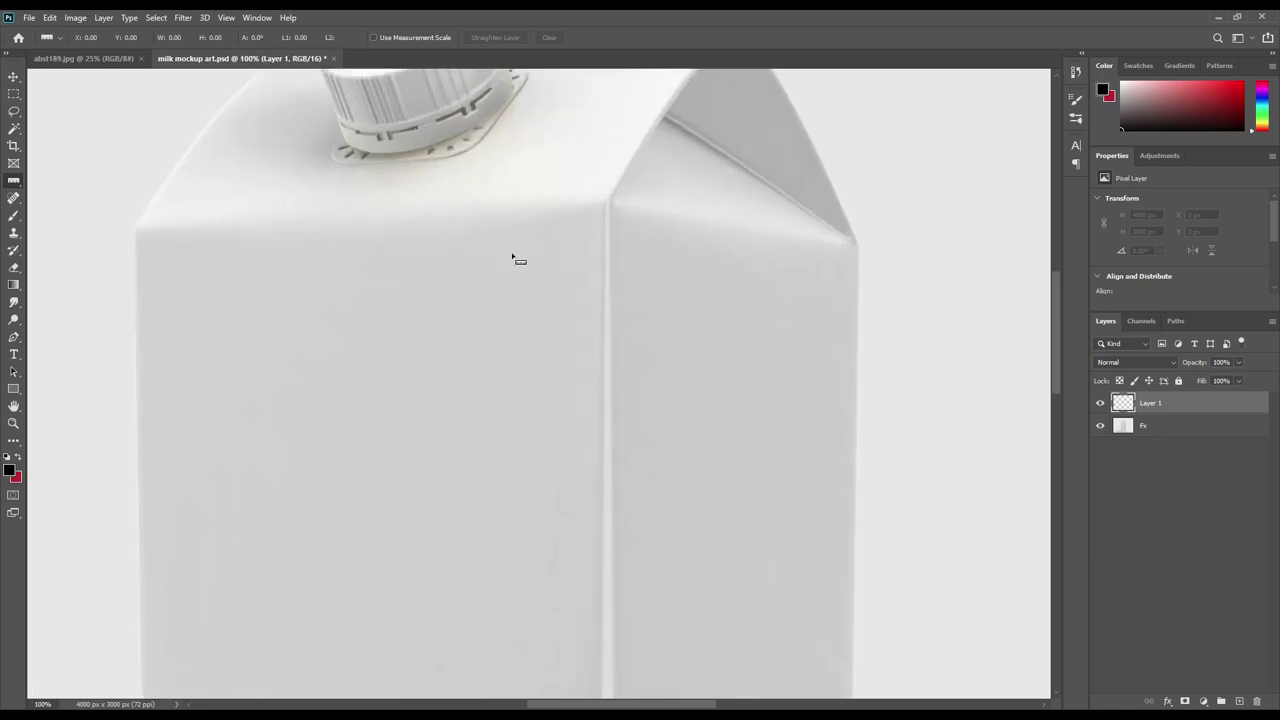
{"action": "left_click_drag", "start_coordinate": [434, 186], "coordinate": [428, 363]}
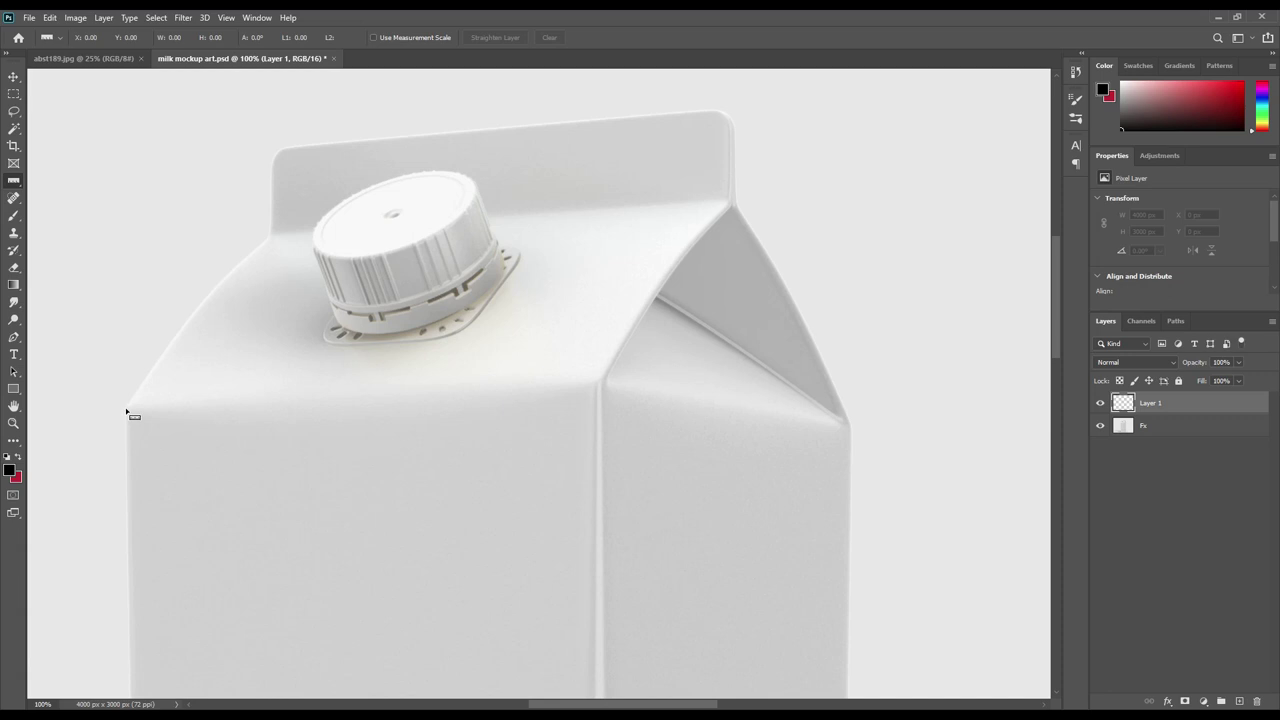
{"action": "left_click_drag", "start_coordinate": [126, 409], "coordinate": [600, 383]}
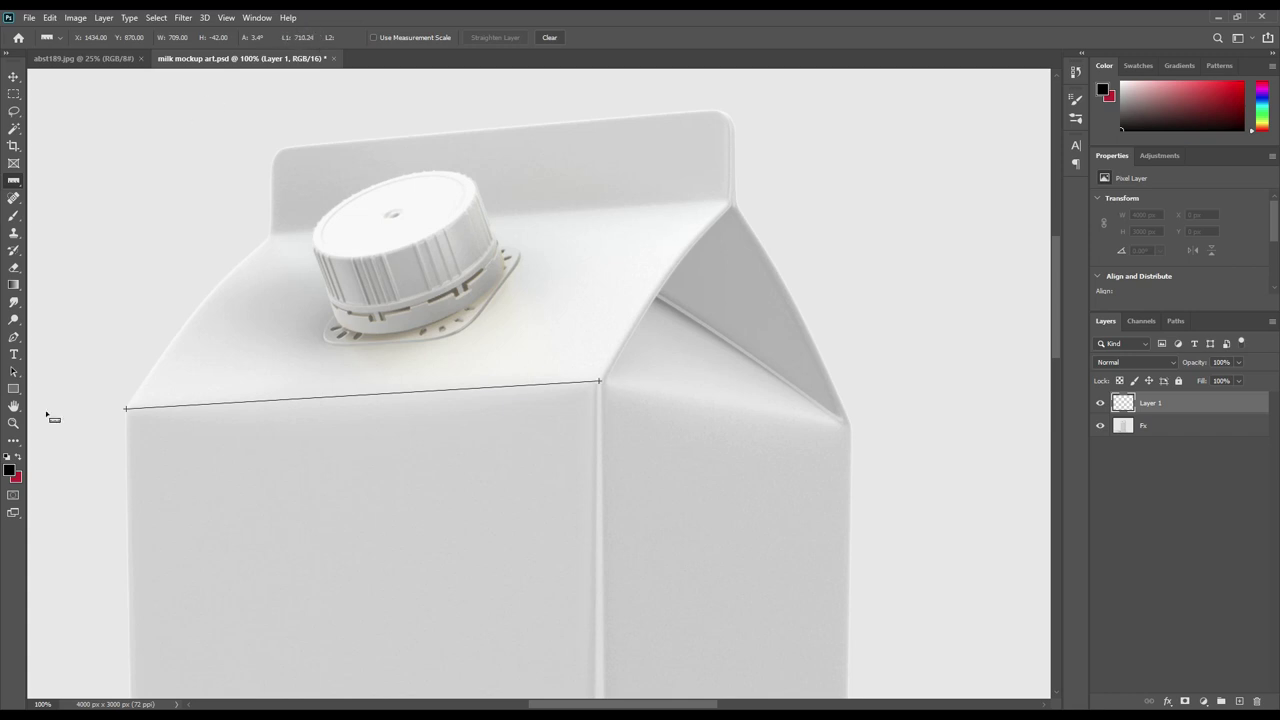
Trace the front top edge with a thin black brush line and handwrite 710 above it
{"action": "left_click", "coordinate": [14, 215]}
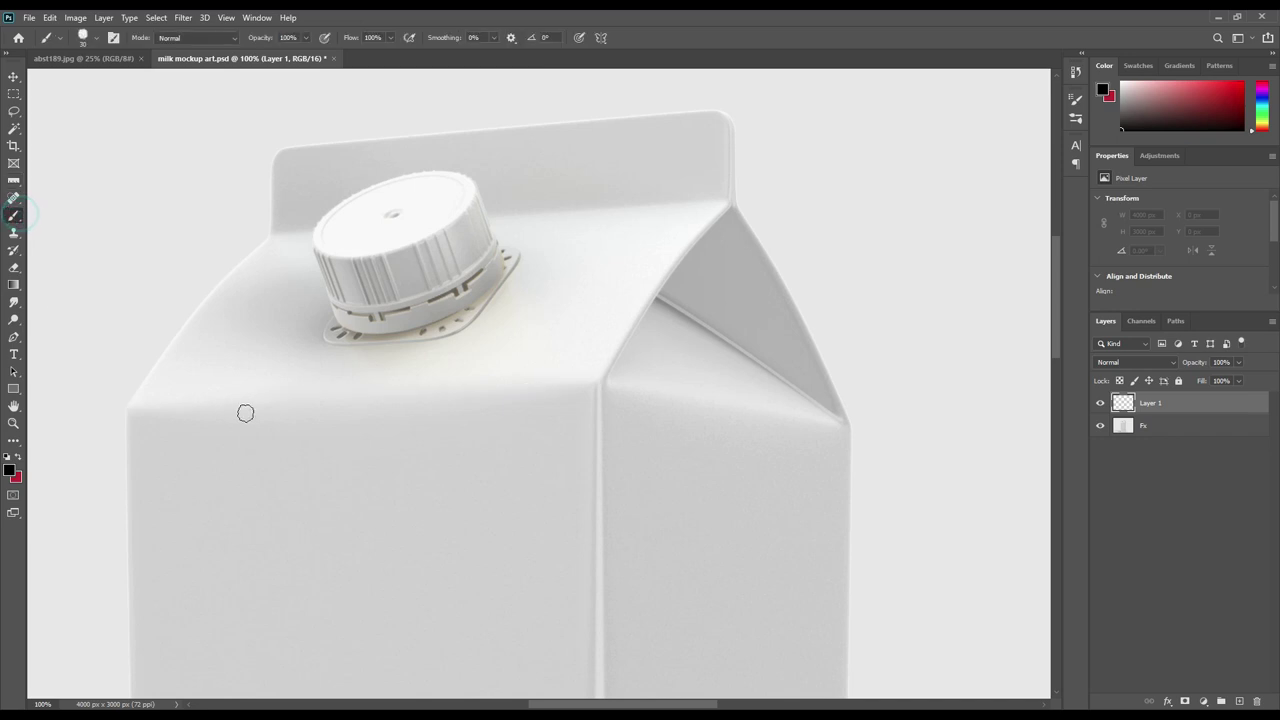
{"action": "key", "text": "bracketleft"}
{"action": "key", "text": "bracketleft"}
{"action": "key", "text": "bracketleft"}
{"action": "left_click", "coordinate": [128, 411]}
{"action": "left_click", "coordinate": [599, 383], "text": "shift"}
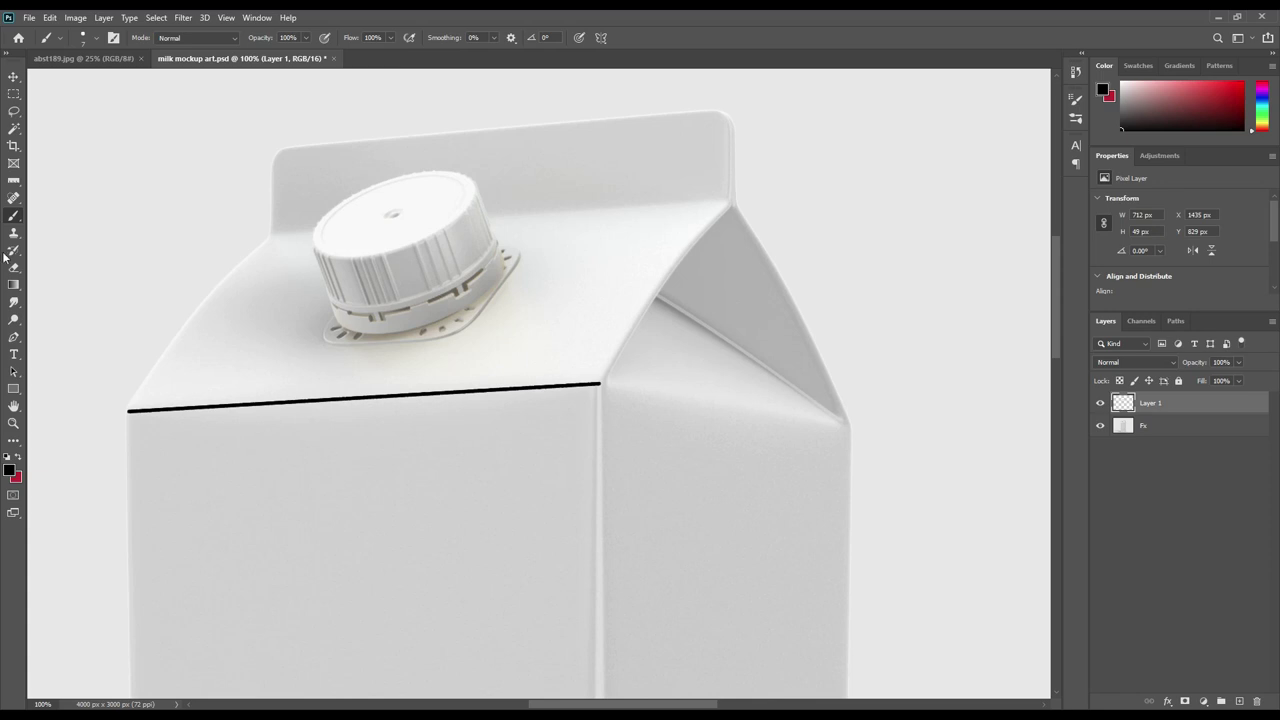
{"action": "left_click", "coordinate": [13, 180]}
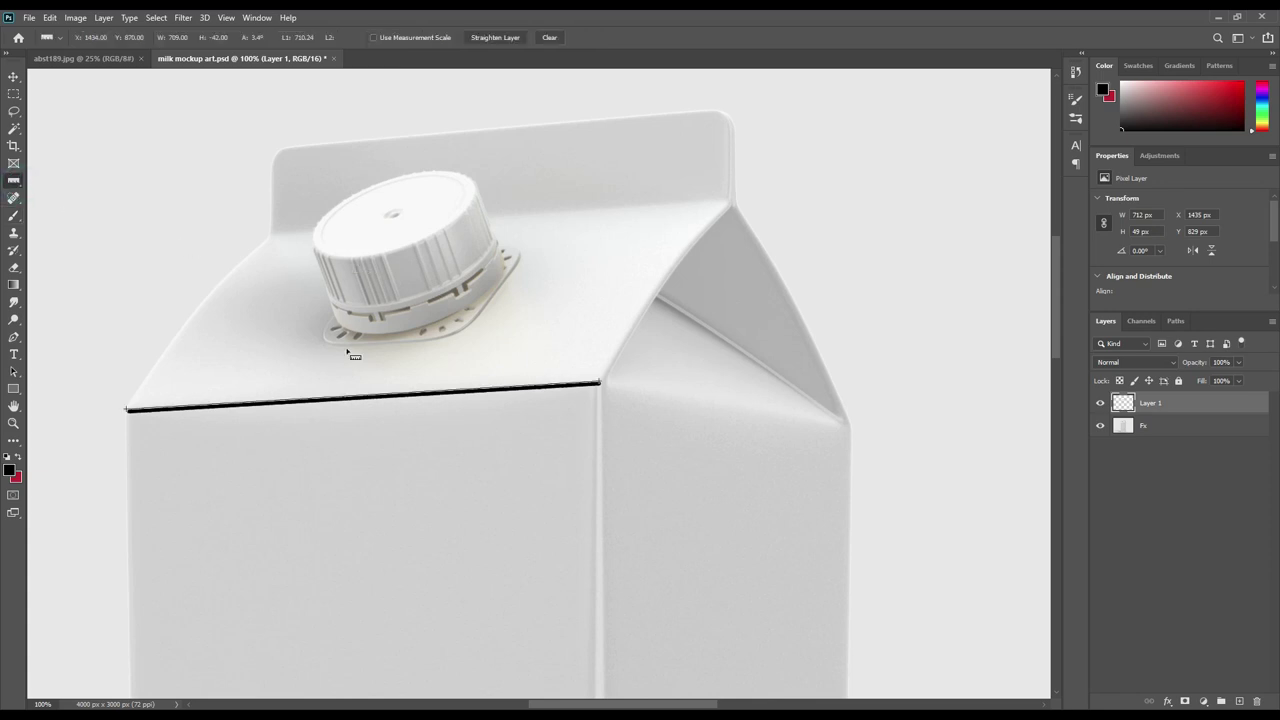
{"action": "left_click", "coordinate": [14, 216]}
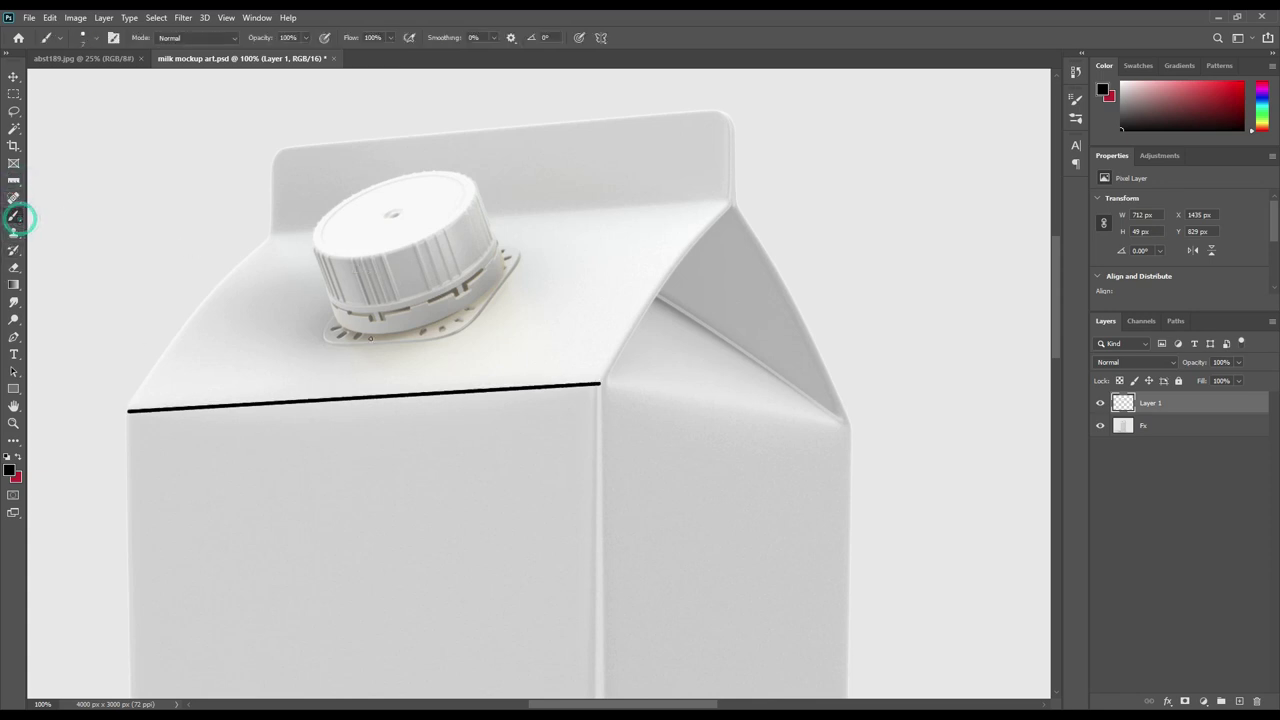
{"action": "mouse_move", "coordinate": [301, 372]}
{"action": "left_mouse_down"}
{"action": "mouse_move", "coordinate": [313, 391]}
{"action": "mouse_move", "coordinate": [349, 366]}
{"action": "left_mouse_up"}
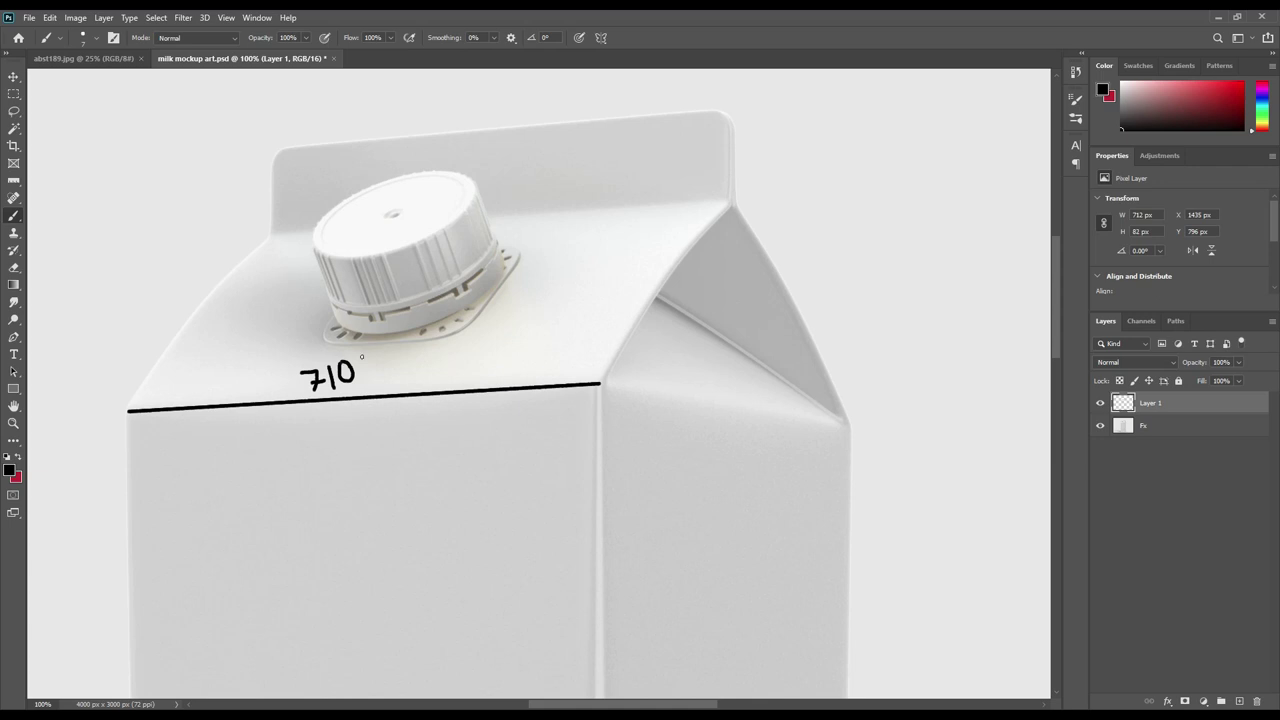
{"action": "left_click", "coordinate": [14, 180]}
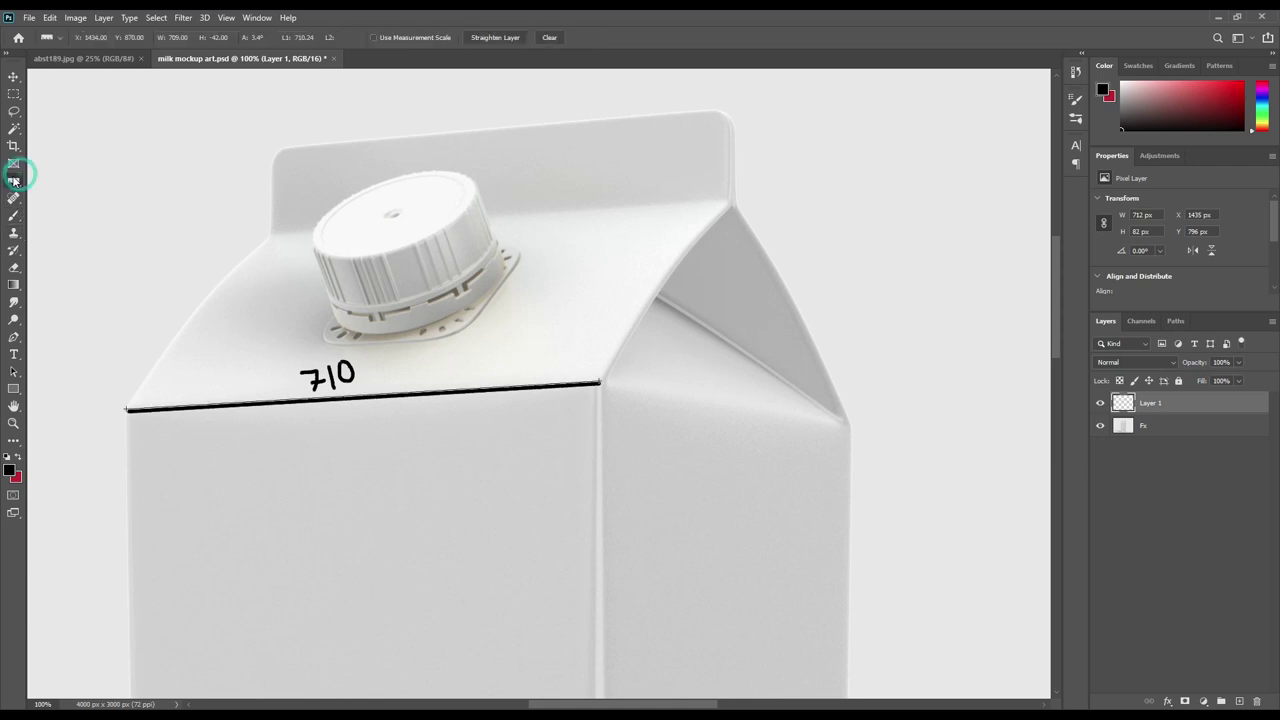
{"action": "left_click", "coordinate": [543, 39]}
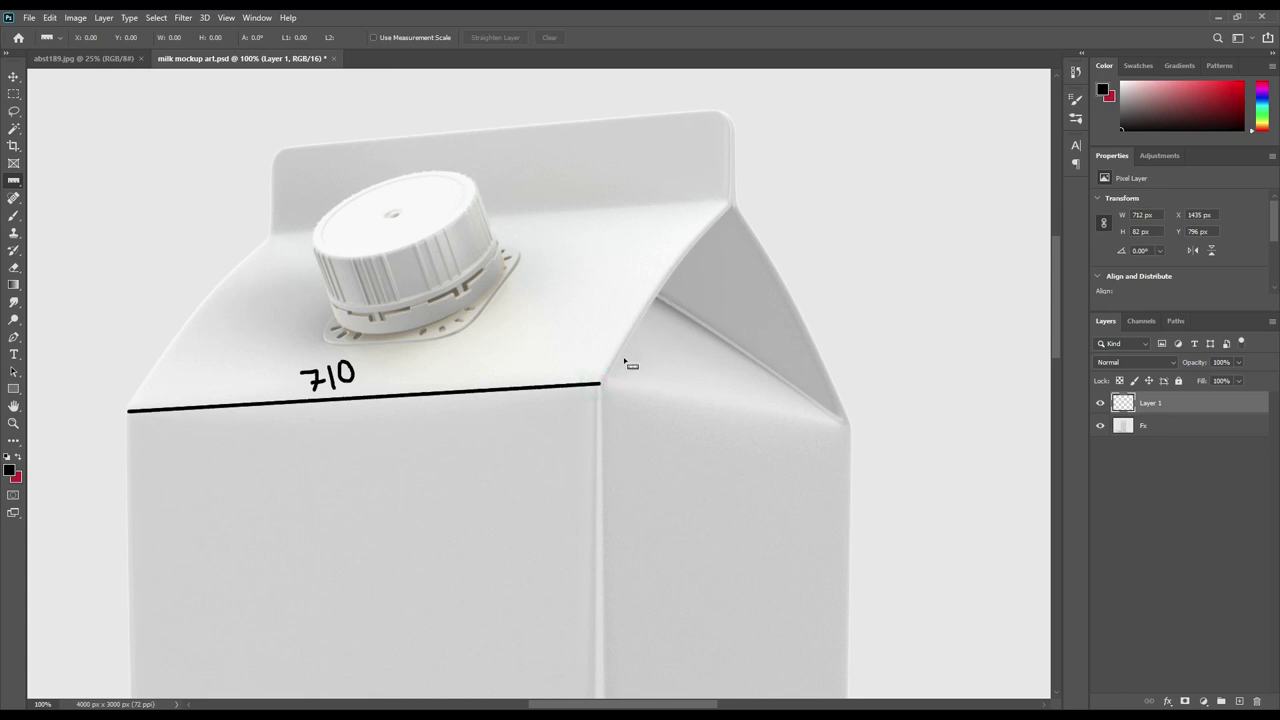
Measure the slanted top edge, trace it from the corner in black, and label it 343
{"action": "left_click_drag", "start_coordinate": [599, 383], "coordinate": [734, 198]}
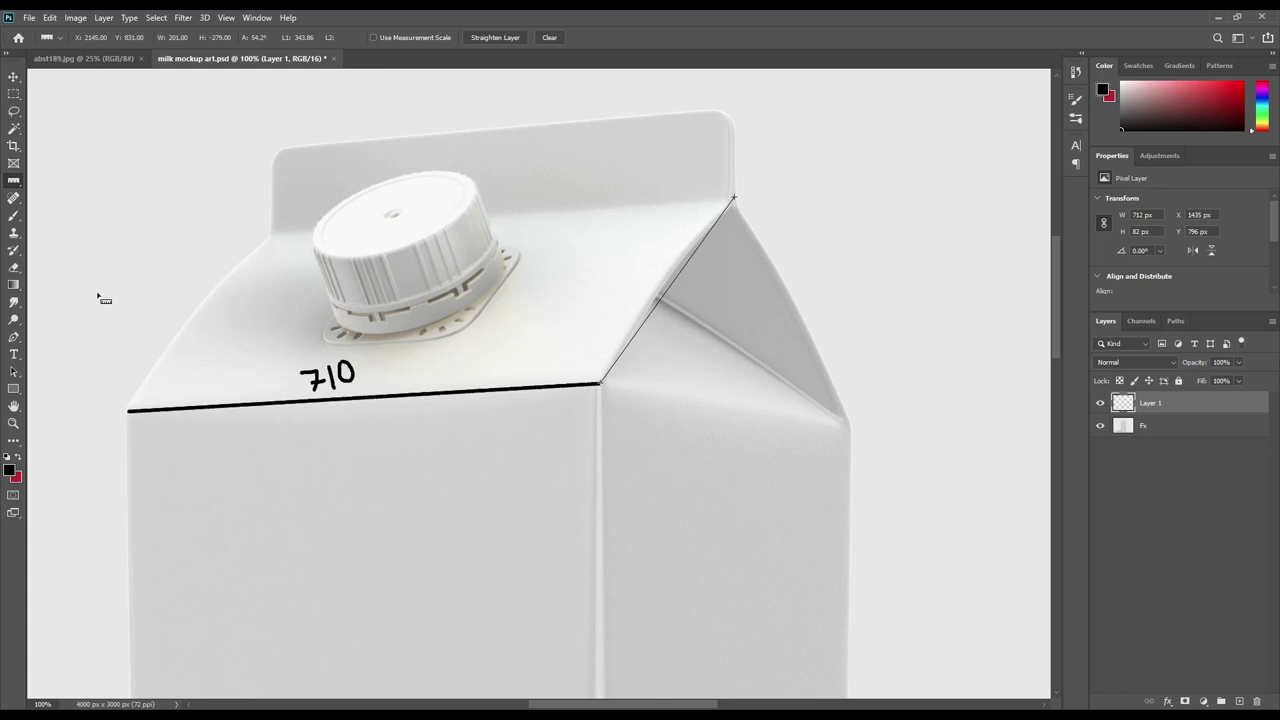
{"action": "left_click", "coordinate": [13, 215]}
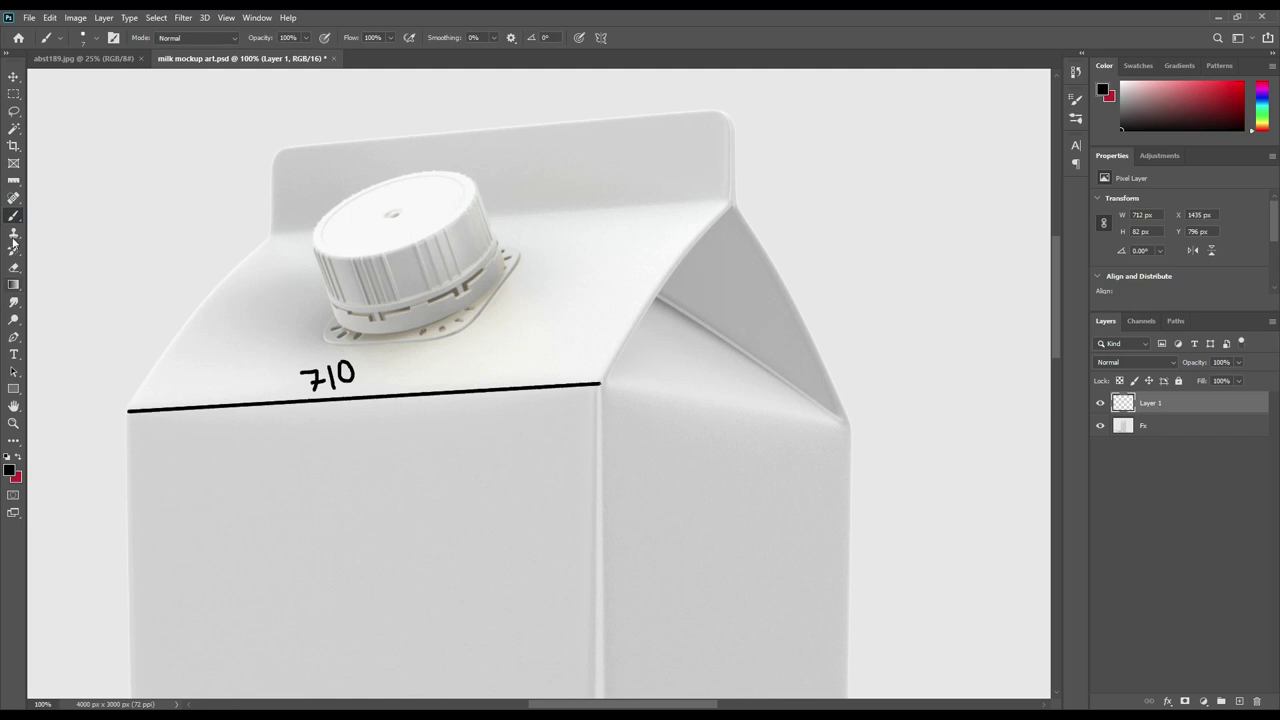
{"action": "left_click", "coordinate": [14, 182]}
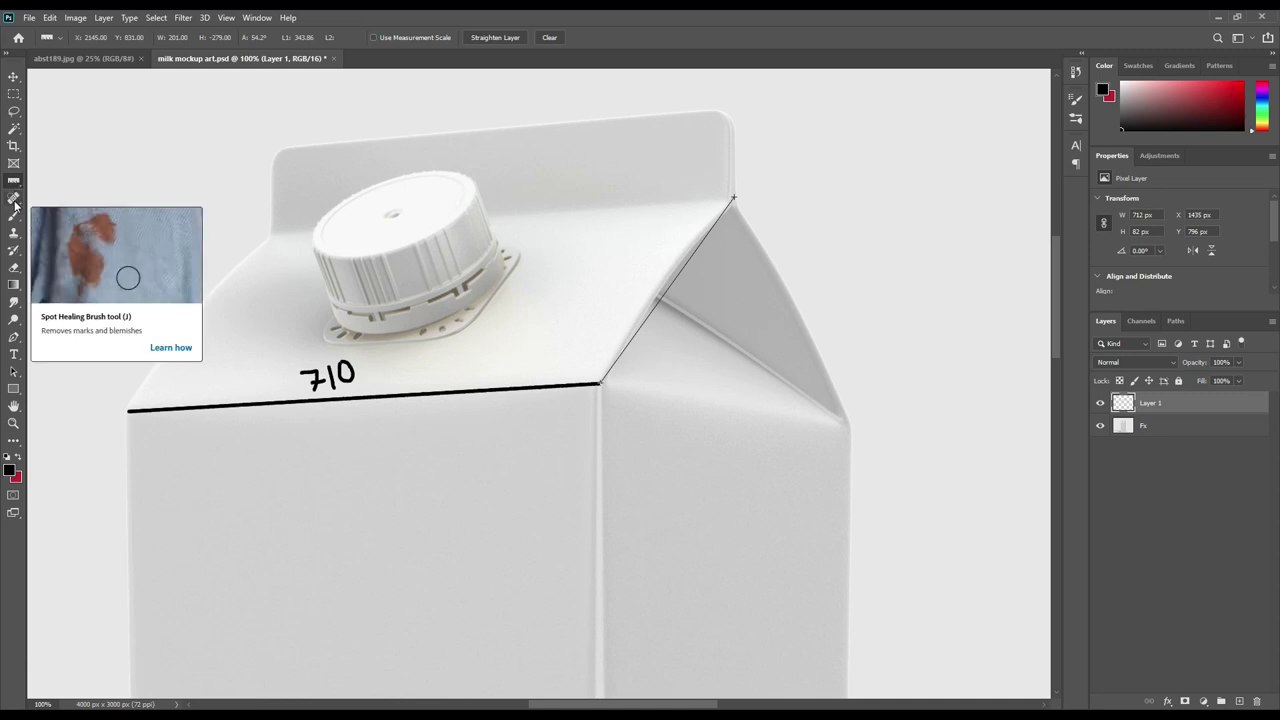
{"action": "left_click", "coordinate": [14, 215]}
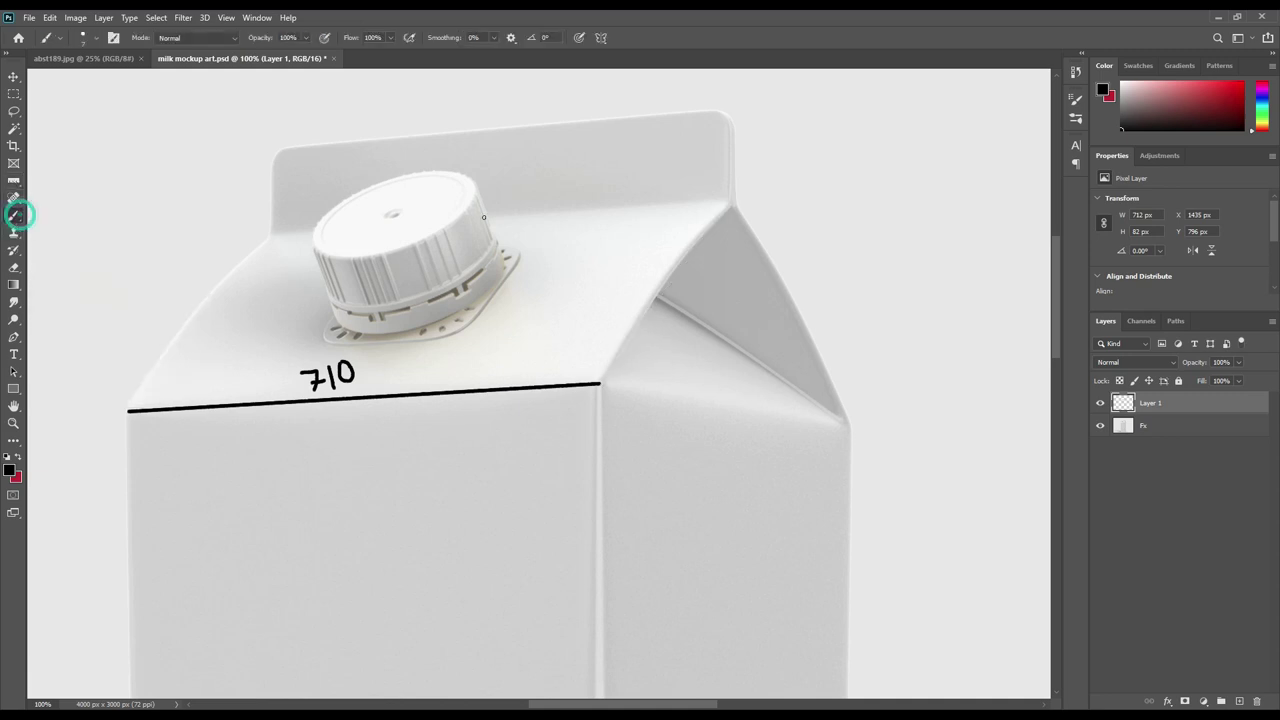
{"action": "left_click", "coordinate": [600, 384]}
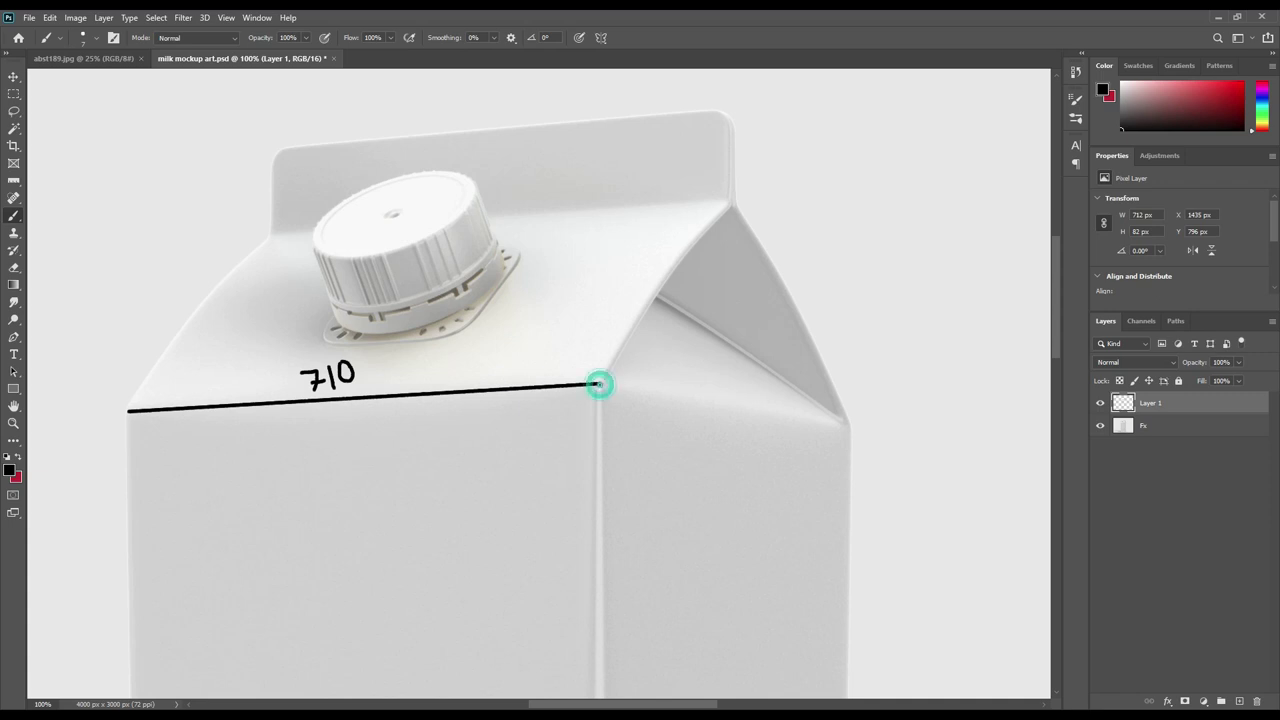
{"action": "left_click", "coordinate": [730, 205], "text": "shift"}
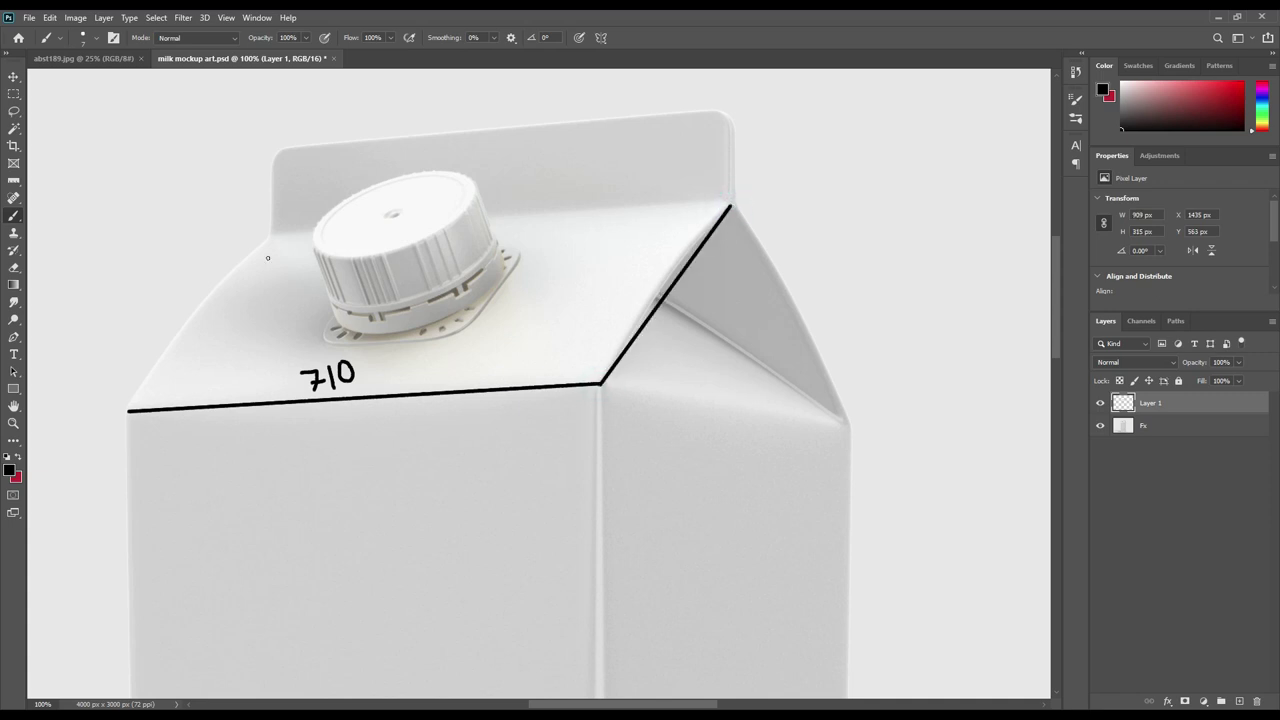
{"action": "mouse_move", "coordinate": [601, 285]}
{"action": "left_mouse_down"}
{"action": "mouse_move", "coordinate": [608, 310]}
{"action": "mouse_move", "coordinate": [634, 289]}
{"action": "mouse_move", "coordinate": [633, 303]}
{"action": "mouse_move", "coordinate": [648, 286]}
{"action": "mouse_move", "coordinate": [646, 297]}
{"action": "left_mouse_up"}
{"action": "left_click", "coordinate": [13, 180]}
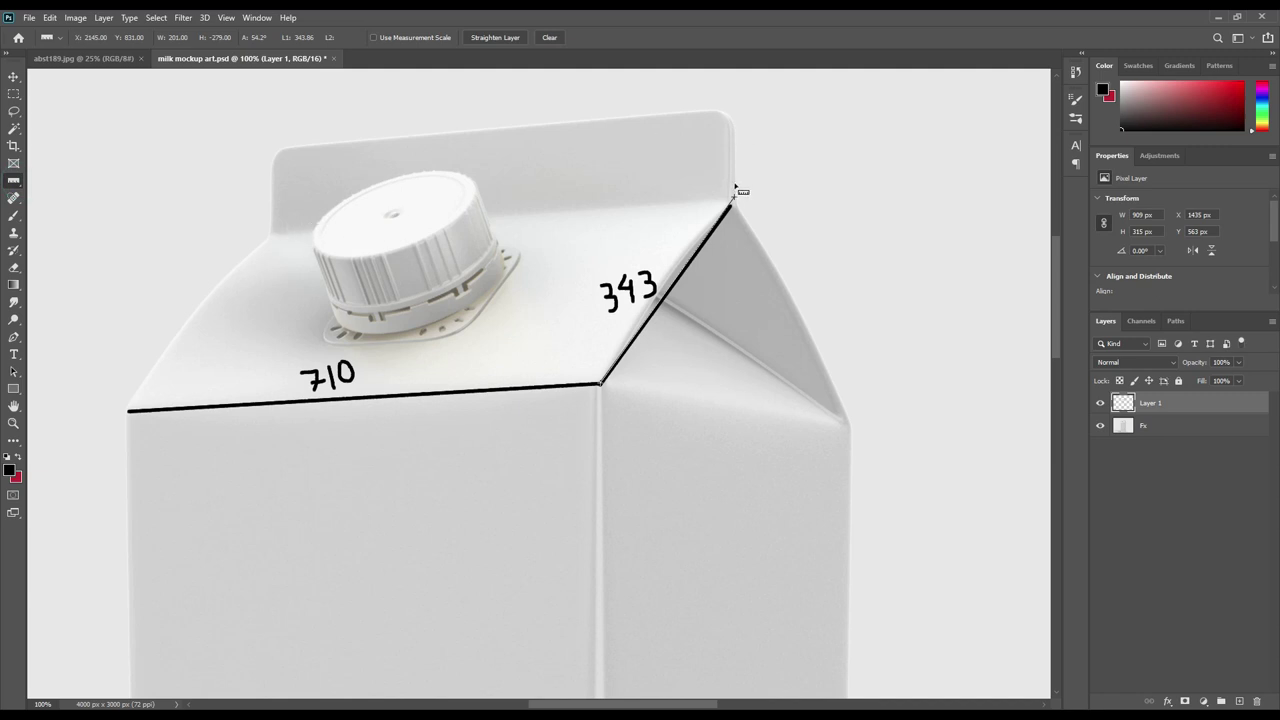
{"action": "left_click", "coordinate": [549, 37]}
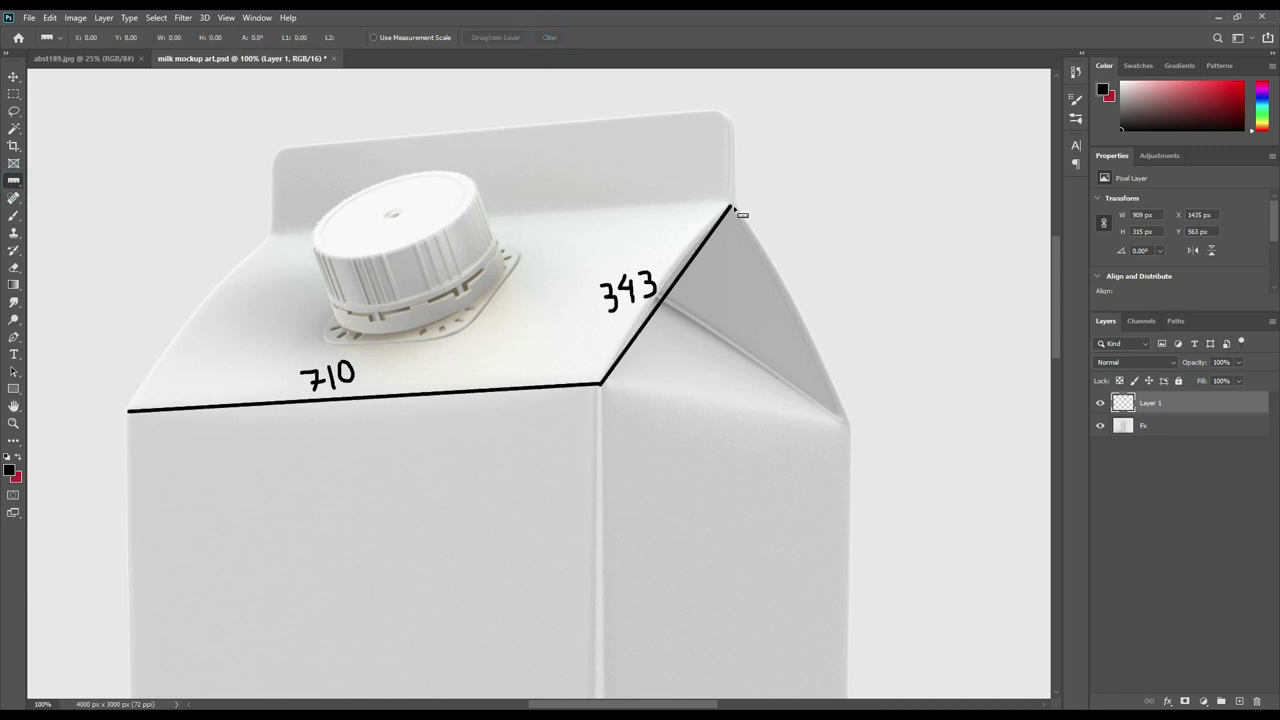
Measure and trace the vertical top flap edge, label it 140, then zoom out to the whole carton
{"action": "left_click_drag", "start_coordinate": [733, 206], "coordinate": [733, 113]}
{"action": "left_click", "coordinate": [13, 216]}
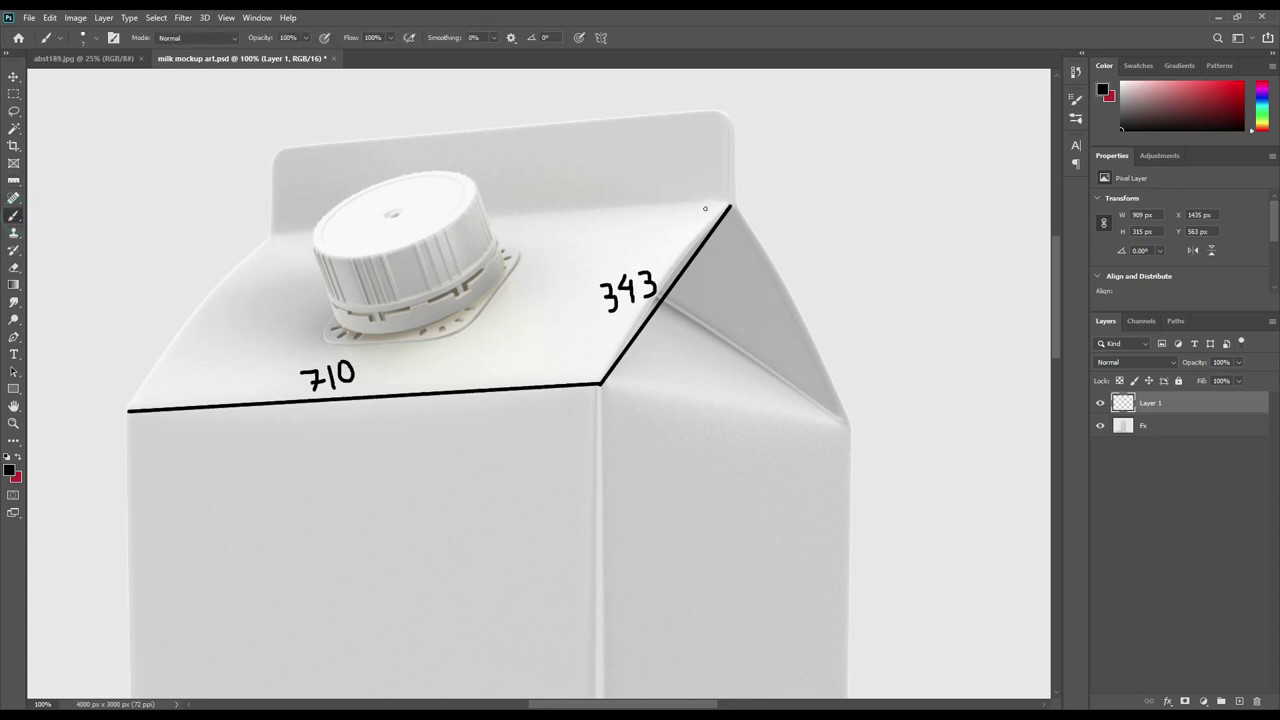
{"action": "left_click", "coordinate": [731, 204]}
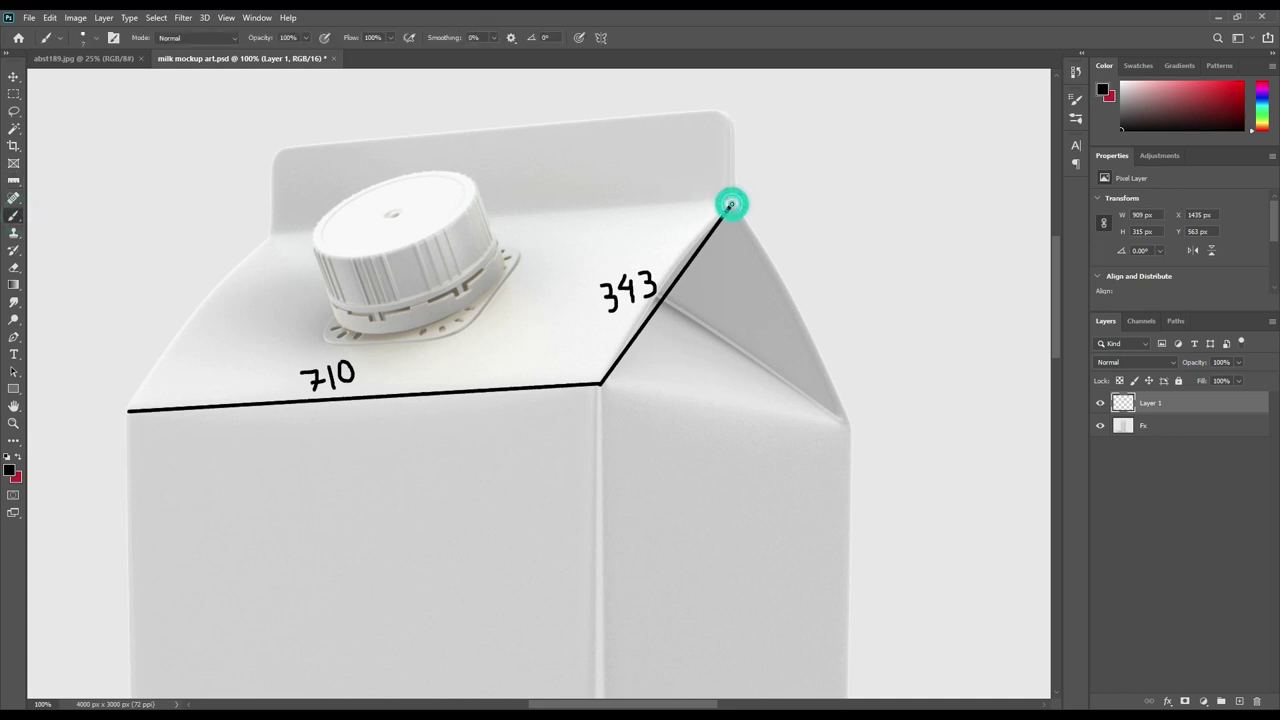
{"action": "left_click", "coordinate": [731, 108], "text": "shift"}
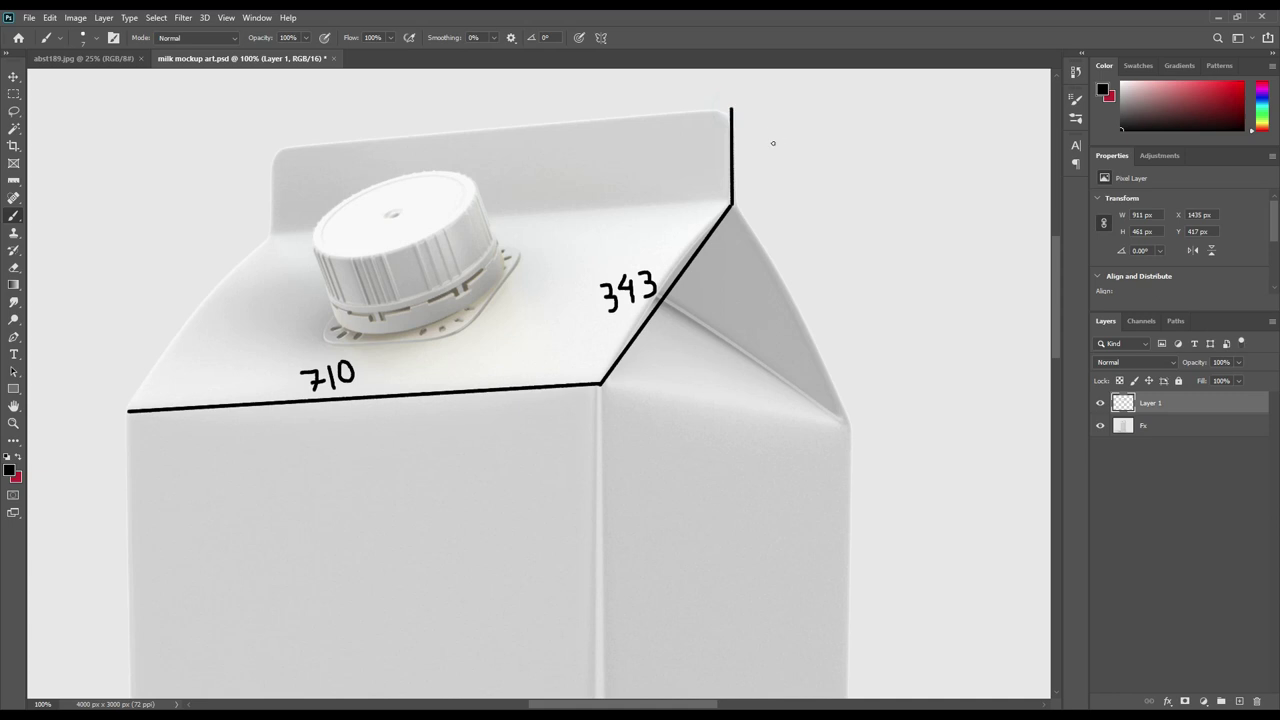
{"action": "mouse_move", "coordinate": [741, 133]}
{"action": "left_mouse_down"}
{"action": "mouse_move", "coordinate": [741, 158]}
{"action": "mouse_move", "coordinate": [764, 134]}
{"action": "mouse_move", "coordinate": [762, 158]}
{"action": "mouse_move", "coordinate": [771, 141]}
{"action": "mouse_move", "coordinate": [781, 156]}
{"action": "mouse_move", "coordinate": [779, 131]}
{"action": "left_mouse_up"}
{"action": "key", "text": "ctrl+minus"}
{"action": "key", "text": "ctrl+minus"}
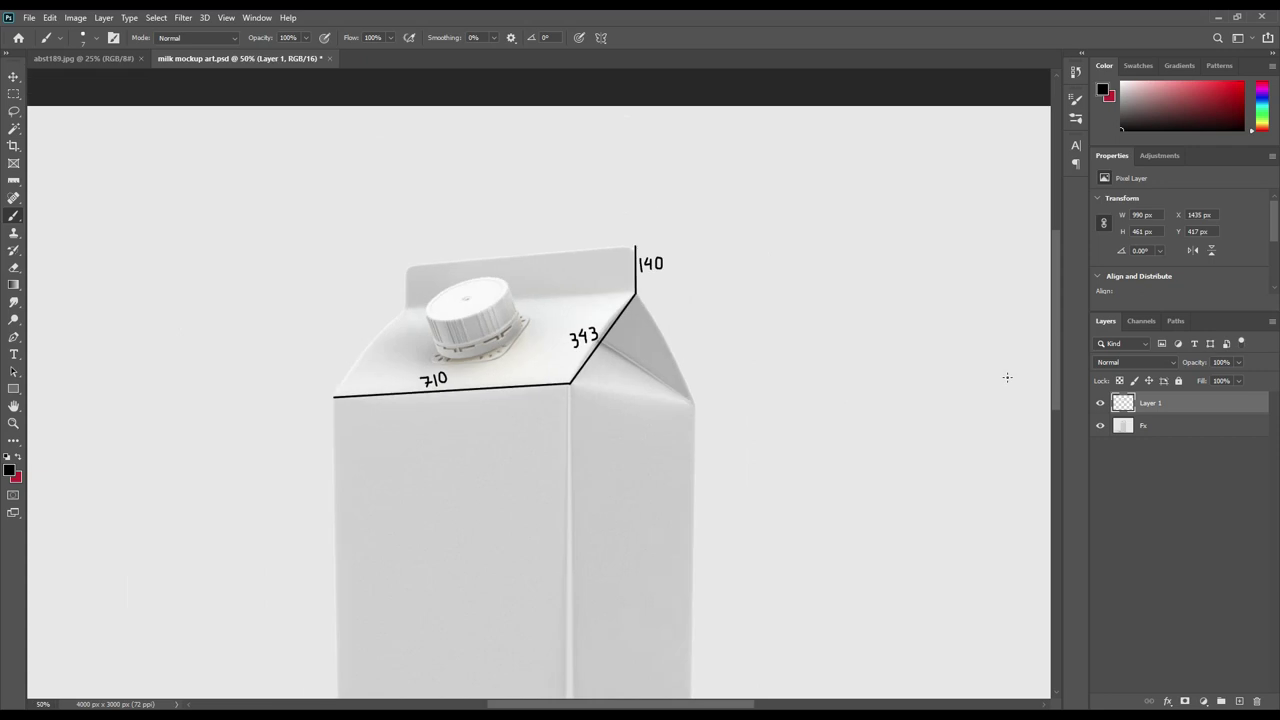
{"action": "left_click_drag", "start_coordinate": [1056, 307], "coordinate": [1053, 362]}
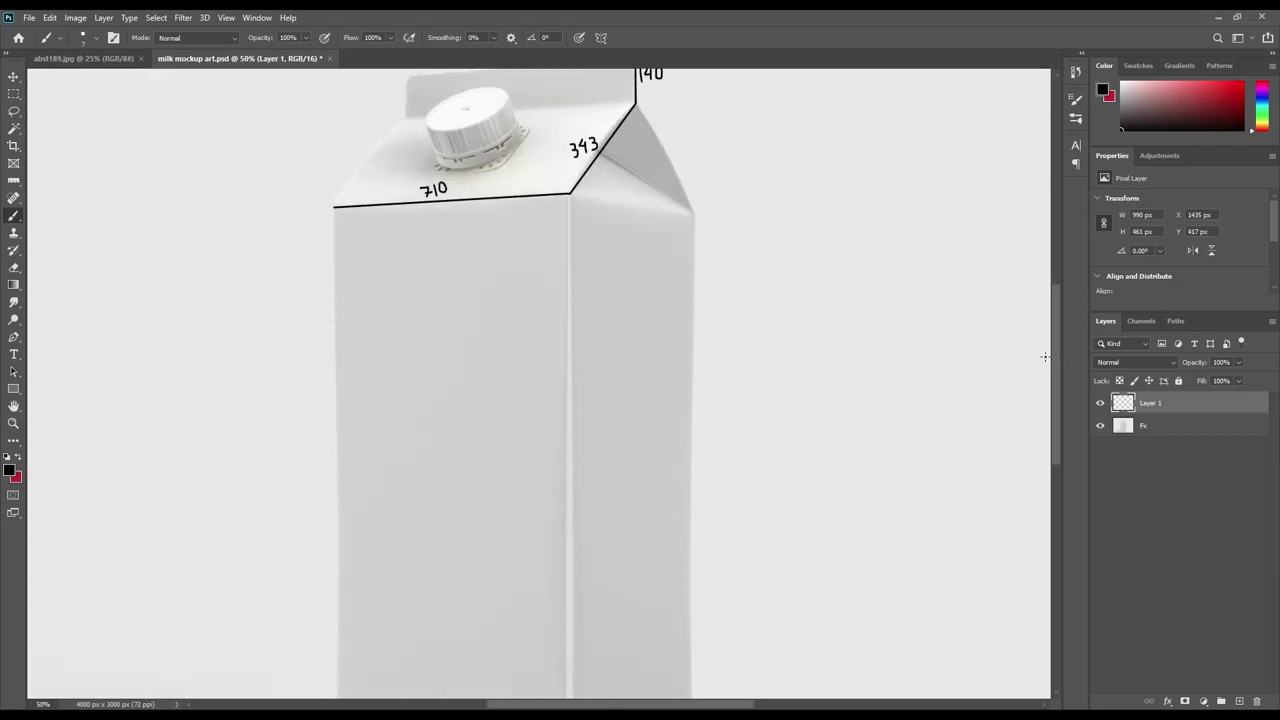
{"action": "key", "text": "ctrl+minus"}
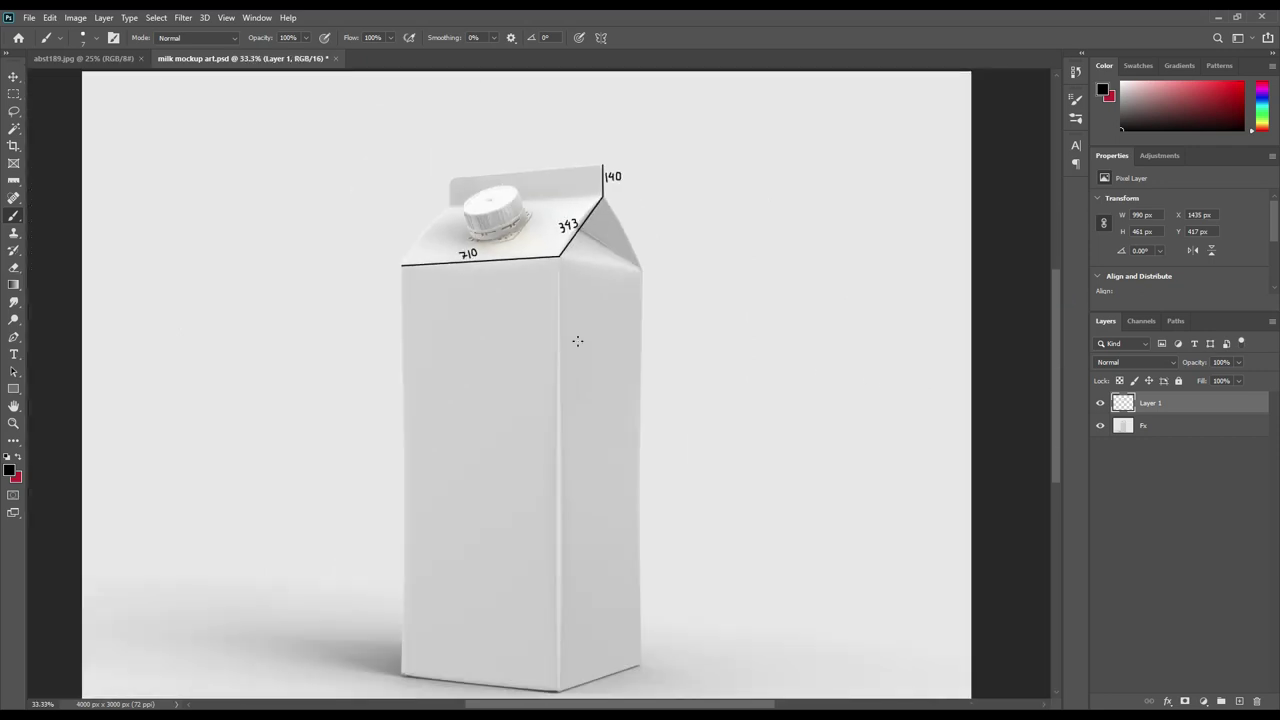
Measure the carton's front vertical edge, trace it in black, and start writing its height
{"action": "left_click", "coordinate": [13, 180]}
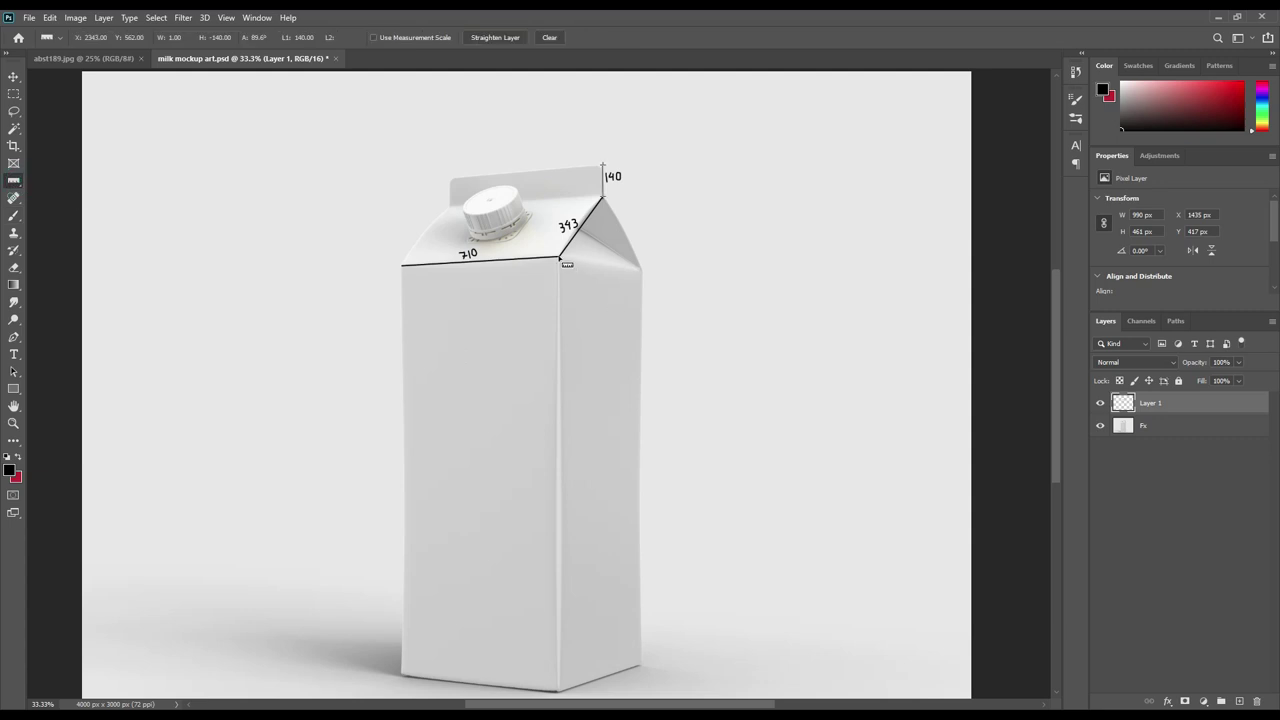
{"action": "left_click_drag", "start_coordinate": [558, 257], "coordinate": [558, 688]}
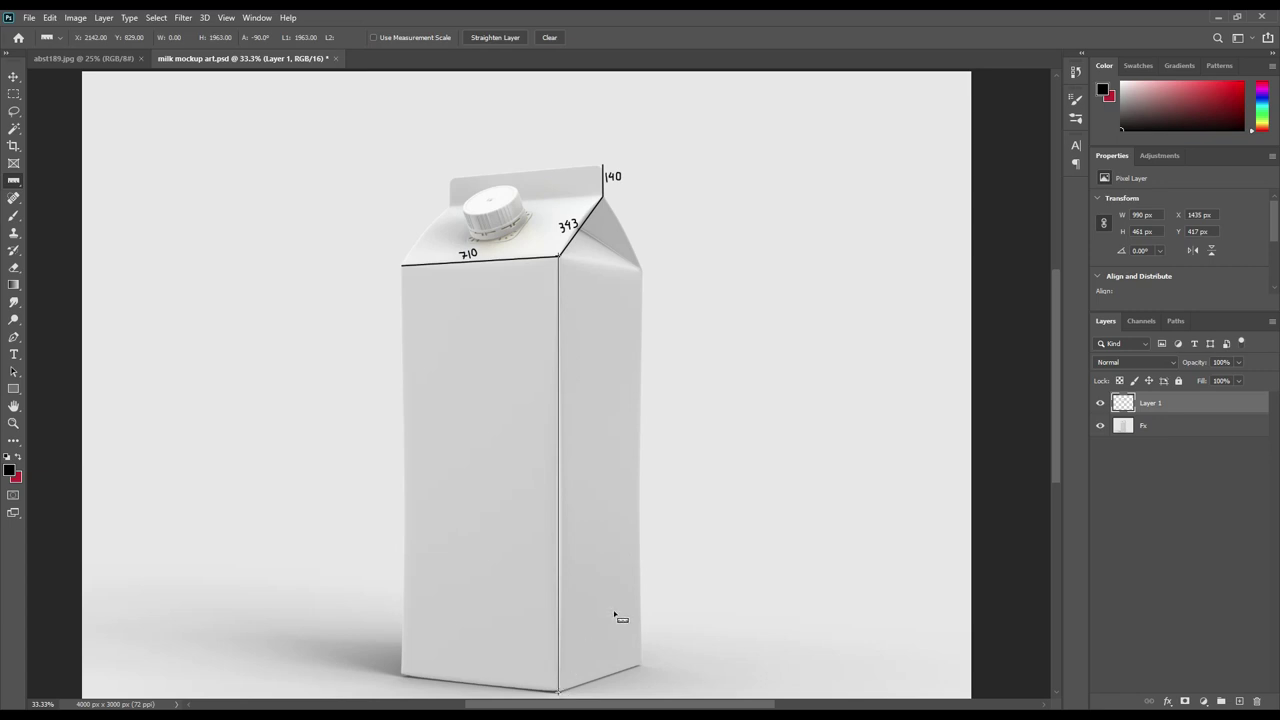
{"action": "left_click", "coordinate": [14, 215]}
{"action": "left_click_drag", "start_coordinate": [566, 462], "coordinate": [567, 478]}
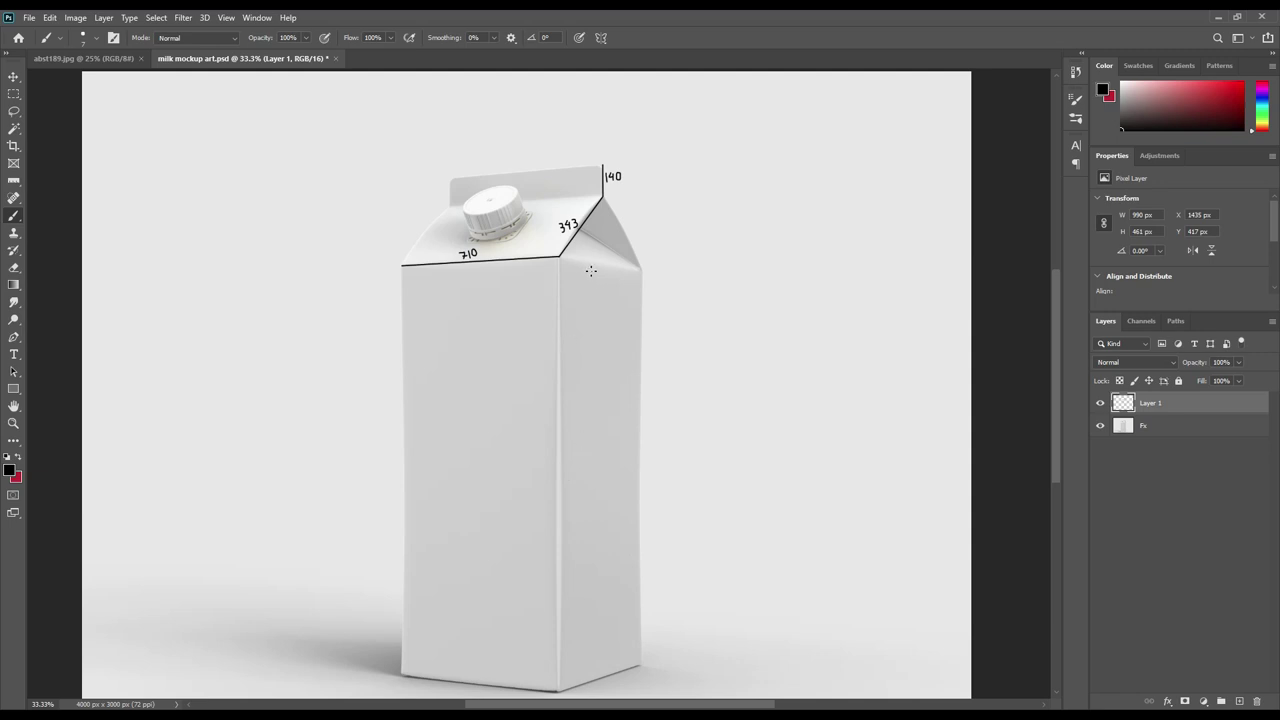
{"action": "key", "text": "ctrl+plus"}
{"action": "scroll", "coordinate": [655, 287], "scroll_direction": "down", "scroll_amount": 2}
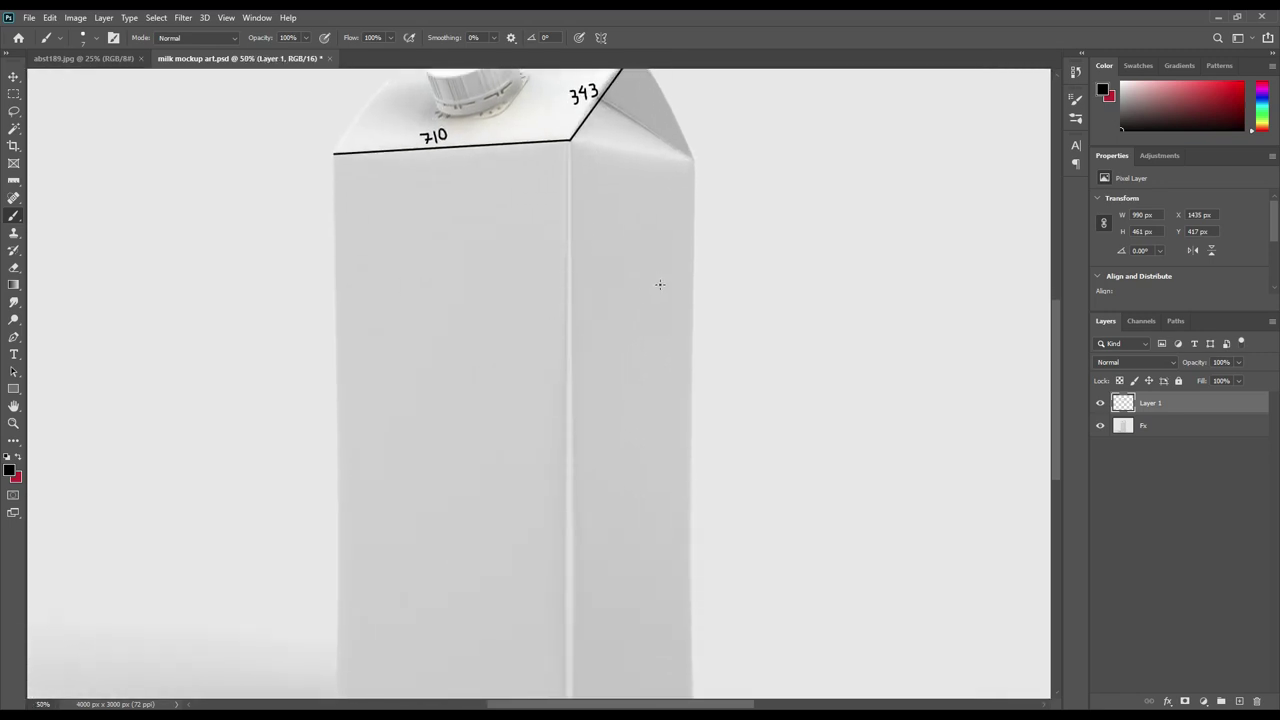
{"action": "key", "text": "ctrl+minus"}
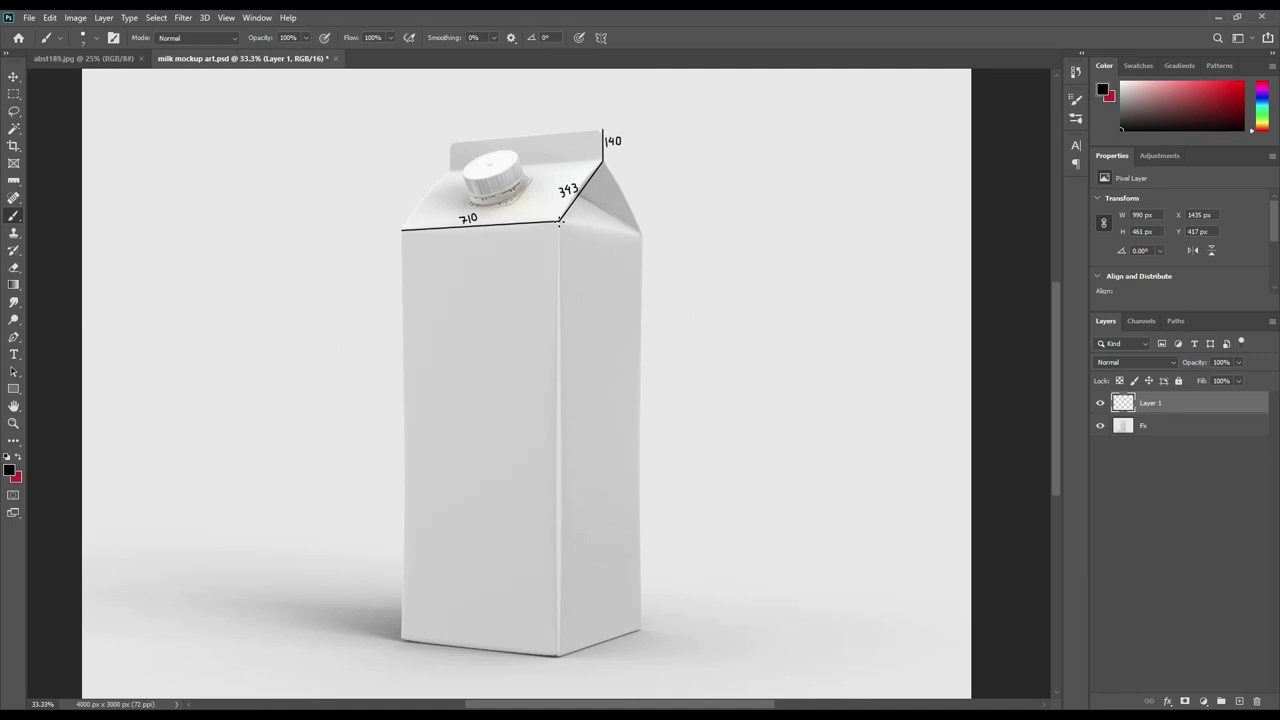
{"action": "left_click_drag", "start_coordinate": [560, 222], "coordinate": [558, 540]}
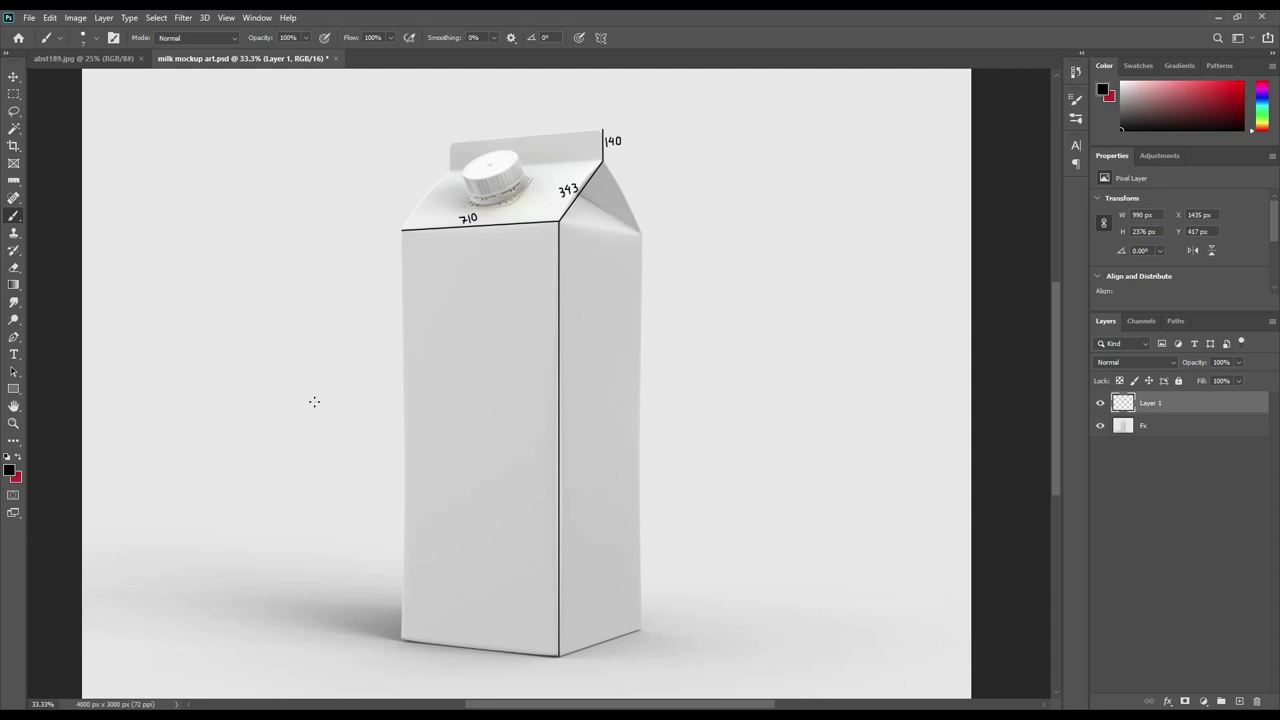
{"action": "left_click", "coordinate": [17, 182]}
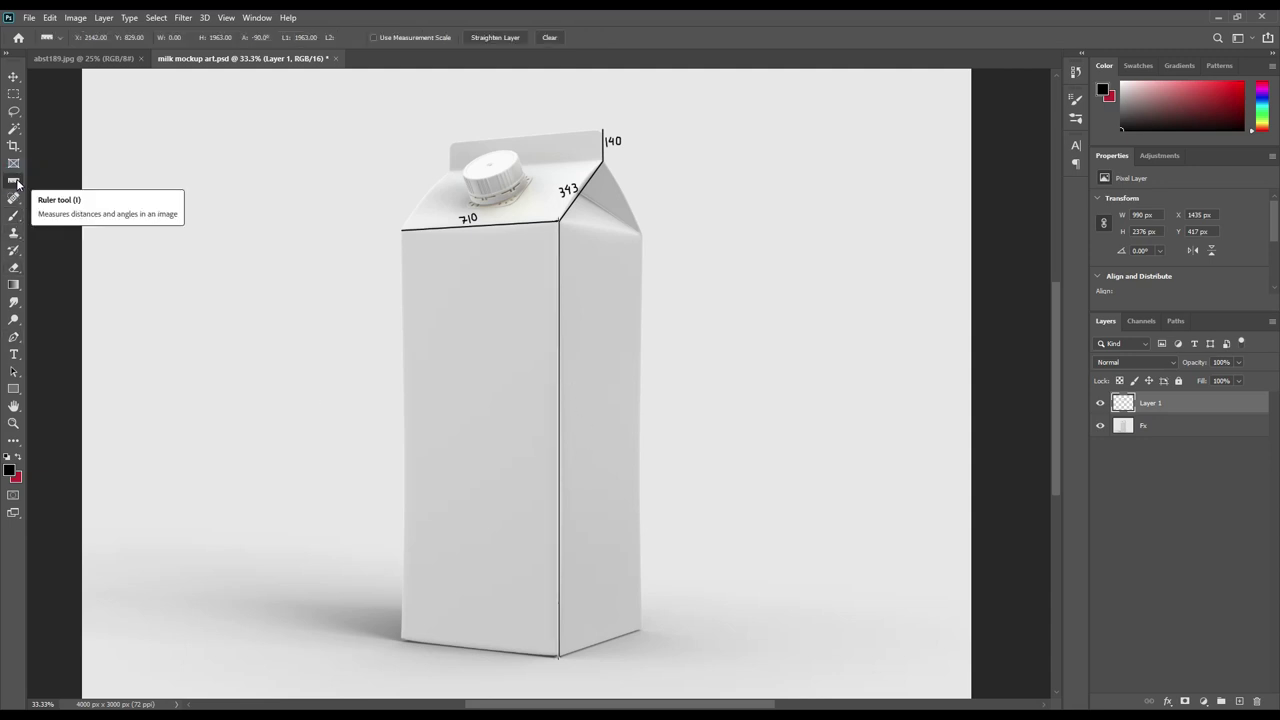
{"action": "left_click", "coordinate": [13, 217]}
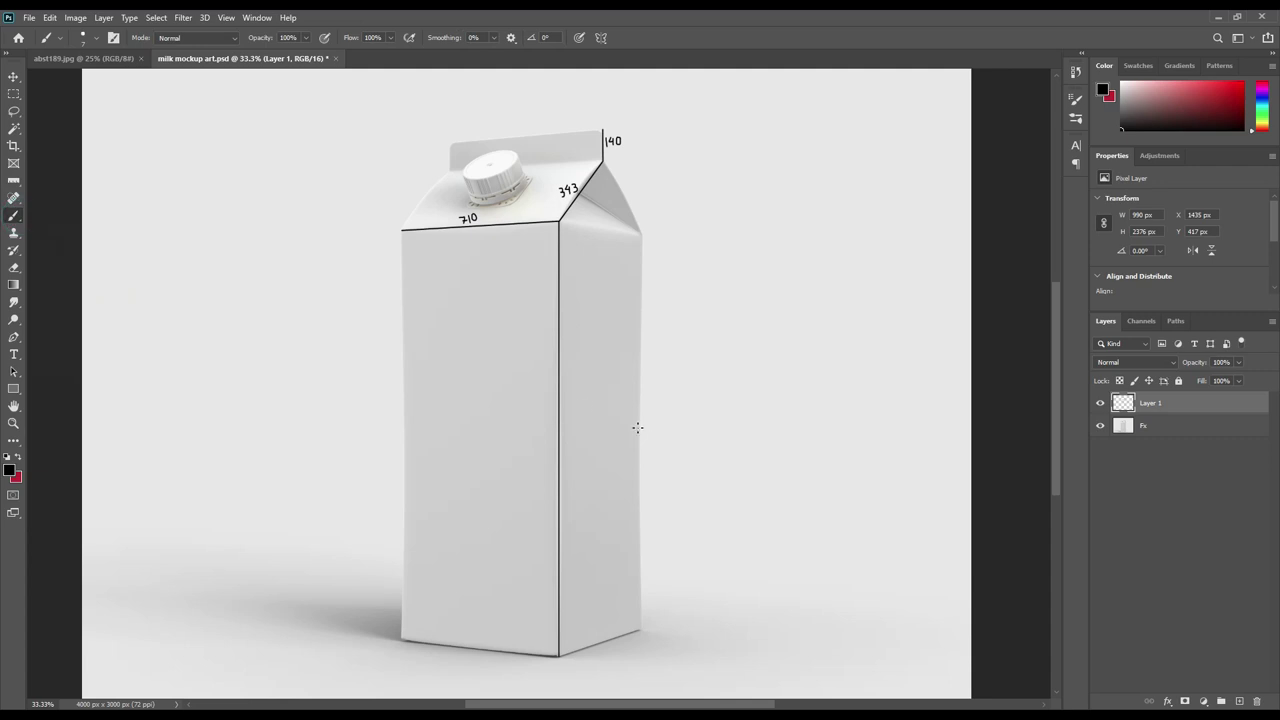
{"action": "mouse_move", "coordinate": [571, 408]}
{"action": "left_mouse_down"}
{"action": "mouse_move", "coordinate": [570, 422]}
{"action": "mouse_move", "coordinate": [595, 422]}
{"action": "left_mouse_up"}
Finish the 1963 label and create a 710 × 1963 px rectangle
{"action": "left_click", "coordinate": [600, 421]}
{"action": "left_click", "coordinate": [8, 392]}
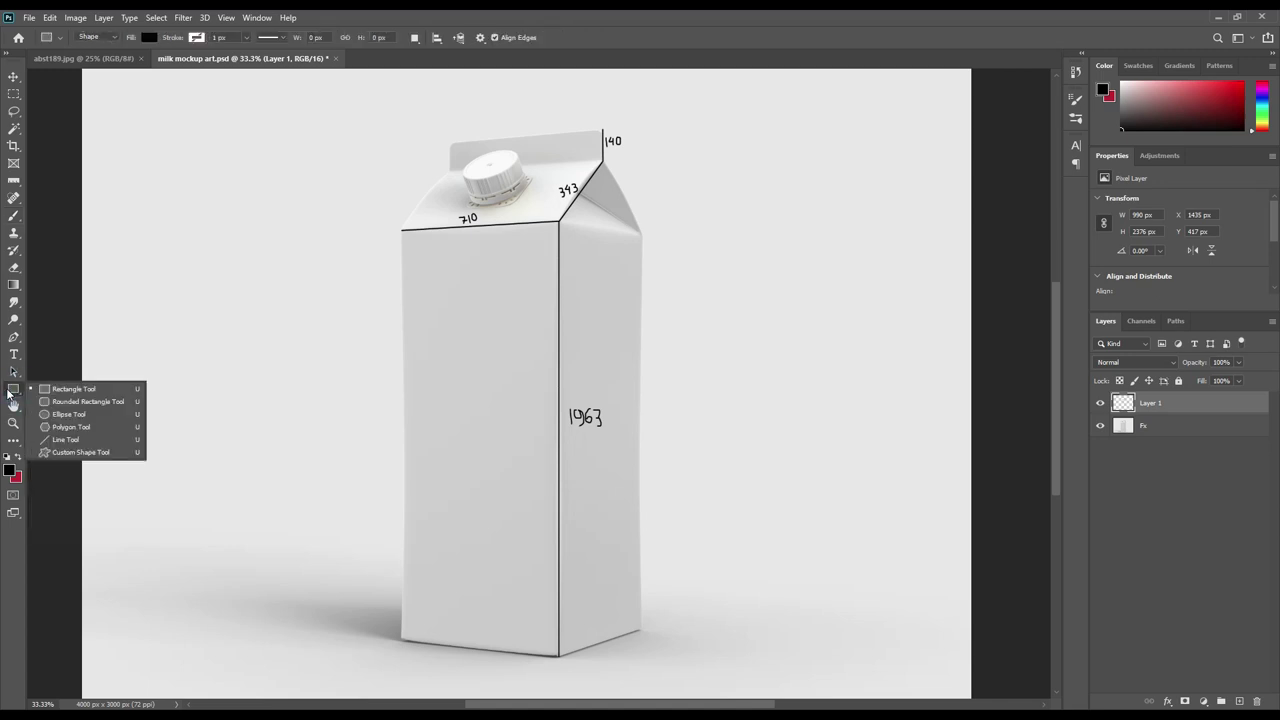
{"action": "left_click", "coordinate": [8, 392]}
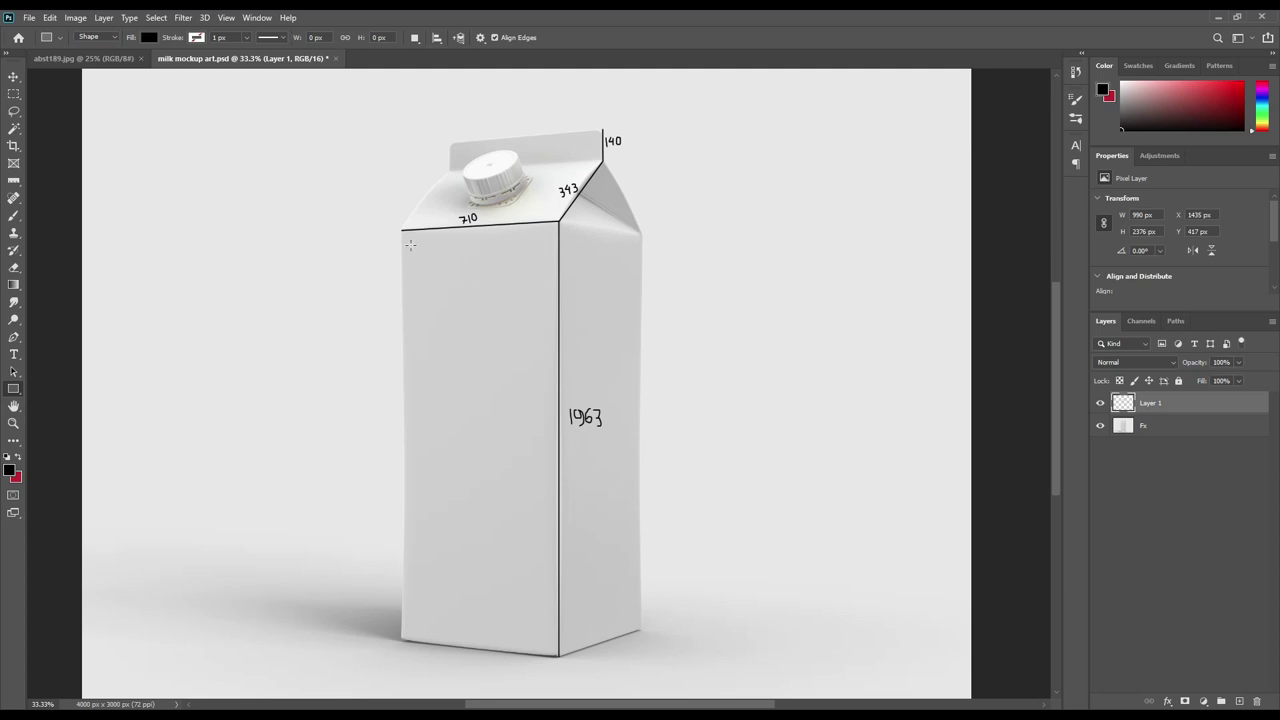
{"action": "left_click", "coordinate": [254, 268]}
{"action": "type", "text": "710"}
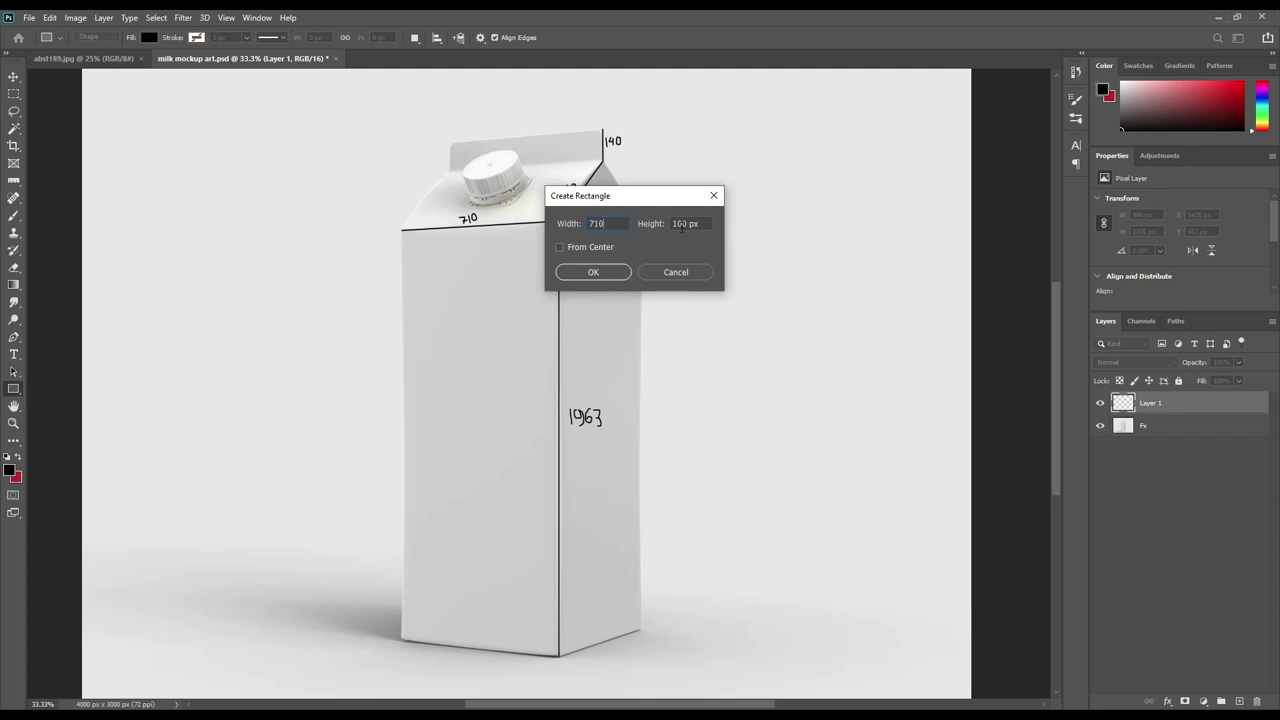
{"action": "left_click", "coordinate": [686, 224]}
{"action": "type", "text": "1963"}
{"action": "left_click", "coordinate": [593, 272]}
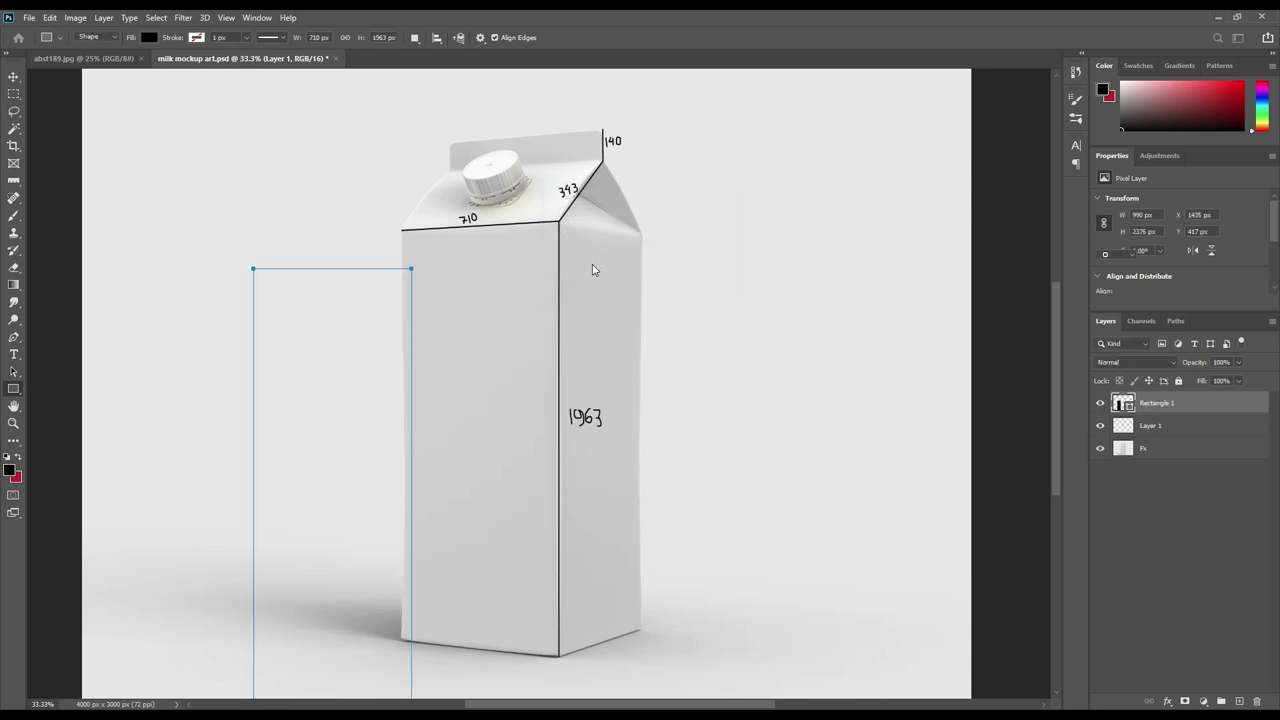
Fill the rectangle with red (ff0000) and position it left of the carton
{"action": "left_click", "coordinate": [13, 76]}
{"action": "mouse_move", "coordinate": [342, 396]}
{"action": "left_mouse_down"}
{"action": "mouse_move", "coordinate": [287, 334]}
{"action": "mouse_move", "coordinate": [263, 345]}
{"action": "left_mouse_up"}
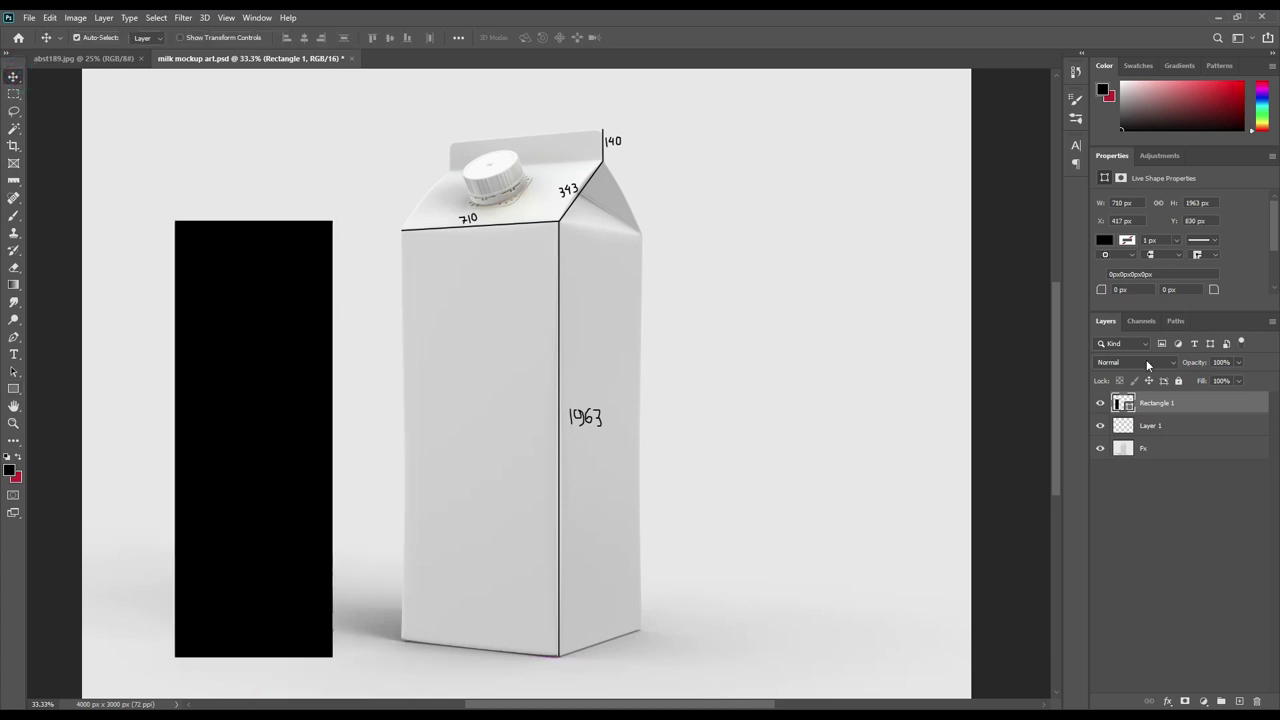
{"action": "double_click", "coordinate": [1128, 404]}
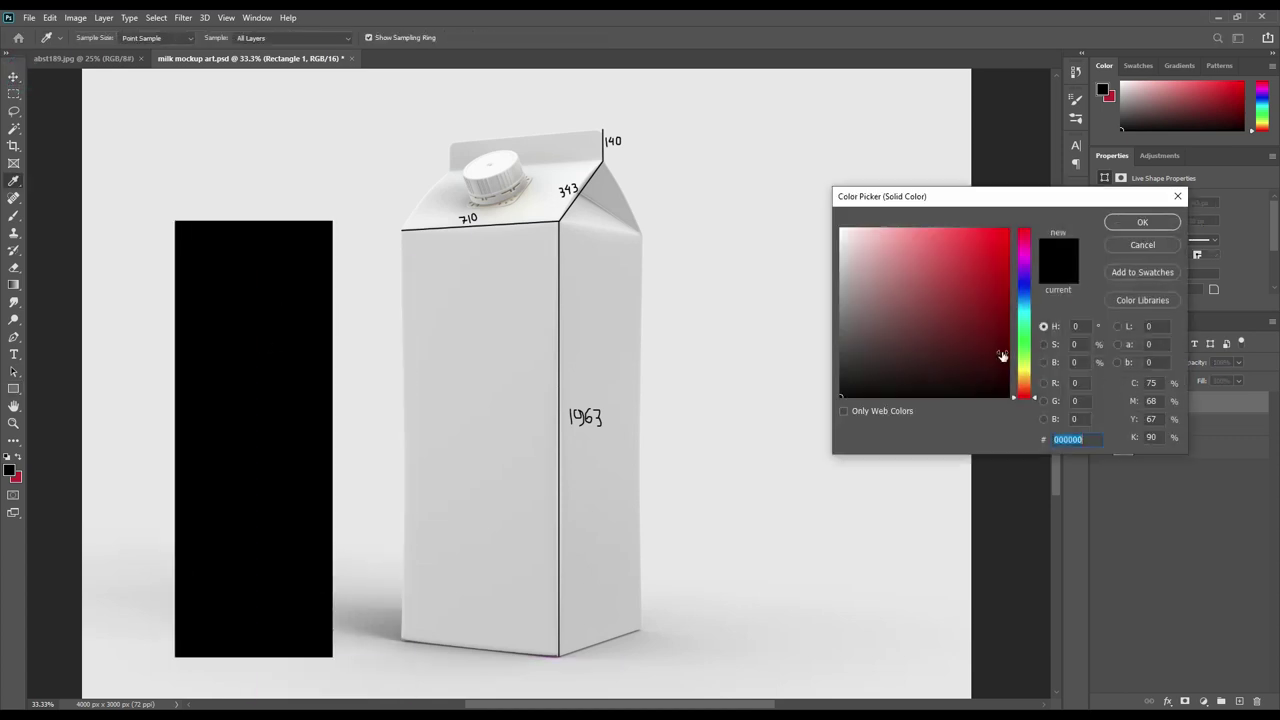
{"action": "left_click_drag", "start_coordinate": [979, 248], "coordinate": [1020, 228]}
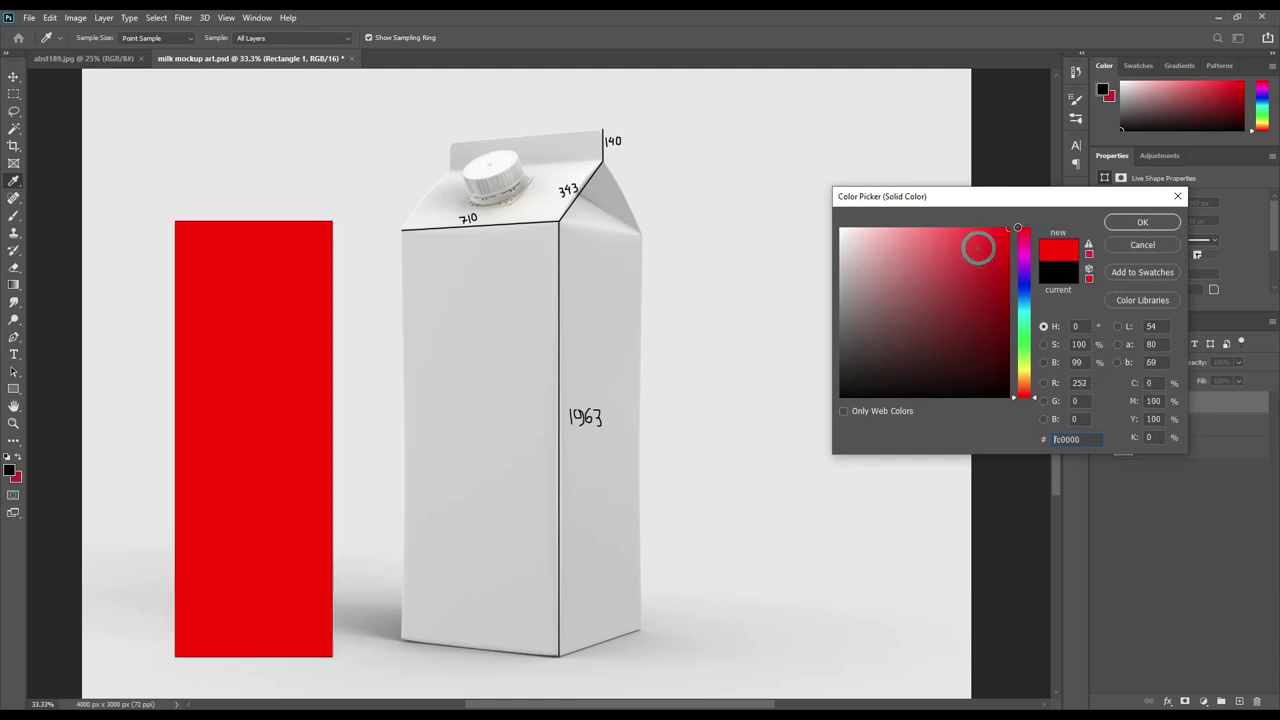
{"action": "left_click", "coordinate": [1143, 223]}
{"action": "left_click_drag", "start_coordinate": [251, 397], "coordinate": [254, 429]}
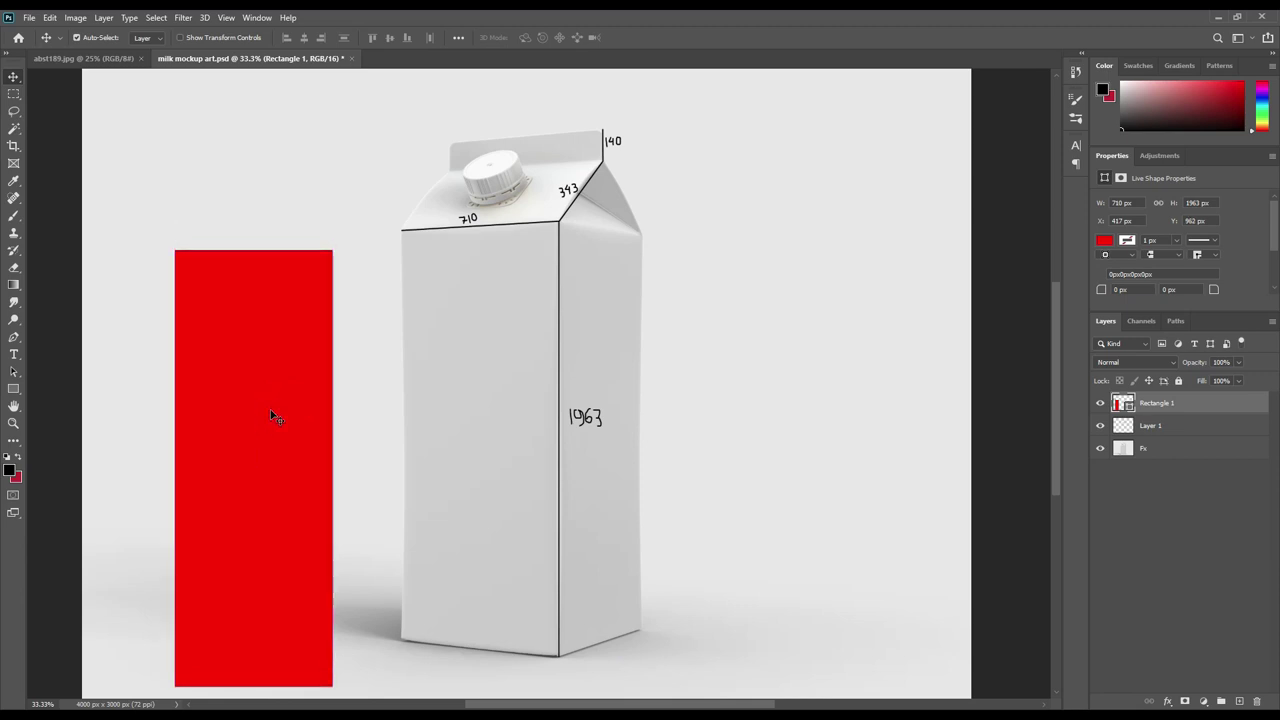
Start a second rectangle, entering a height of 343 px
{"action": "left_click", "coordinate": [13, 389]}
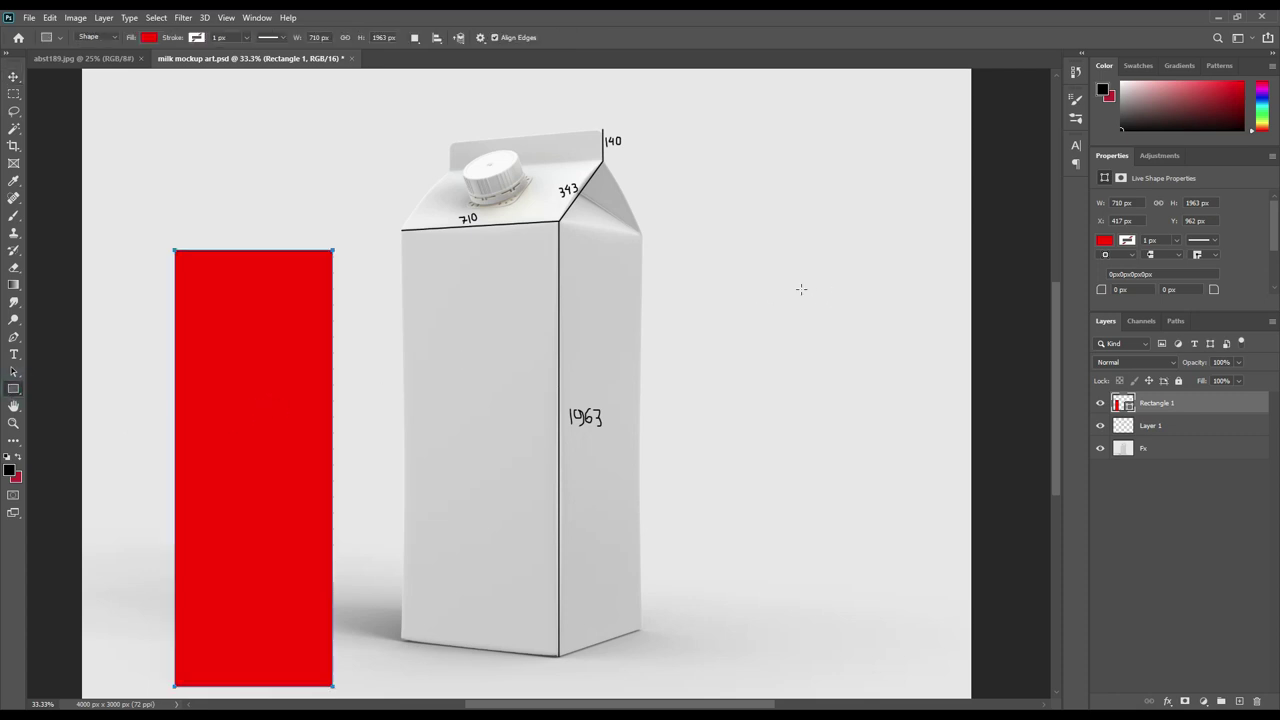
{"action": "left_click", "coordinate": [761, 289]}
{"action": "left_click_drag", "start_coordinate": [626, 197], "coordinate": [750, 237]}
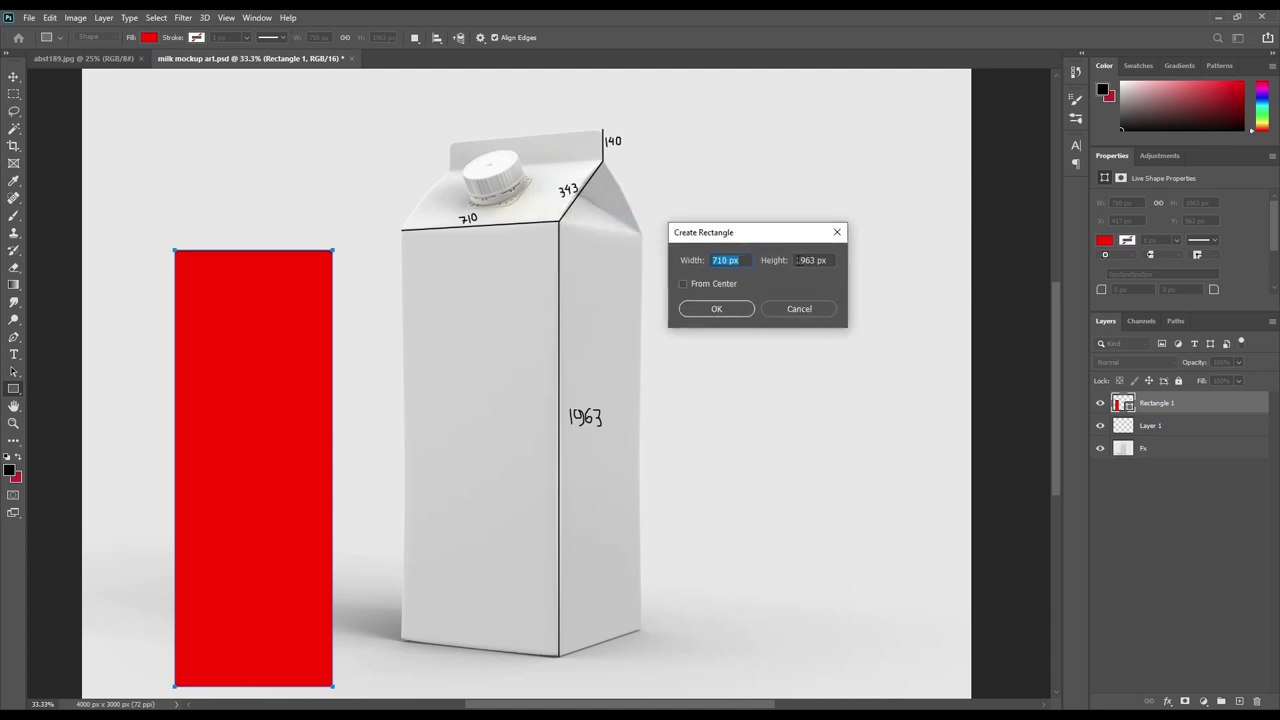
{"action": "left_click", "coordinate": [810, 260]}
{"action": "type", "text": "343"}
Create the 710 × 343 px rectangle, colour it blue, and stack it on the red one
{"action": "left_click", "coordinate": [731, 310]}
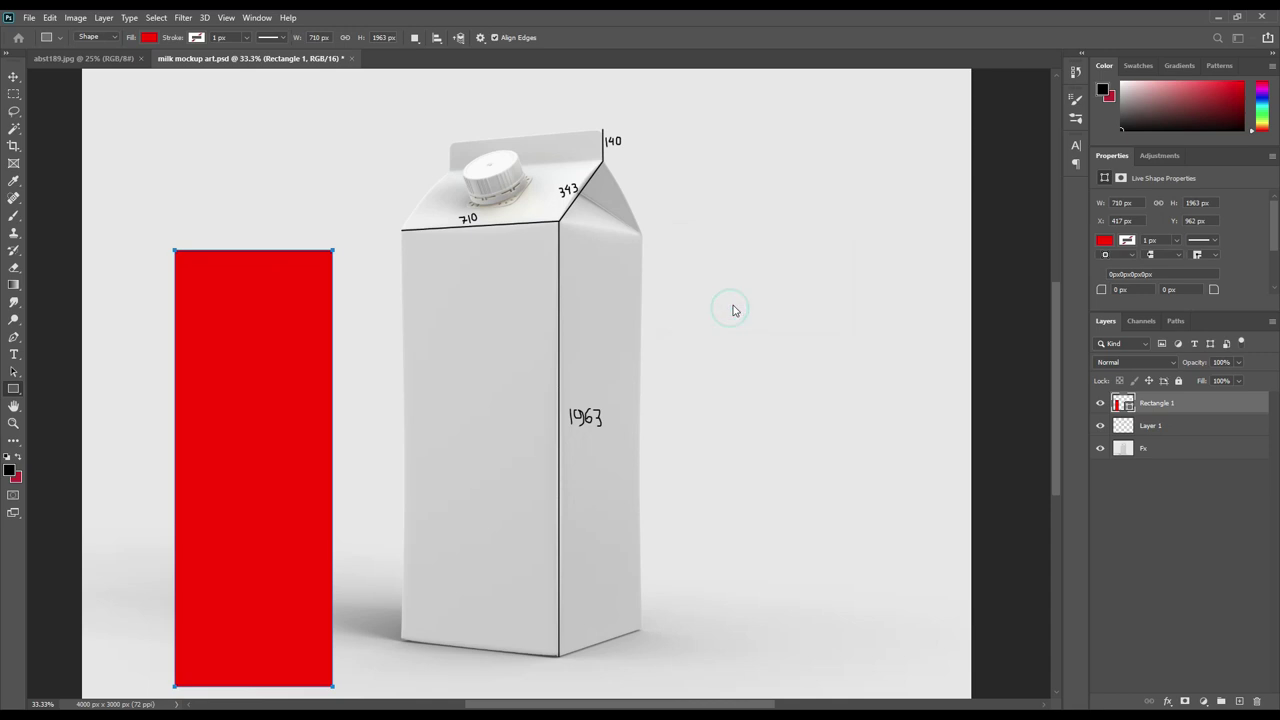
{"action": "left_click", "coordinate": [16, 78]}
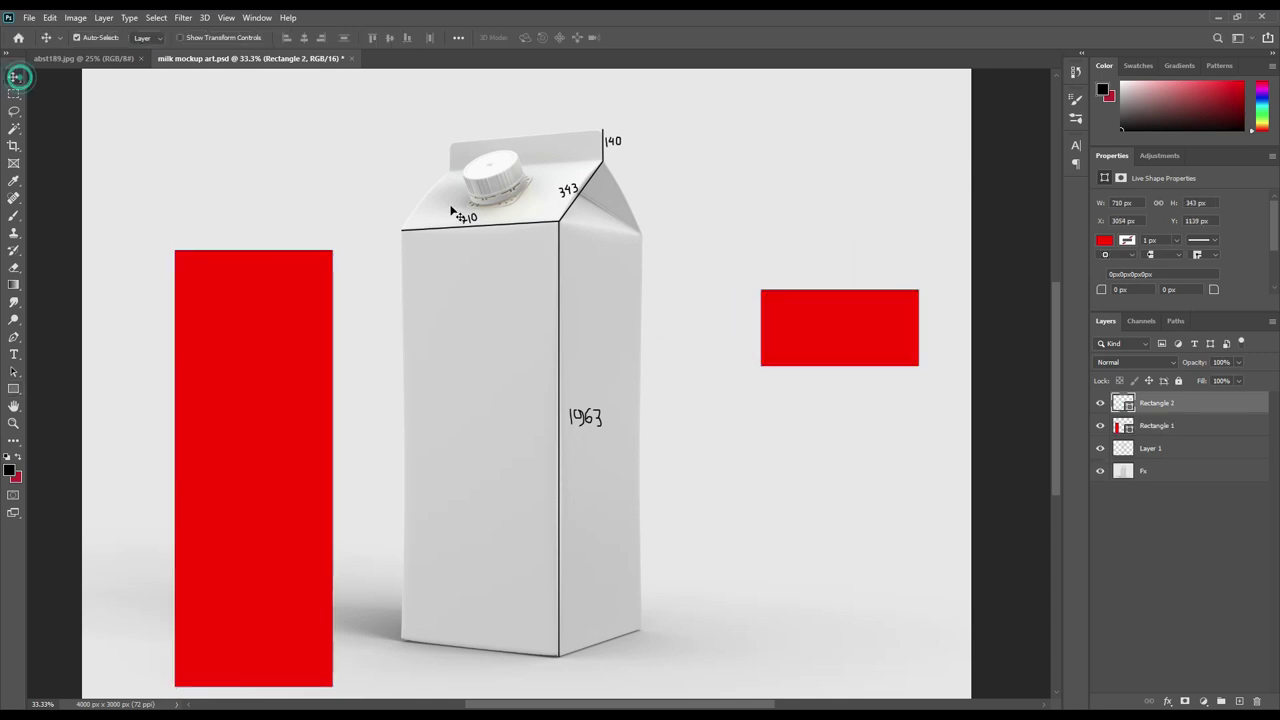
{"action": "double_click", "coordinate": [1124, 402]}
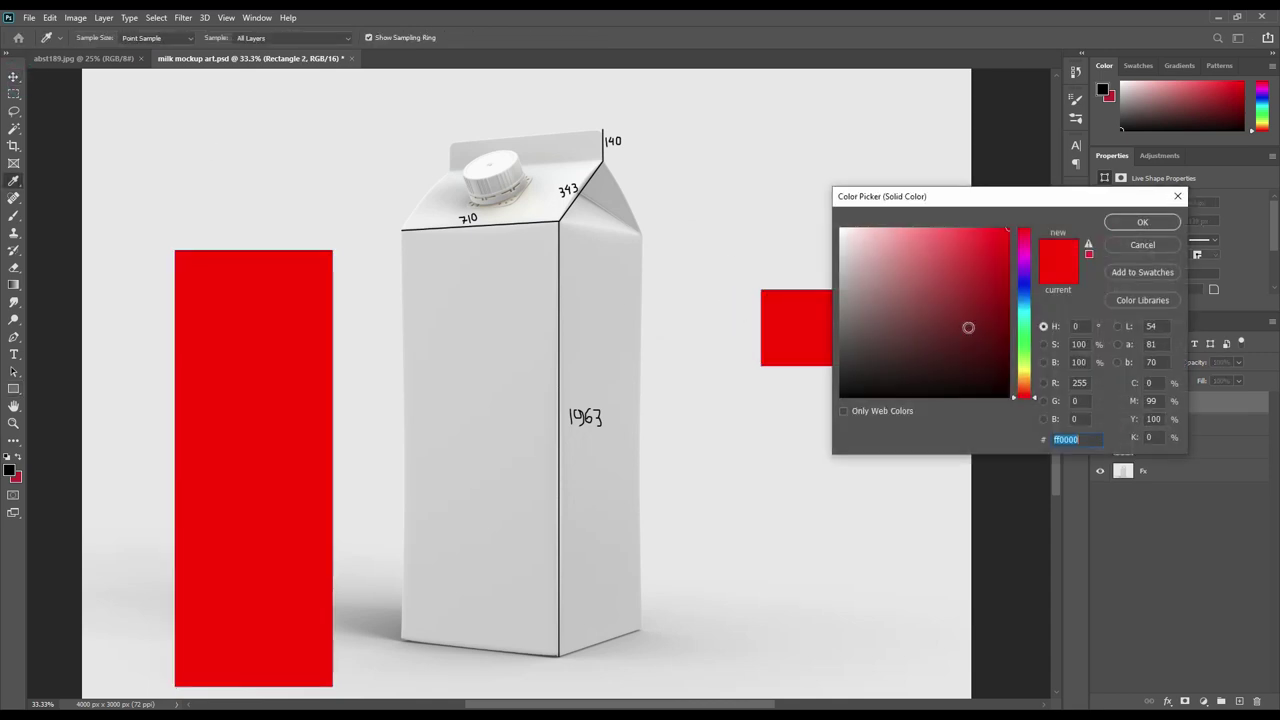
{"action": "left_click_drag", "start_coordinate": [1022, 319], "coordinate": [1027, 290]}
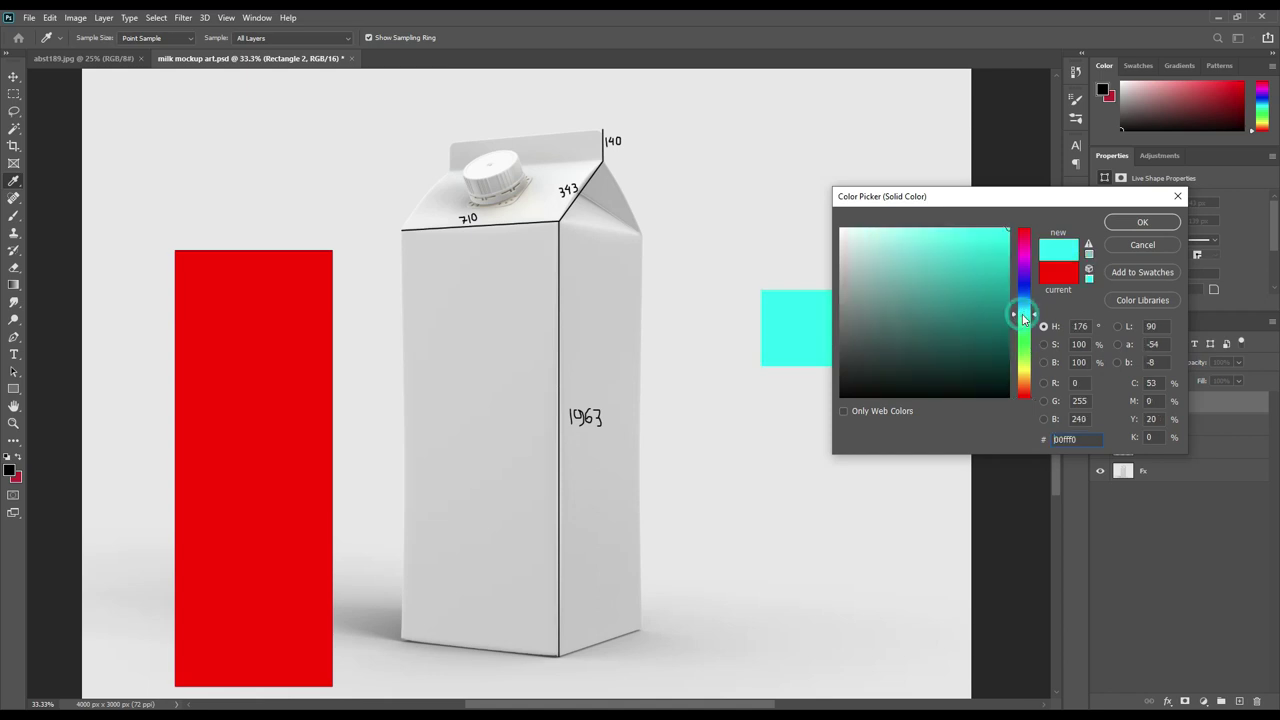
{"action": "left_click", "coordinate": [1125, 221]}
{"action": "mouse_move", "coordinate": [802, 330]}
{"action": "left_mouse_down"}
{"action": "mouse_move", "coordinate": [387, 291]}
{"action": "mouse_move", "coordinate": [276, 208]}
{"action": "mouse_move", "coordinate": [263, 213]}
{"action": "left_mouse_up"}
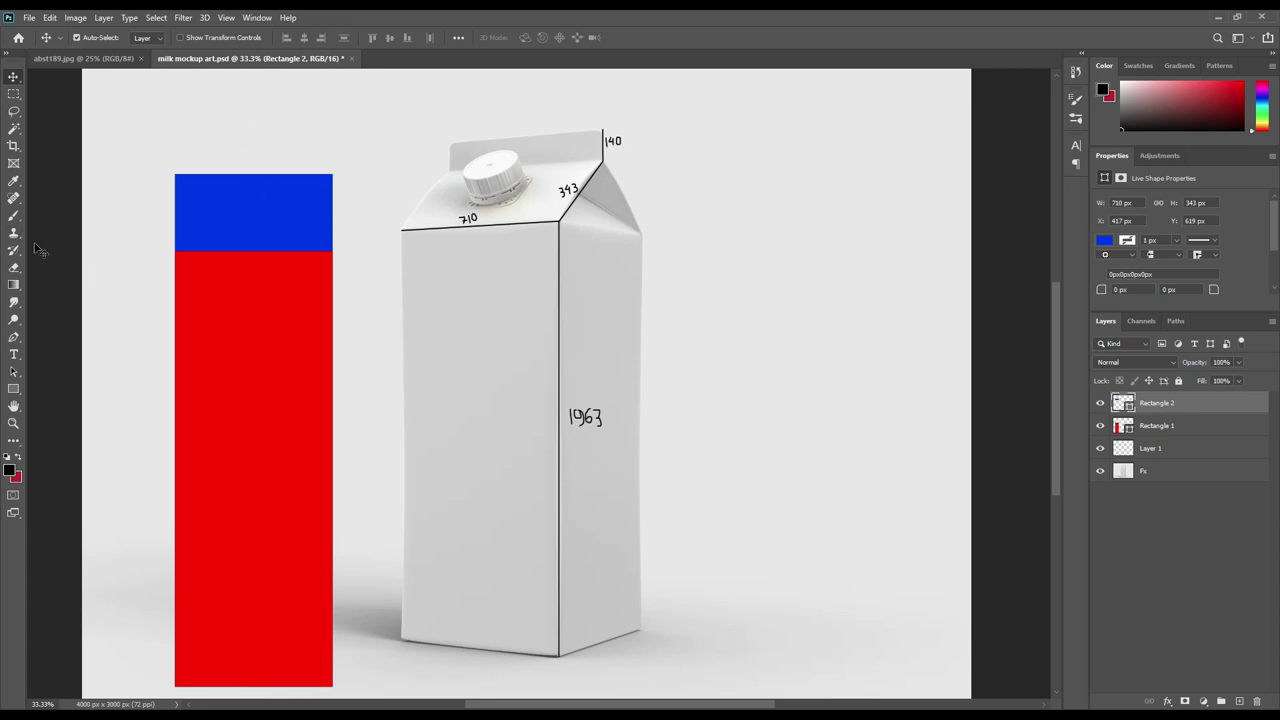
Create a third rectangle sized 710 × 140 px
{"action": "left_click", "coordinate": [13, 389]}
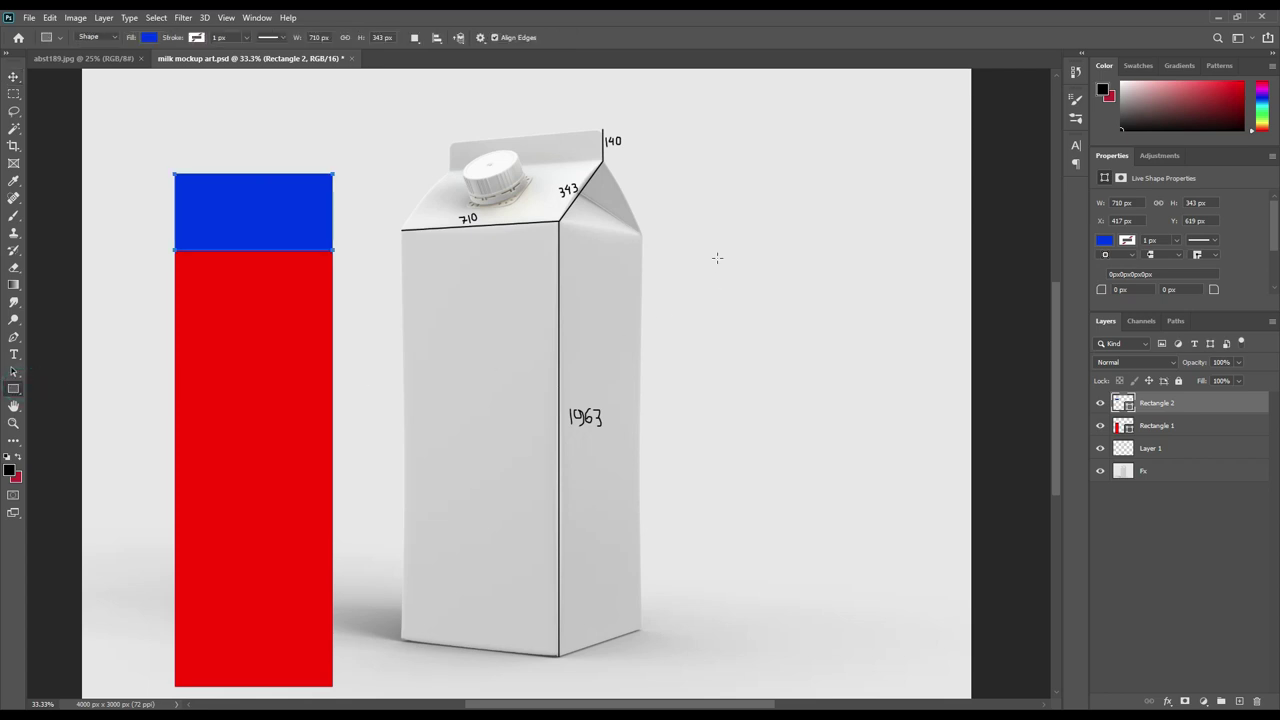
{"action": "left_click", "coordinate": [717, 257]}
{"action": "double_click", "coordinate": [798, 260]}
{"action": "type", "text": "140"}
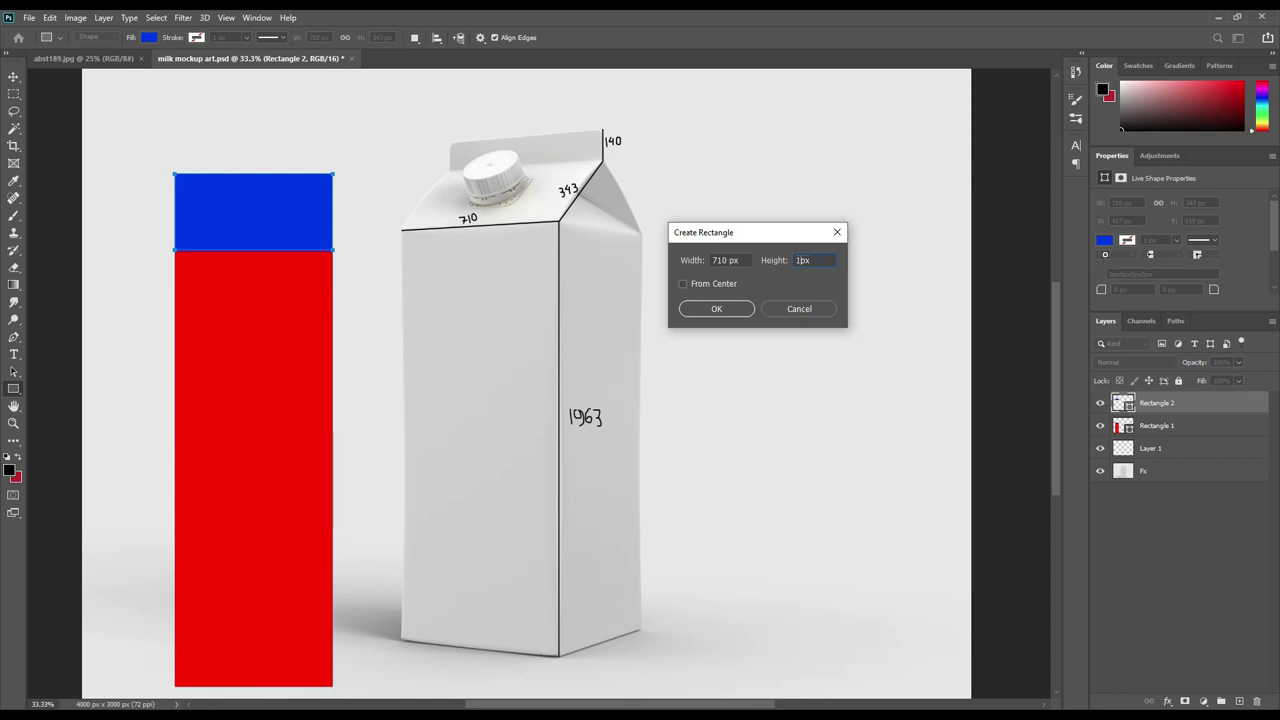
{"action": "left_click", "coordinate": [733, 310]}
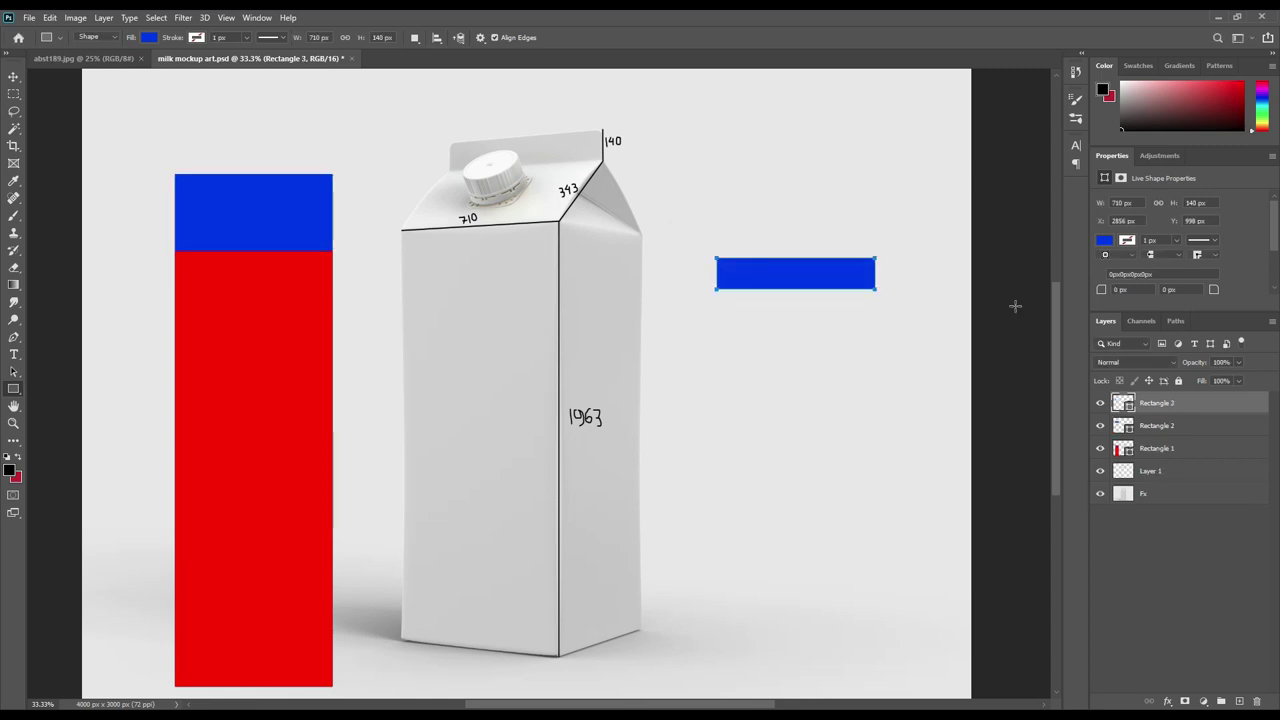
Colour the 140 px bar green and settle it directly on the blue band
{"action": "double_click", "coordinate": [1126, 402]}
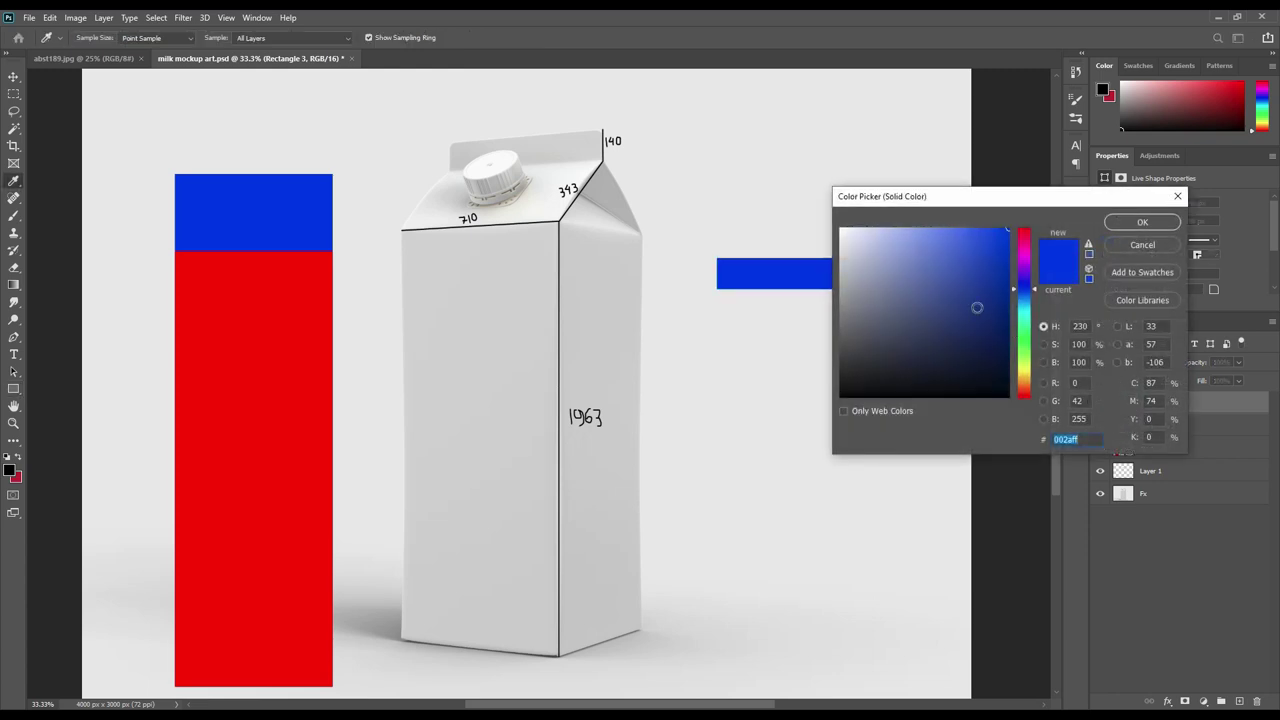
{"action": "left_click", "coordinate": [1022, 337]}
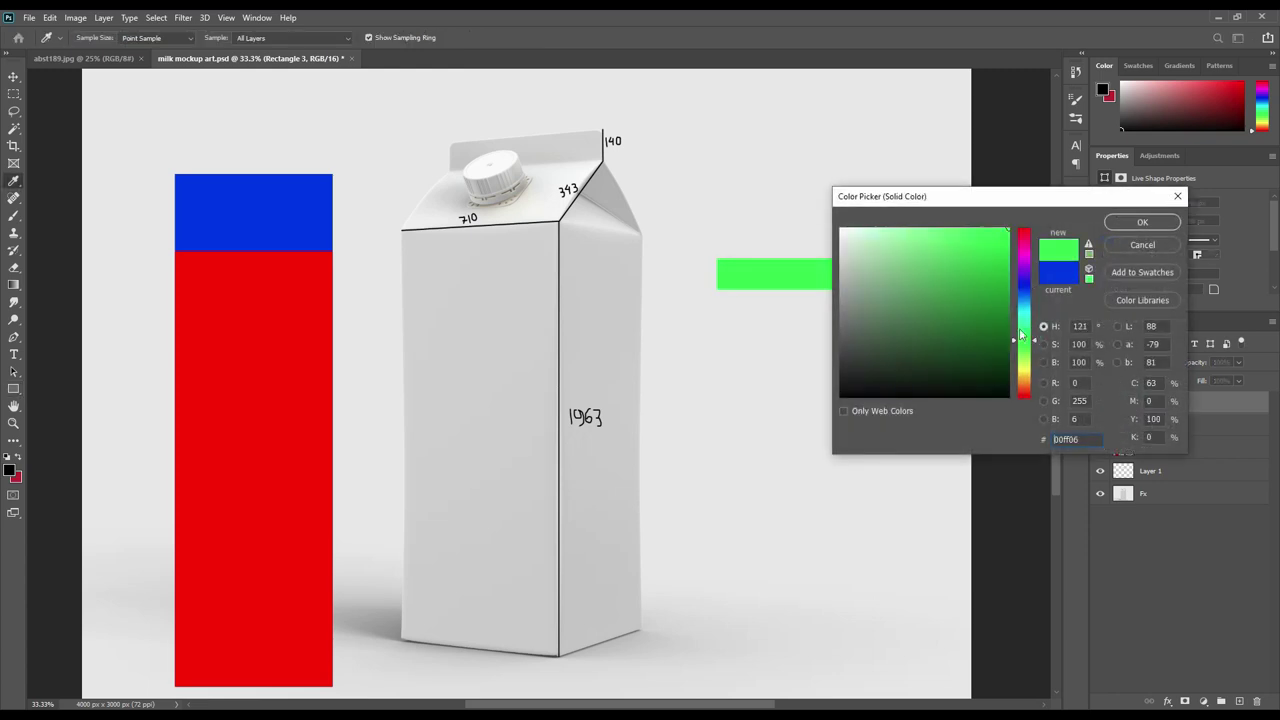
{"action": "left_click", "coordinate": [1130, 223]}
{"action": "key", "text": "v"}
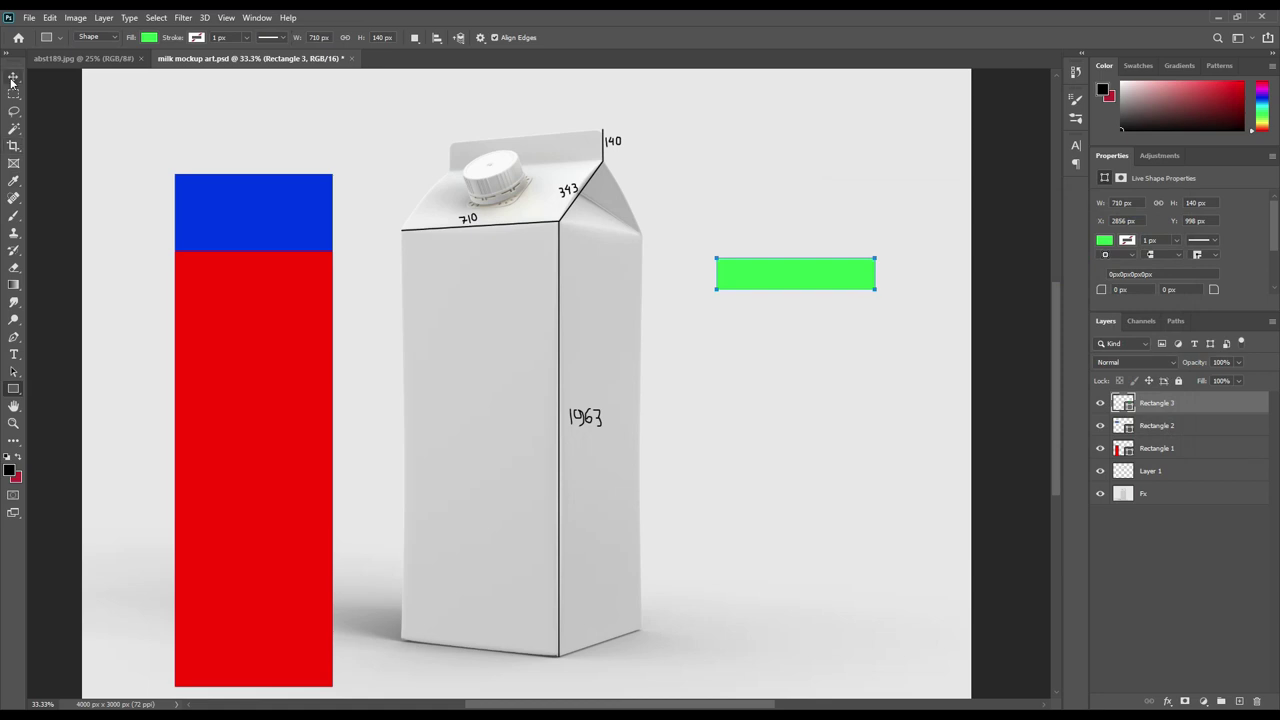
{"action": "left_click_drag", "start_coordinate": [804, 269], "coordinate": [276, 150]}
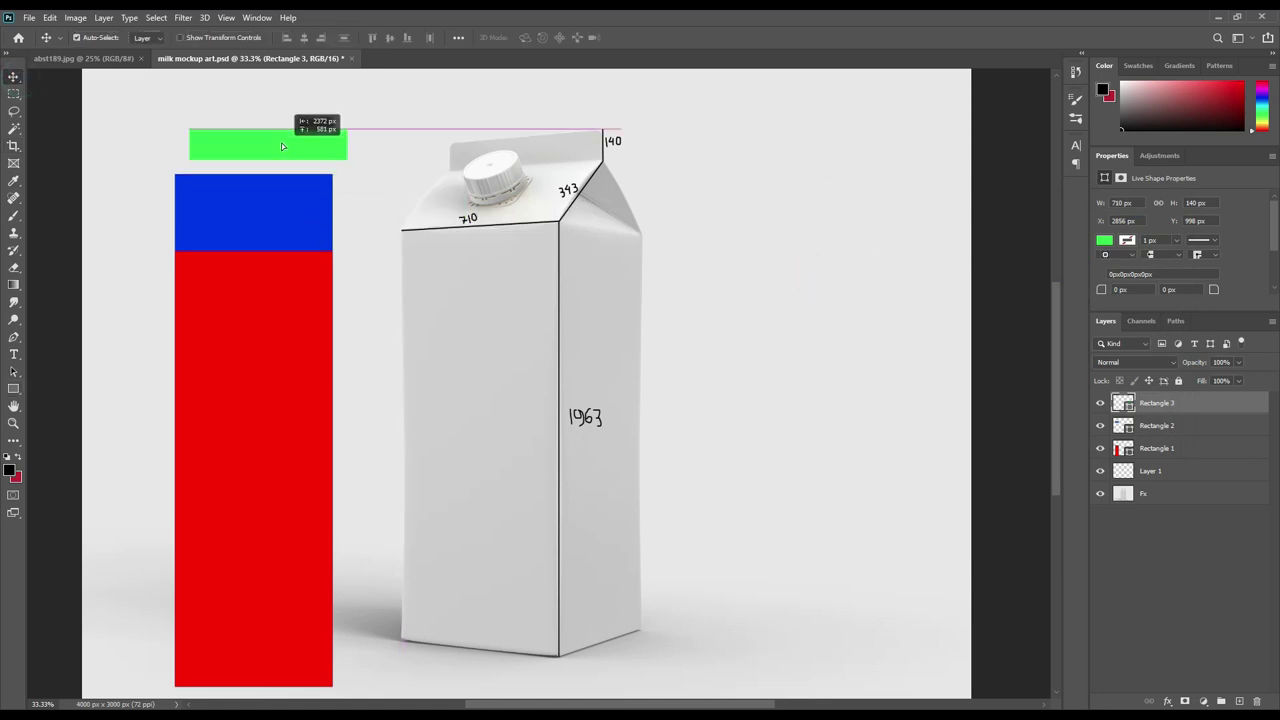
{"action": "left_click_drag", "start_coordinate": [276, 150], "coordinate": [276, 163]}
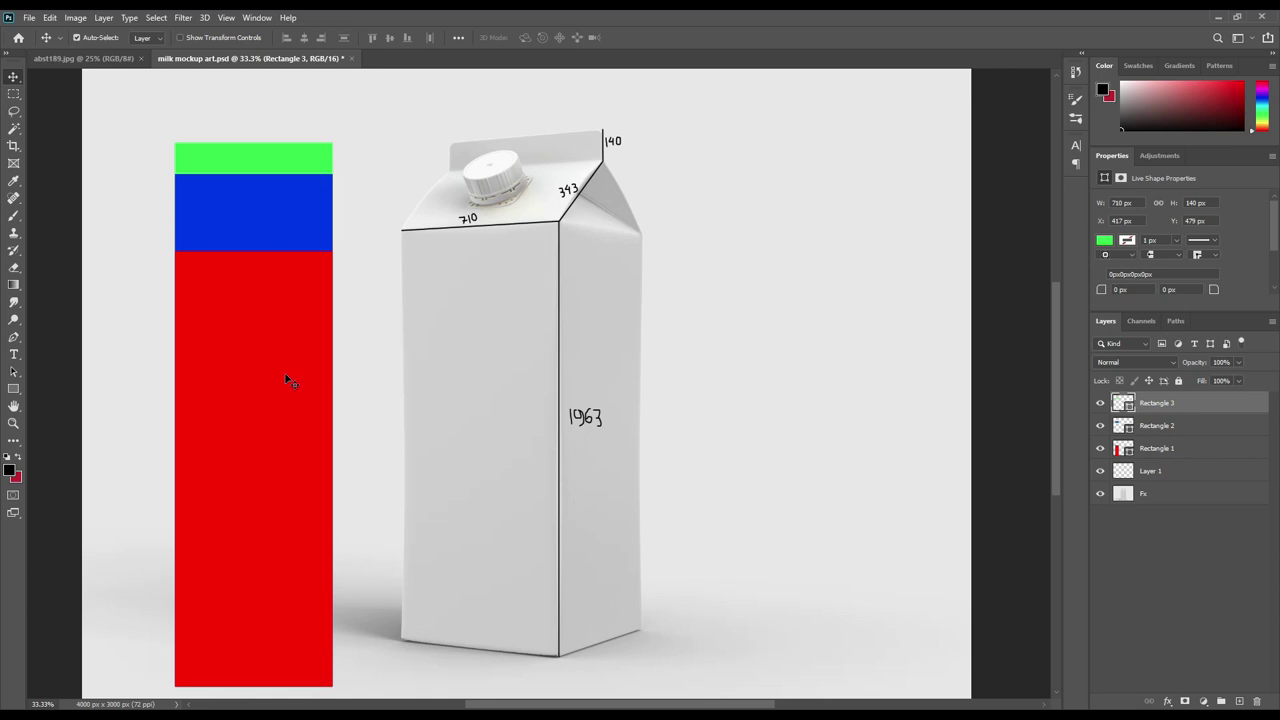
Duplicate the red bar beside itself, recolour it yellow, and narrow it
{"action": "left_click", "coordinate": [268, 400]}
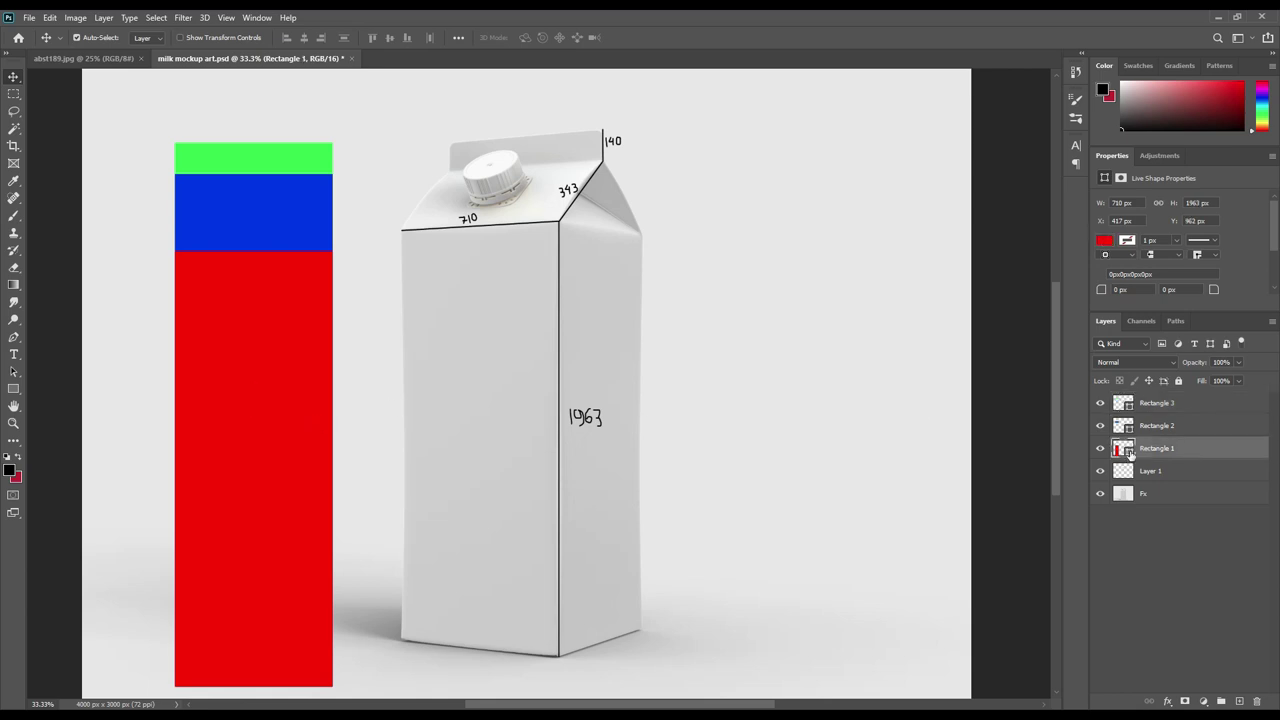
{"action": "left_click", "coordinate": [265, 412]}
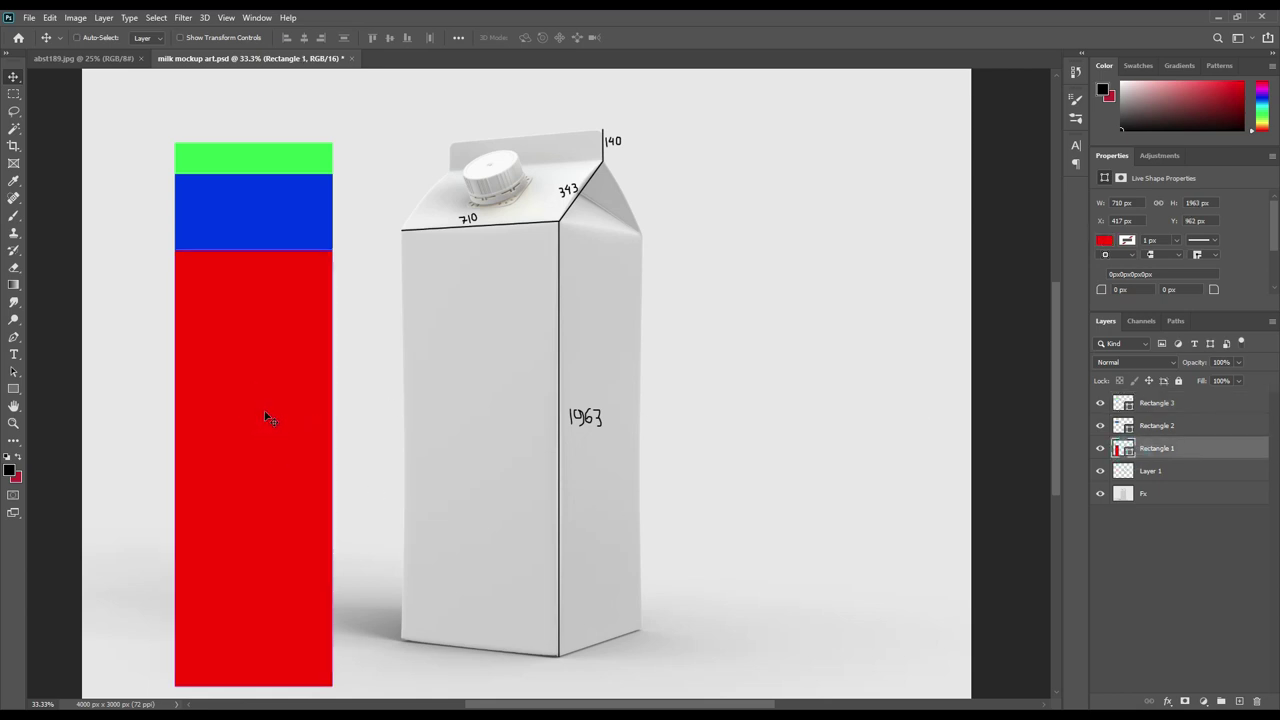
{"action": "key", "text": "ctrl+j"}
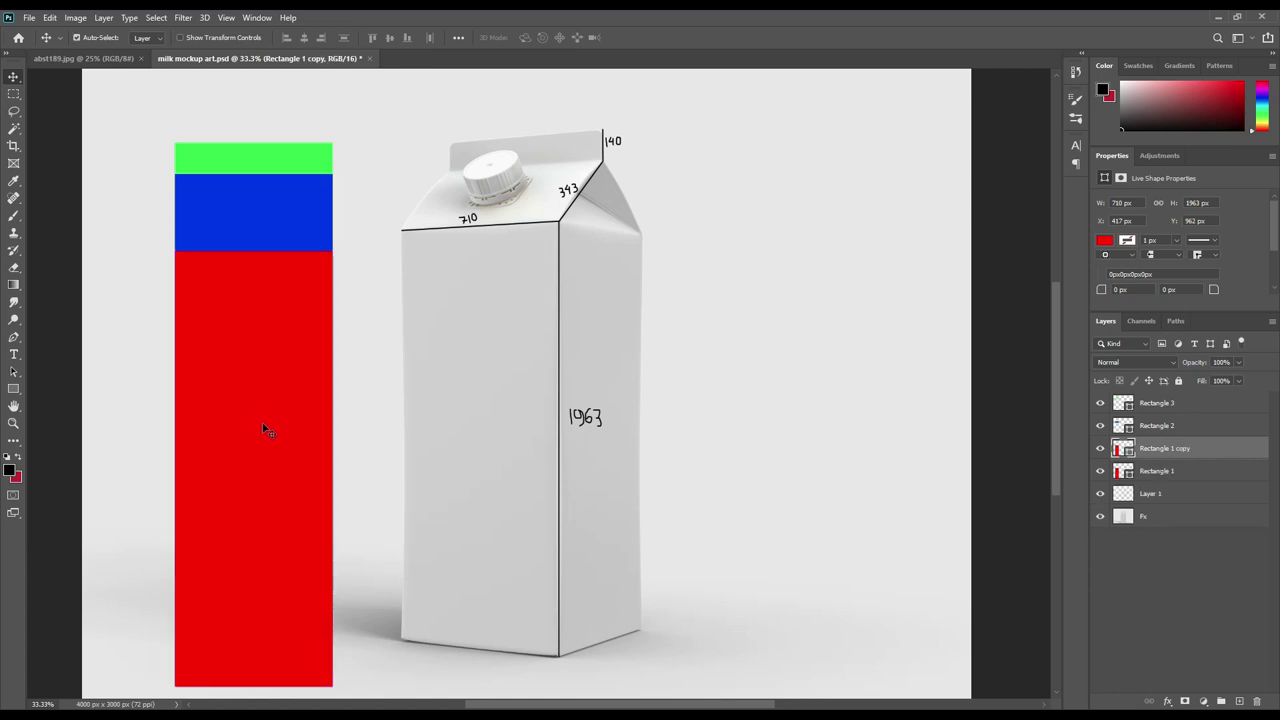
{"action": "left_click_drag", "start_coordinate": [255, 427], "coordinate": [412, 423]}
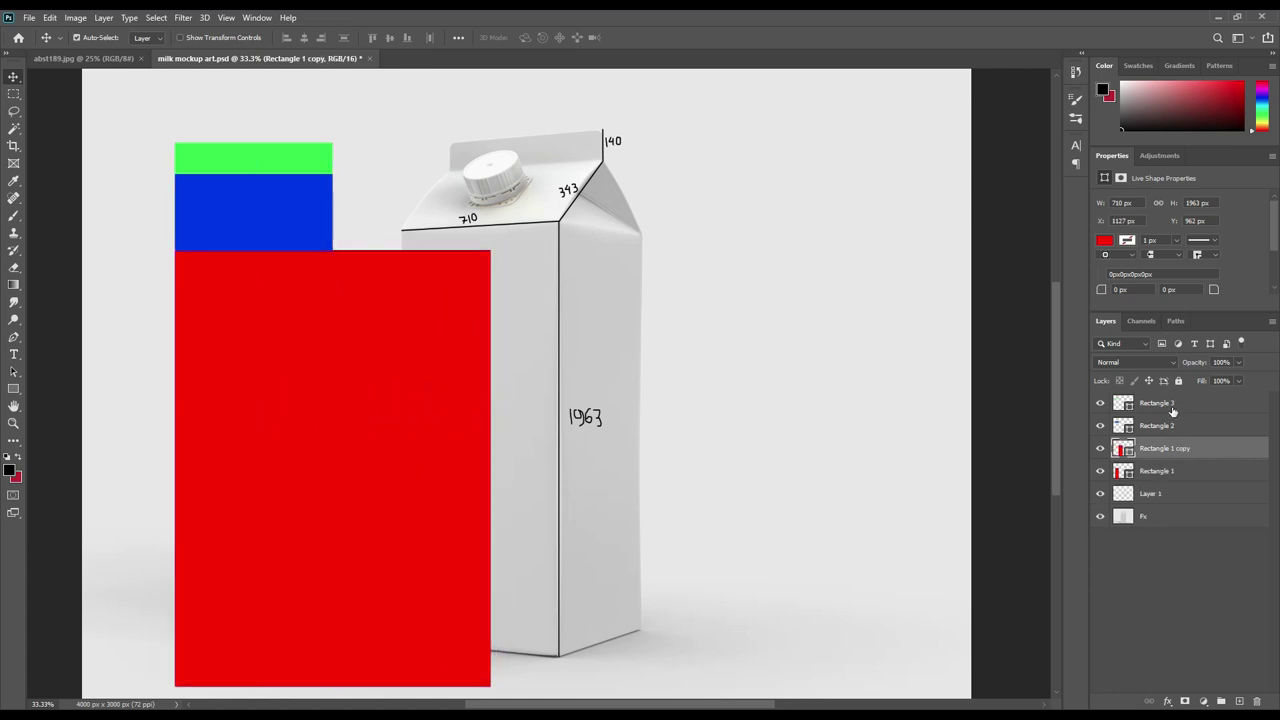
{"action": "double_click", "coordinate": [1124, 449]}
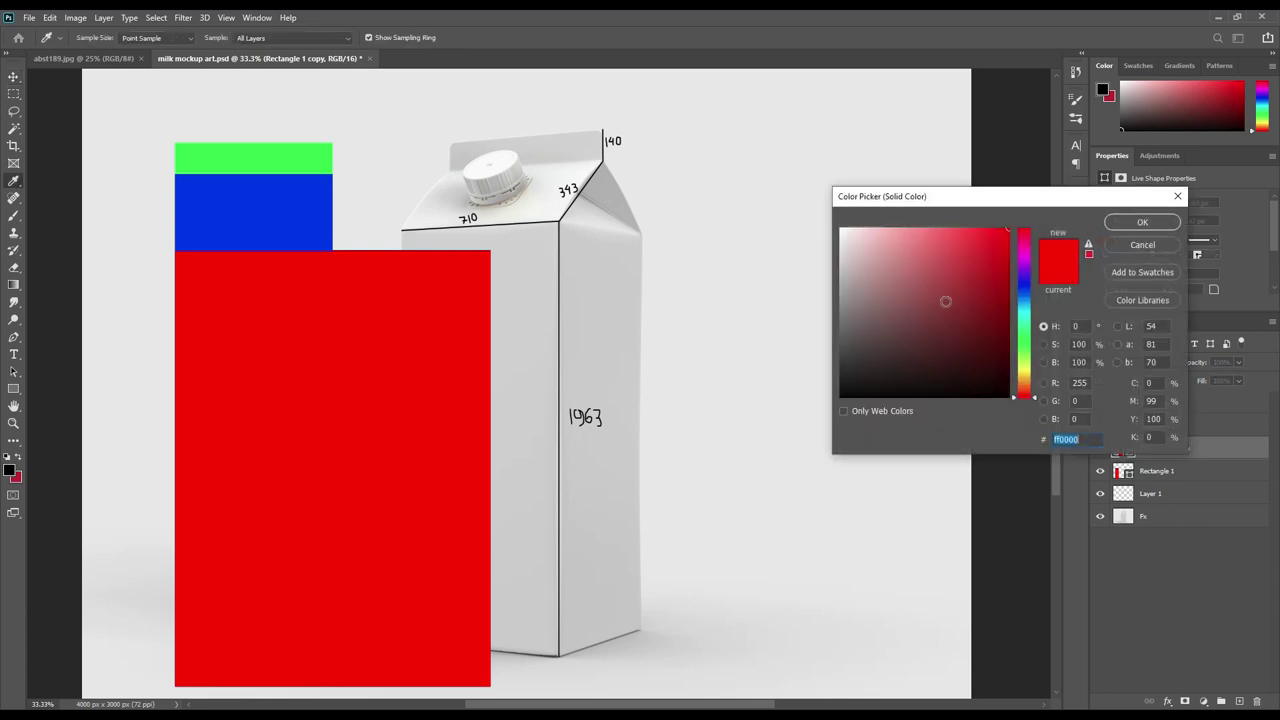
{"action": "left_click", "coordinate": [1027, 370]}
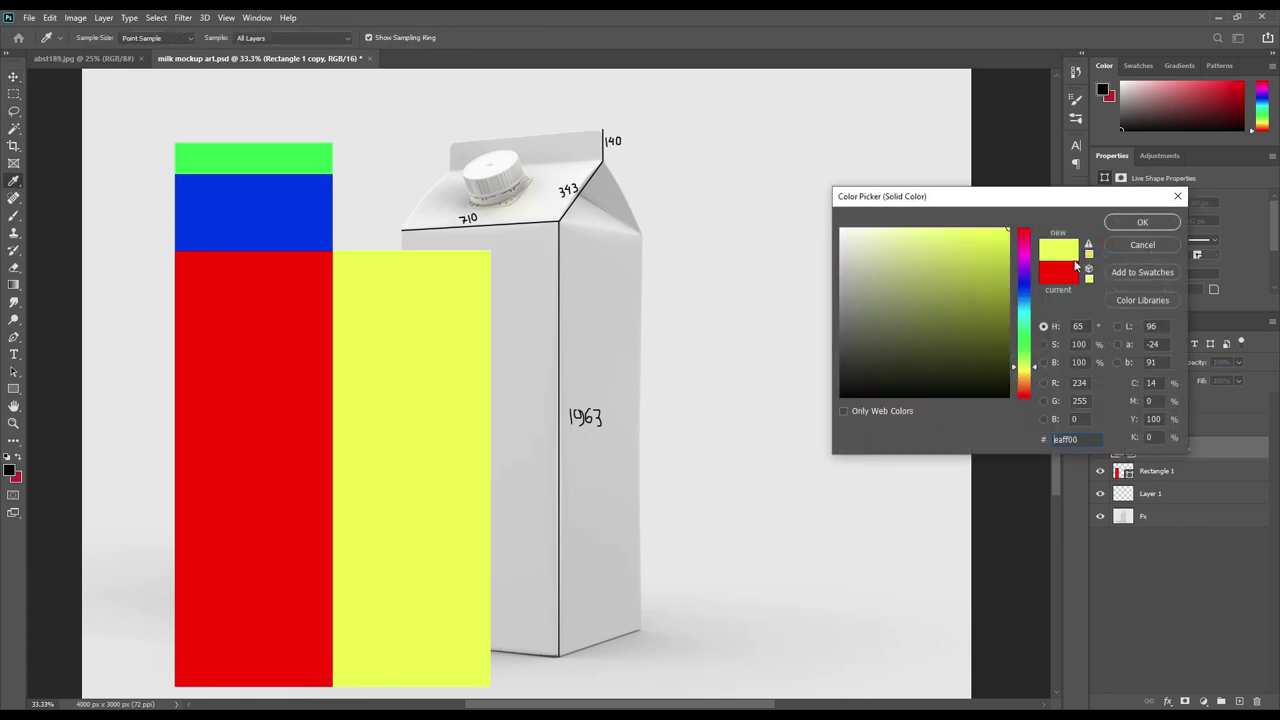
{"action": "left_click", "coordinate": [1142, 222]}
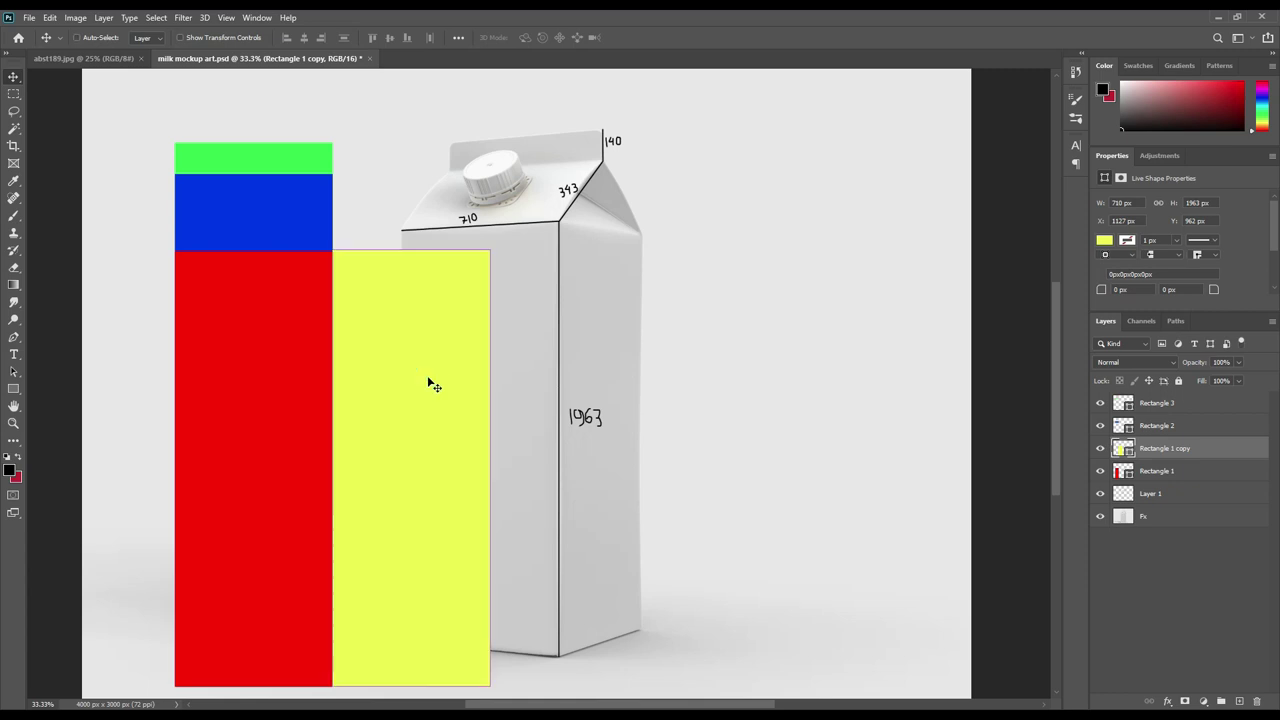
{"action": "key", "text": "ctrl+t"}
{"action": "left_click_drag", "start_coordinate": [488, 466], "coordinate": [451, 467]}
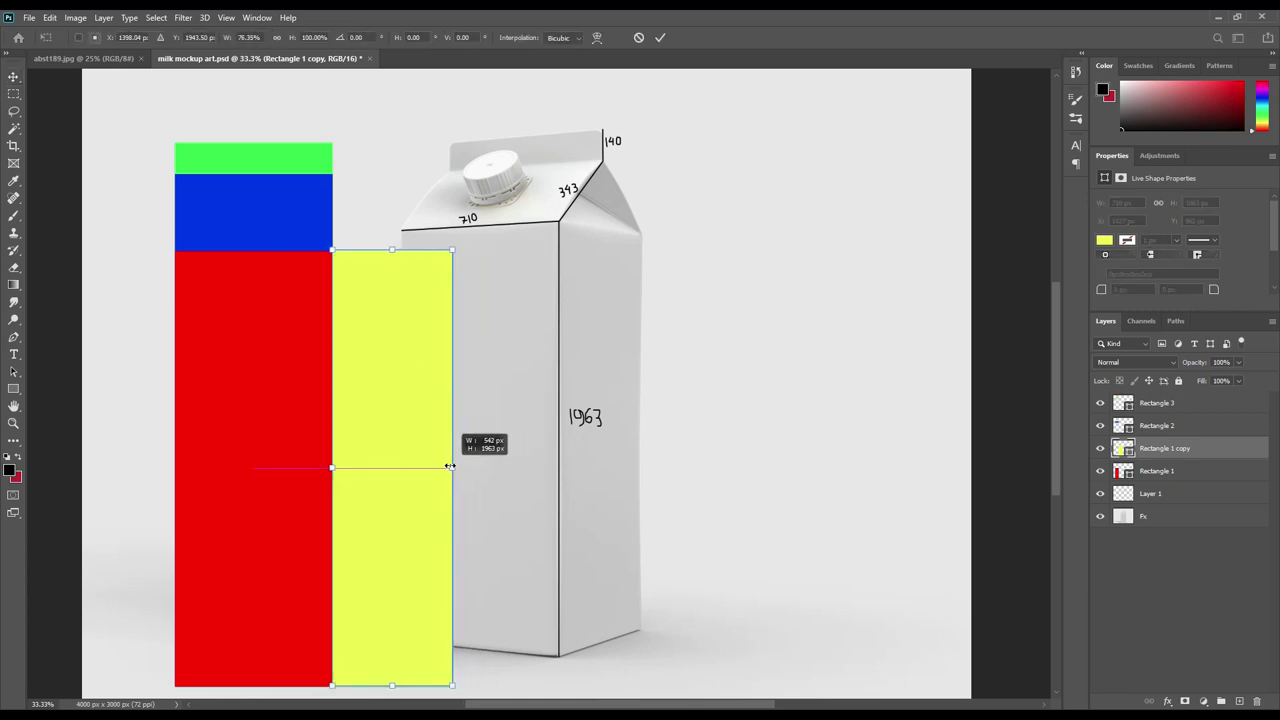
{"action": "left_click_drag", "start_coordinate": [450, 466], "coordinate": [448, 466]}
{"action": "left_click", "coordinate": [661, 38]}
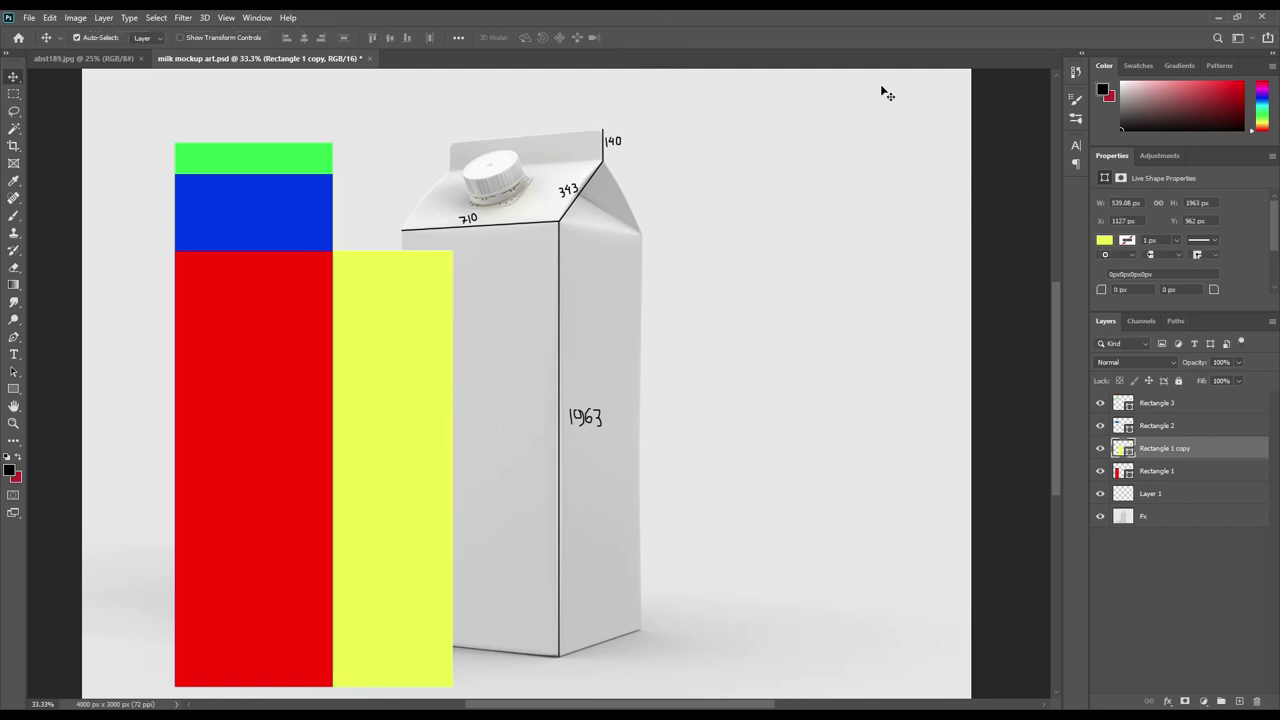
Copy the blue band onto the yellow bar, resize it to 539 × 483 px, and colour it magenta
{"action": "left_click", "coordinate": [1160, 470]}
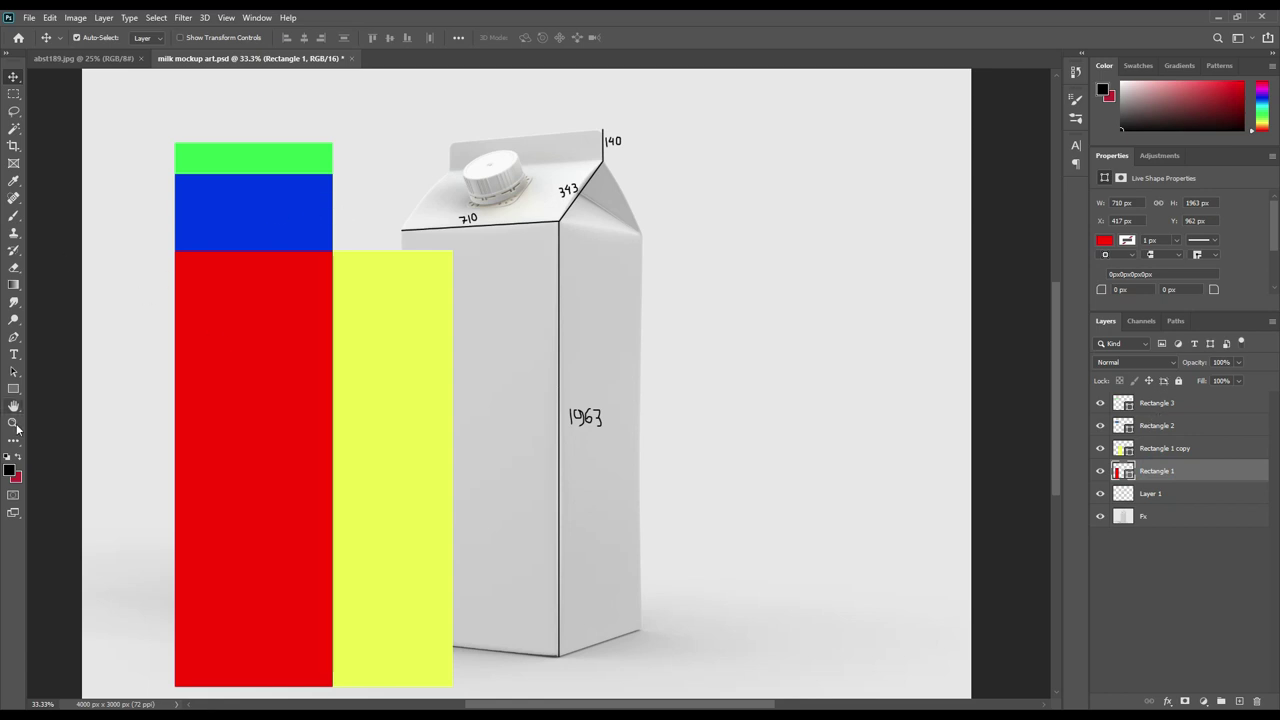
{"action": "left_click", "coordinate": [257, 205]}
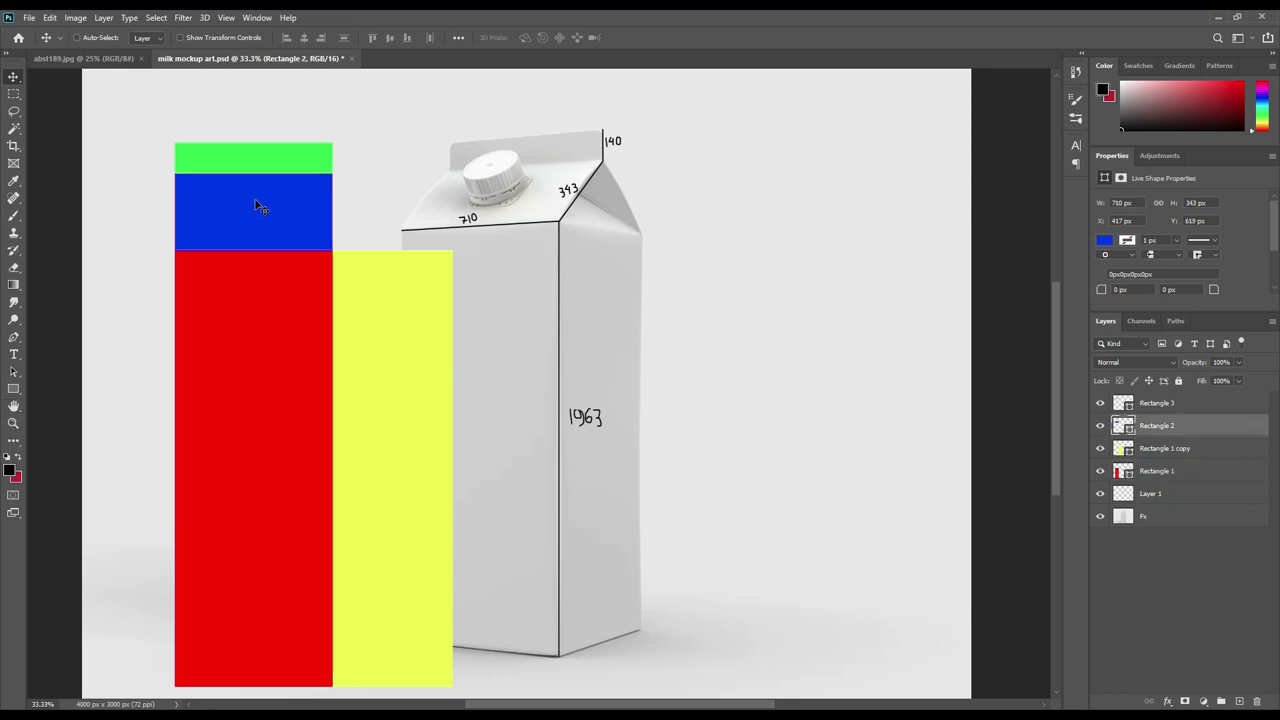
{"action": "mouse_move", "coordinate": [257, 205]}
{"action": "left_mouse_down"}
{"action": "mouse_move", "coordinate": [530, 376]}
{"action": "mouse_move", "coordinate": [486, 264]}
{"action": "mouse_move", "coordinate": [415, 177]}
{"action": "mouse_move", "coordinate": [480, 181]}
{"action": "mouse_move", "coordinate": [460, 183]}
{"action": "left_mouse_up"}
{"action": "key", "text": "ctrl+t"}
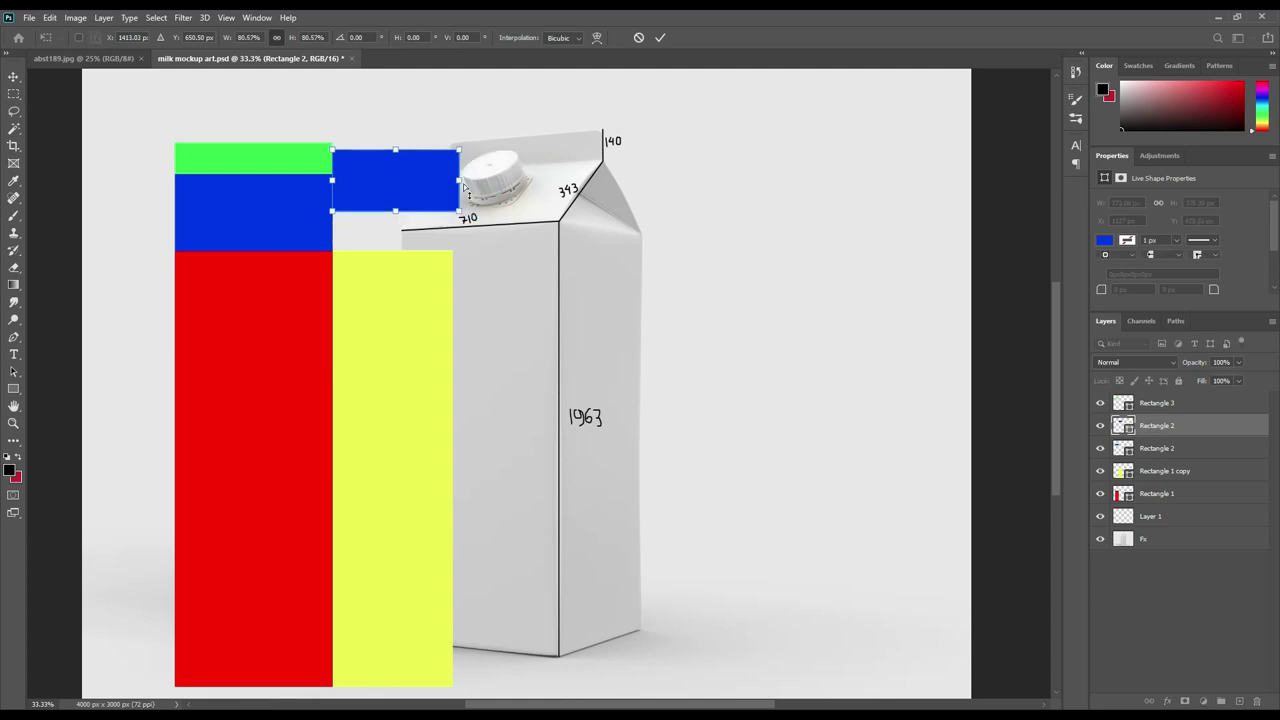
{"action": "key", "text": "ctrl+z"}
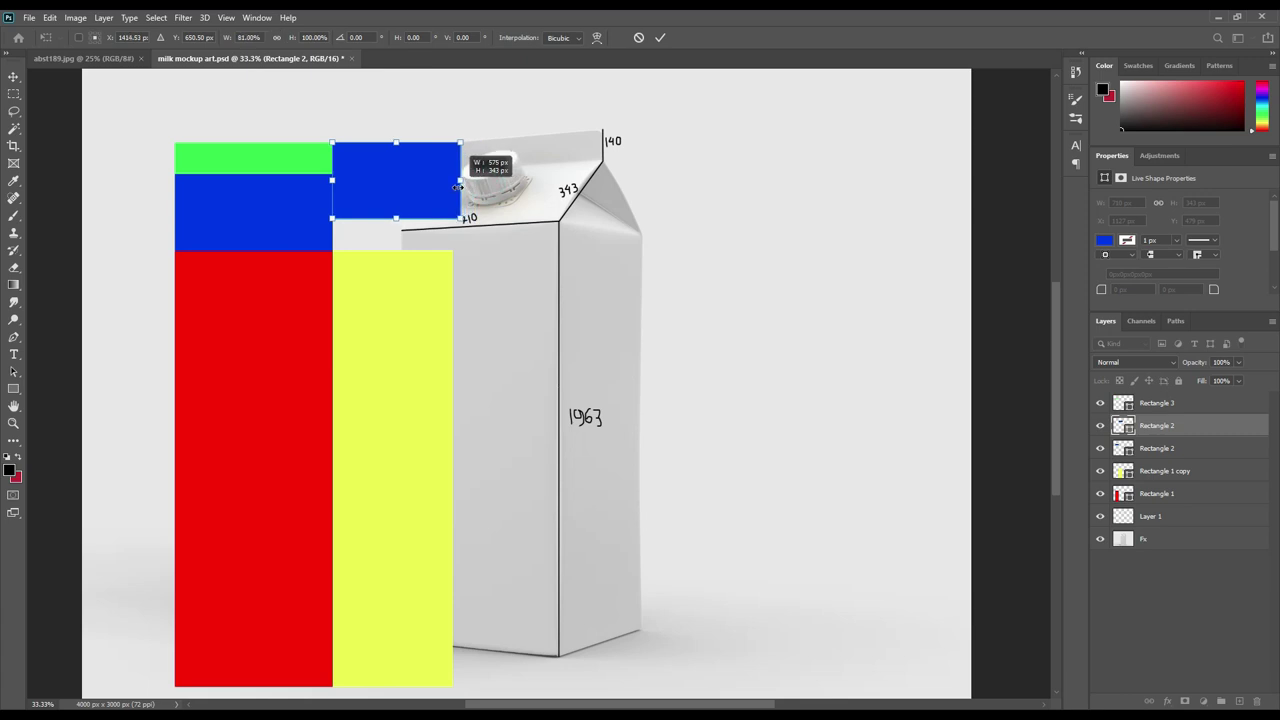
{"action": "left_click_drag", "start_coordinate": [465, 187], "coordinate": [452, 187]}
{"action": "left_click_drag", "start_coordinate": [396, 217], "coordinate": [392, 249]}
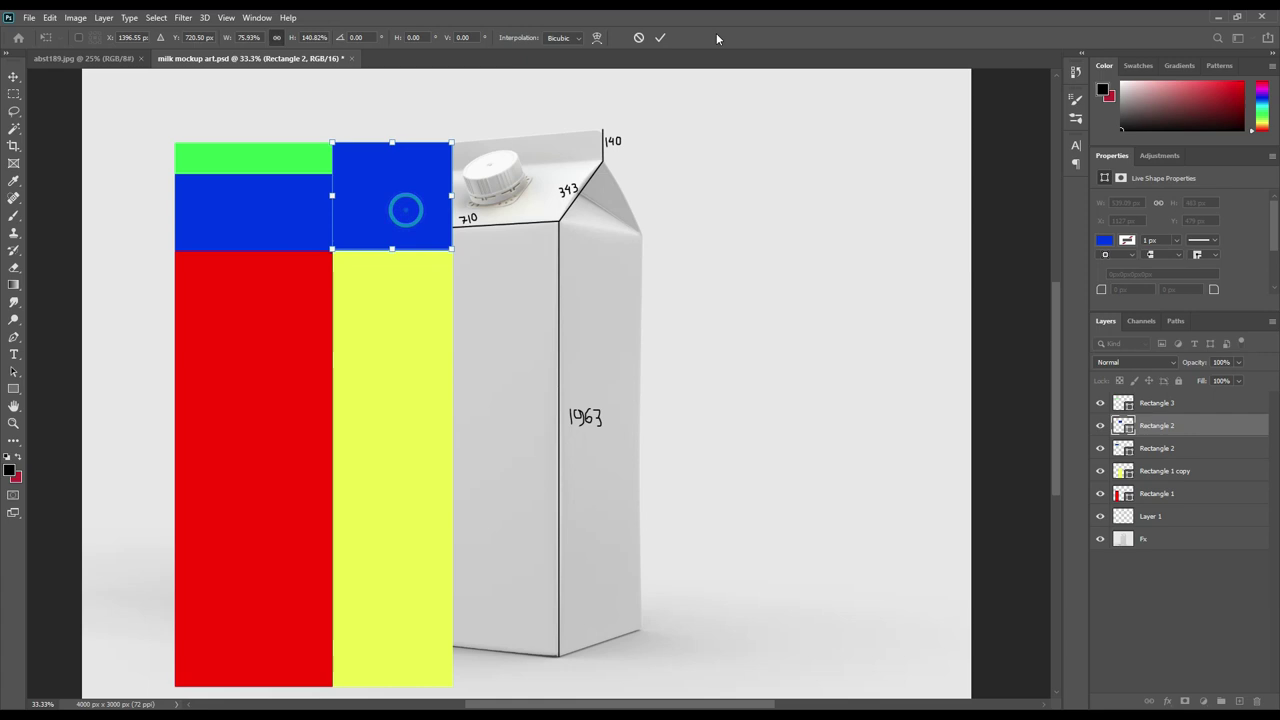
{"action": "left_click", "coordinate": [660, 37]}
{"action": "double_click", "coordinate": [1126, 428]}
{"action": "left_click", "coordinate": [1024, 259]}
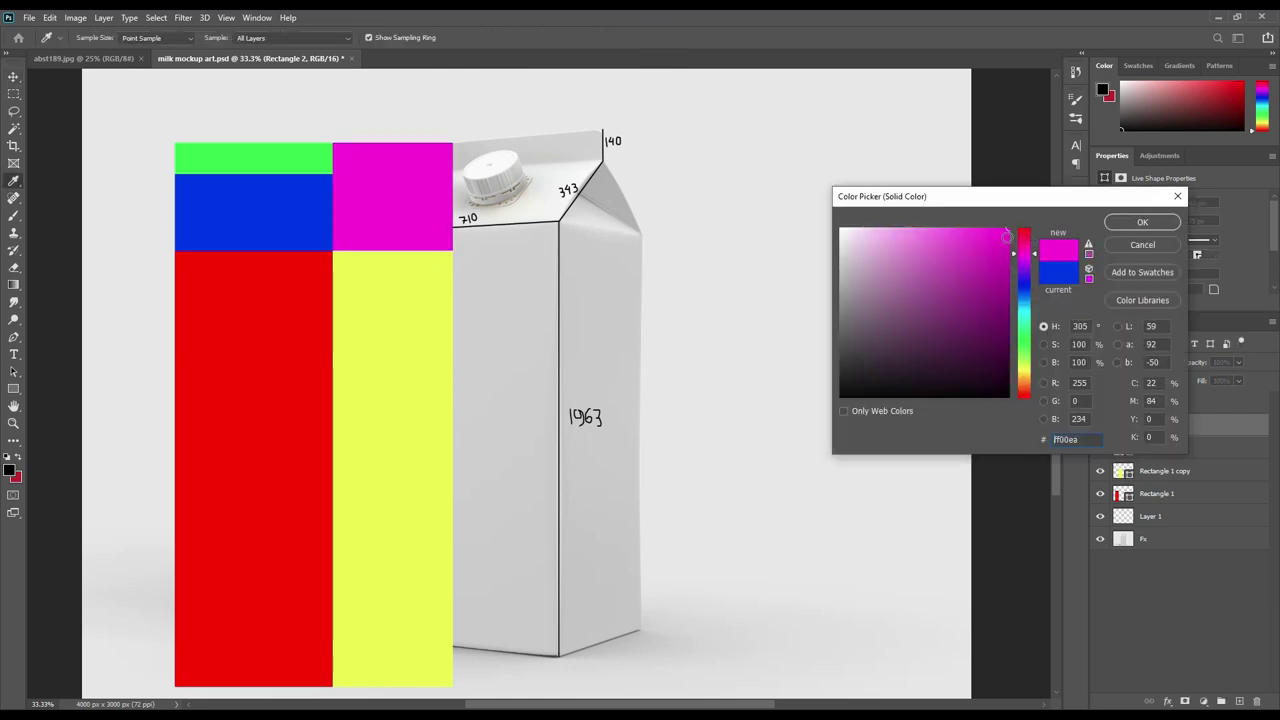
{"action": "left_click", "coordinate": [1142, 222]}
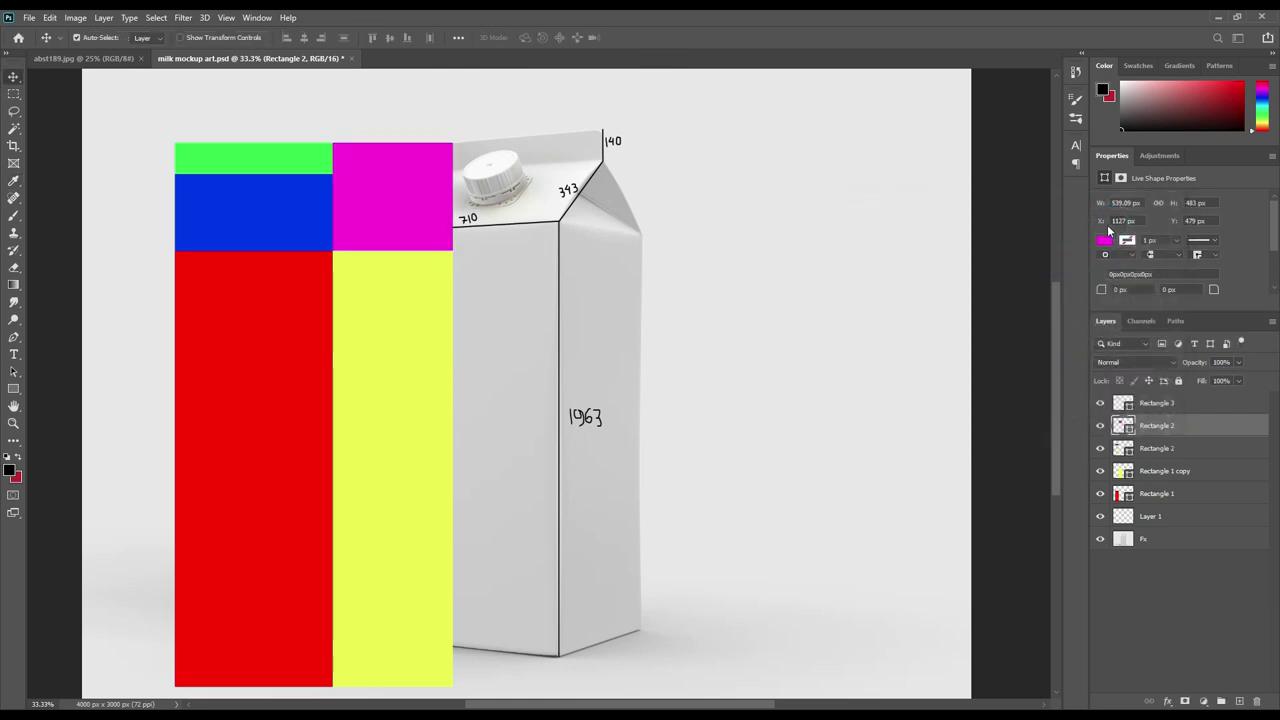
{"action": "left_click", "coordinate": [1153, 597]}
Hide the magenta panel, merge the other colour panels into one smart object, and start Perspective Warp
{"action": "left_click_drag", "start_coordinate": [1151, 428], "coordinate": [1159, 500]}
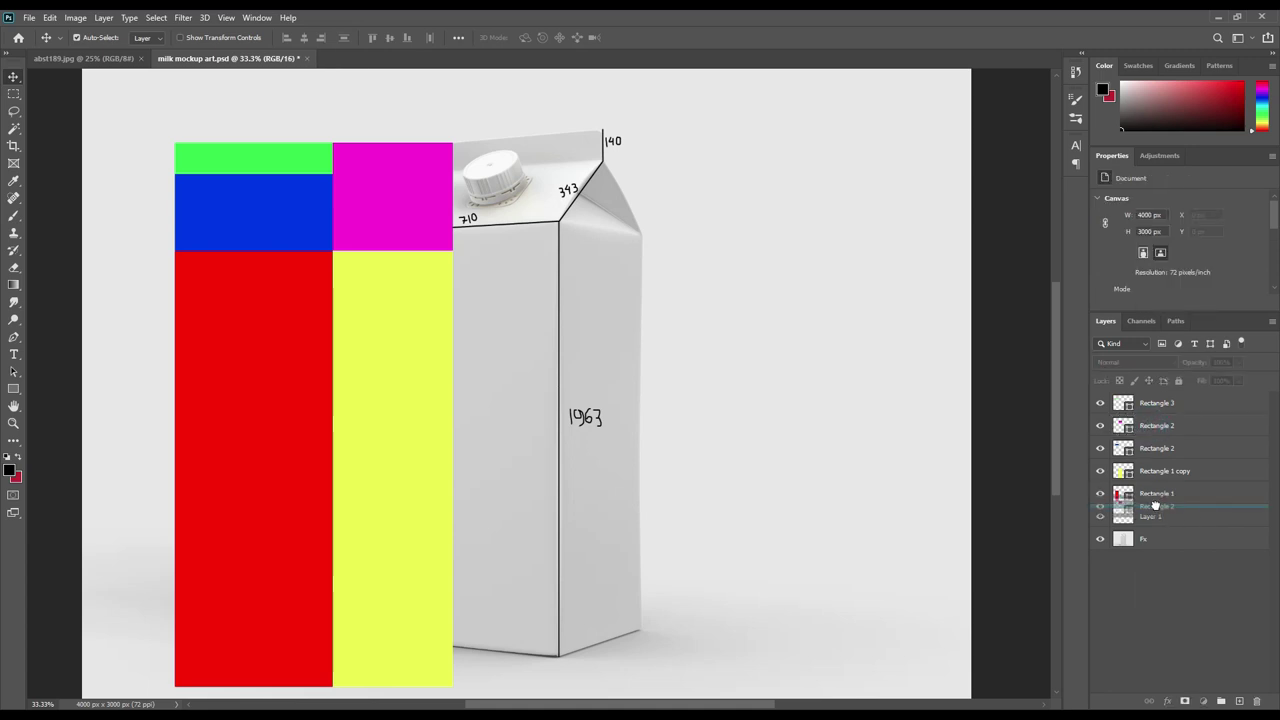
{"action": "left_click", "coordinate": [1154, 472]}
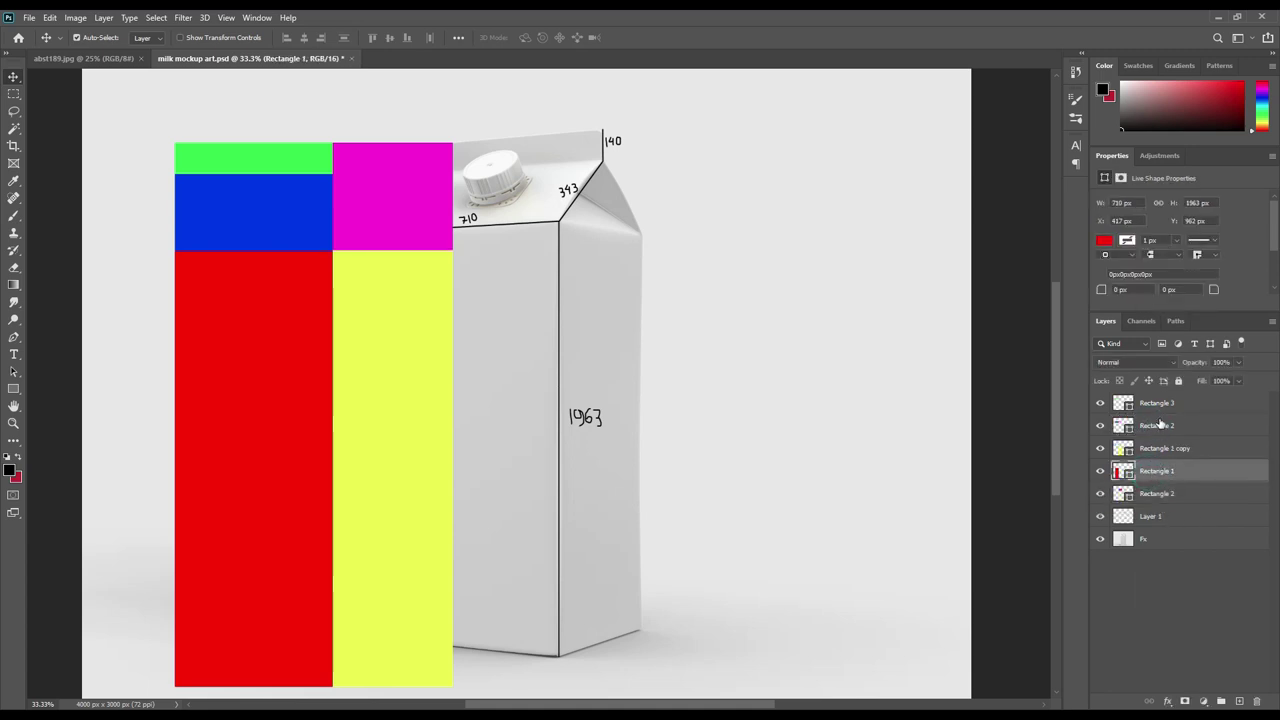
{"action": "left_click", "coordinate": [1161, 404], "text": "shift"}
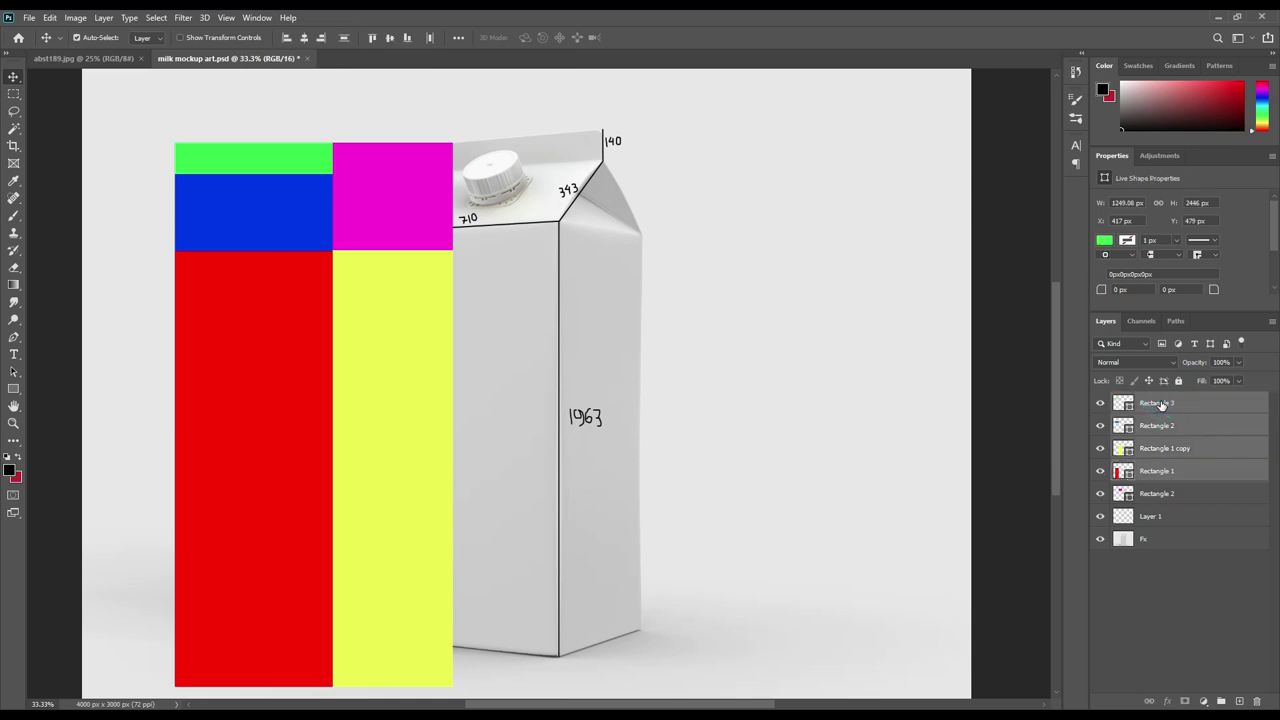
{"action": "left_click", "coordinate": [1100, 494]}
{"action": "right_click", "coordinate": [1182, 427]}
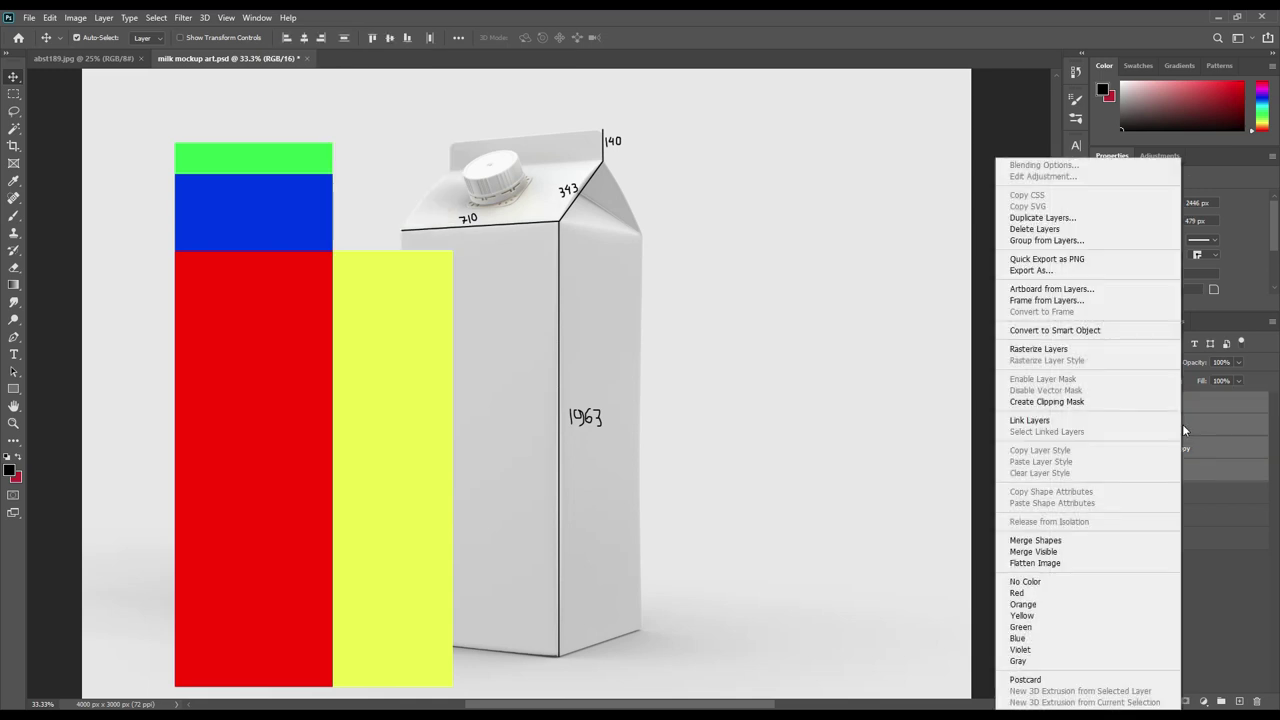
{"action": "left_click", "coordinate": [1082, 331]}
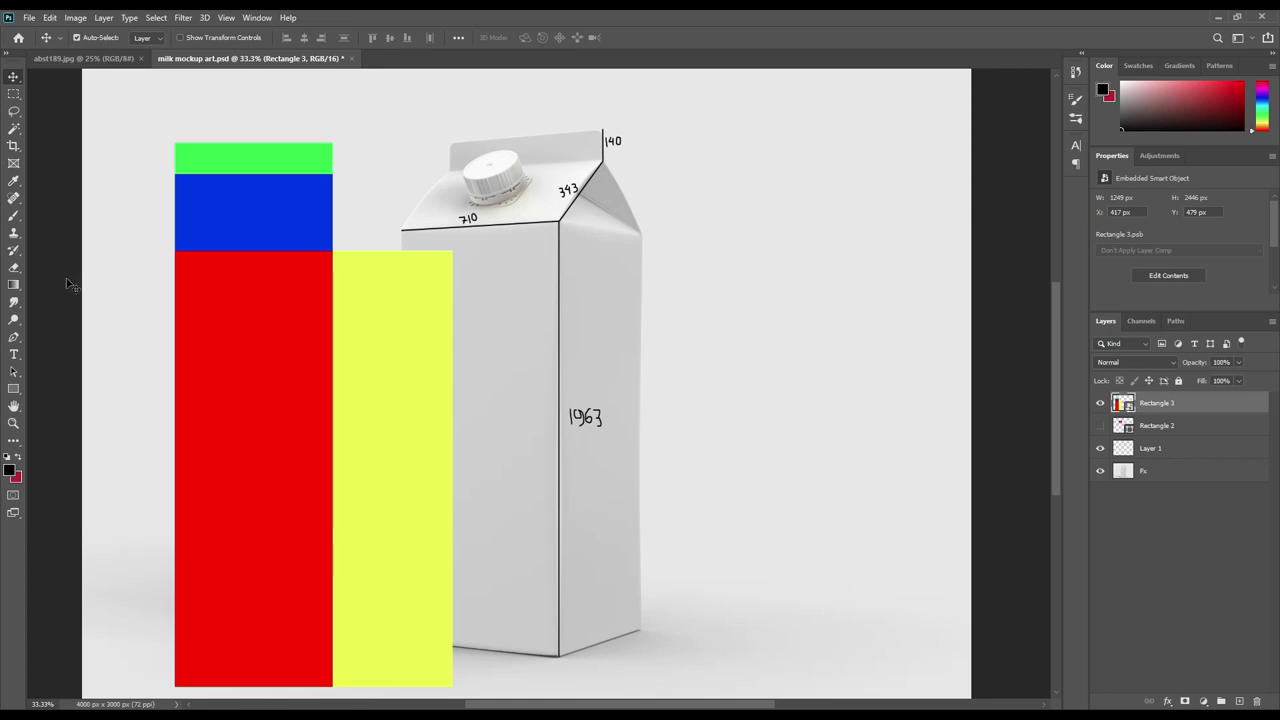
{"action": "left_click", "coordinate": [50, 18]}
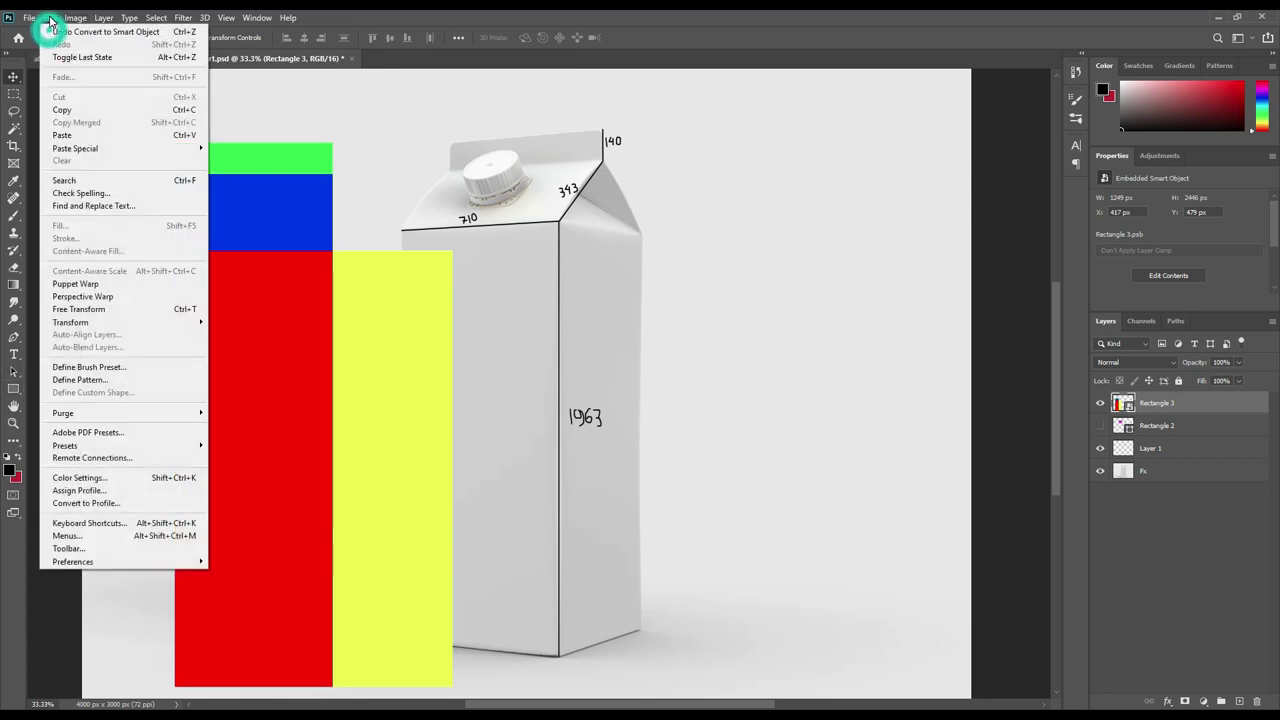
{"action": "left_click", "coordinate": [113, 297]}
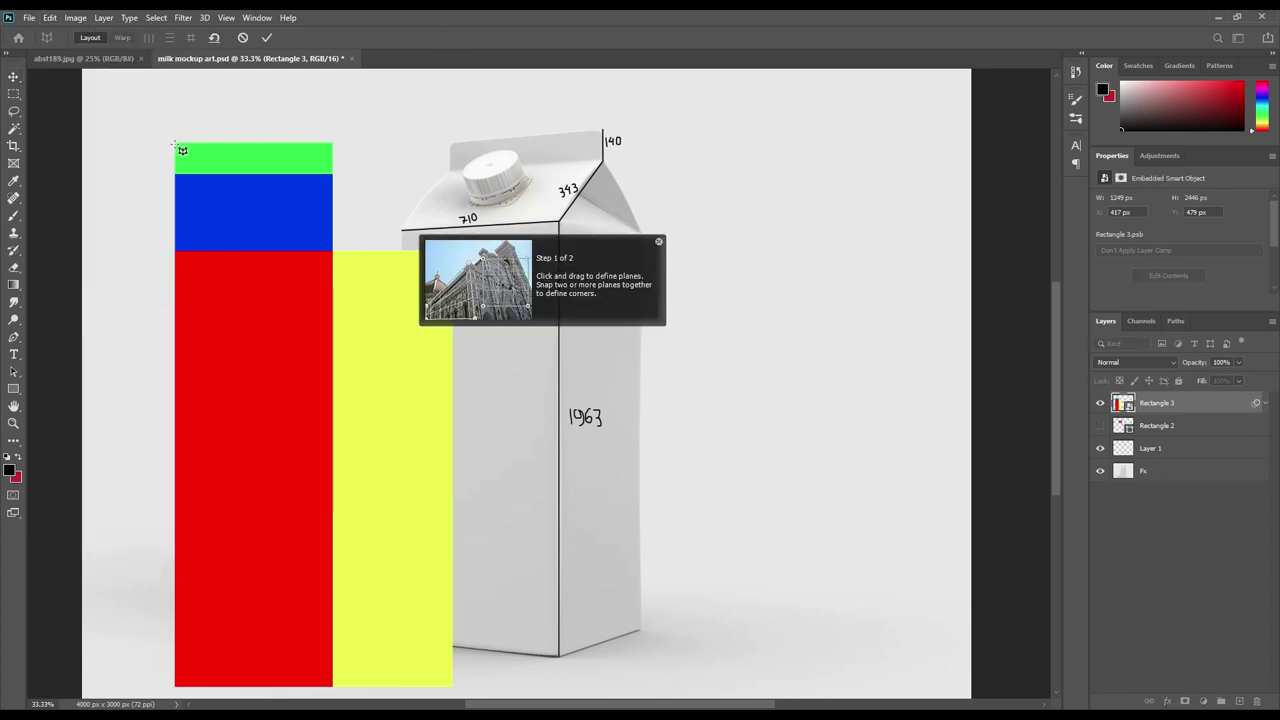
Draw adjoining Perspective Warp planes over the blue band, red panel and yellow panel
{"action": "left_click_drag", "start_coordinate": [175, 145], "coordinate": [337, 178]}
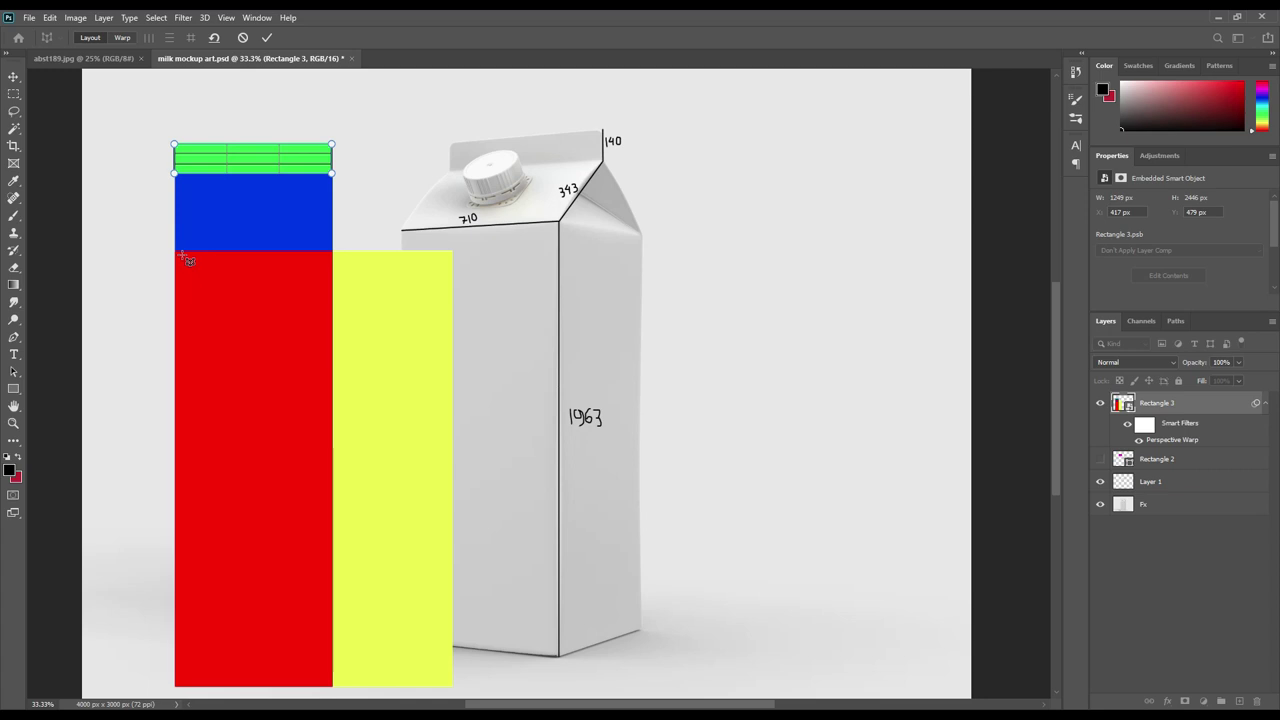
{"action": "left_click_drag", "start_coordinate": [175, 251], "coordinate": [331, 200]}
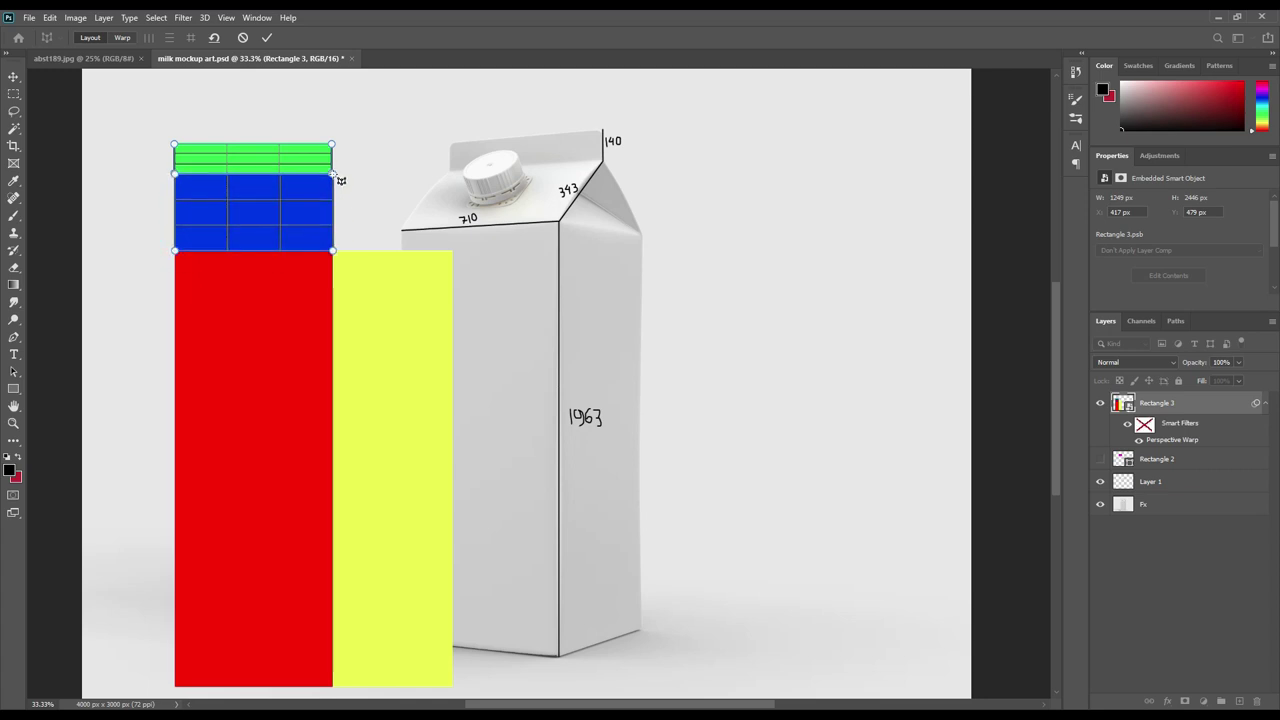
{"action": "left_click_drag", "start_coordinate": [337, 200], "coordinate": [332, 174]}
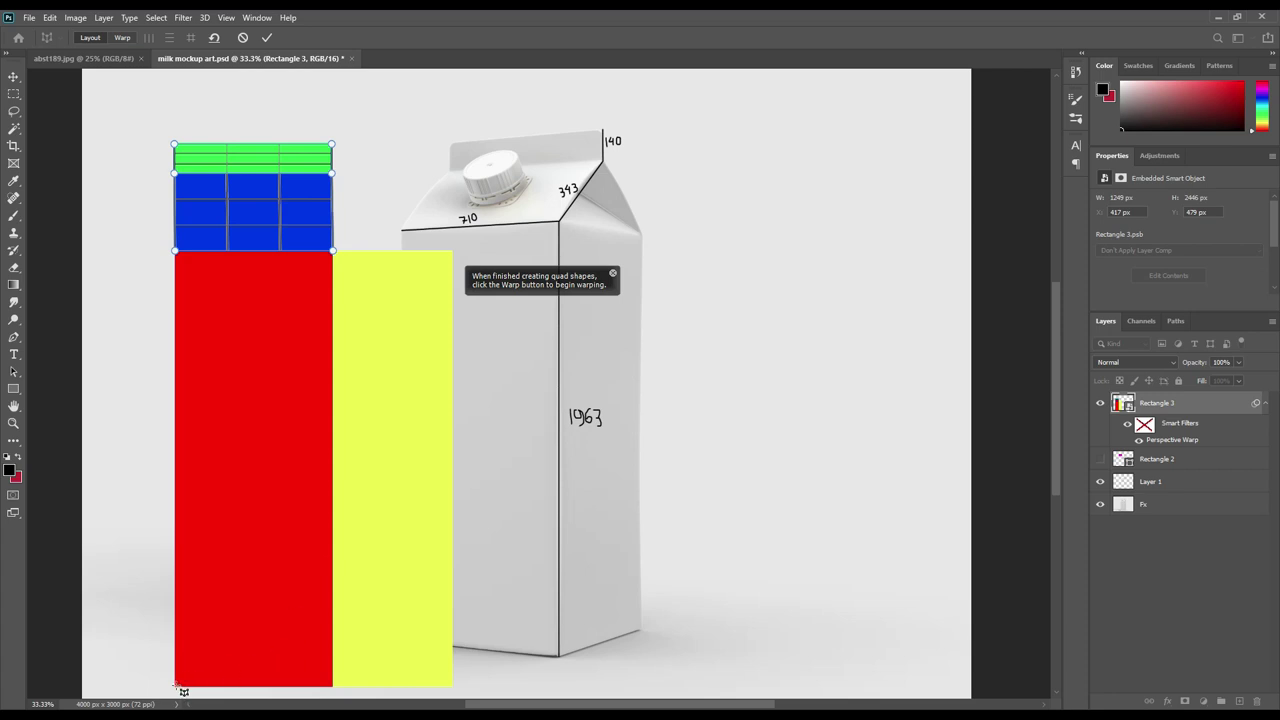
{"action": "mouse_move", "coordinate": [177, 688]}
{"action": "left_mouse_down"}
{"action": "mouse_move", "coordinate": [311, 636]}
{"action": "mouse_move", "coordinate": [331, 251]}
{"action": "left_mouse_up"}
{"action": "mouse_move", "coordinate": [455, 687]}
{"action": "left_mouse_down"}
{"action": "mouse_move", "coordinate": [451, 255]}
{"action": "mouse_move", "coordinate": [333, 251]}
{"action": "left_mouse_up"}
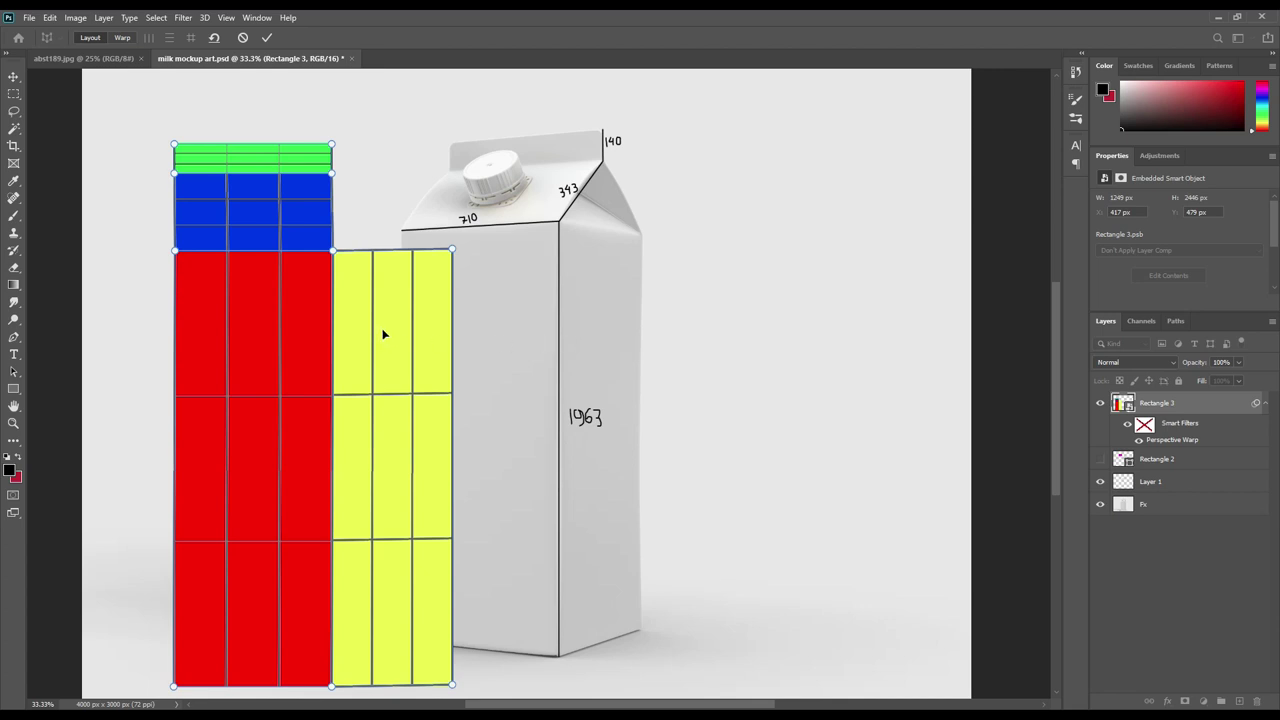
Zoom to 200% and straighten the green plane's top and right edges by nudging its corner pins
{"action": "key", "text": "ctrl+plus"}
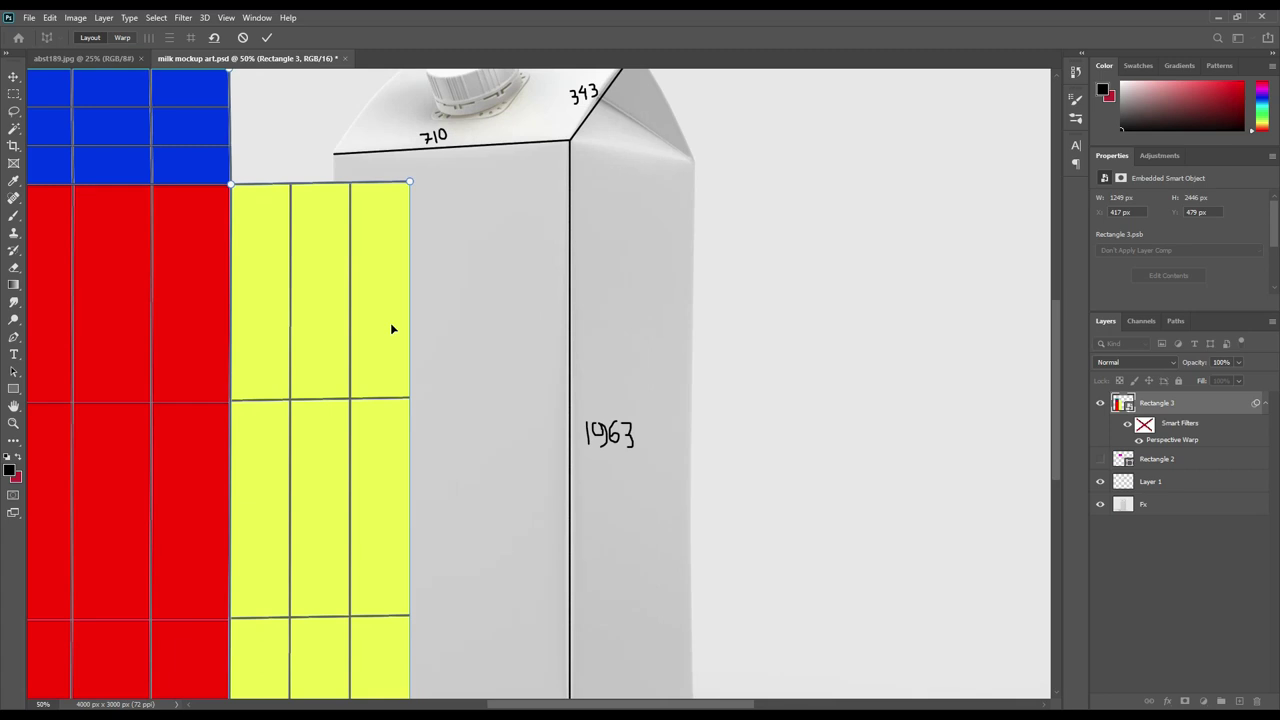
{"action": "key", "text": "ctrl+plus"}
{"action": "left_click_drag", "start_coordinate": [214, 257], "coordinate": [563, 451]}
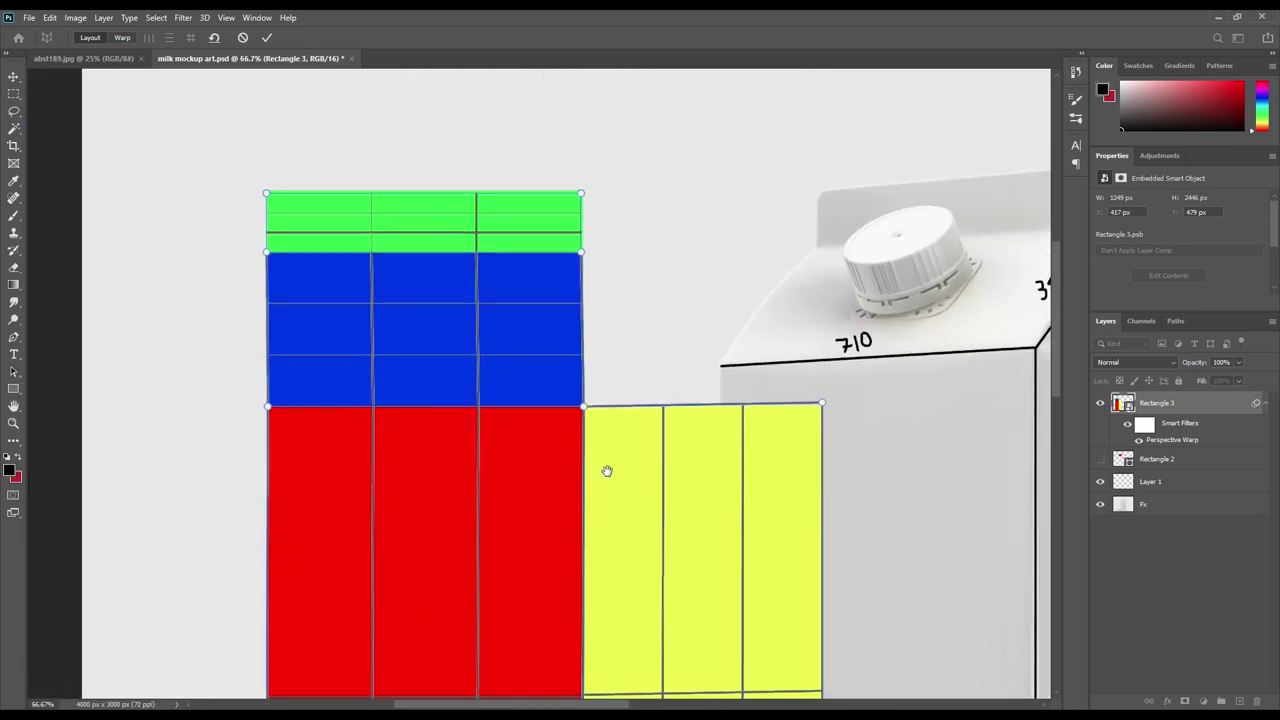
{"action": "key", "text": "ctrl+plus"}
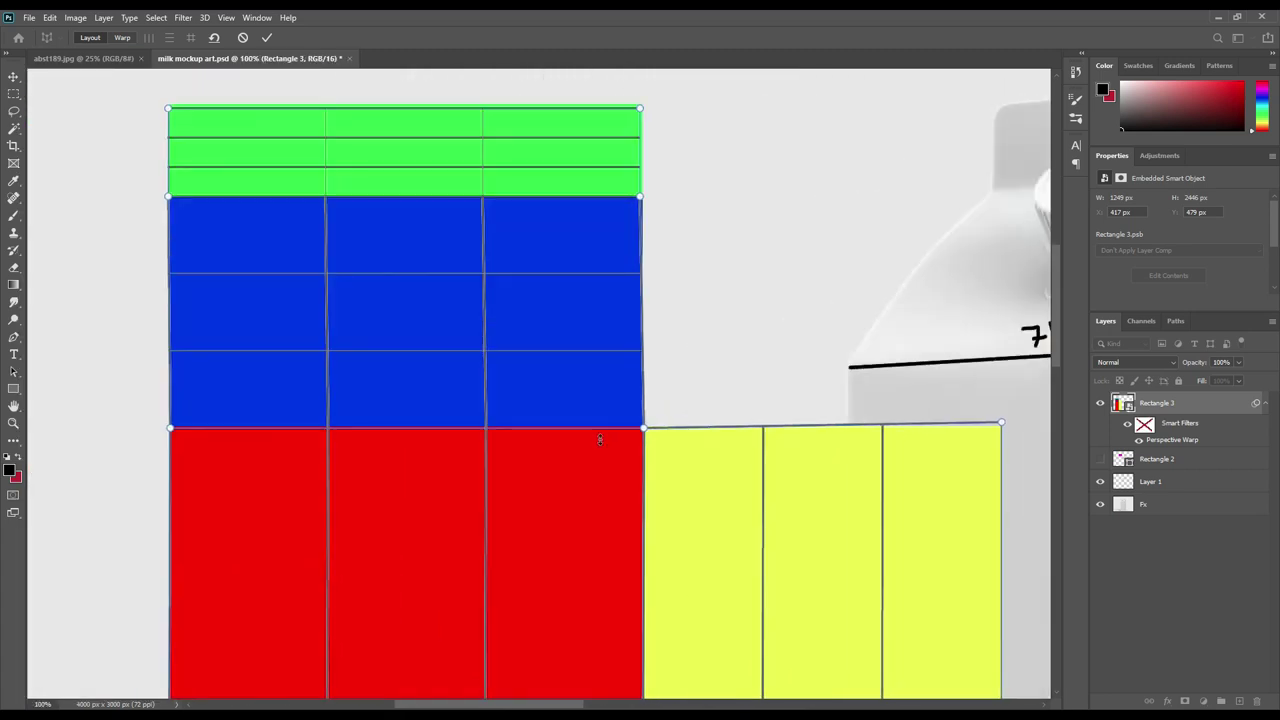
{"action": "left_click_drag", "start_coordinate": [307, 217], "coordinate": [418, 322]}
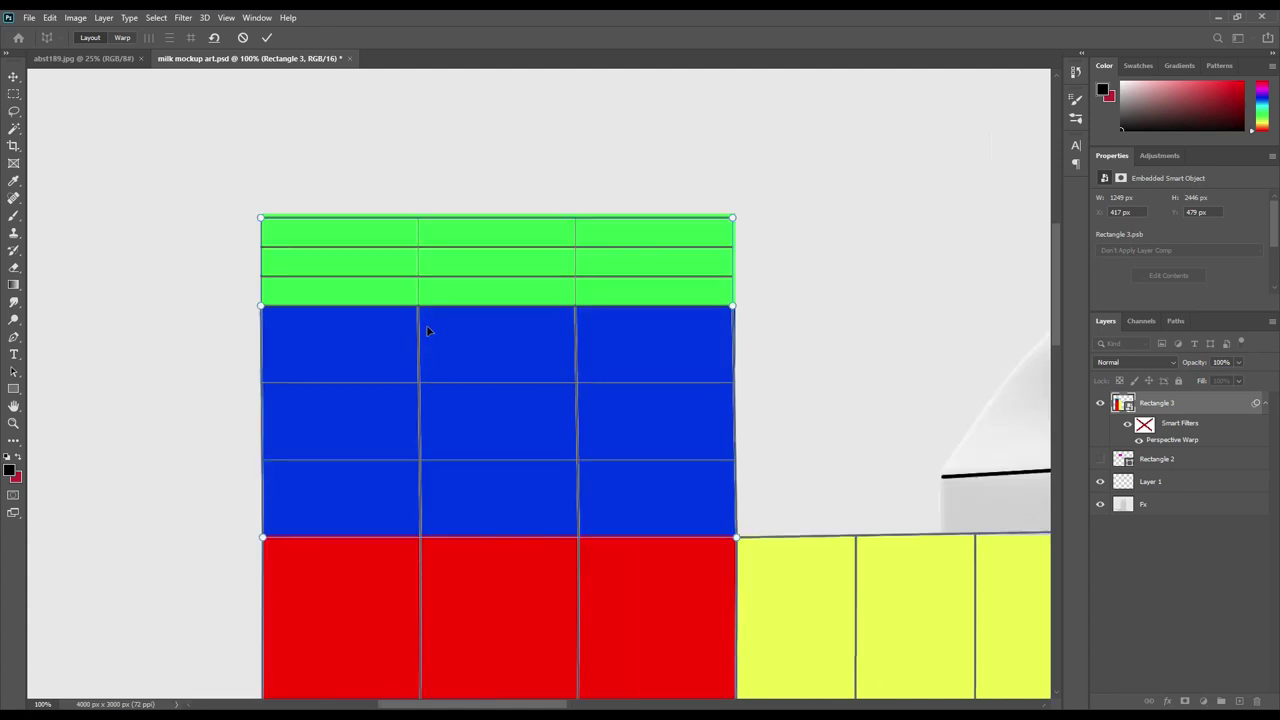
{"action": "key", "text": "ctrl+plus"}
{"action": "left_click_drag", "start_coordinate": [386, 349], "coordinate": [469, 440]}
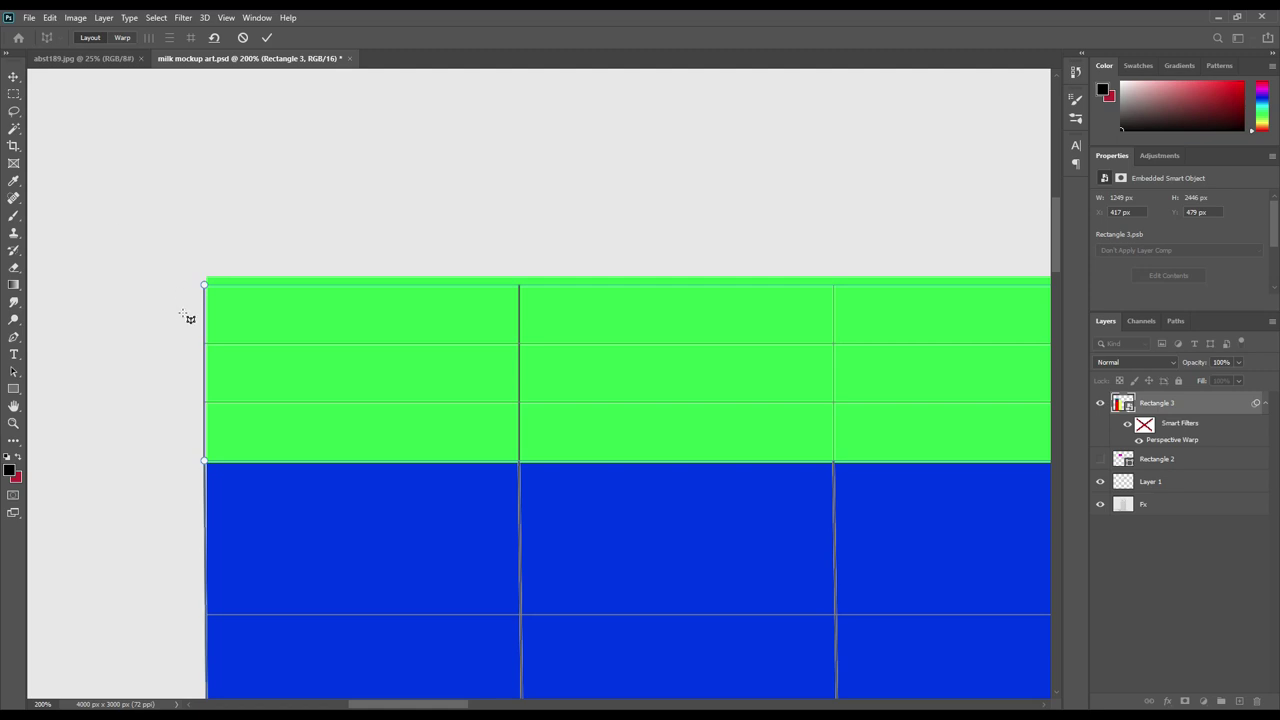
{"action": "left_click_drag", "start_coordinate": [205, 286], "coordinate": [209, 280]}
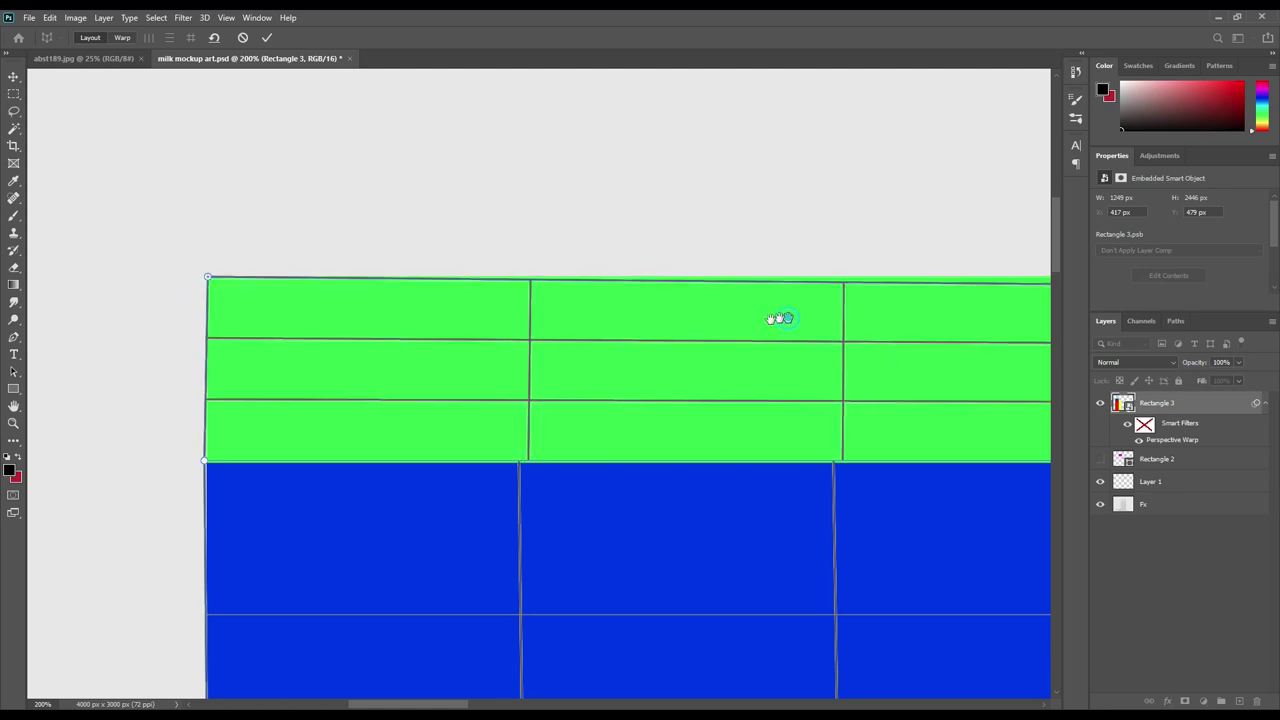
{"action": "left_click_drag", "start_coordinate": [777, 317], "coordinate": [407, 343]}
{"action": "left_click_drag", "start_coordinate": [778, 311], "coordinate": [781, 302]}
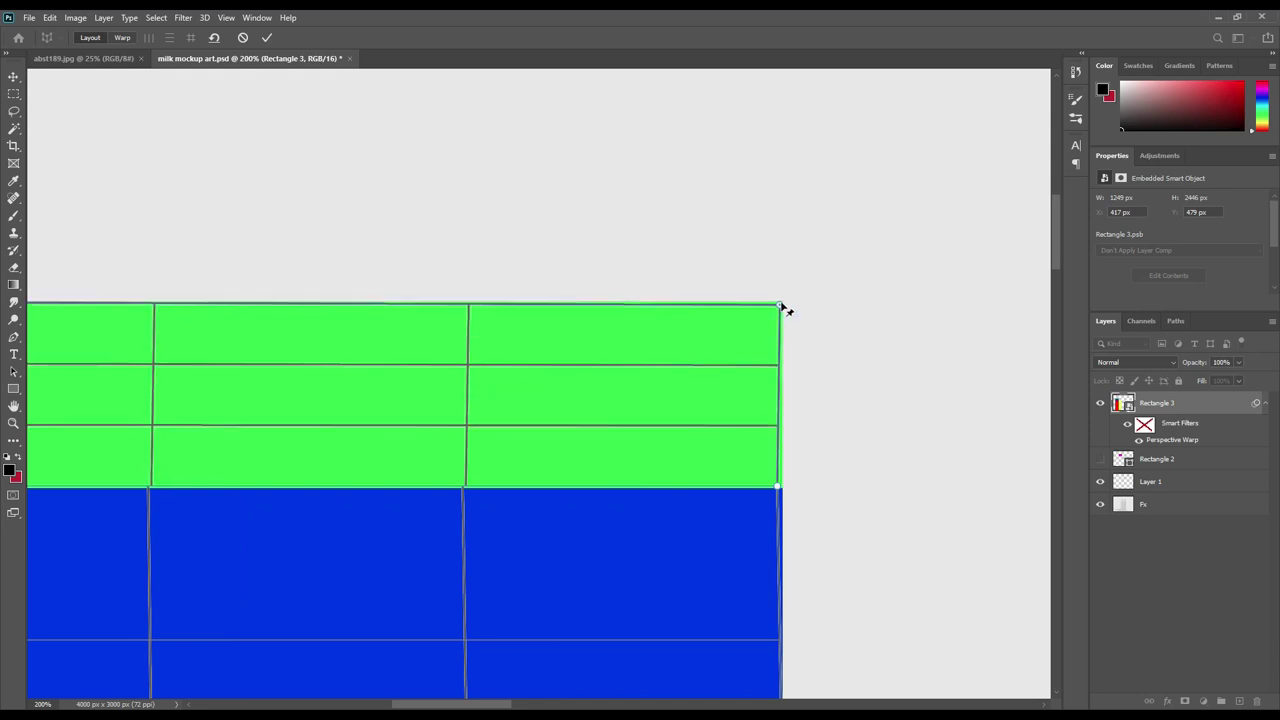
{"action": "left_click_drag", "start_coordinate": [777, 490], "coordinate": [783, 492]}
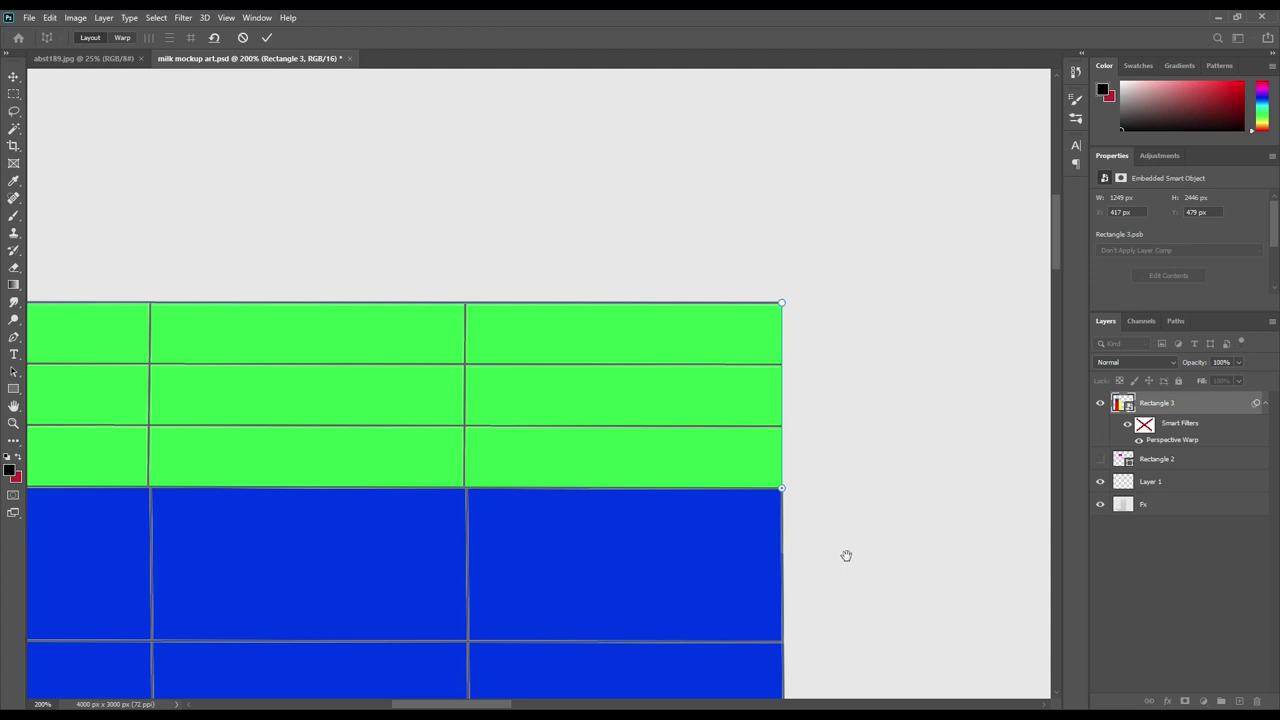
Adjust the blue band's bottom-left pin, the green-blue left pin and the green top-left corner
{"action": "scroll", "coordinate": [837, 551], "scroll_direction": "down", "scroll_amount": 5}
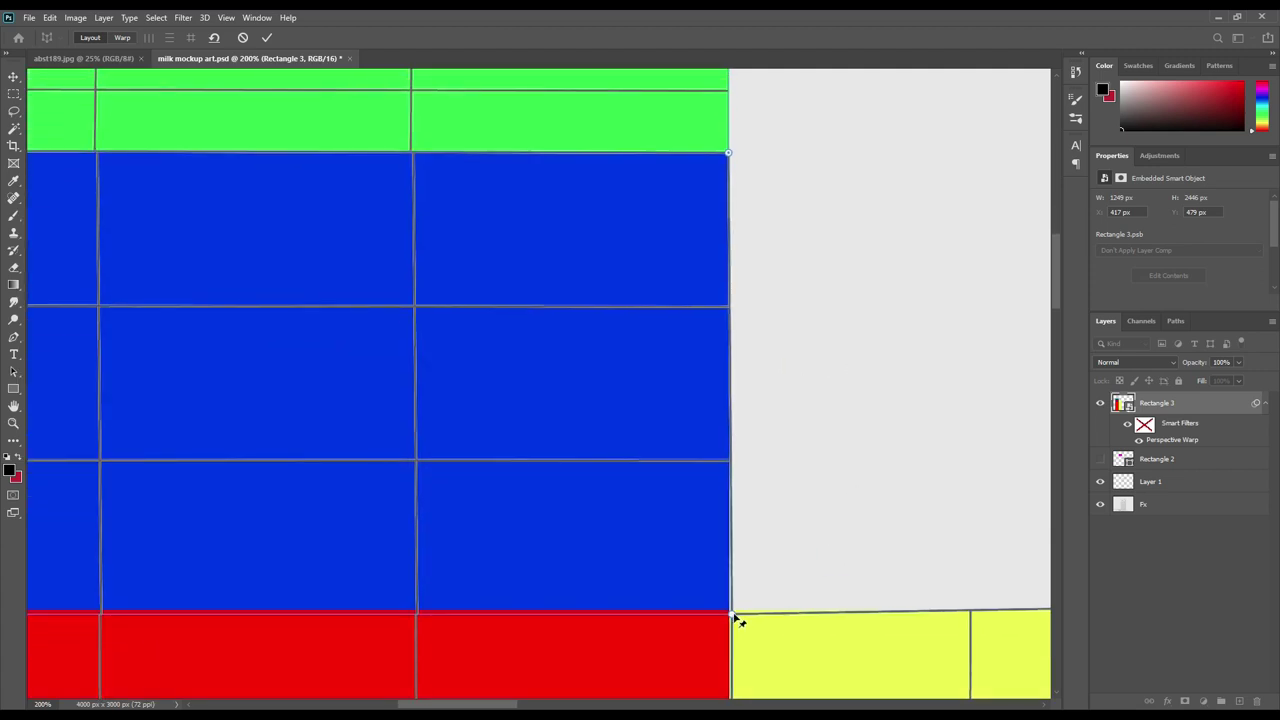
{"action": "left_click_drag", "start_coordinate": [280, 523], "coordinate": [770, 521]}
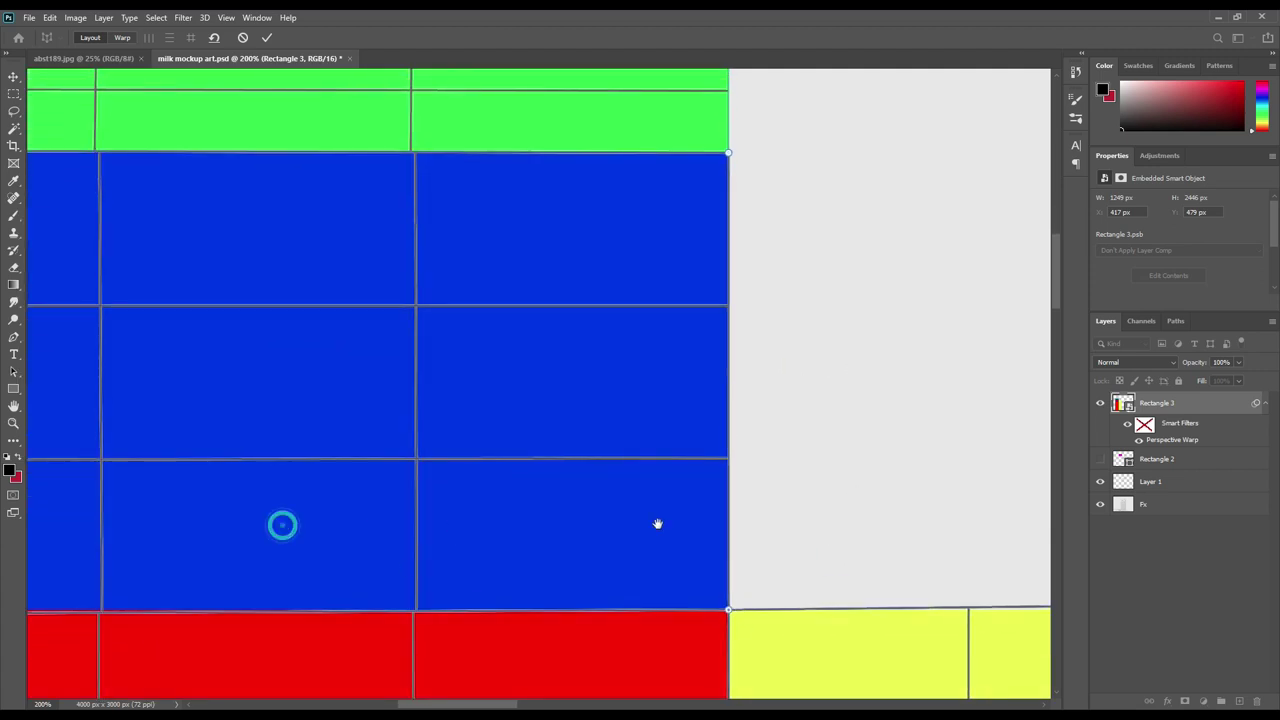
{"action": "left_click_drag", "start_coordinate": [273, 611], "coordinate": [270, 607]}
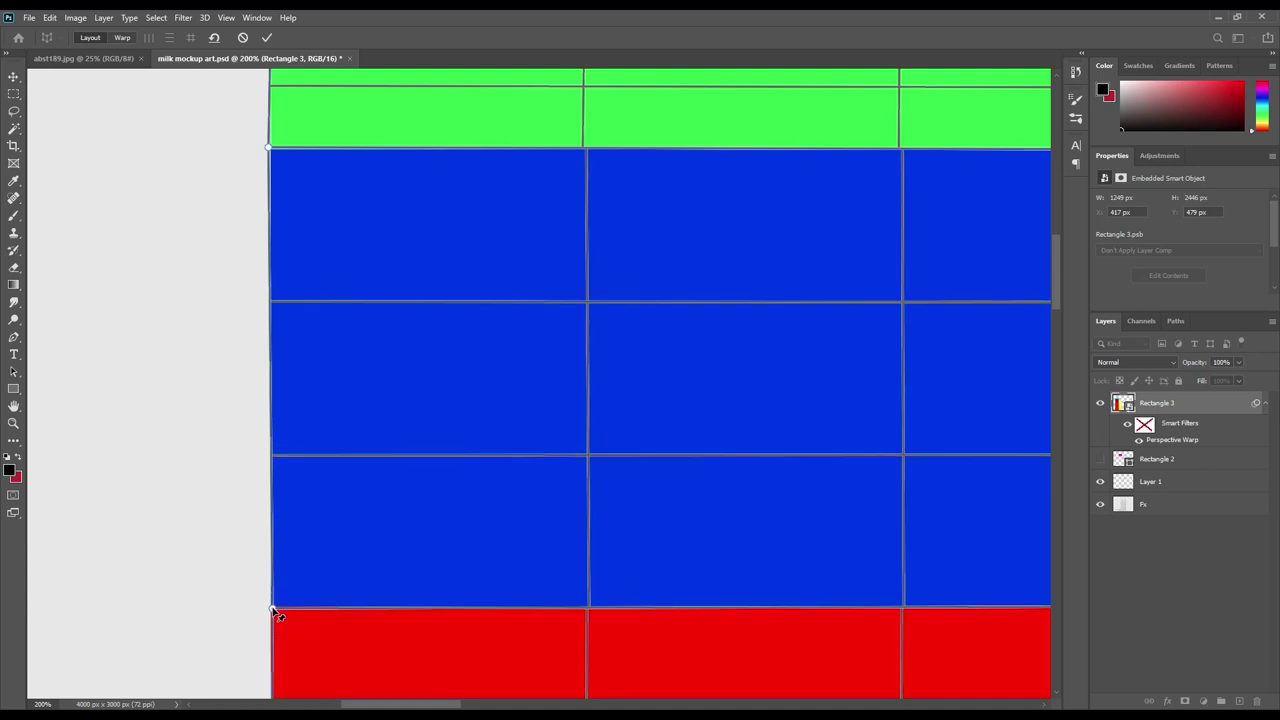
{"action": "scroll", "coordinate": [457, 474], "scroll_direction": "up", "scroll_amount": 3}
{"action": "scroll", "coordinate": [457, 474], "scroll_direction": "left", "scroll_amount": 1}
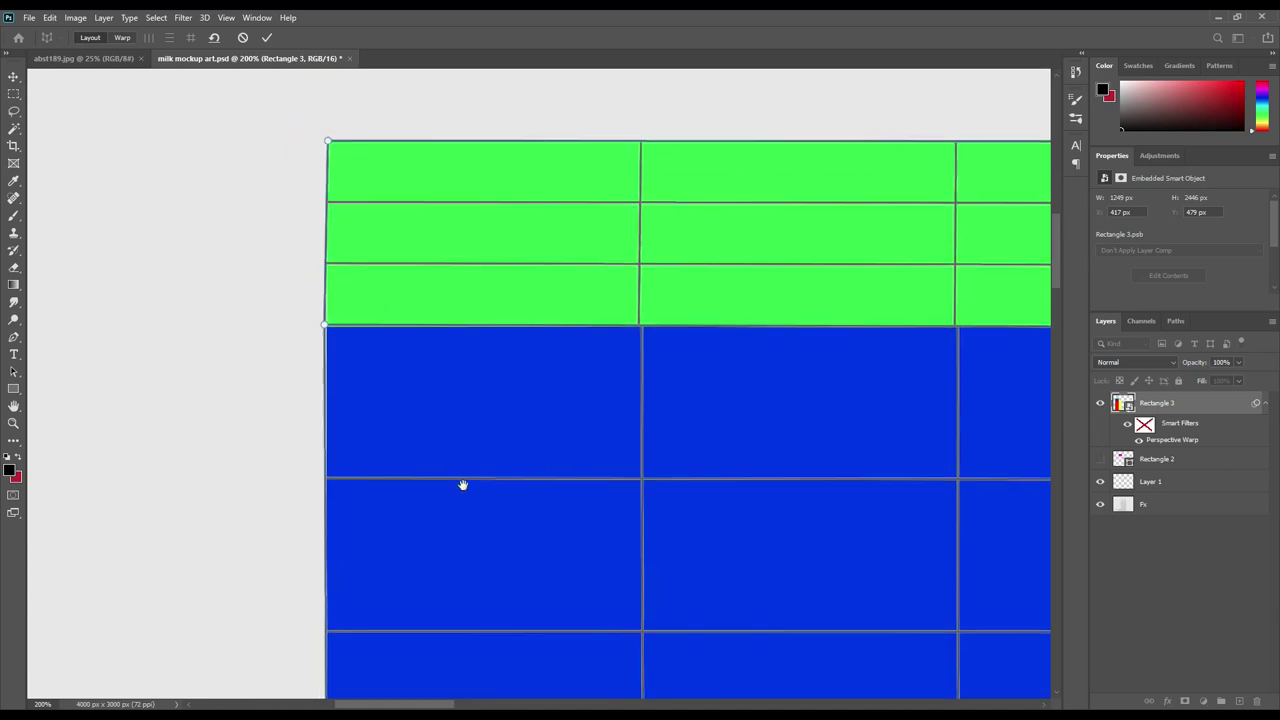
{"action": "left_click_drag", "start_coordinate": [330, 330], "coordinate": [331, 331]}
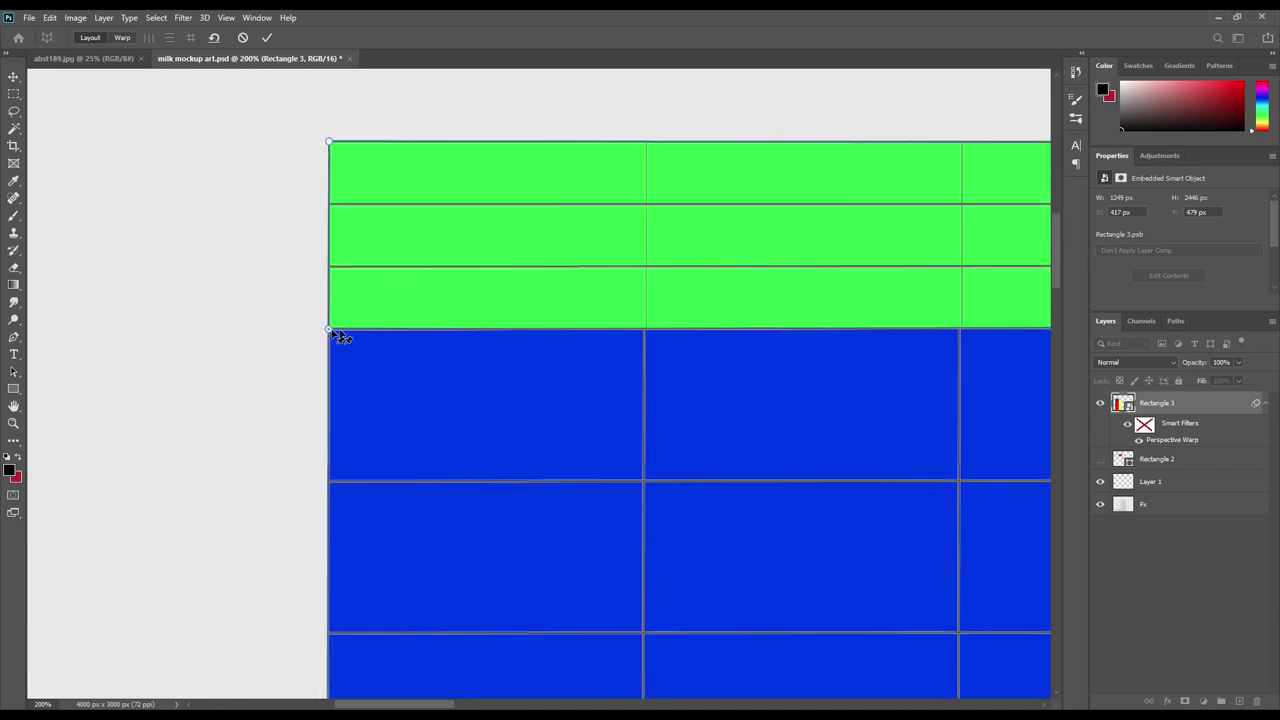
{"action": "left_click_drag", "start_coordinate": [329, 146], "coordinate": [333, 148]}
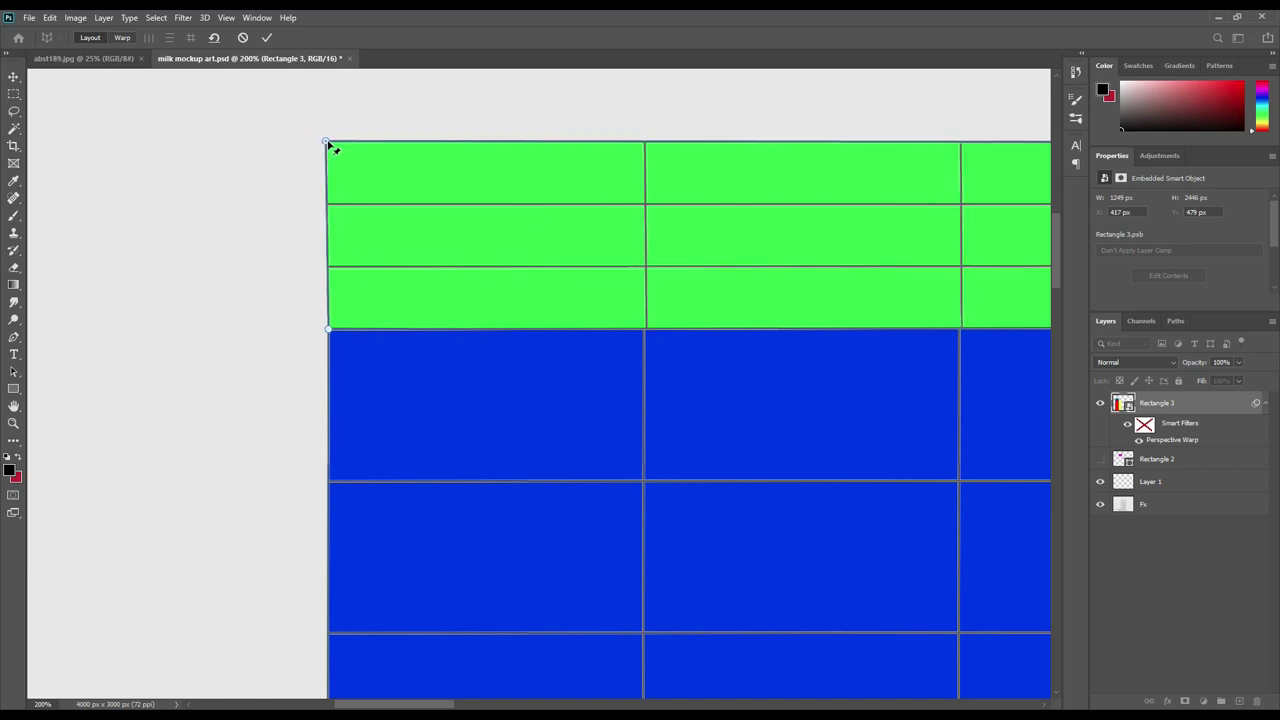
Shift the red panel's bottom-left corner and the red-yellow corner to straighten the red plane
{"action": "left_click_drag", "start_coordinate": [706, 533], "coordinate": [614, 443]}
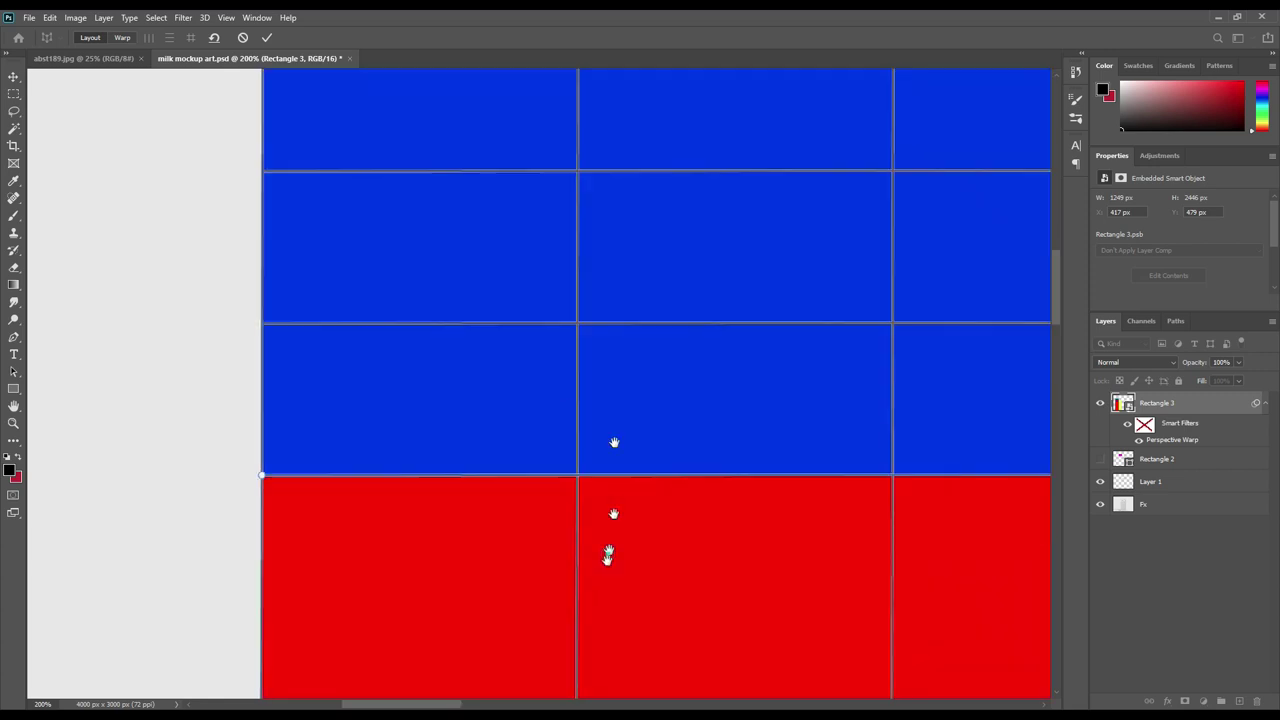
{"action": "left_click_drag", "start_coordinate": [640, 380], "coordinate": [640, 263]}
{"action": "left_click_drag", "start_coordinate": [606, 509], "coordinate": [631, 431]}
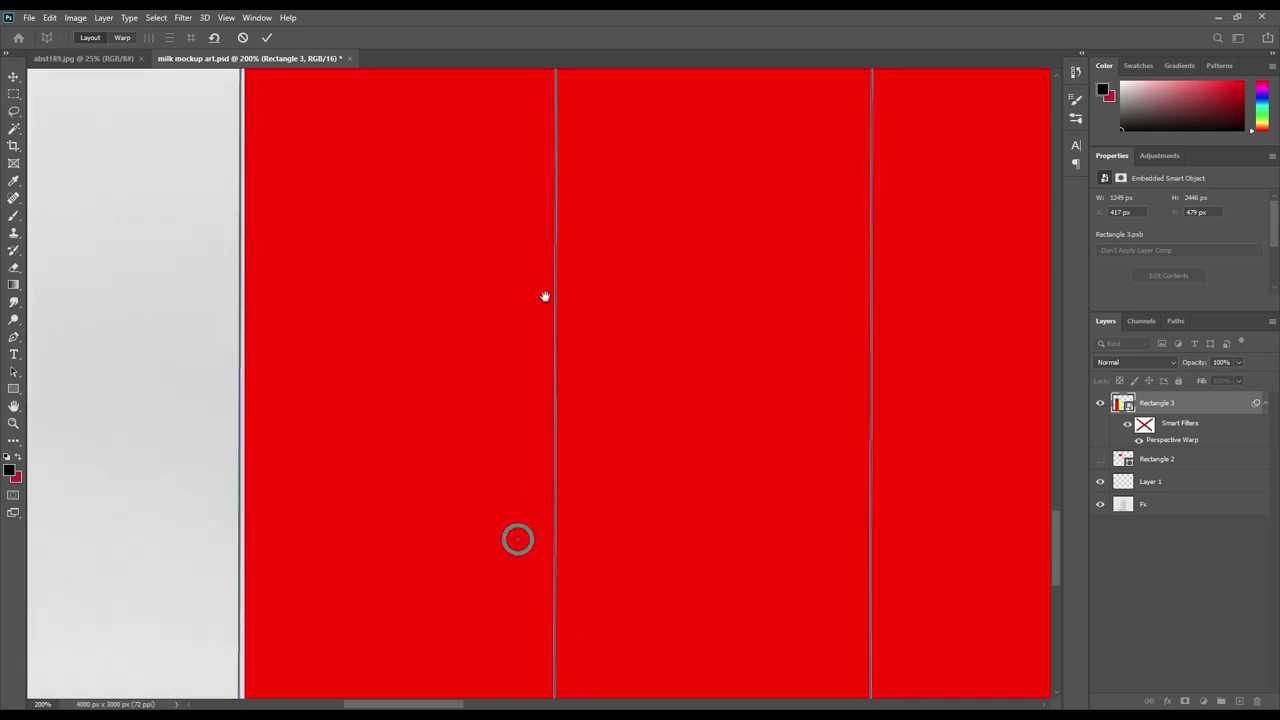
{"action": "scroll", "coordinate": [540, 300], "scroll_direction": "down", "scroll_amount": 5}
{"action": "left_click_drag", "start_coordinate": [287, 449], "coordinate": [291, 447]}
{"action": "scroll", "coordinate": [567, 417], "scroll_direction": "right", "scroll_amount": 3}
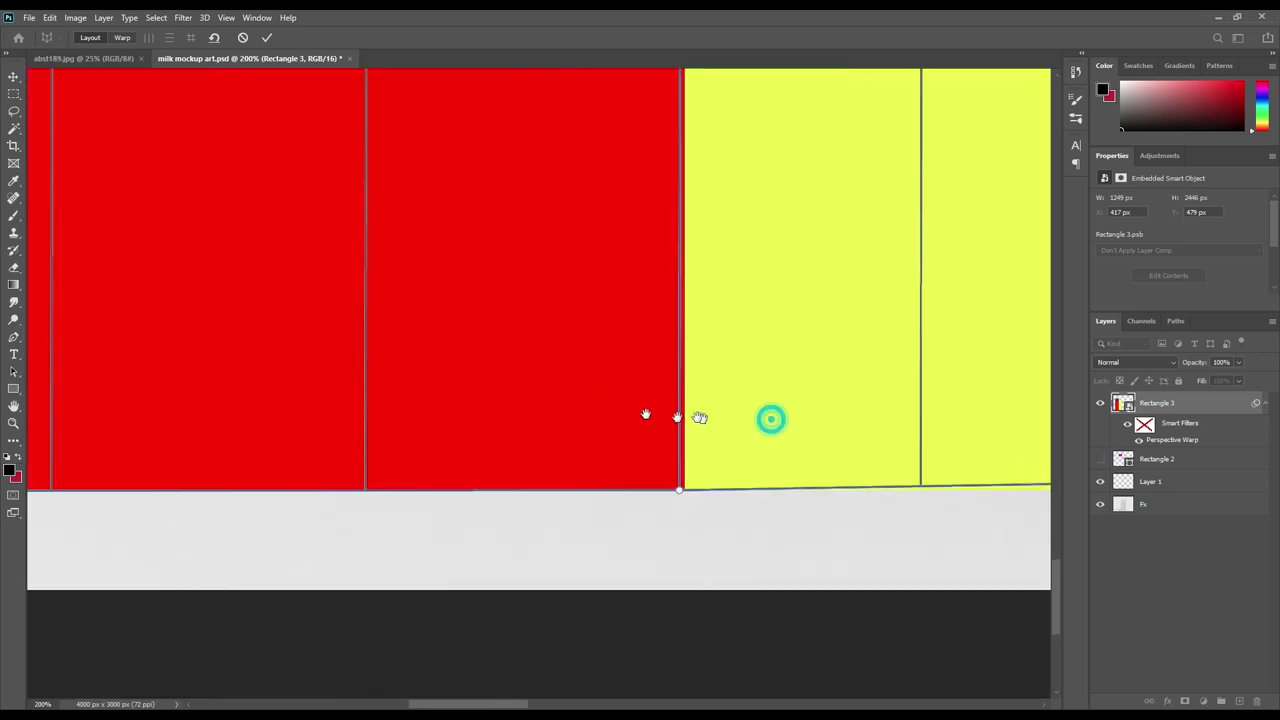
{"action": "scroll", "coordinate": [700, 420], "scroll_direction": "right", "scroll_amount": 2}
{"action": "left_click_drag", "start_coordinate": [503, 492], "coordinate": [509, 489]}
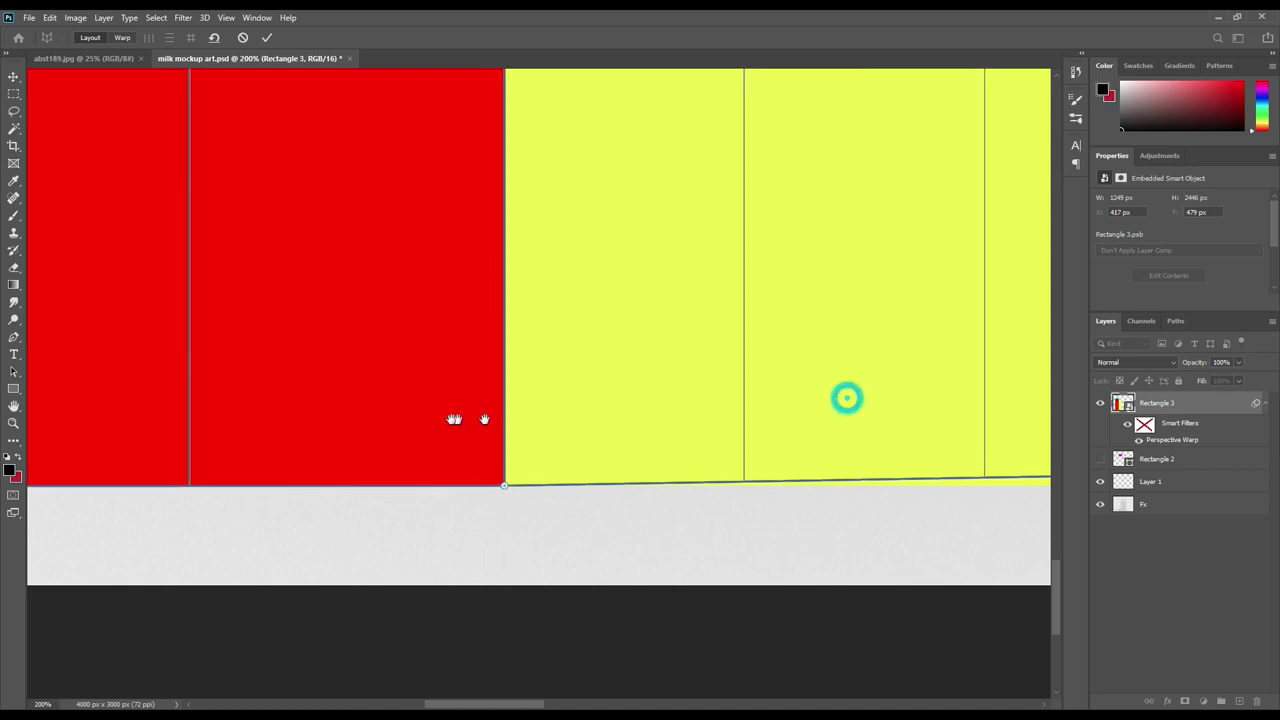
Level the yellow plane by lowering its bottom-right corner and straightening its slanted top edge
{"action": "scroll", "coordinate": [800, 415], "scroll_direction": "right", "scroll_amount": 5}
{"action": "left_click_drag", "start_coordinate": [676, 506], "coordinate": [680, 513]}
{"action": "mouse_move", "coordinate": [608, 271]}
{"action": "left_mouse_down"}
{"action": "mouse_move", "coordinate": [626, 531]}
{"action": "mouse_move", "coordinate": [645, 394]}
{"action": "mouse_move", "coordinate": [651, 474]}
{"action": "mouse_move", "coordinate": [700, 531]}
{"action": "left_mouse_up"}
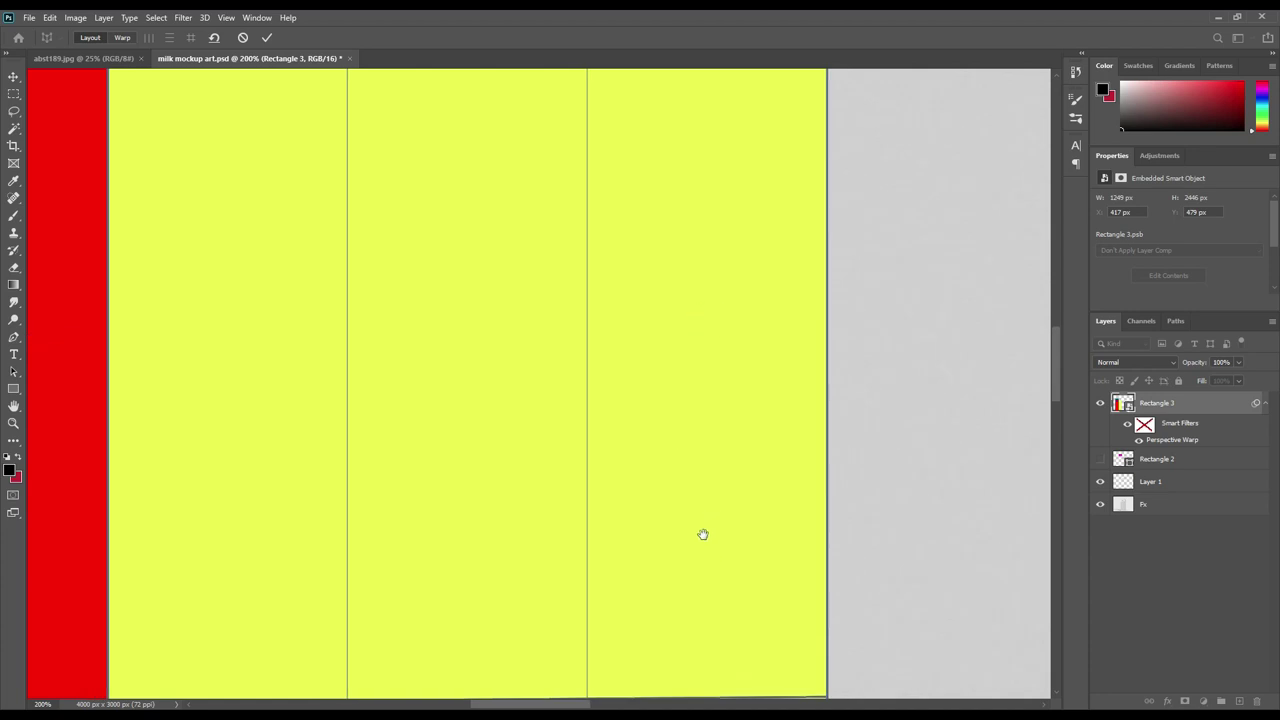
{"action": "scroll", "coordinate": [703, 286], "scroll_direction": "up", "scroll_amount": 3}
{"action": "left_click_drag", "start_coordinate": [703, 286], "coordinate": [715, 411]}
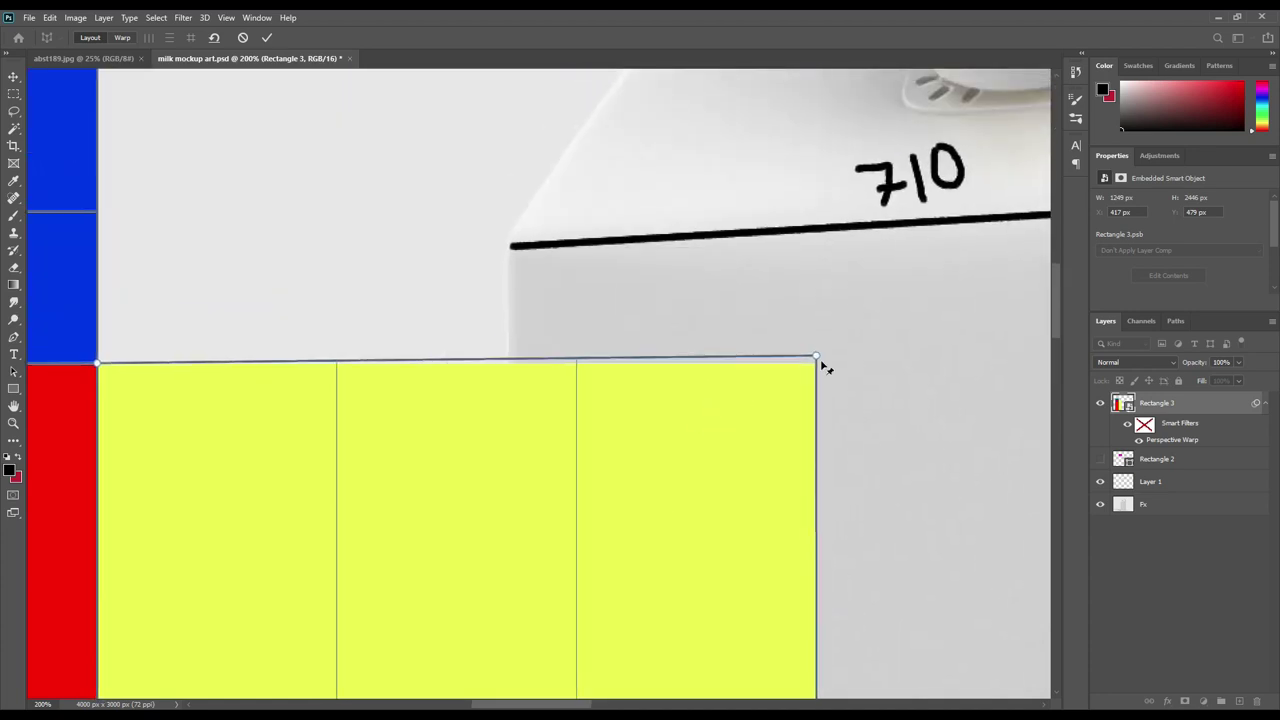
{"action": "left_click_drag", "start_coordinate": [817, 358], "coordinate": [818, 364]}
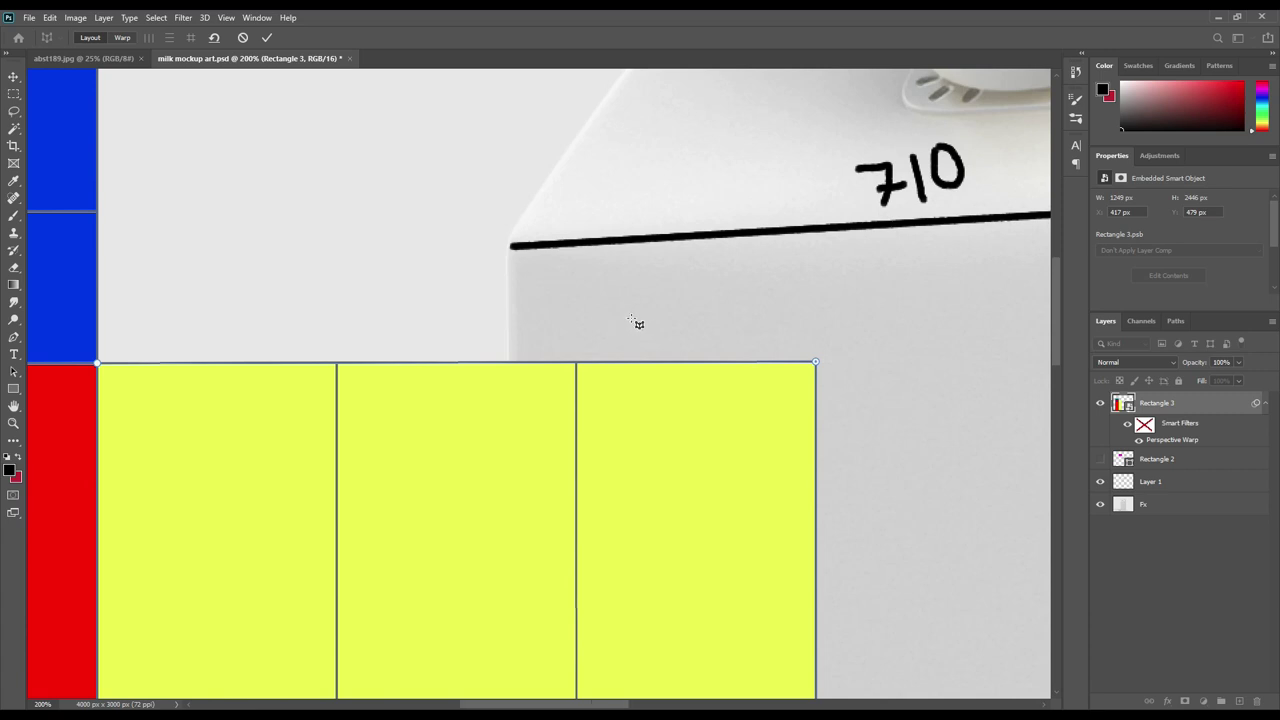
{"action": "key", "text": "ctrl+minus"}
{"action": "key", "text": "ctrl+minus"}
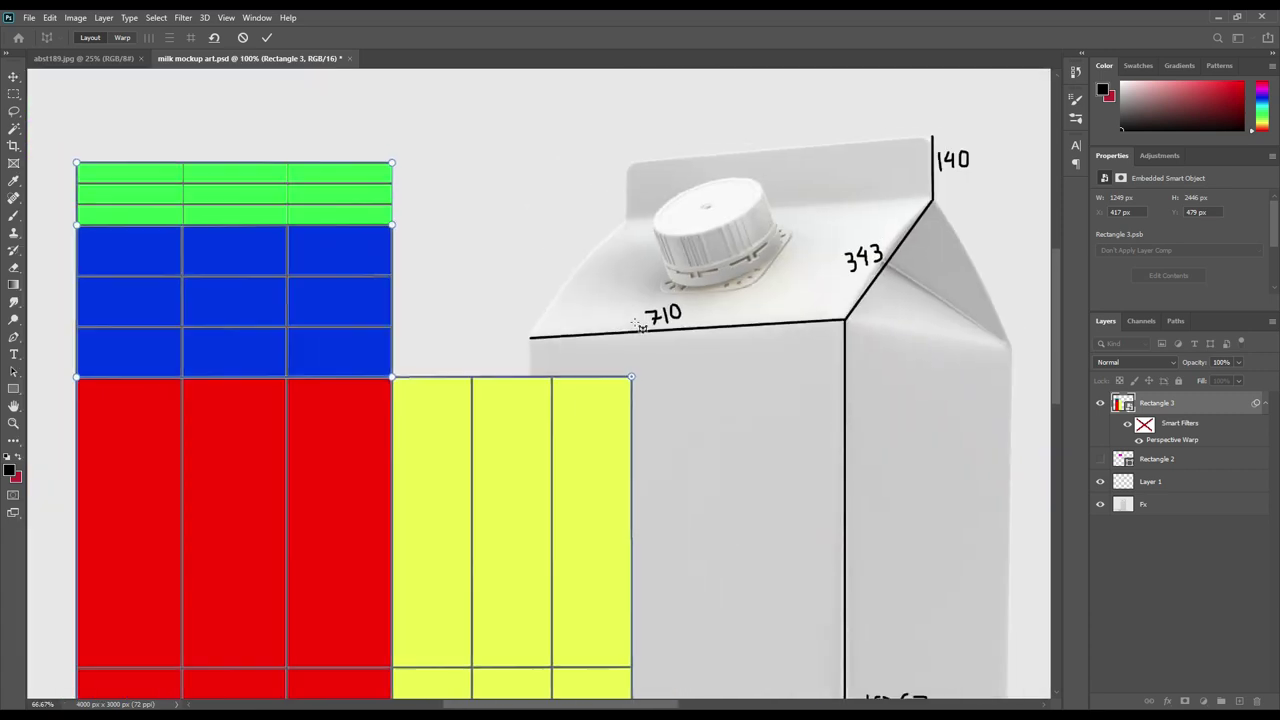
Apply the perspective warp, zoom out and save the document
{"action": "left_click", "coordinate": [267, 37]}
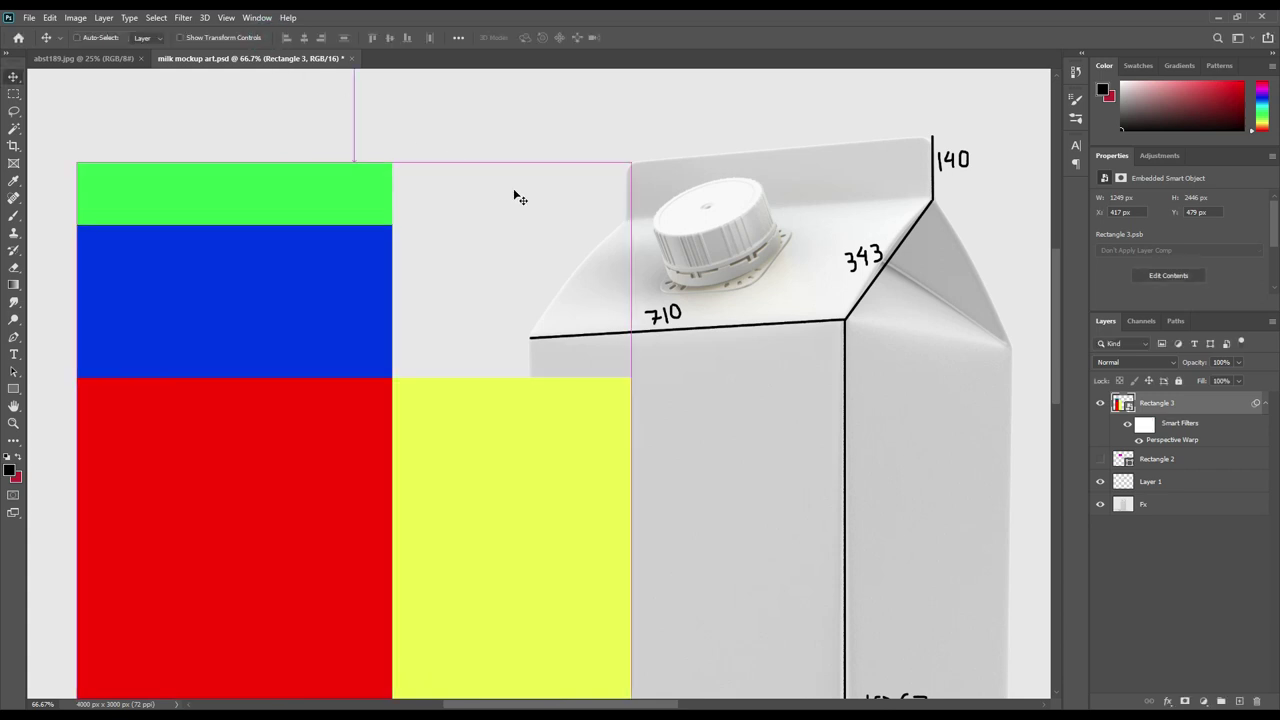
{"action": "key", "text": "ctrl+minus"}
{"action": "key", "text": "ctrl+minus"}
{"action": "key", "text": "ctrl+minus"}
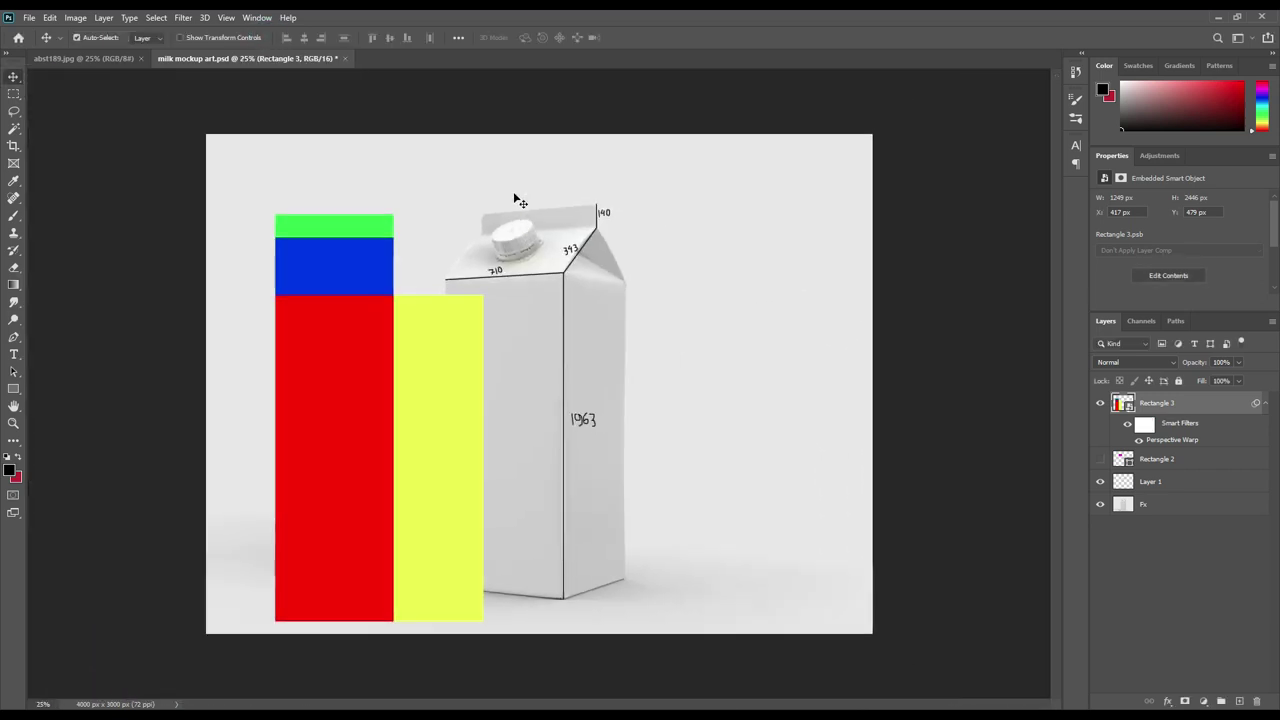
{"action": "key", "text": "ctrl+s"}
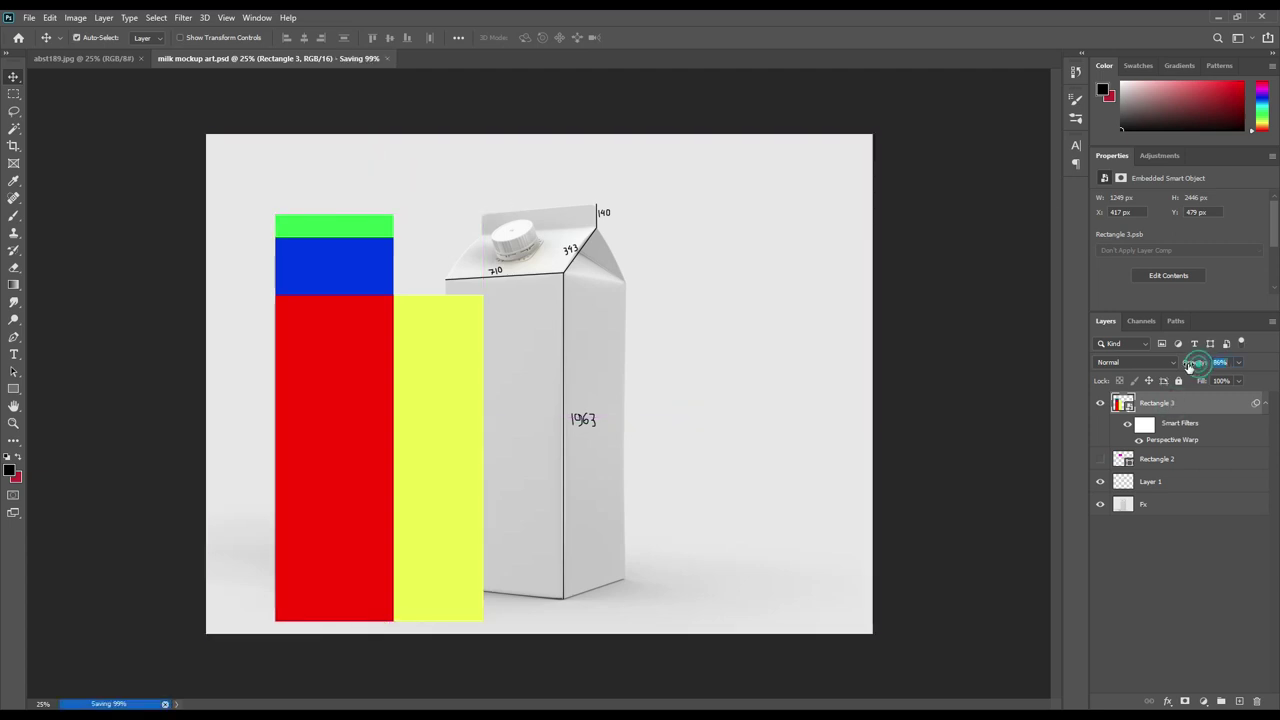
Set Rectangle 3 to 49% opacity and move it onto the milk carton
{"action": "key", "text": "4"}
{"action": "key", "text": "9"}
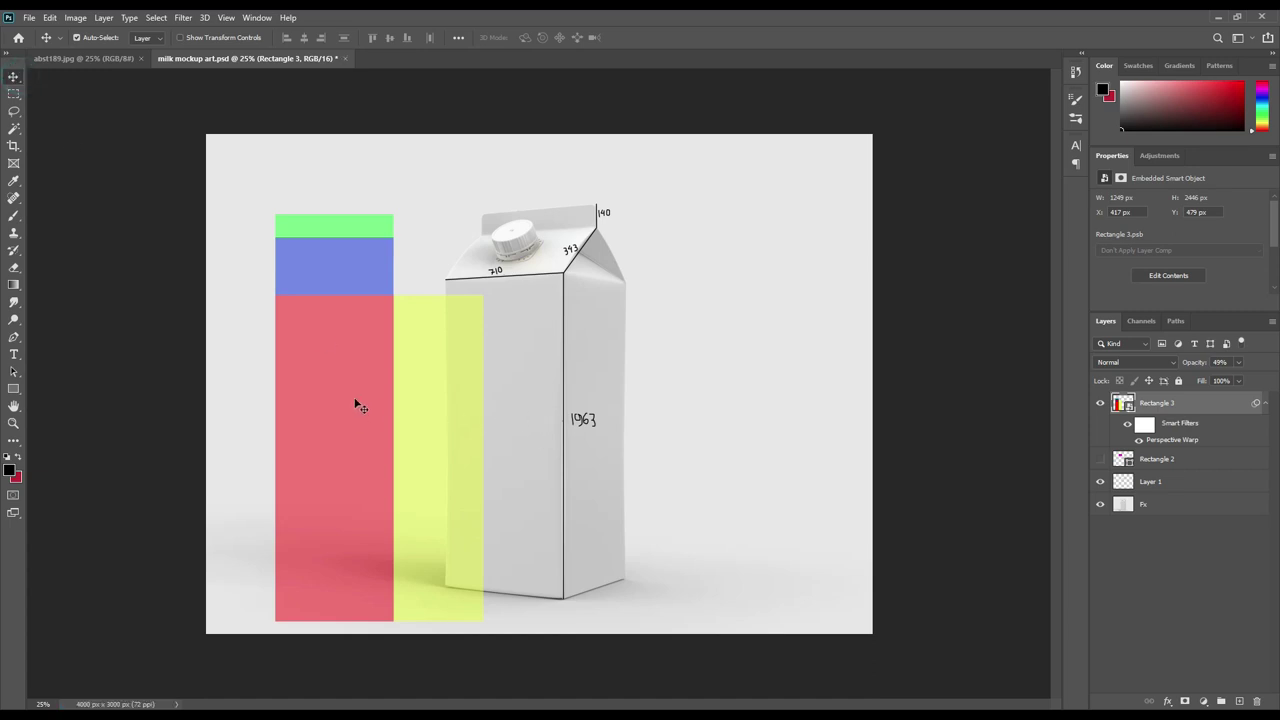
{"action": "left_click_drag", "start_coordinate": [365, 400], "coordinate": [526, 381]}
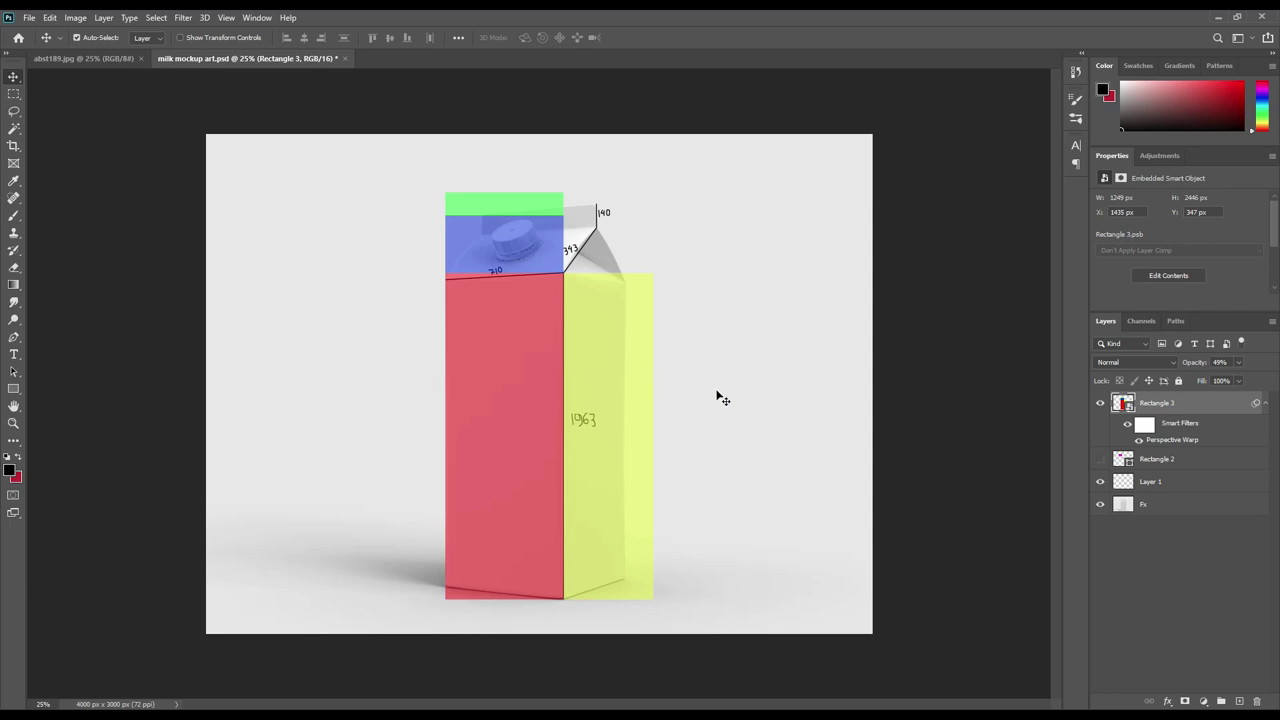
Start an Edit > Perspective Warp on Rectangle 3 and switch to Warp mode
{"action": "left_click", "coordinate": [50, 17]}
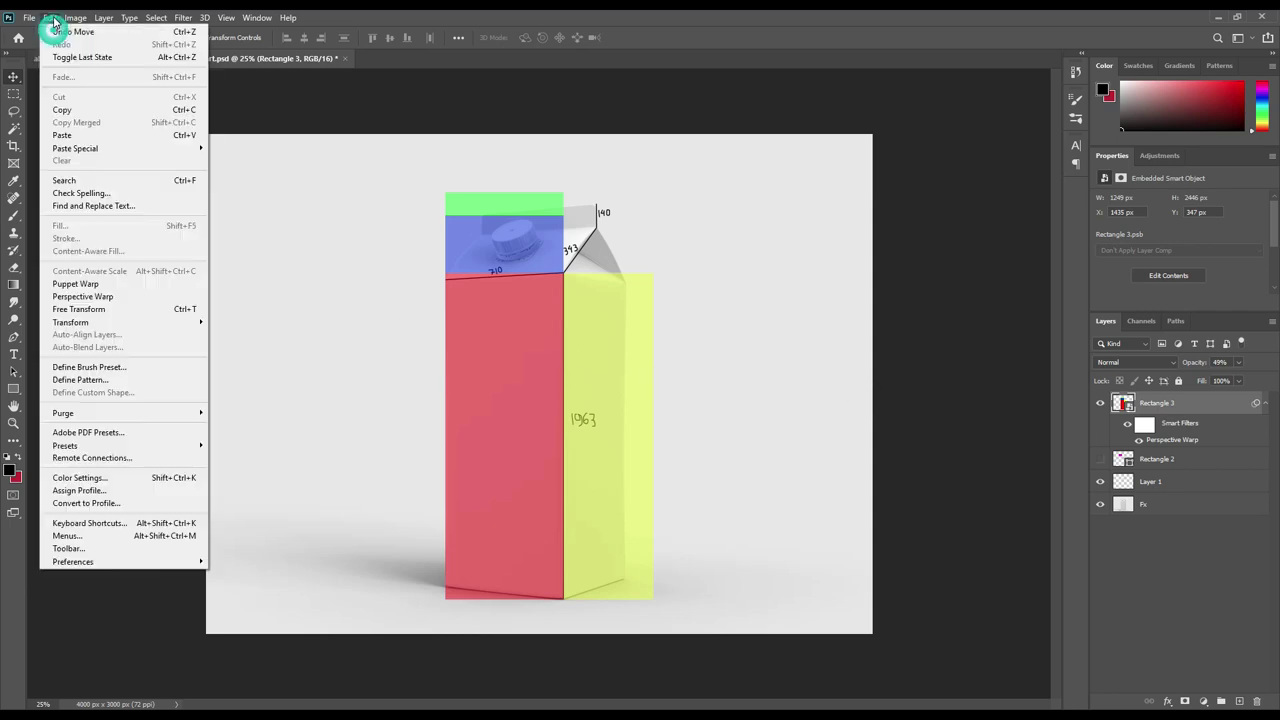
{"action": "left_click", "coordinate": [100, 296]}
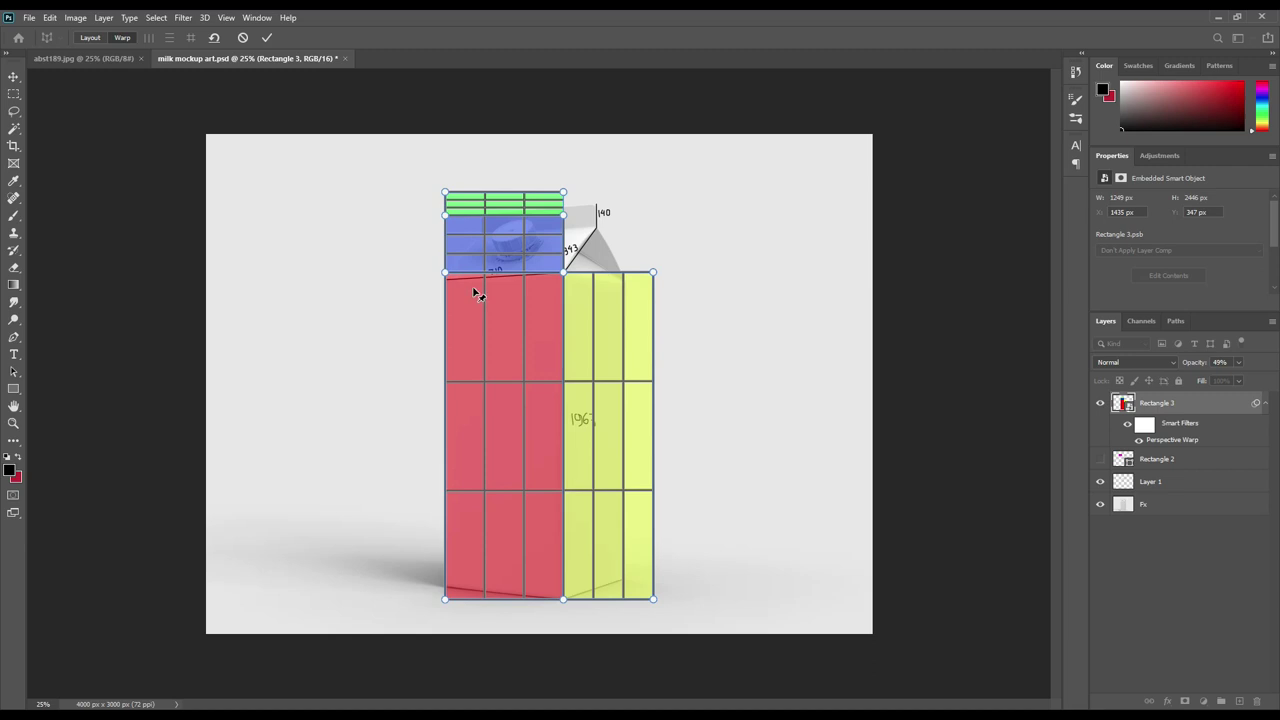
{"action": "key", "text": "w"}
{"action": "key", "text": "ctrl+plus"}
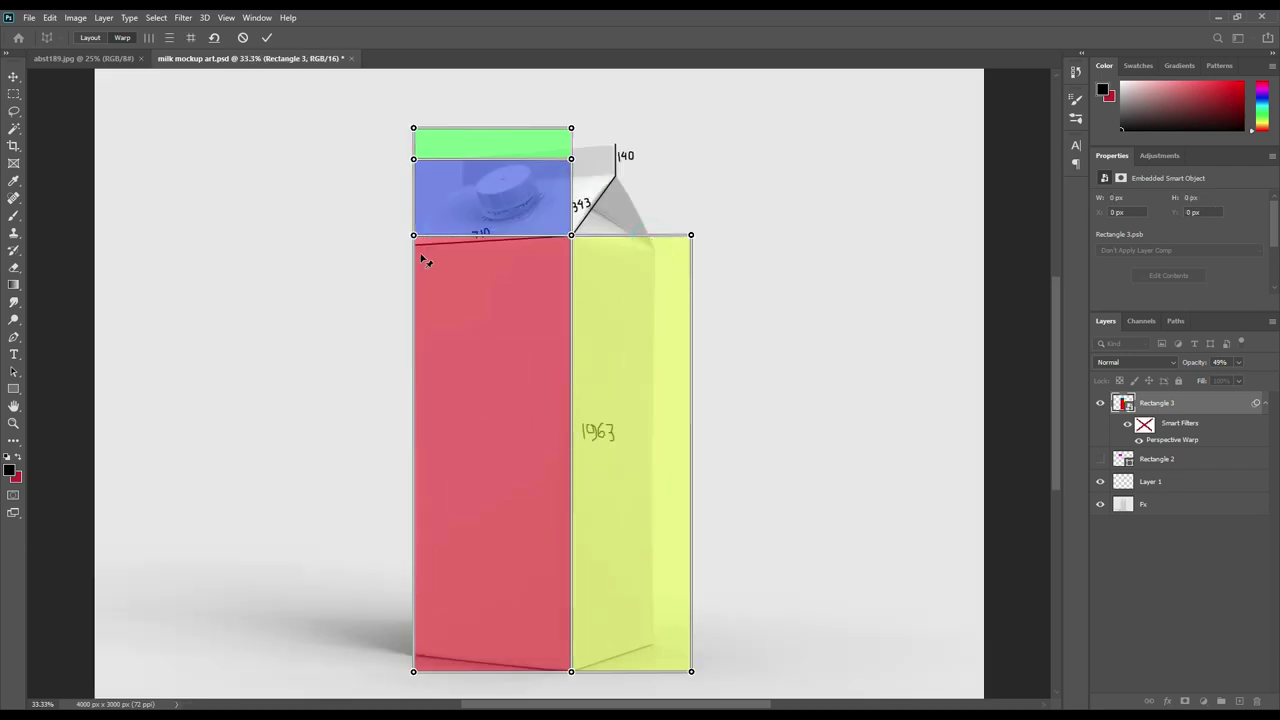
Zoom in on the carton top and toggle Layer 1's visibility off and back on
{"action": "key", "text": "ctrl+plus"}
{"action": "scroll", "coordinate": [405, 240], "scroll_direction": "up", "scroll_amount": 2}
{"action": "scroll", "coordinate": [420, 248], "scroll_direction": "up", "scroll_amount": 1}
{"action": "key", "text": "ctrl+plus"}
{"action": "scroll", "coordinate": [425, 257], "scroll_direction": "up", "scroll_amount": 2}
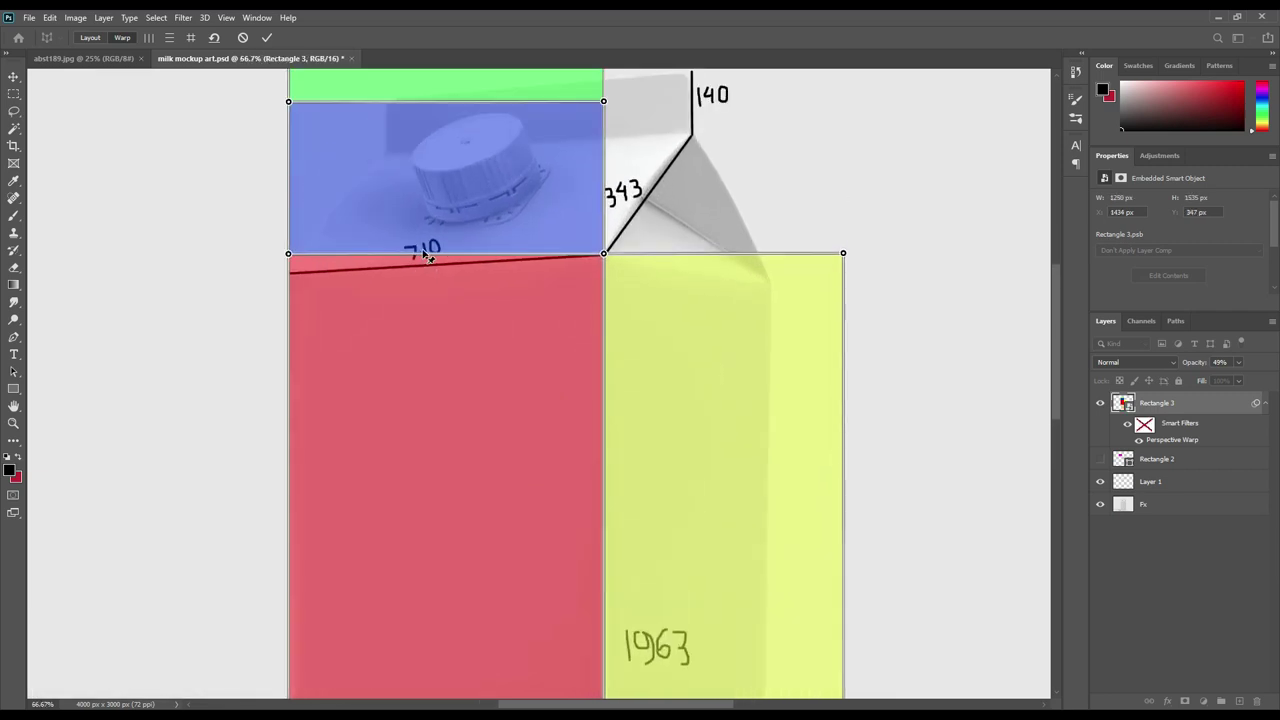
{"action": "scroll", "coordinate": [425, 256], "scroll_direction": "up", "scroll_amount": 1}
{"action": "left_click", "coordinate": [1104, 485]}
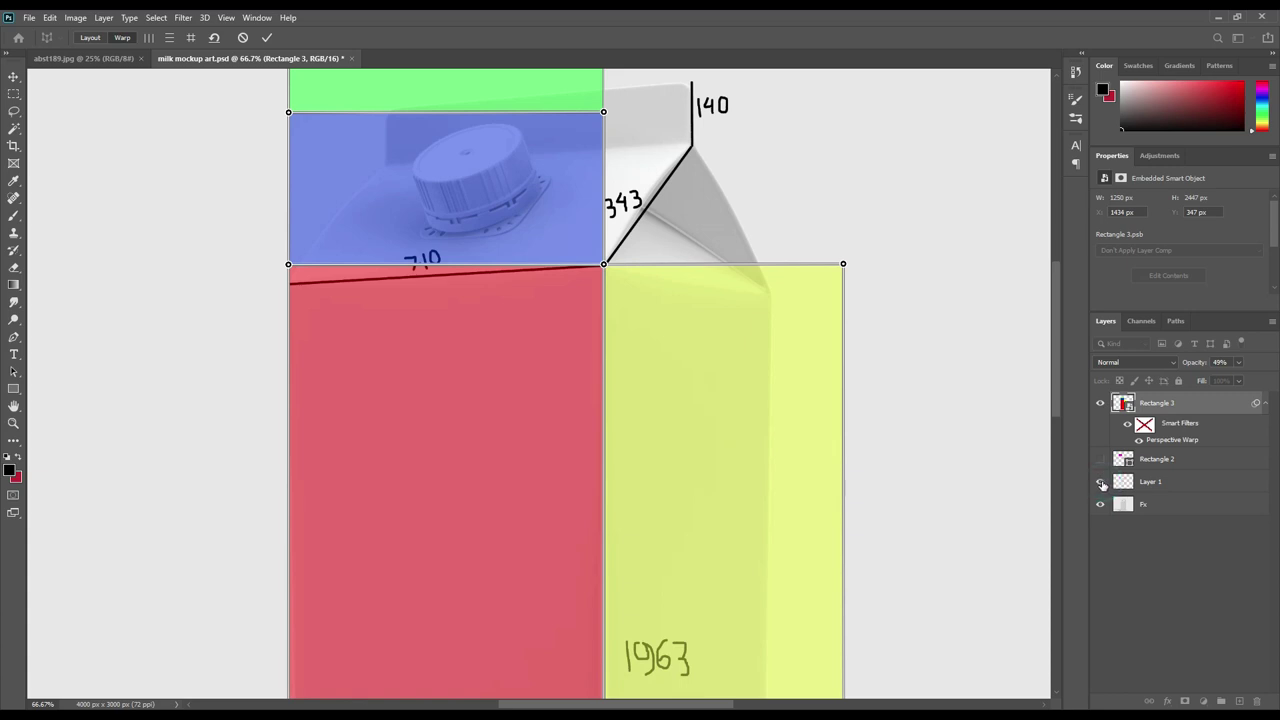
{"action": "left_click", "coordinate": [1101, 485]}
{"action": "scroll", "coordinate": [620, 404], "scroll_direction": "up", "scroll_amount": 2}
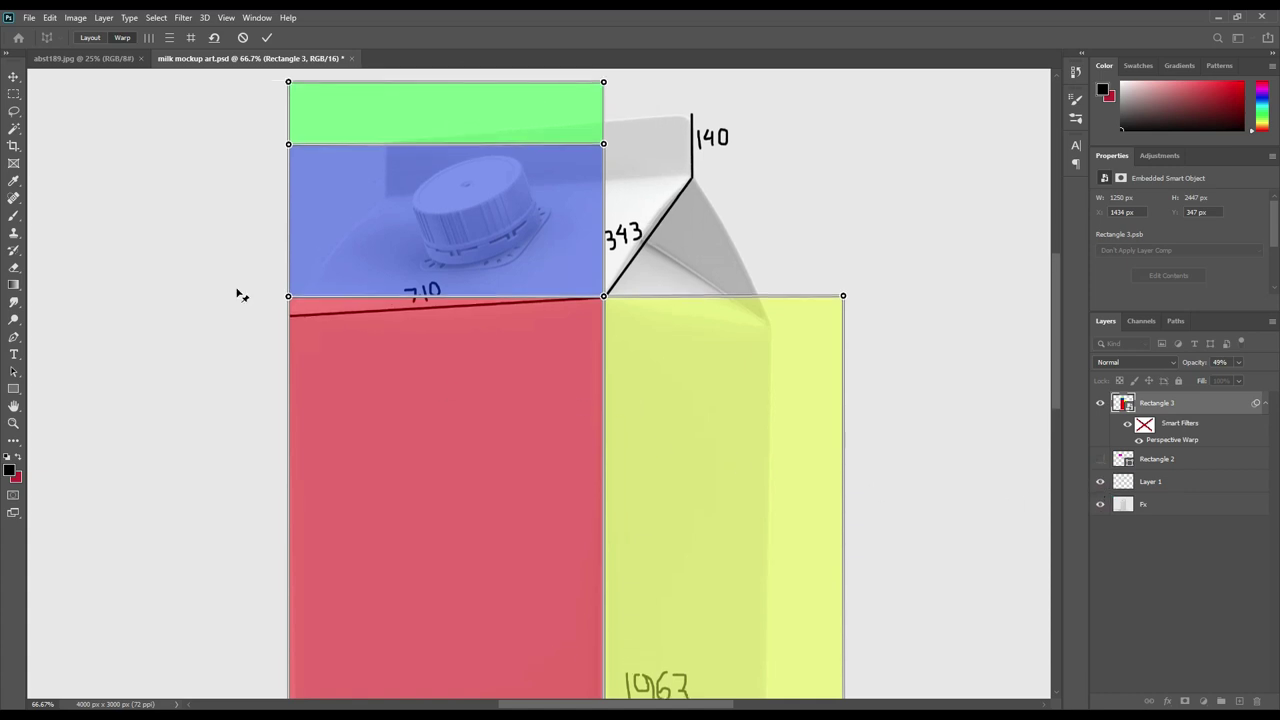
Fit the blue-red seam corners, ridge corner and blue panel's upper-left corner to the carton's sloped top
{"action": "left_click_drag", "start_coordinate": [289, 298], "coordinate": [289, 317]}
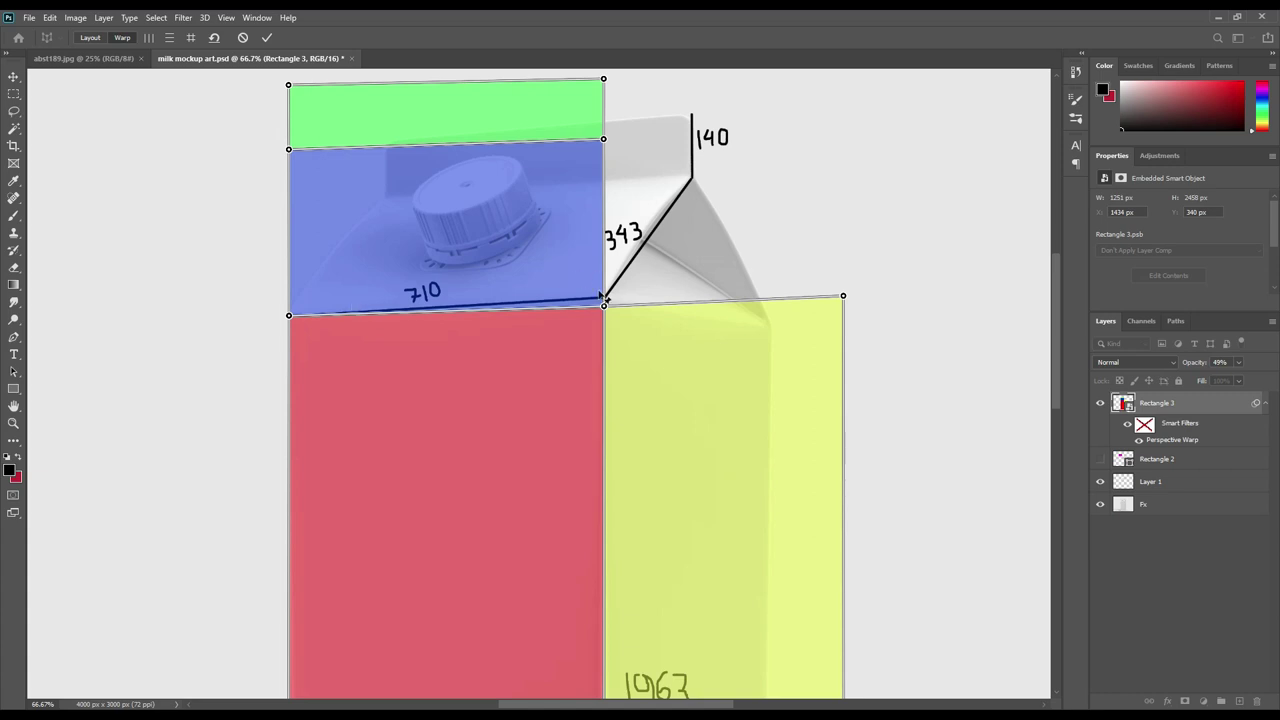
{"action": "left_click_drag", "start_coordinate": [605, 306], "coordinate": [605, 299]}
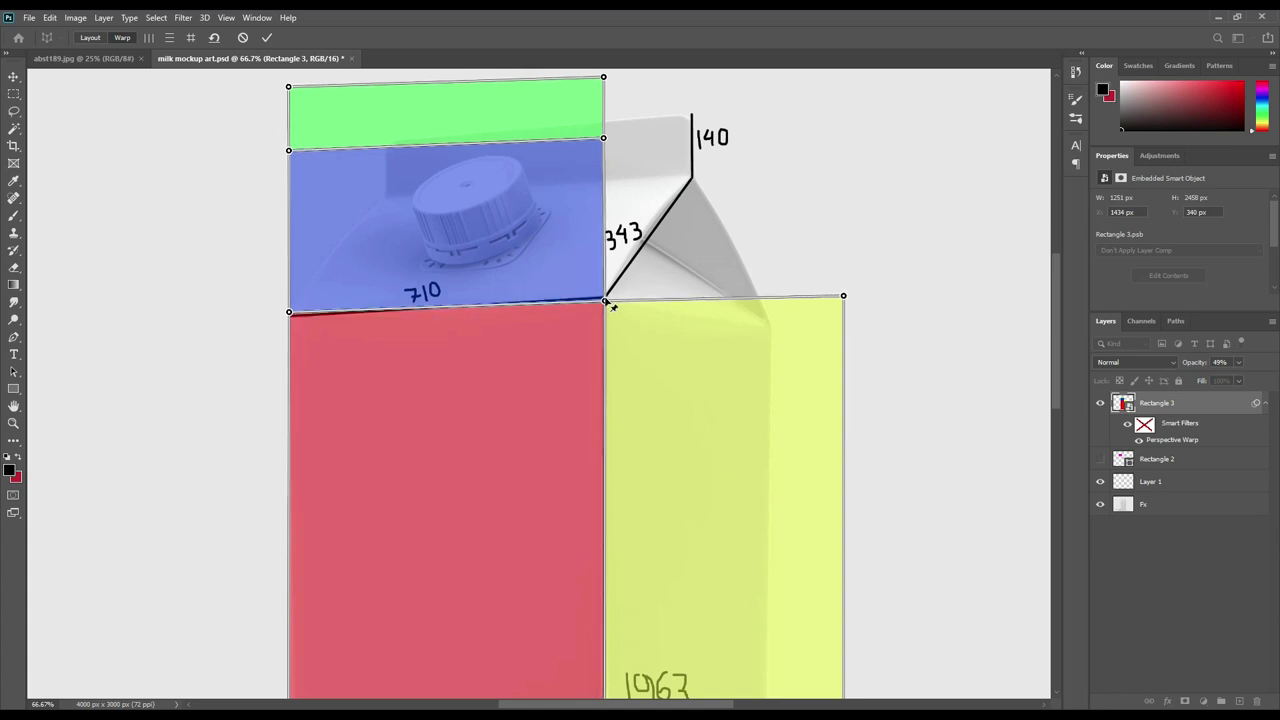
{"action": "left_click_drag", "start_coordinate": [289, 310], "coordinate": [289, 315]}
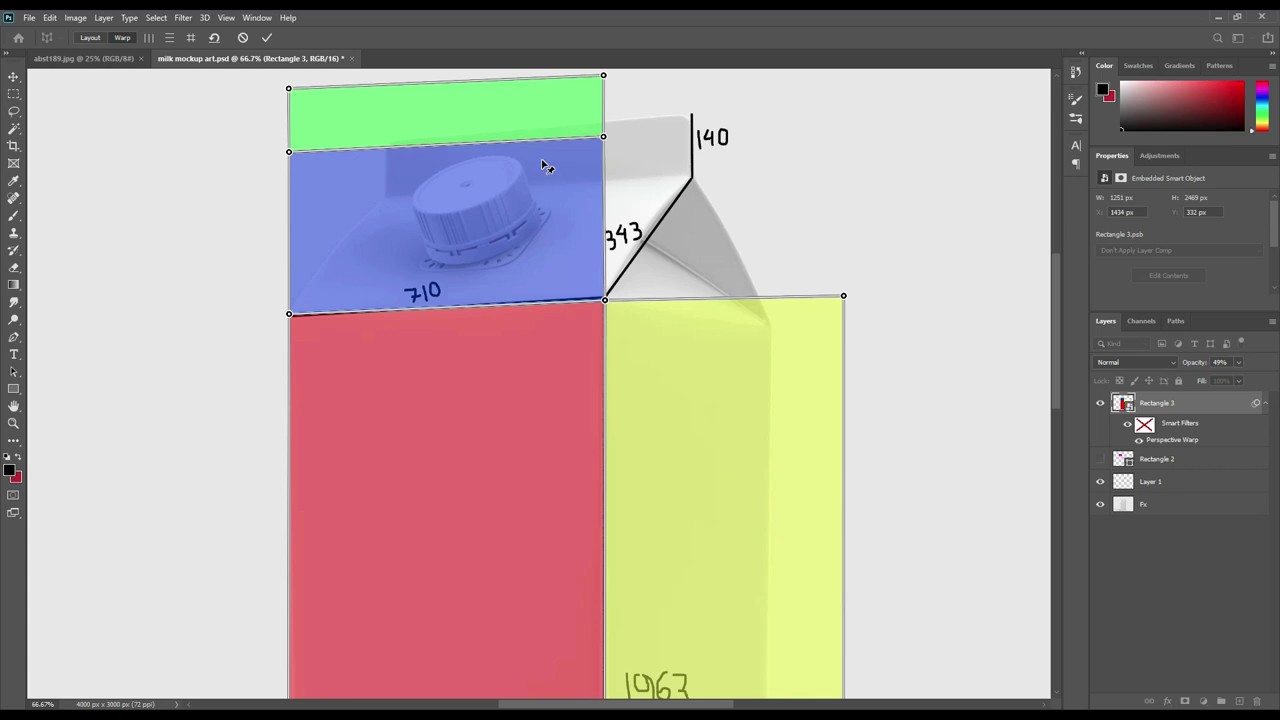
{"action": "left_click_drag", "start_coordinate": [603, 136], "coordinate": [688, 183]}
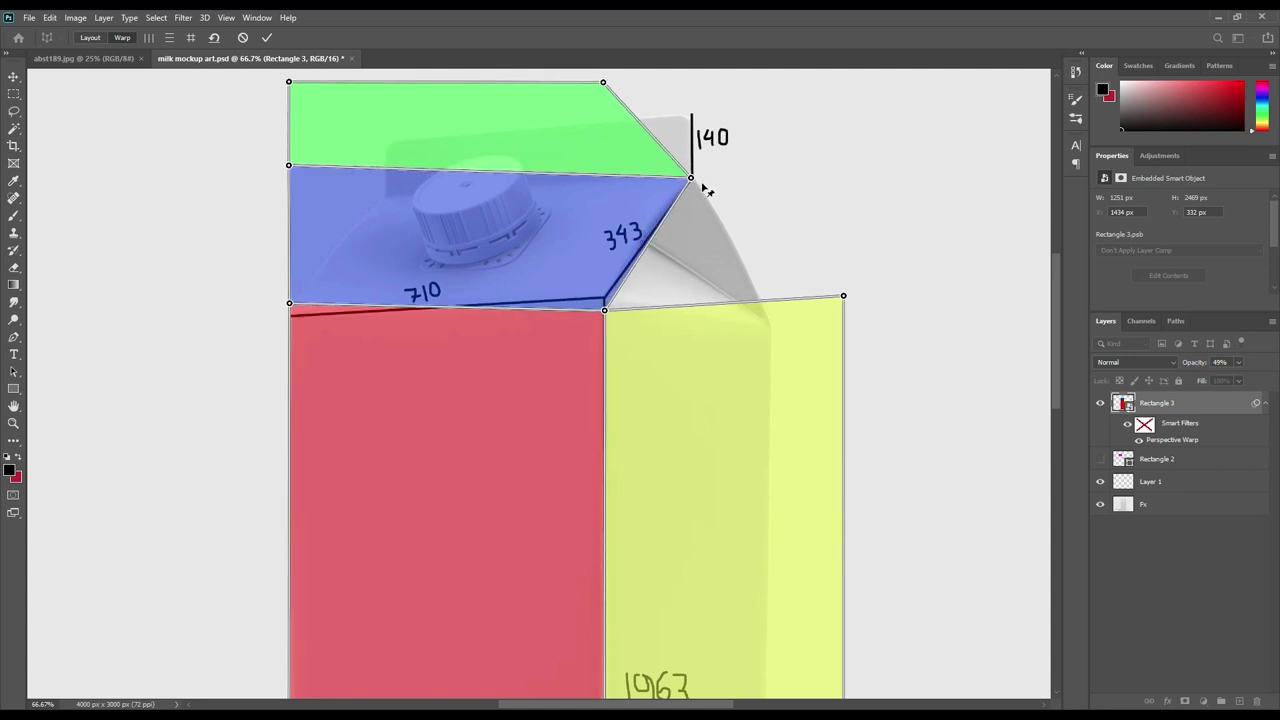
{"action": "left_click_drag", "start_coordinate": [289, 166], "coordinate": [383, 199]}
{"action": "left_click_drag", "start_coordinate": [290, 314], "coordinate": [287, 312]}
{"action": "left_click_drag", "start_coordinate": [388, 204], "coordinate": [384, 203]}
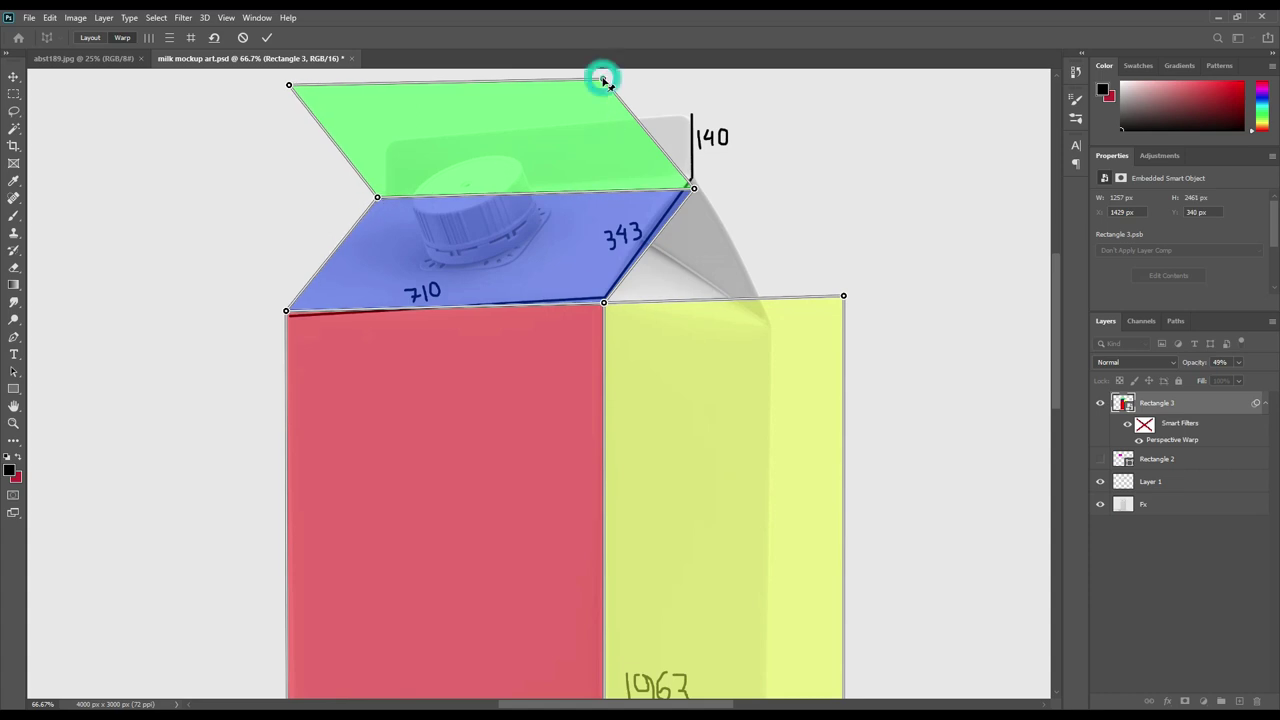
Pull the green panel's corners over the fin and fit the yellow and red top corners to the carton edges
{"action": "left_click_drag", "start_coordinate": [603, 80], "coordinate": [701, 115]}
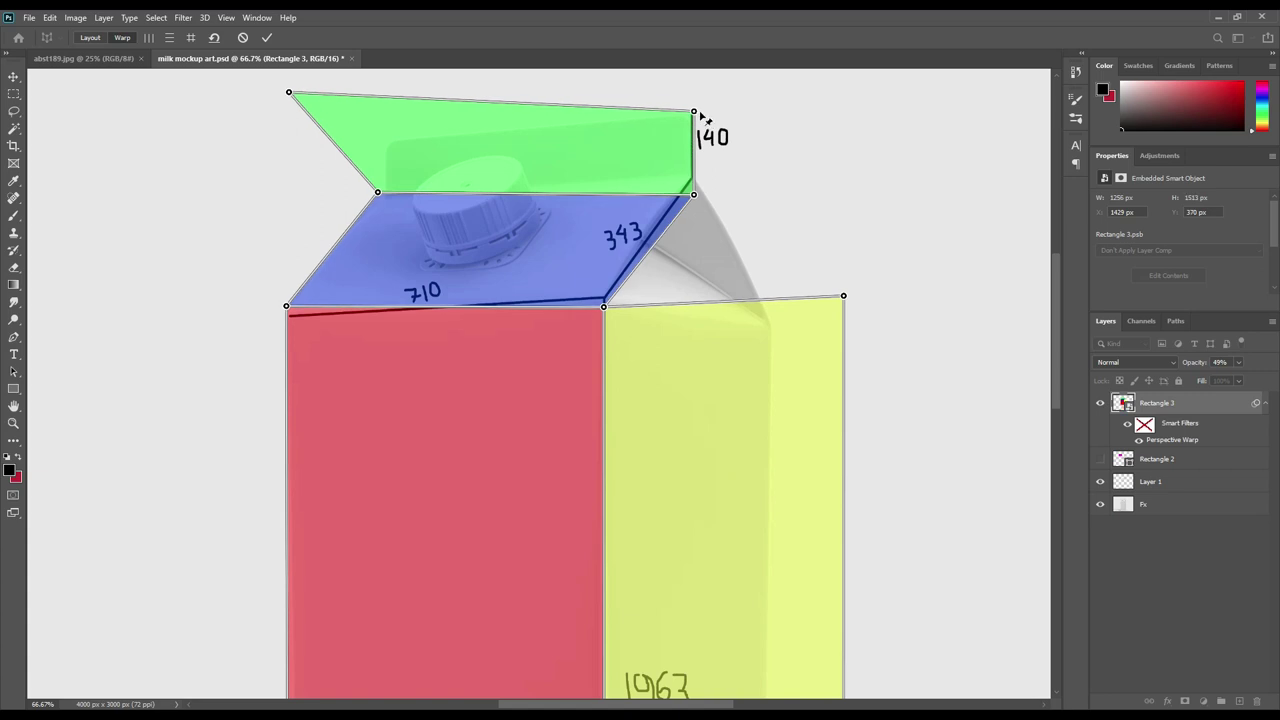
{"action": "left_click_drag", "start_coordinate": [697, 196], "coordinate": [700, 185]}
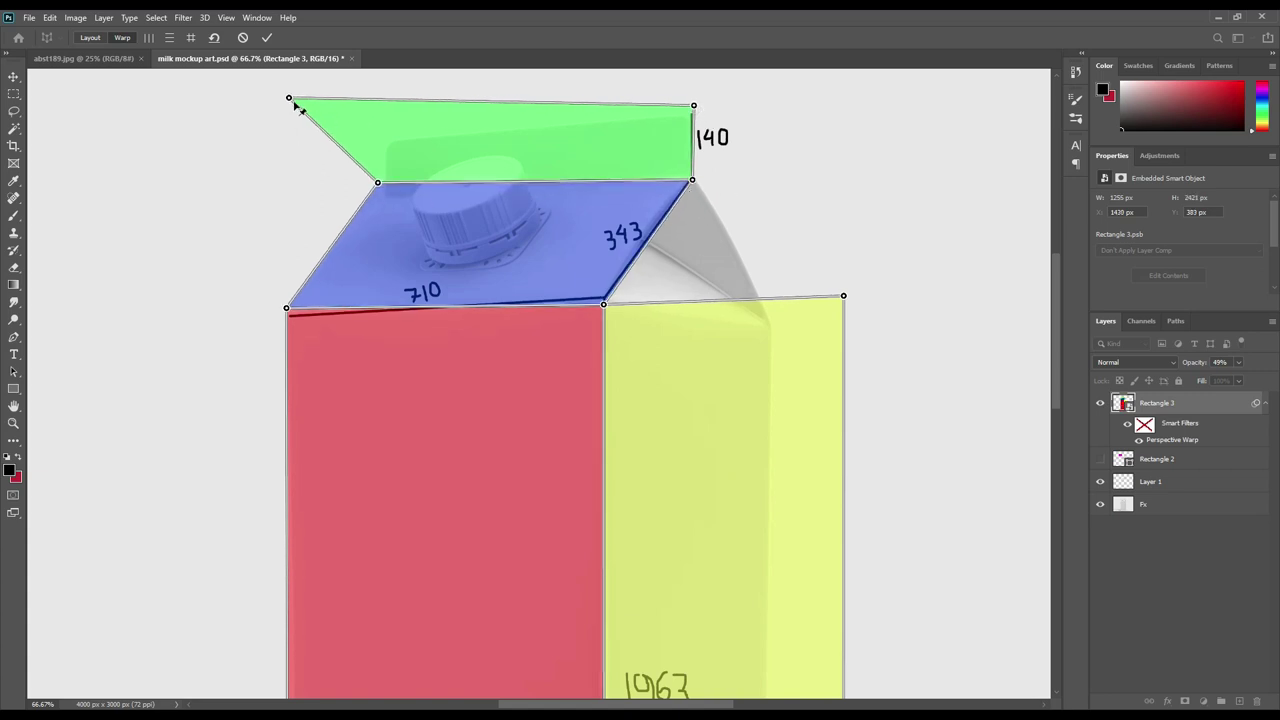
{"action": "left_click_drag", "start_coordinate": [290, 99], "coordinate": [392, 147]}
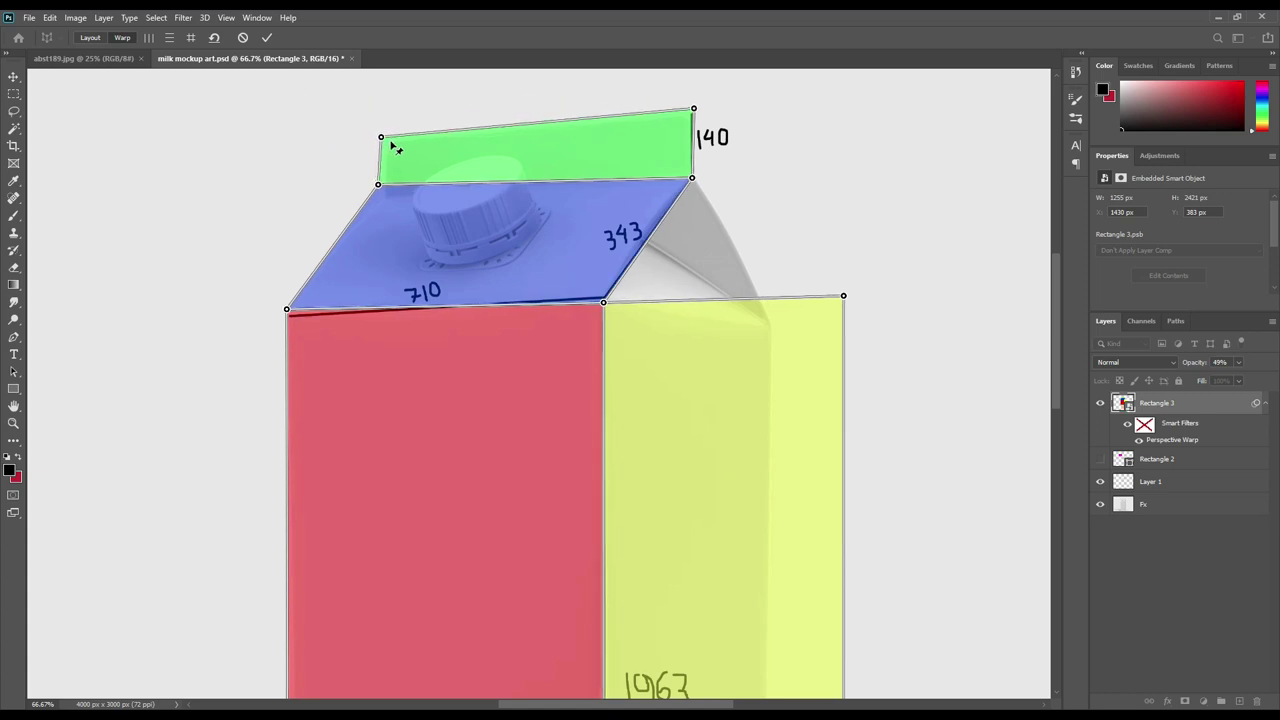
{"action": "left_click_drag", "start_coordinate": [395, 148], "coordinate": [398, 148]}
{"action": "left_click_drag", "start_coordinate": [843, 297], "coordinate": [777, 332]}
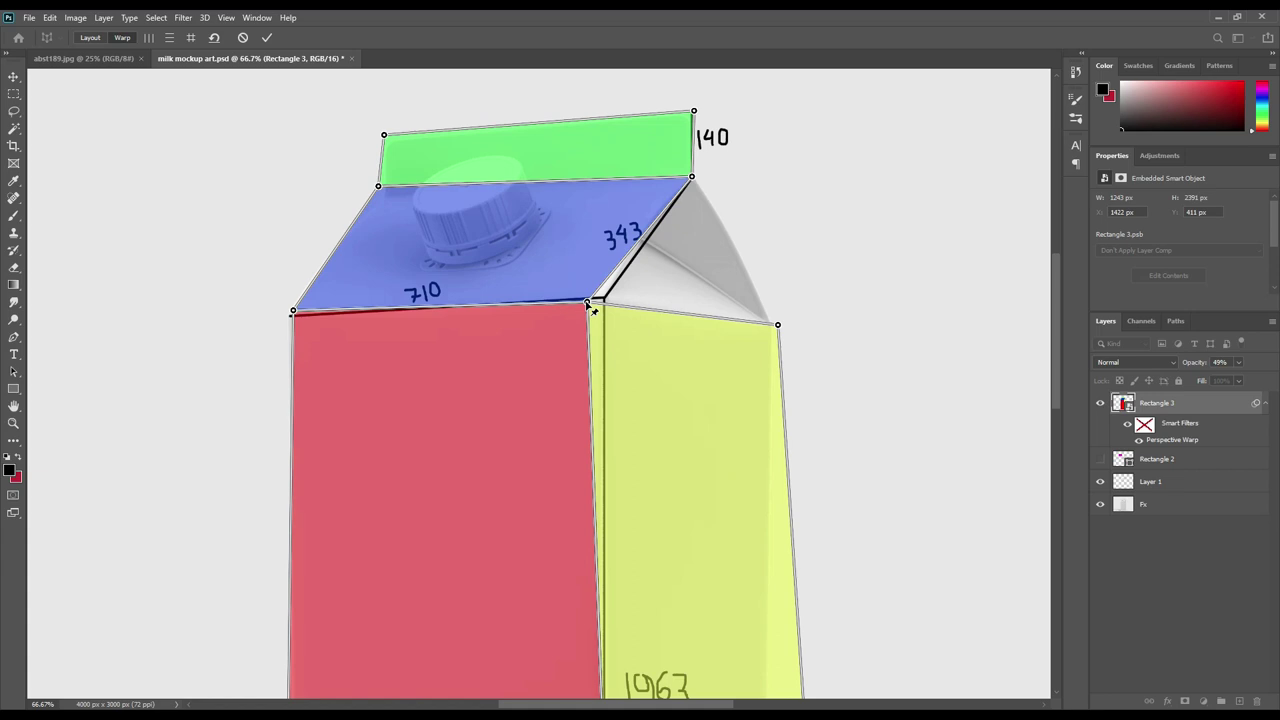
{"action": "left_click_drag", "start_coordinate": [588, 303], "coordinate": [604, 300]}
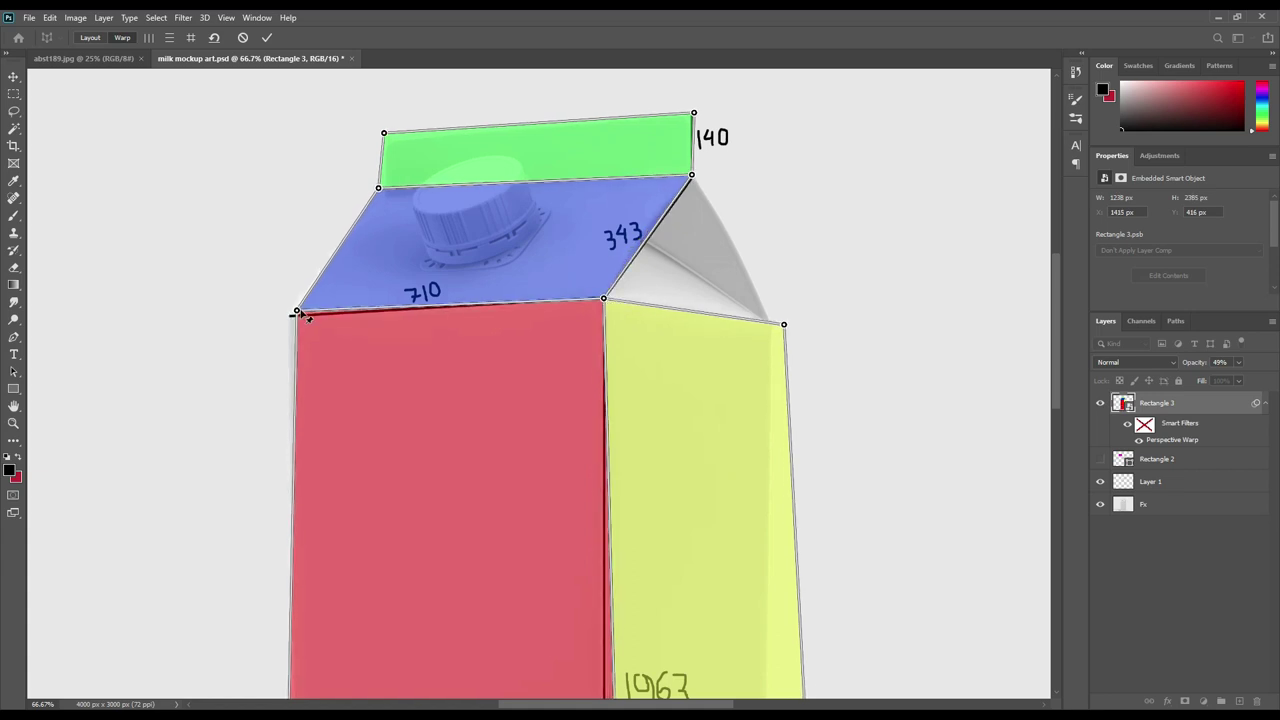
{"action": "left_click_drag", "start_coordinate": [297, 310], "coordinate": [288, 315]}
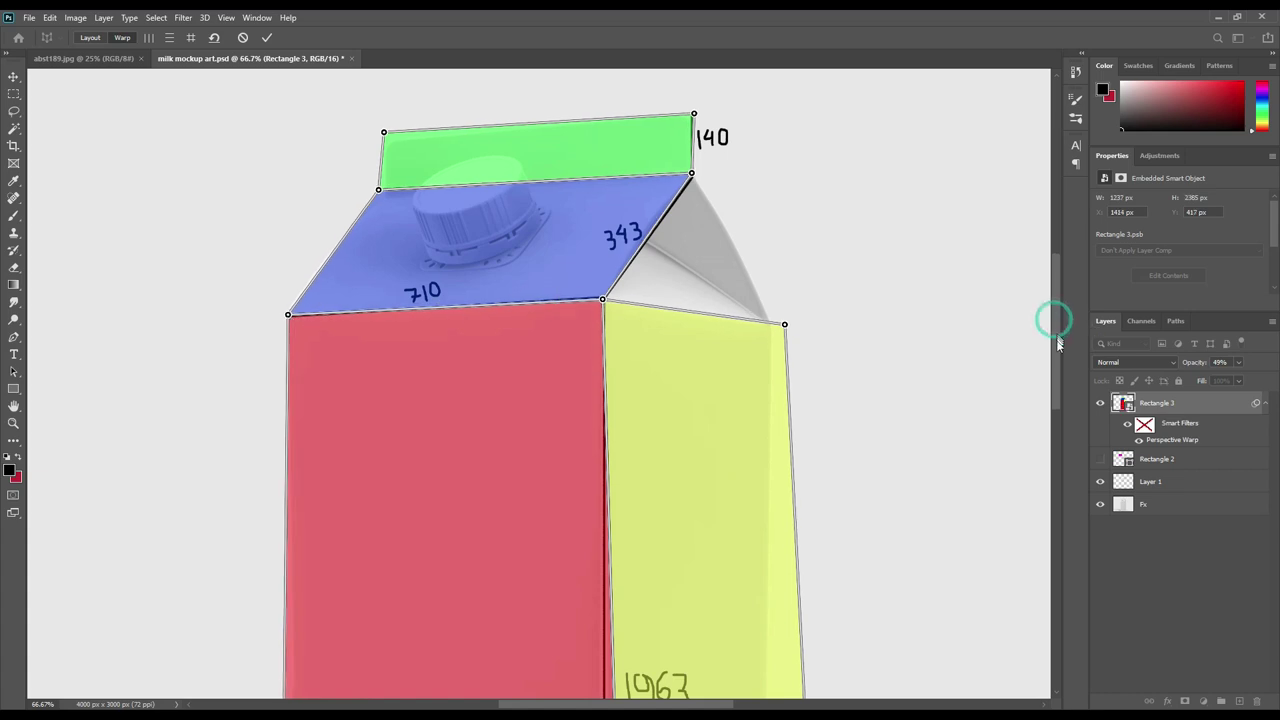
Pin the red front's and yellow side's bottom corners and the bottom seam onto the carton base
{"action": "left_click_drag", "start_coordinate": [1058, 343], "coordinate": [1036, 495]}
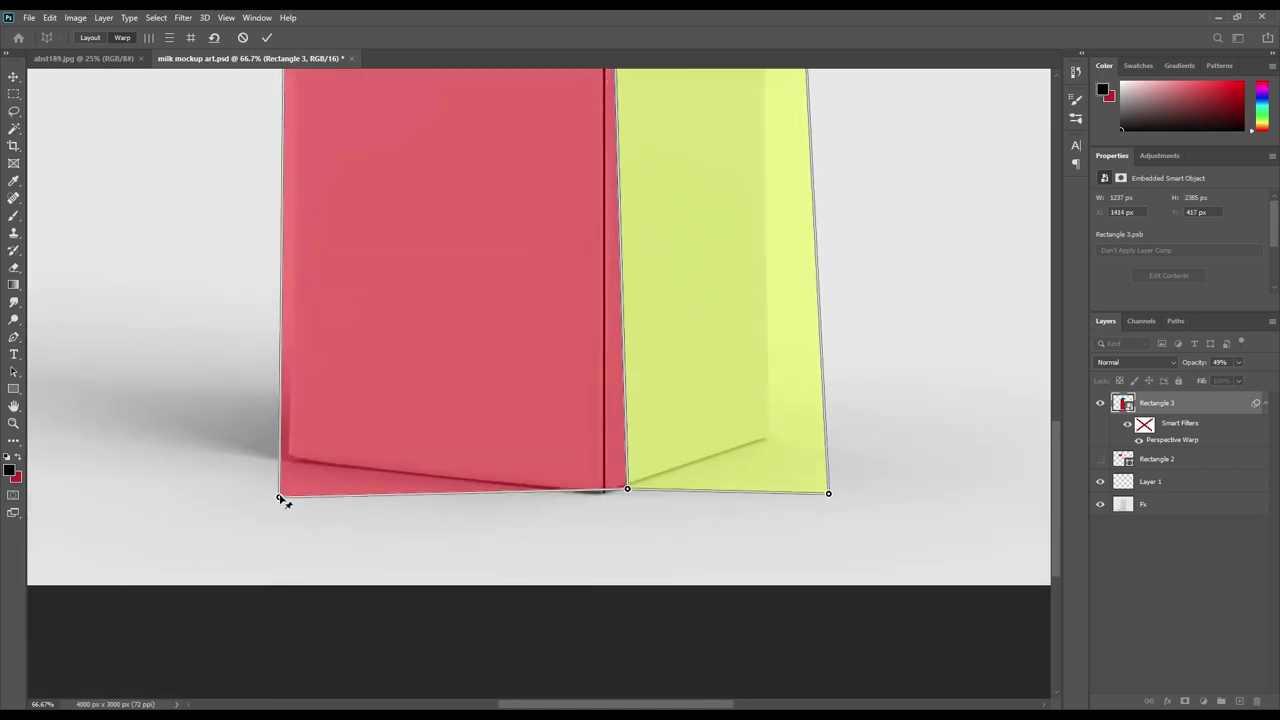
{"action": "left_click_drag", "start_coordinate": [281, 497], "coordinate": [285, 459]}
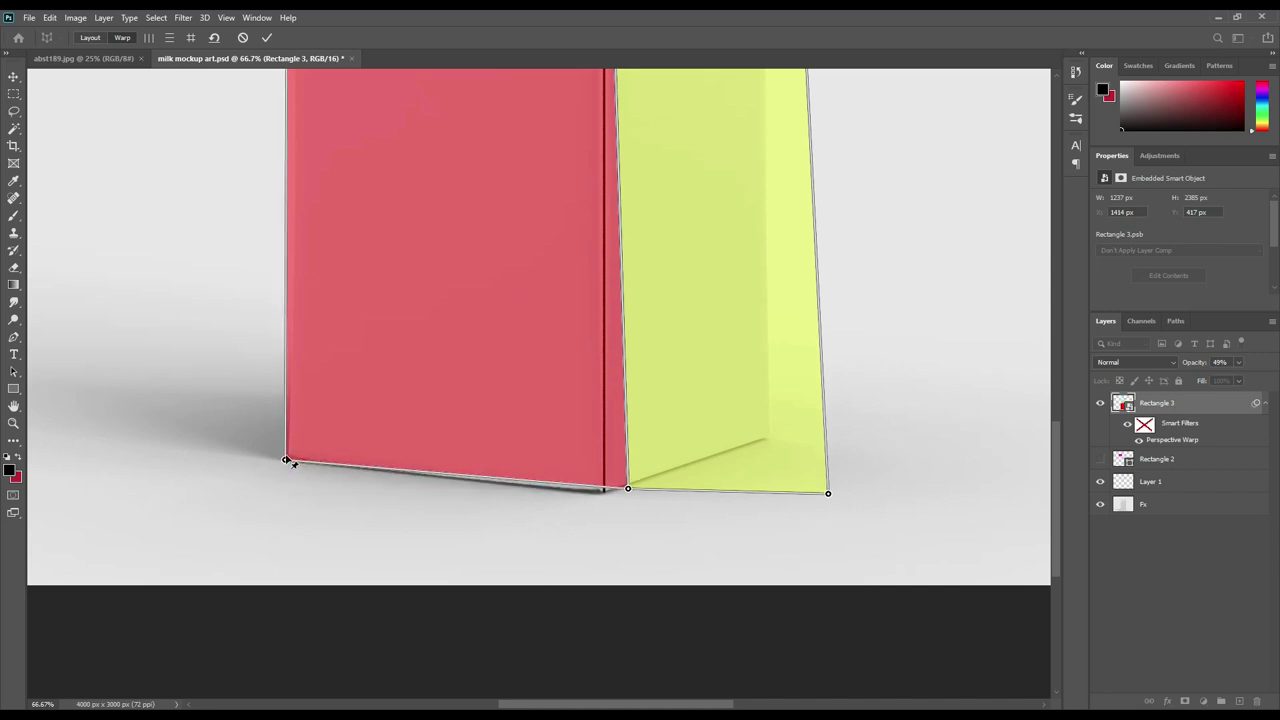
{"action": "left_click_drag", "start_coordinate": [628, 488], "coordinate": [606, 492]}
{"action": "left_click", "coordinate": [822, 493]}
{"action": "left_click_drag", "start_coordinate": [822, 493], "coordinate": [769, 443]}
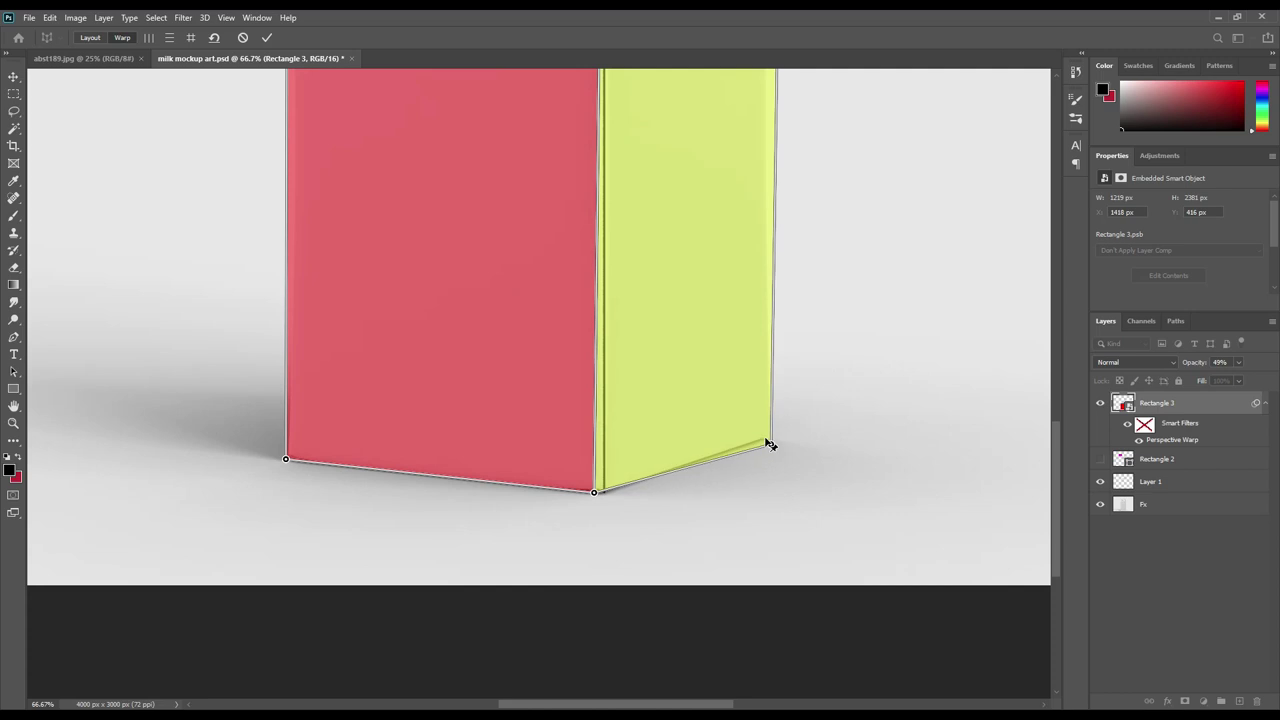
{"action": "left_click_drag", "start_coordinate": [594, 492], "coordinate": [602, 499]}
{"action": "left_click", "coordinate": [288, 461]}
{"action": "left_click_drag", "start_coordinate": [289, 462], "coordinate": [285, 462]}
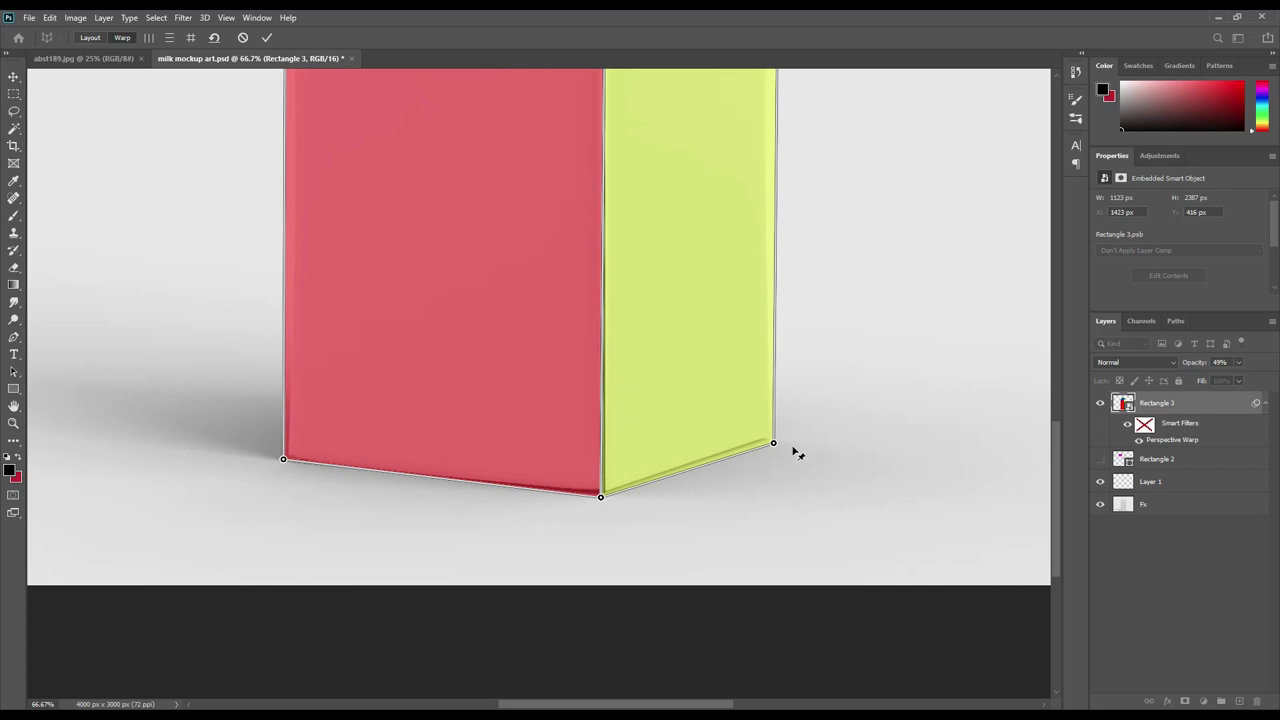
Refine the yellow top-right, ridge, blue left and red-yellow-blue junction pins along the carton's shoulder
{"action": "scroll", "coordinate": [795, 449], "scroll_direction": "up", "scroll_amount": 2}
{"action": "scroll", "coordinate": [798, 448], "scroll_direction": "up", "scroll_amount": 3}
{"action": "scroll", "coordinate": [797, 448], "scroll_direction": "up", "scroll_amount": 1}
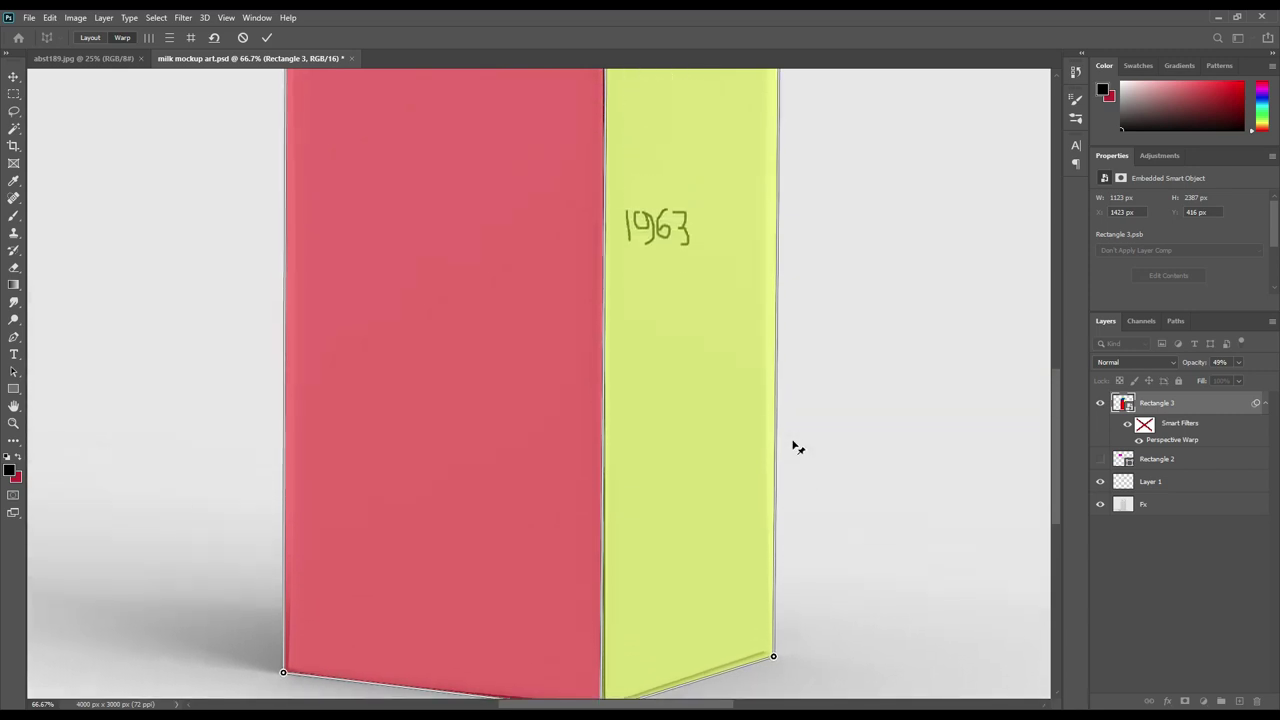
{"action": "scroll", "coordinate": [795, 446], "scroll_direction": "up", "scroll_amount": 1}
{"action": "scroll", "coordinate": [796, 444], "scroll_direction": "up", "scroll_amount": 2}
{"action": "scroll", "coordinate": [797, 443], "scroll_direction": "up", "scroll_amount": 3}
{"action": "scroll", "coordinate": [797, 441], "scroll_direction": "up", "scroll_amount": 3}
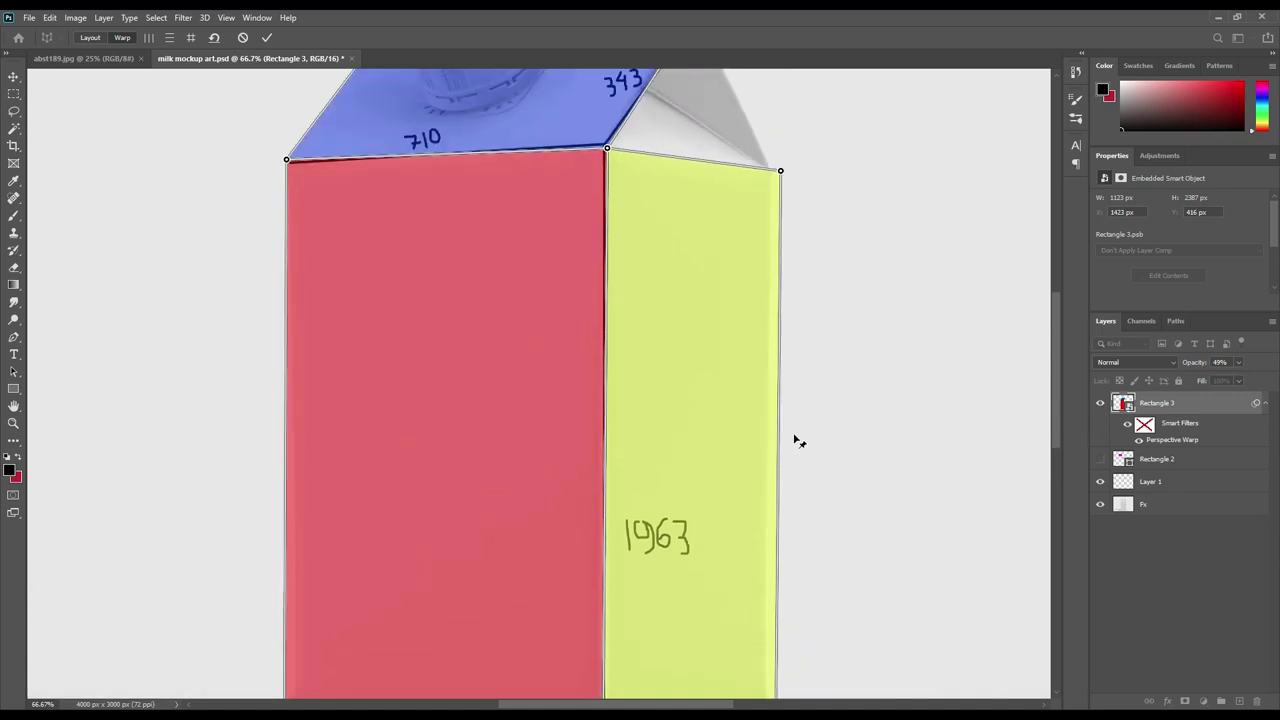
{"action": "scroll", "coordinate": [797, 440], "scroll_direction": "up", "scroll_amount": 1}
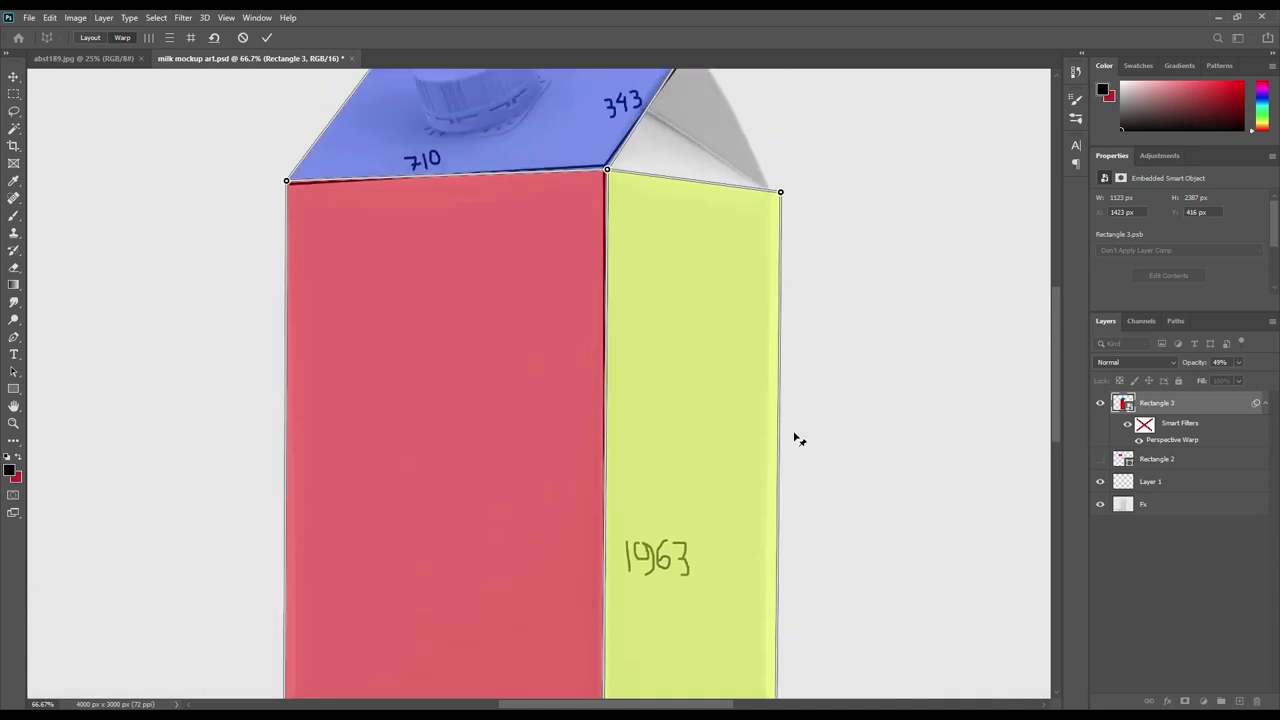
{"action": "scroll", "coordinate": [746, 391], "scroll_direction": "up", "scroll_amount": 1}
{"action": "scroll", "coordinate": [746, 391], "scroll_direction": "up", "scroll_amount": 1}
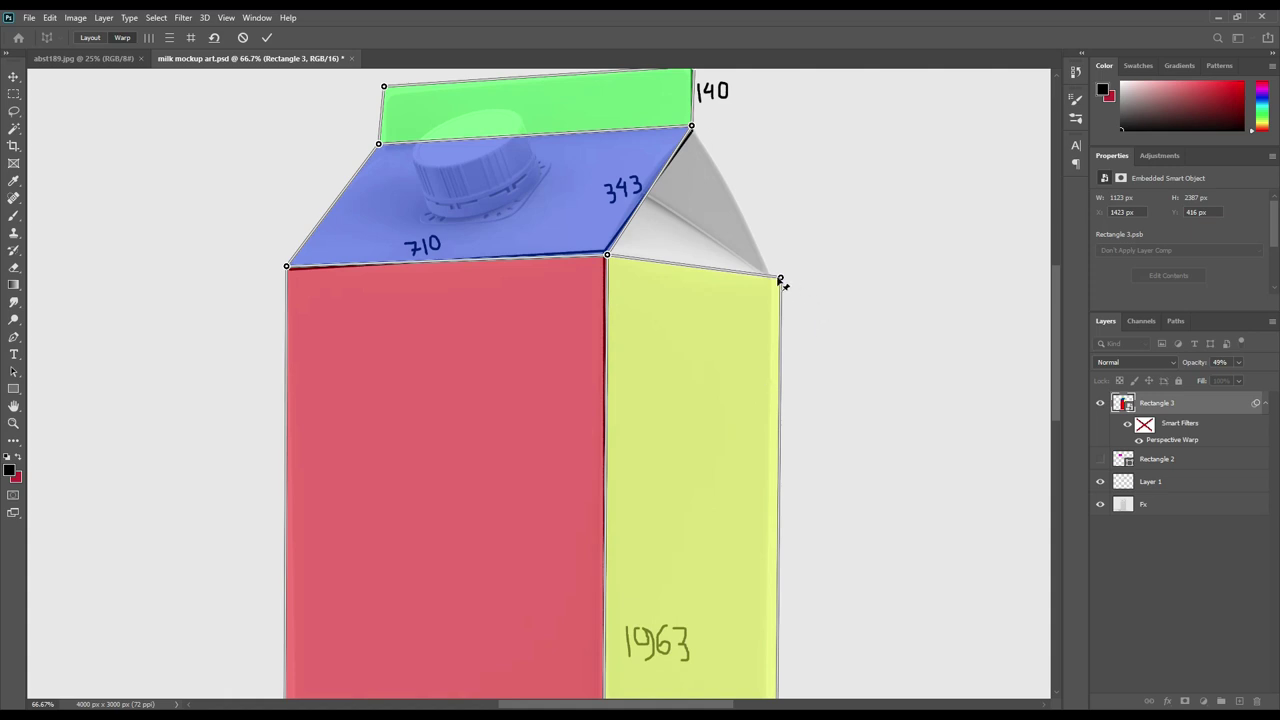
{"action": "left_click_drag", "start_coordinate": [782, 280], "coordinate": [779, 283]}
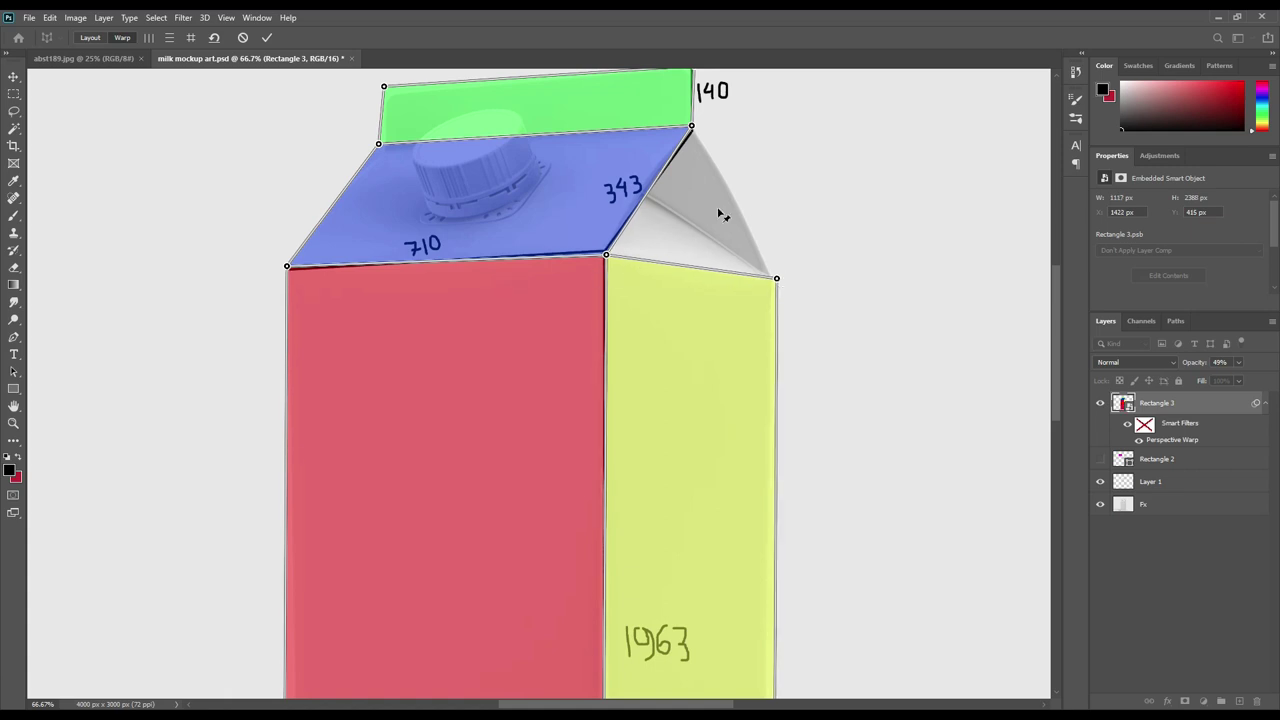
{"action": "left_click_drag", "start_coordinate": [692, 127], "coordinate": [695, 127]}
{"action": "left_click_drag", "start_coordinate": [287, 266], "coordinate": [282, 269]}
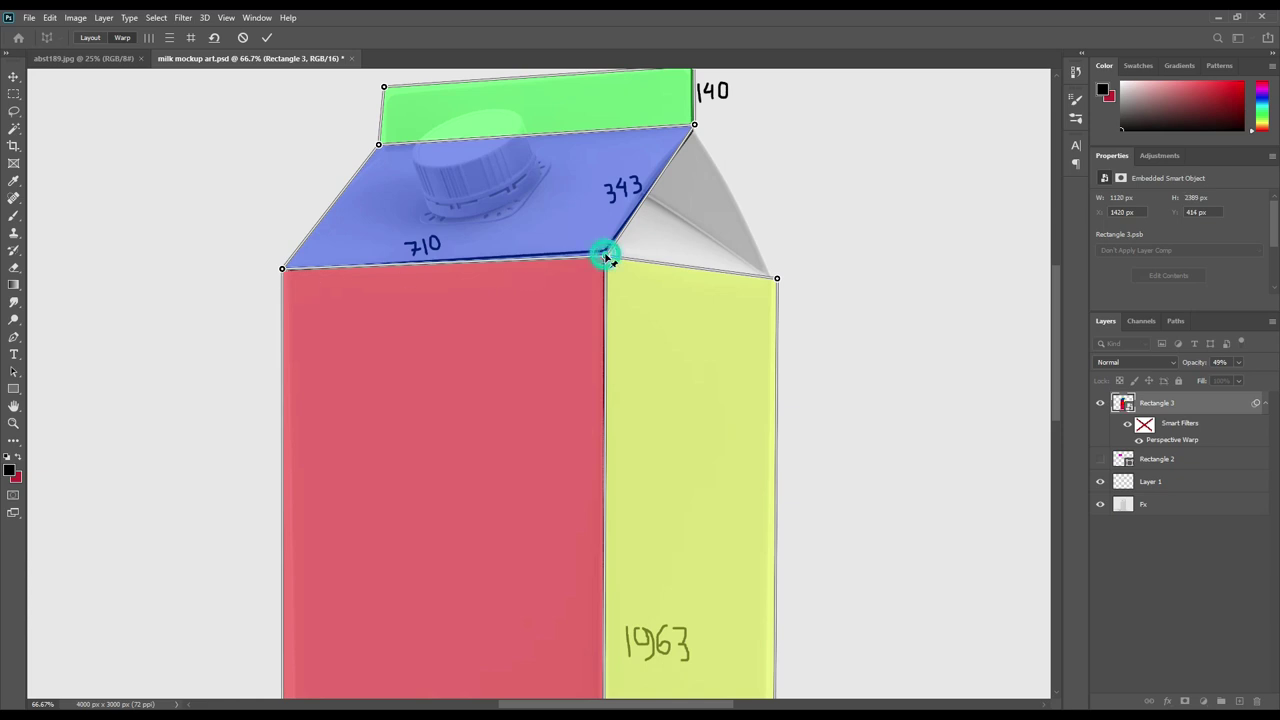
{"action": "left_click_drag", "start_coordinate": [607, 257], "coordinate": [607, 252]}
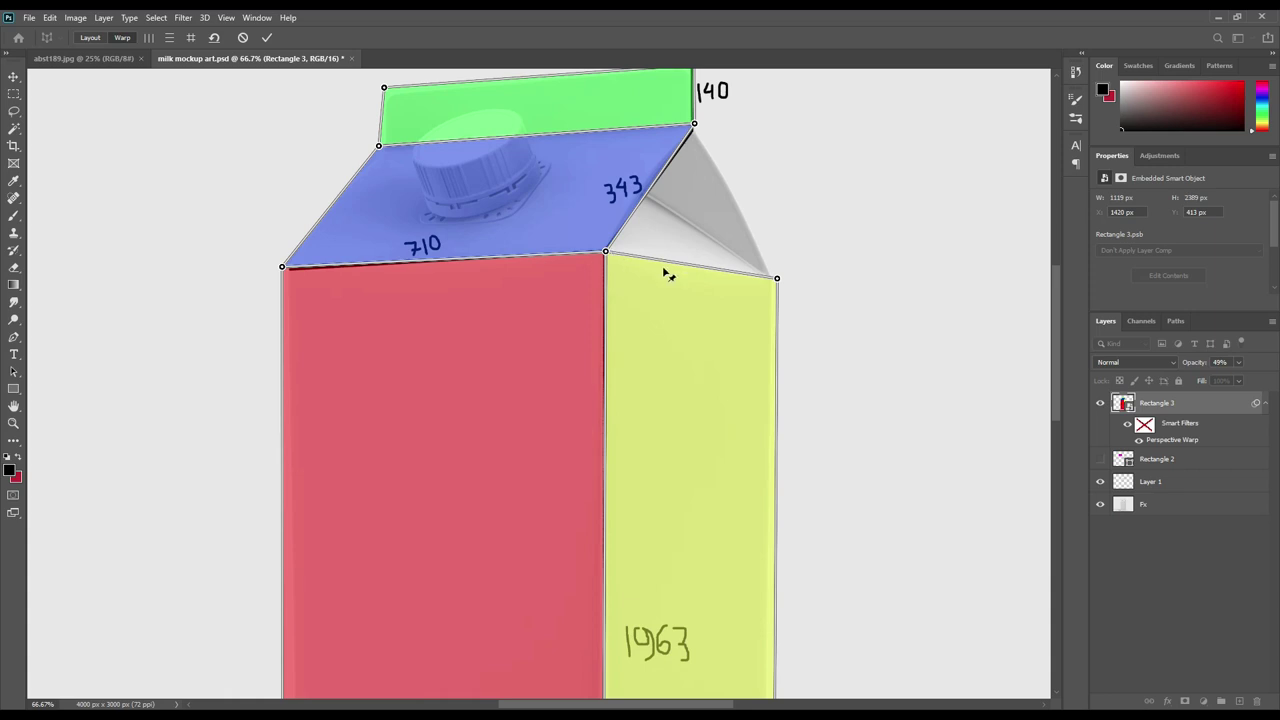
{"action": "scroll", "coordinate": [552, 244], "scroll_direction": "up", "scroll_amount": 2}
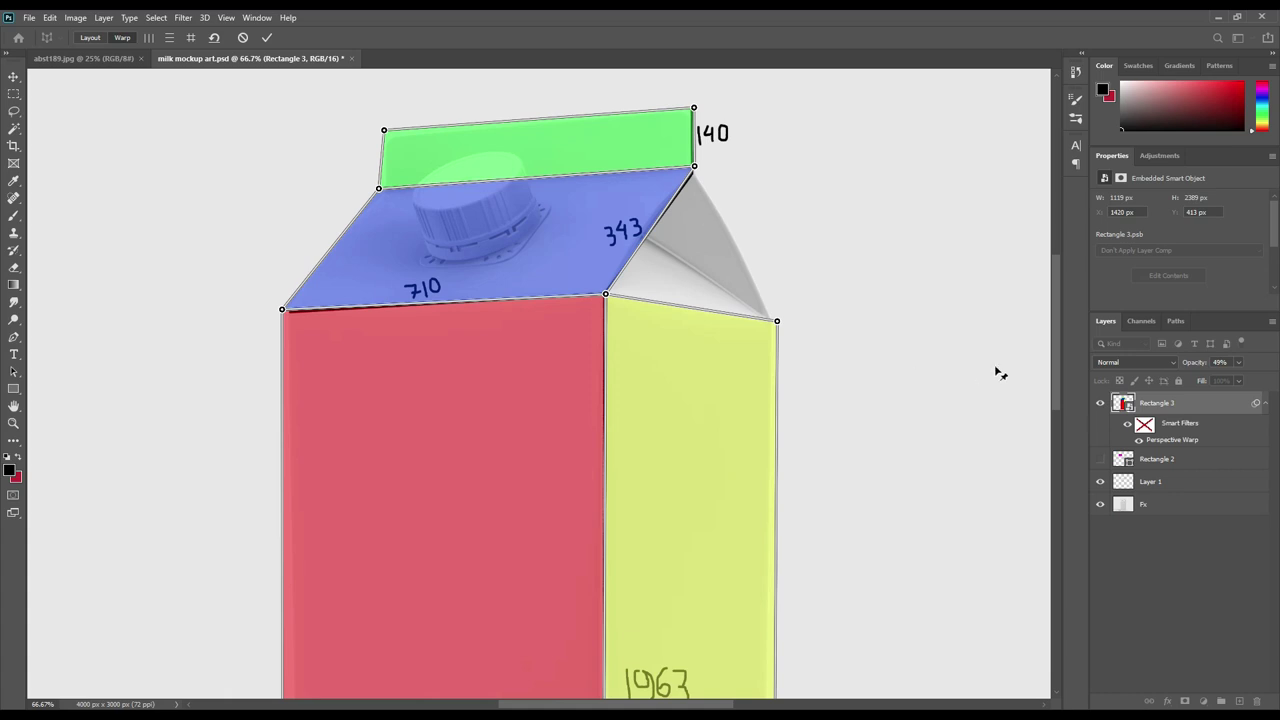
{"action": "left_click_drag", "start_coordinate": [1055, 358], "coordinate": [1060, 508]}
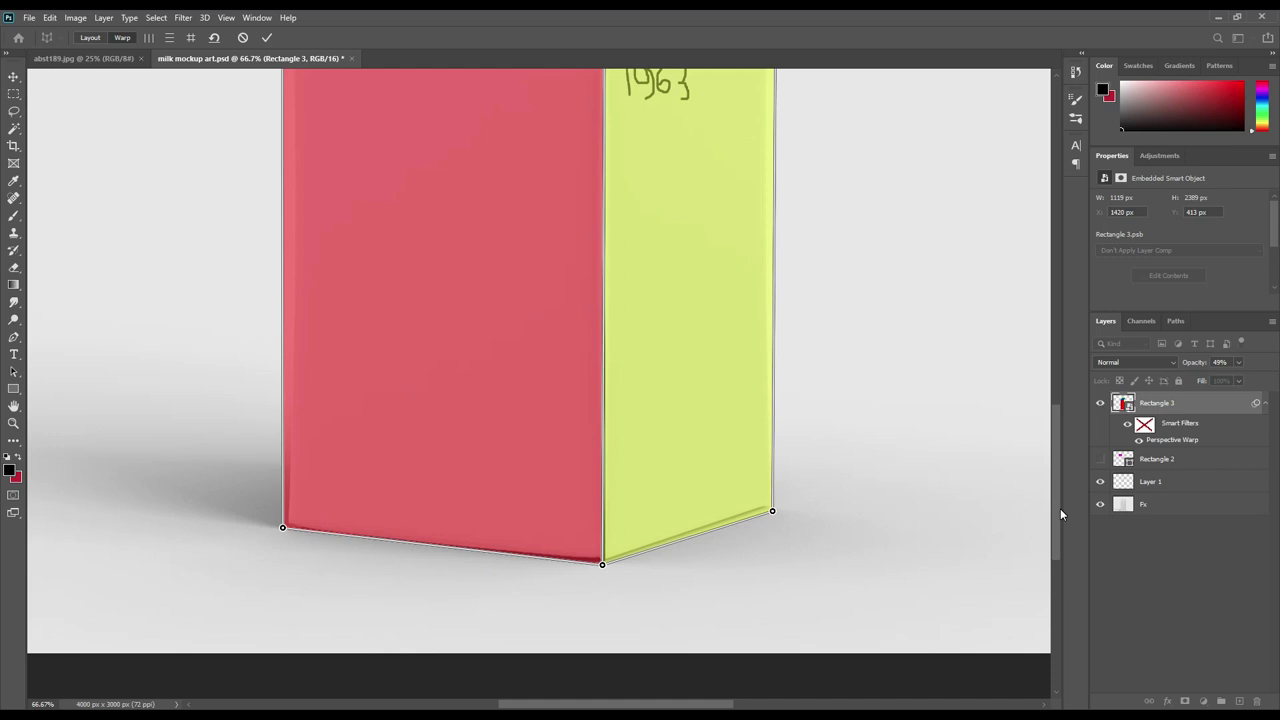
{"action": "left_click_drag", "start_coordinate": [1061, 508], "coordinate": [1055, 366]}
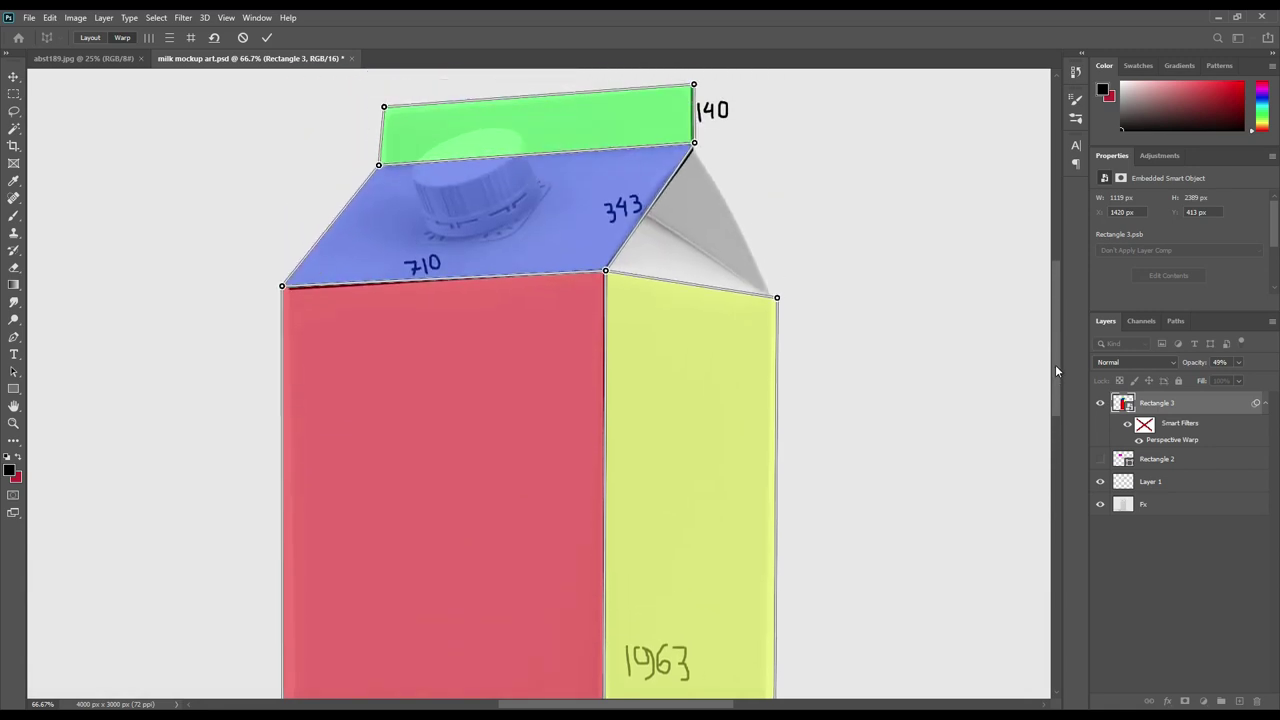
Commit the perspective warp, hide Layer 1's dimension numbers, zoom out and enable Auto-Select
{"action": "left_click", "coordinate": [266, 37]}
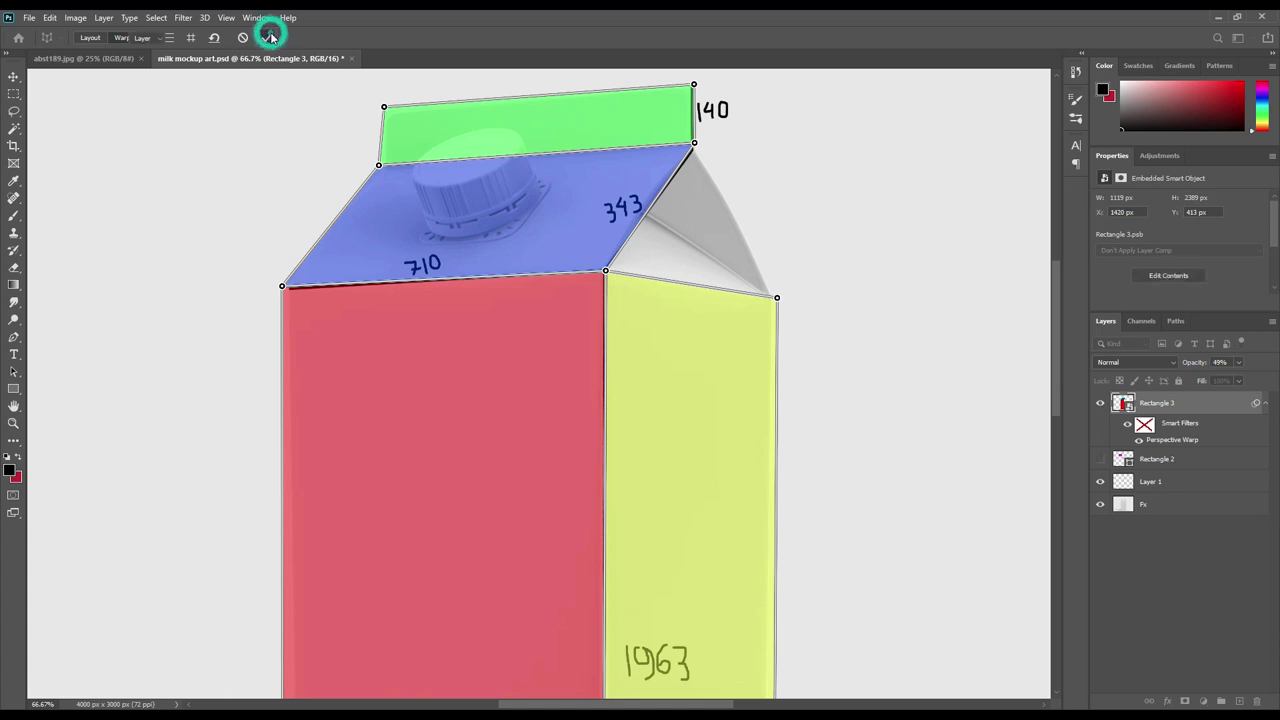
{"action": "left_click", "coordinate": [1100, 482]}
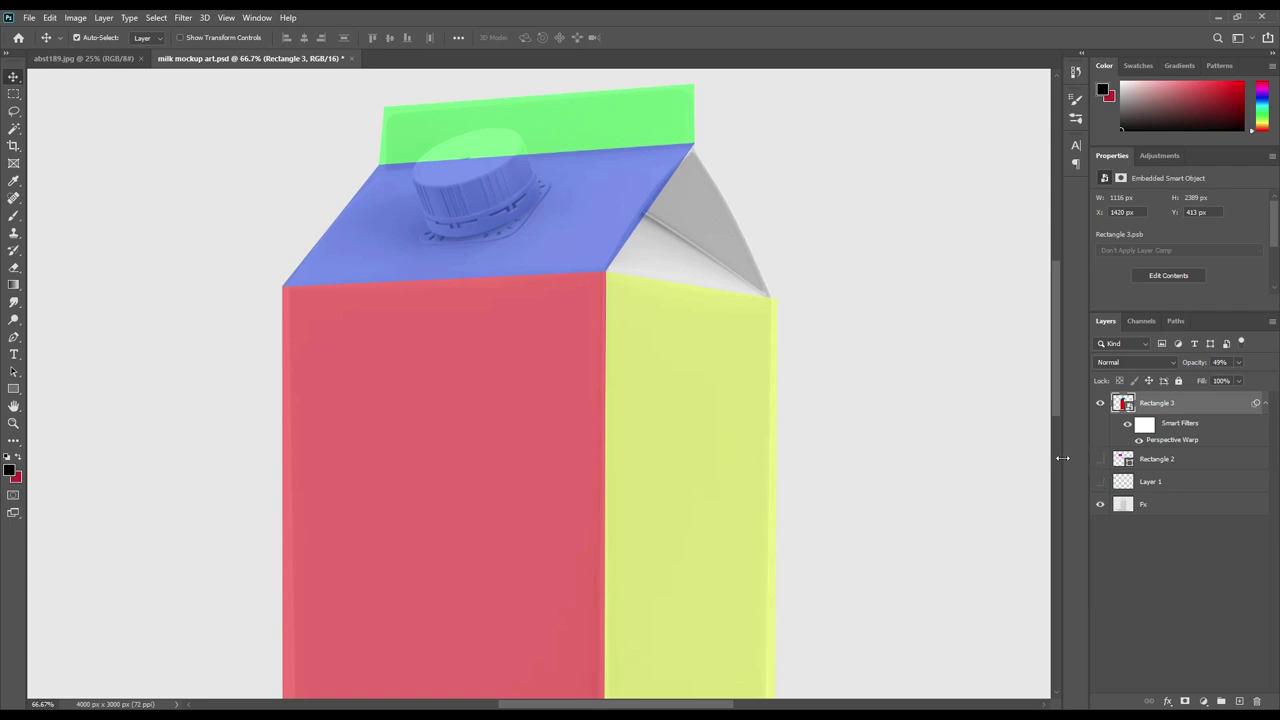
{"action": "key", "text": "ctrl+minus"}
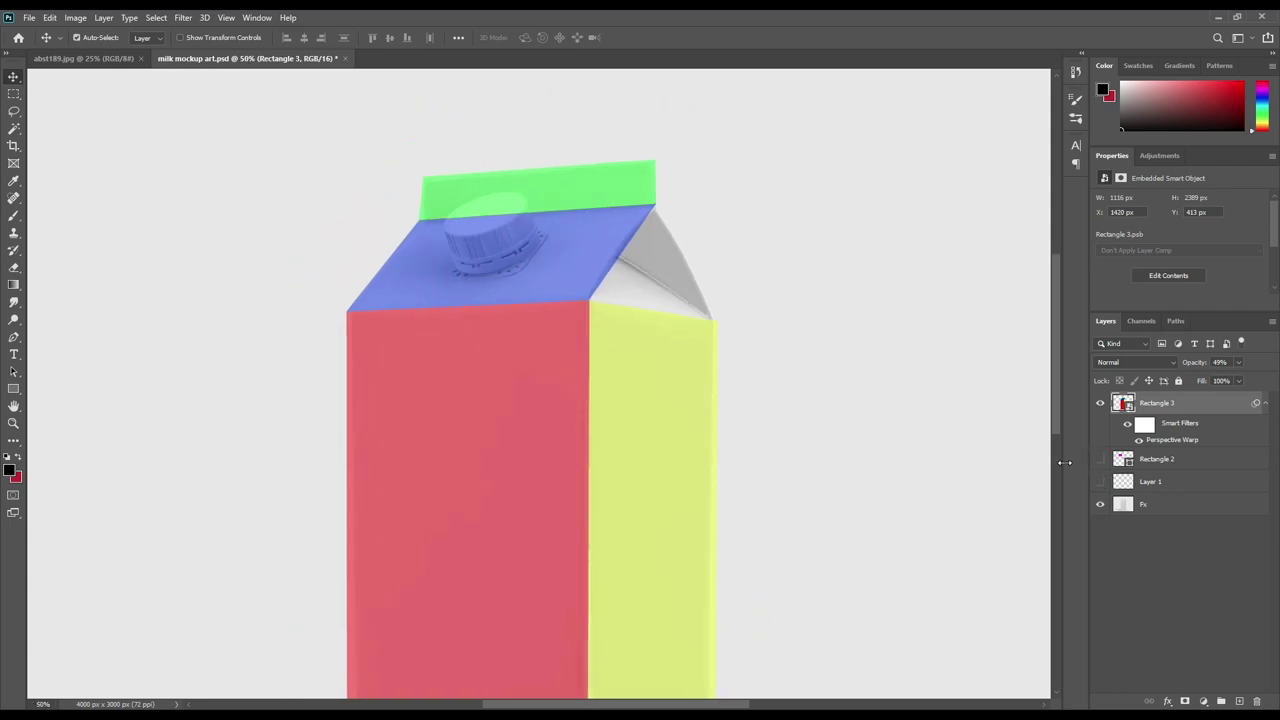
{"action": "key", "text": "ctrl+minus"}
{"action": "key", "text": "ctrl+minus"}
{"action": "key", "text": "ctrl"}
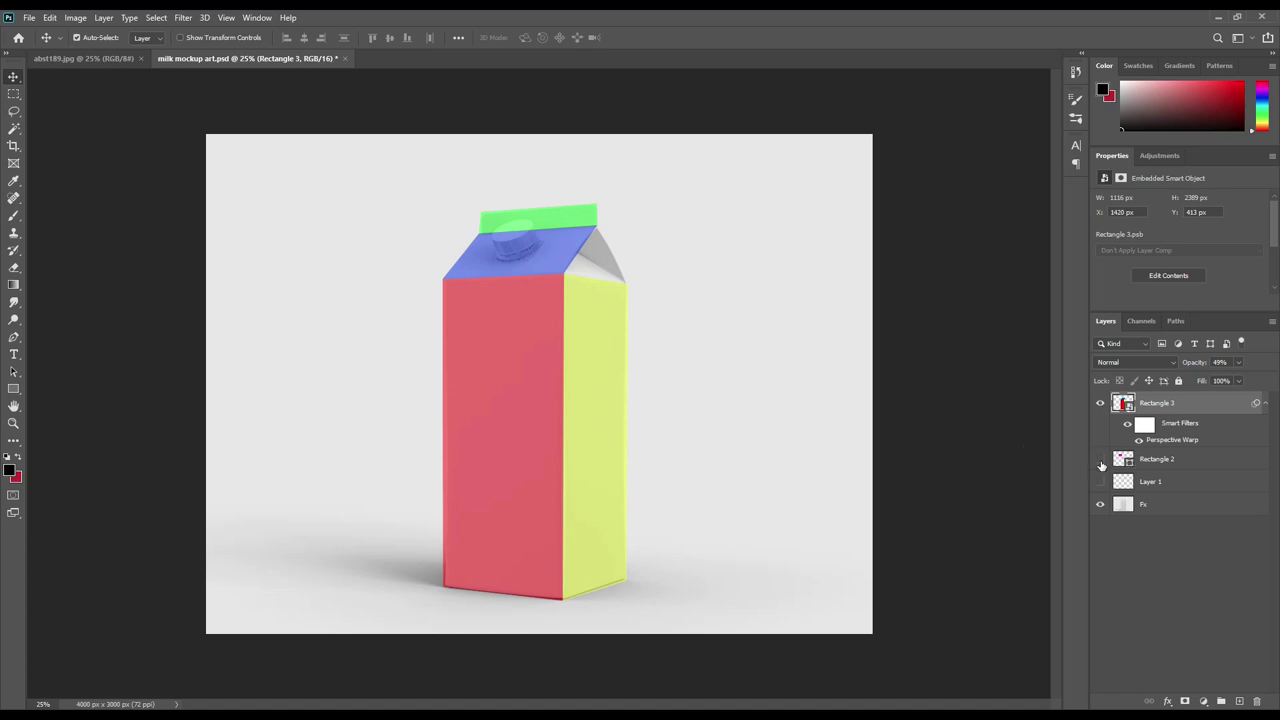
Show the magenta Rectangle 2 square and move it right of the carton top
{"action": "left_click", "coordinate": [1100, 461]}
{"action": "left_click", "coordinate": [1170, 459]}
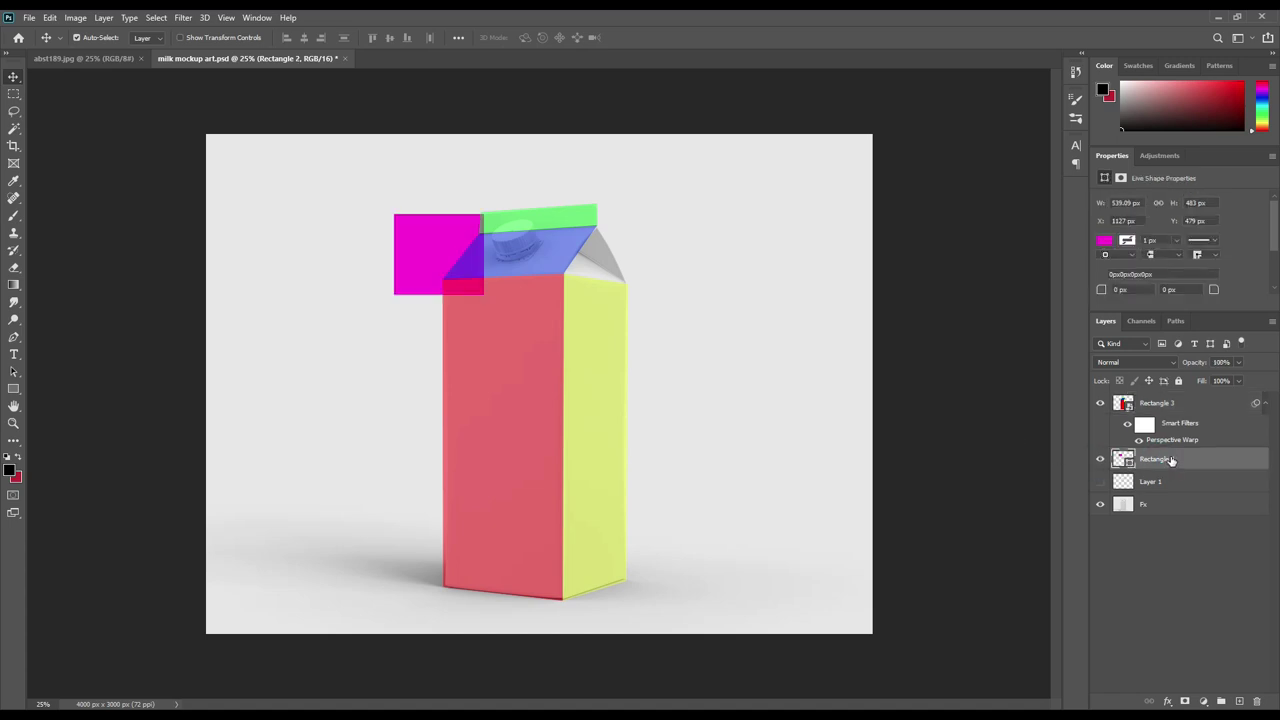
{"action": "left_click_drag", "start_coordinate": [408, 250], "coordinate": [640, 230]}
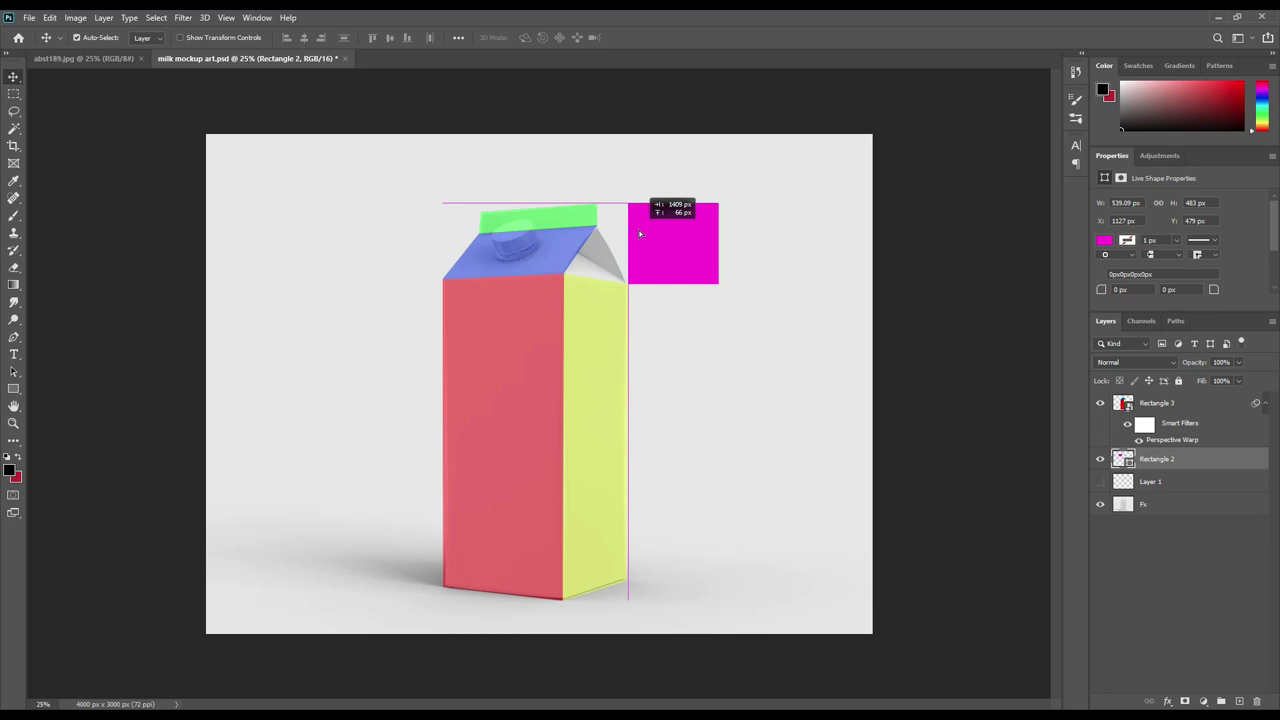
Duplicate the magenta square with Ctrl+J and place the copy beside it
{"action": "key", "text": "ctrl"}
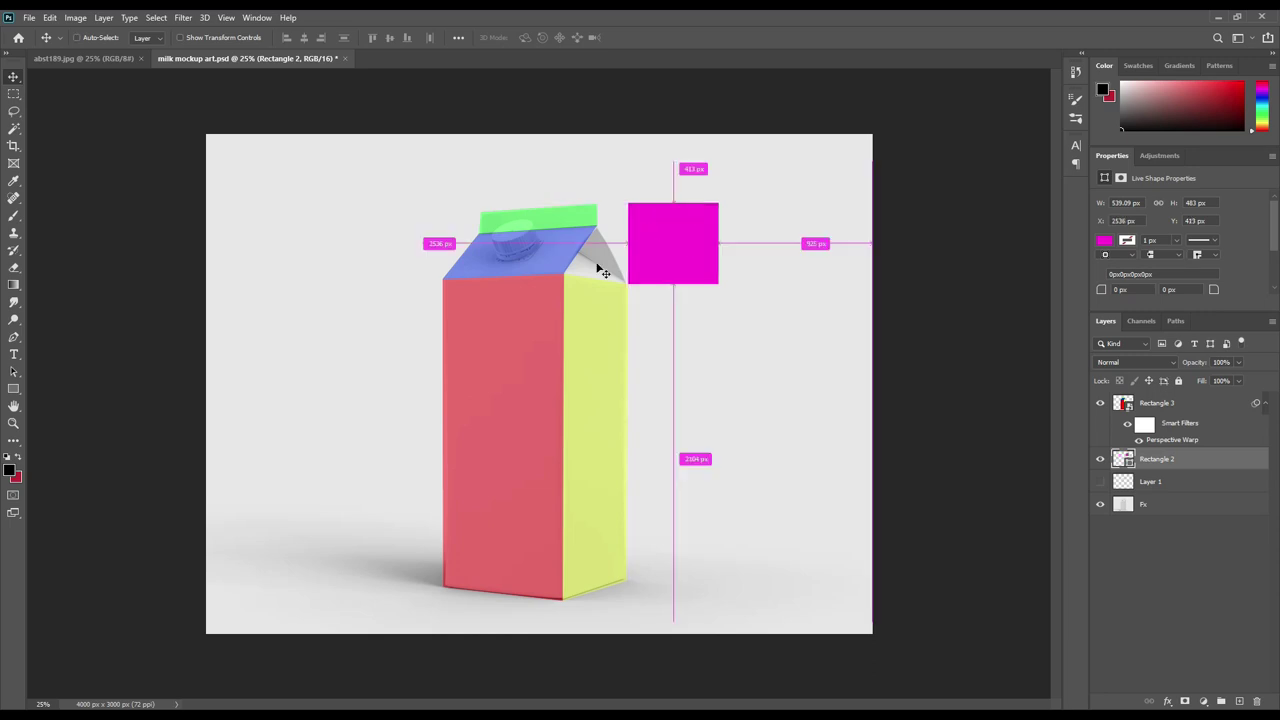
{"action": "key", "text": "ctrl+j"}
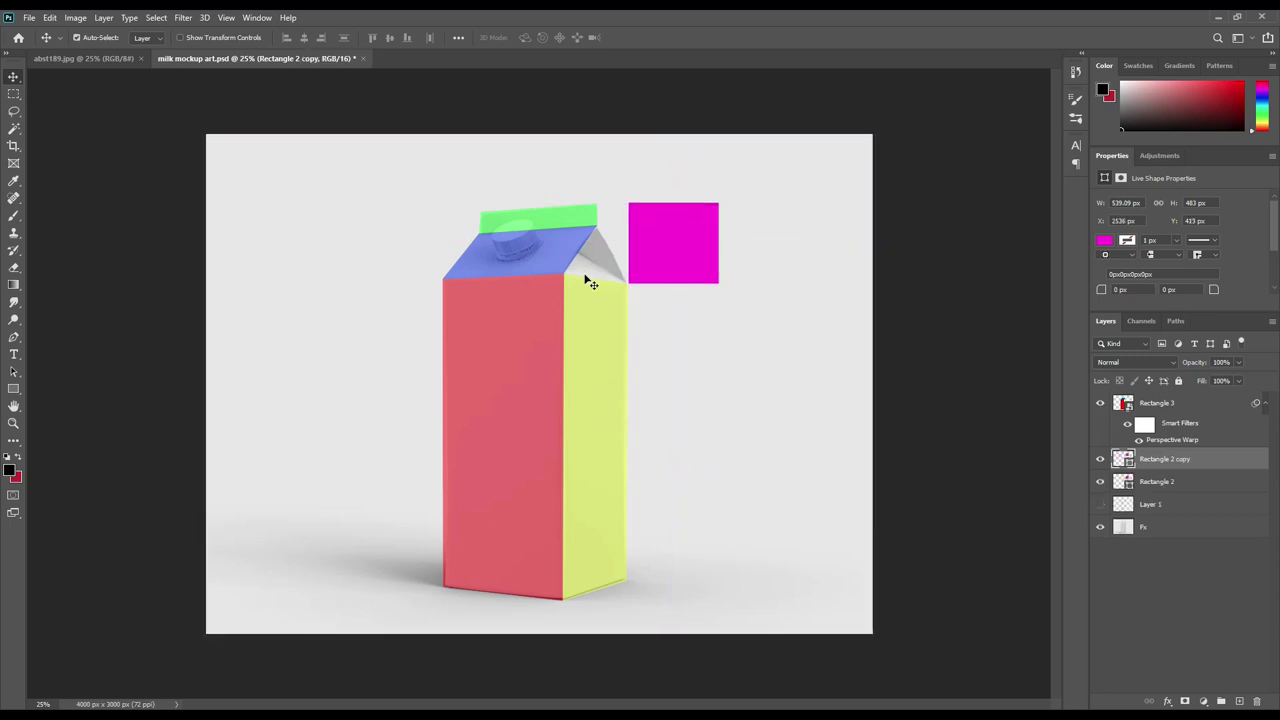
{"action": "left_click", "coordinate": [667, 231]}
{"action": "left_click_drag", "start_coordinate": [686, 234], "coordinate": [762, 234]}
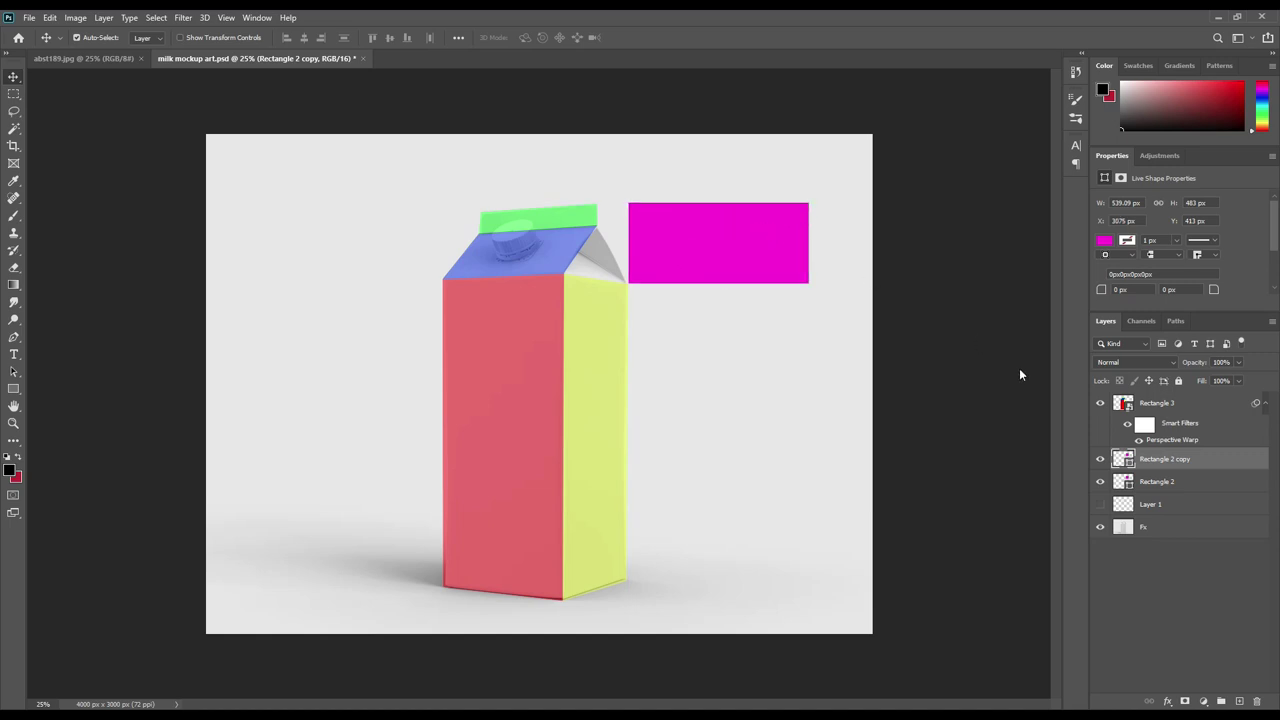
Recolour the copied square cyan and select both square layers
{"action": "double_click", "coordinate": [1124, 459]}
{"action": "left_click", "coordinate": [1023, 313]}
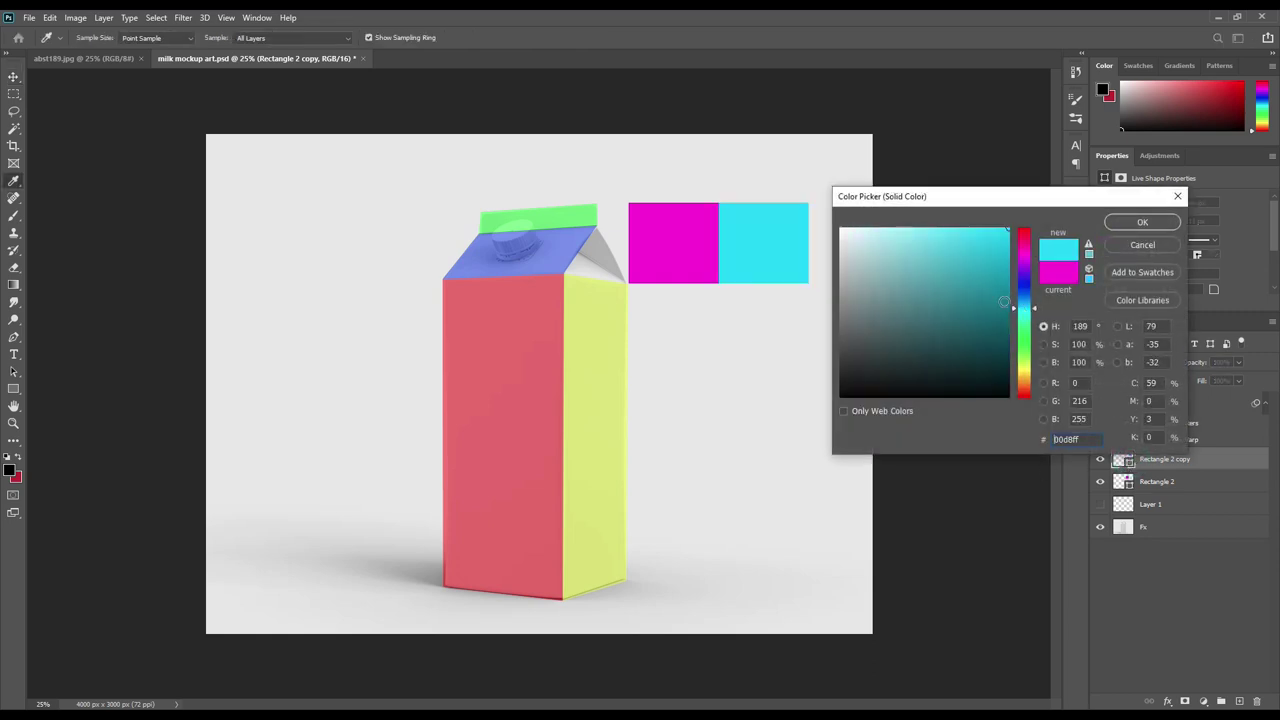
{"action": "left_click", "coordinate": [1140, 222]}
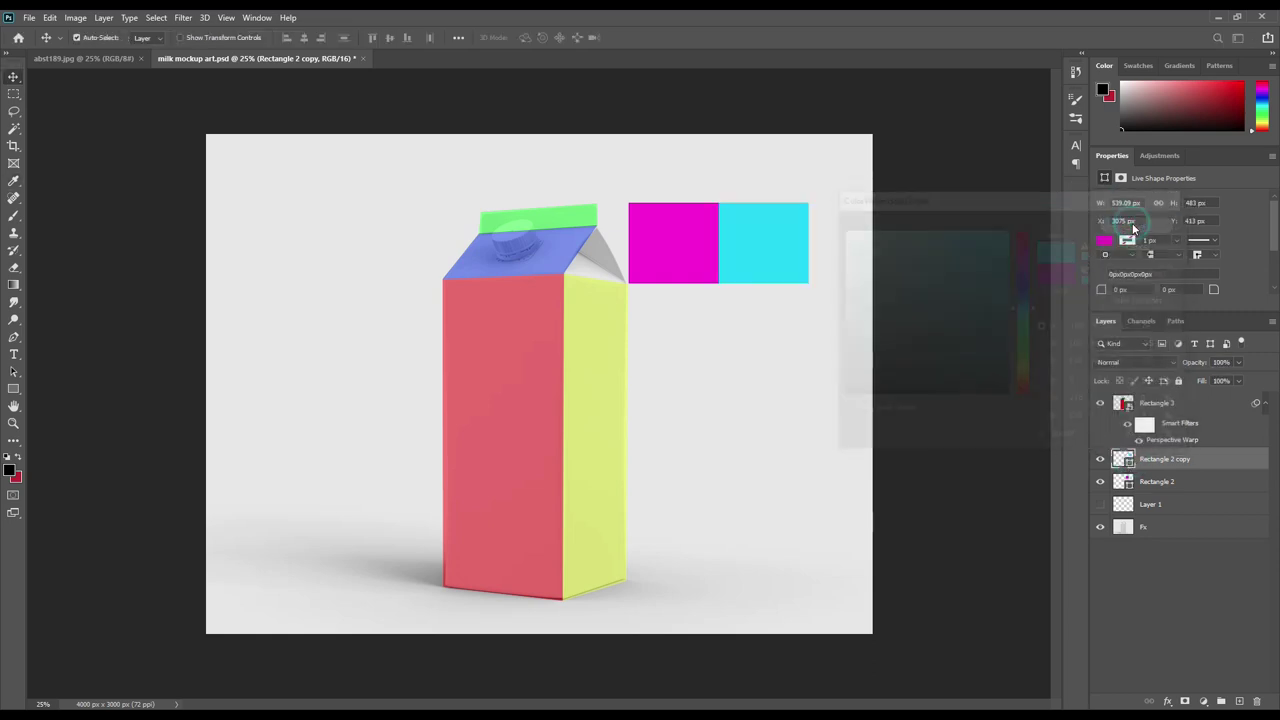
{"action": "left_click", "coordinate": [1175, 484], "text": "shift"}
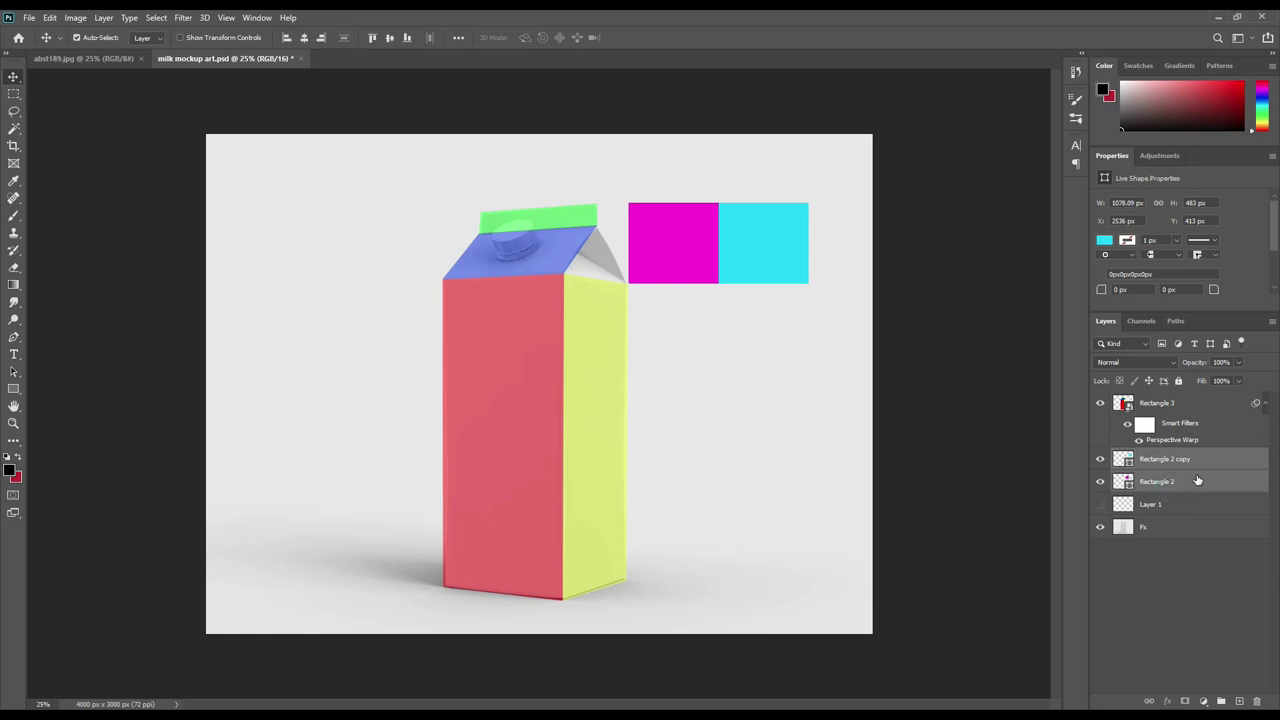
Convert the selected magenta and cyan square layers into one smart object, Rectangle 2 copy
{"action": "right_click", "coordinate": [1197, 481]}
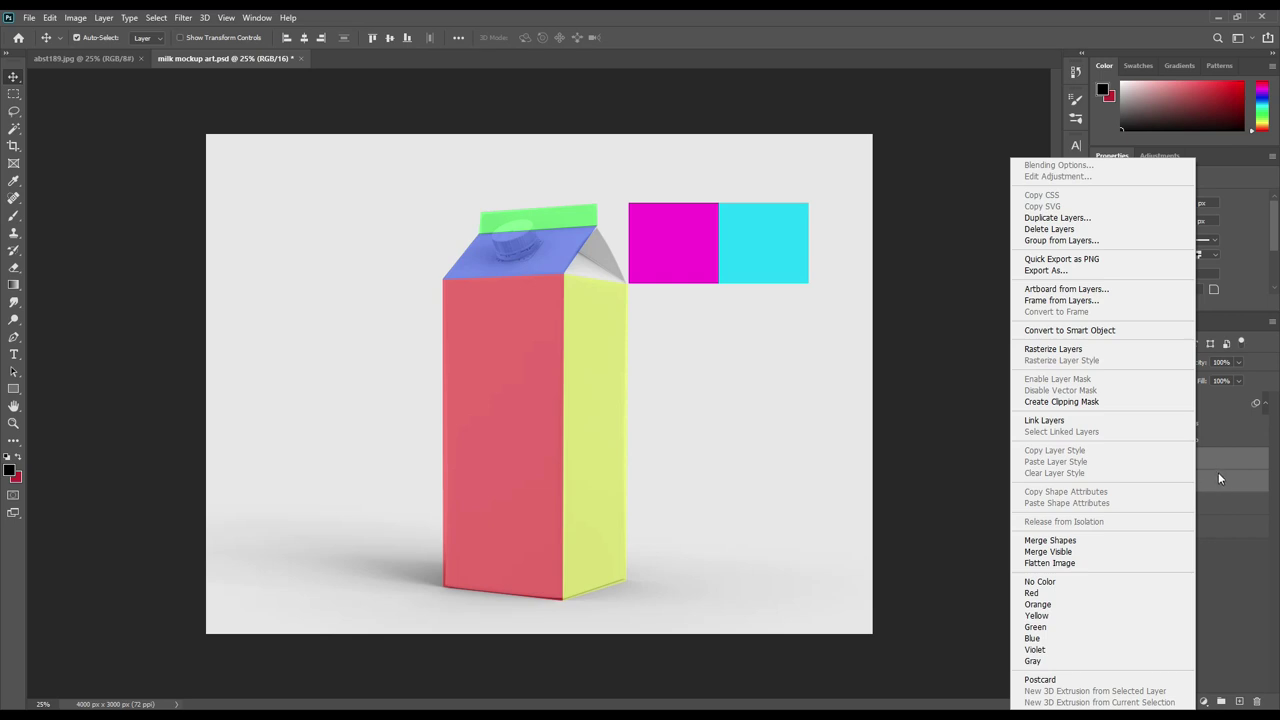
{"action": "left_click", "coordinate": [1118, 332]}
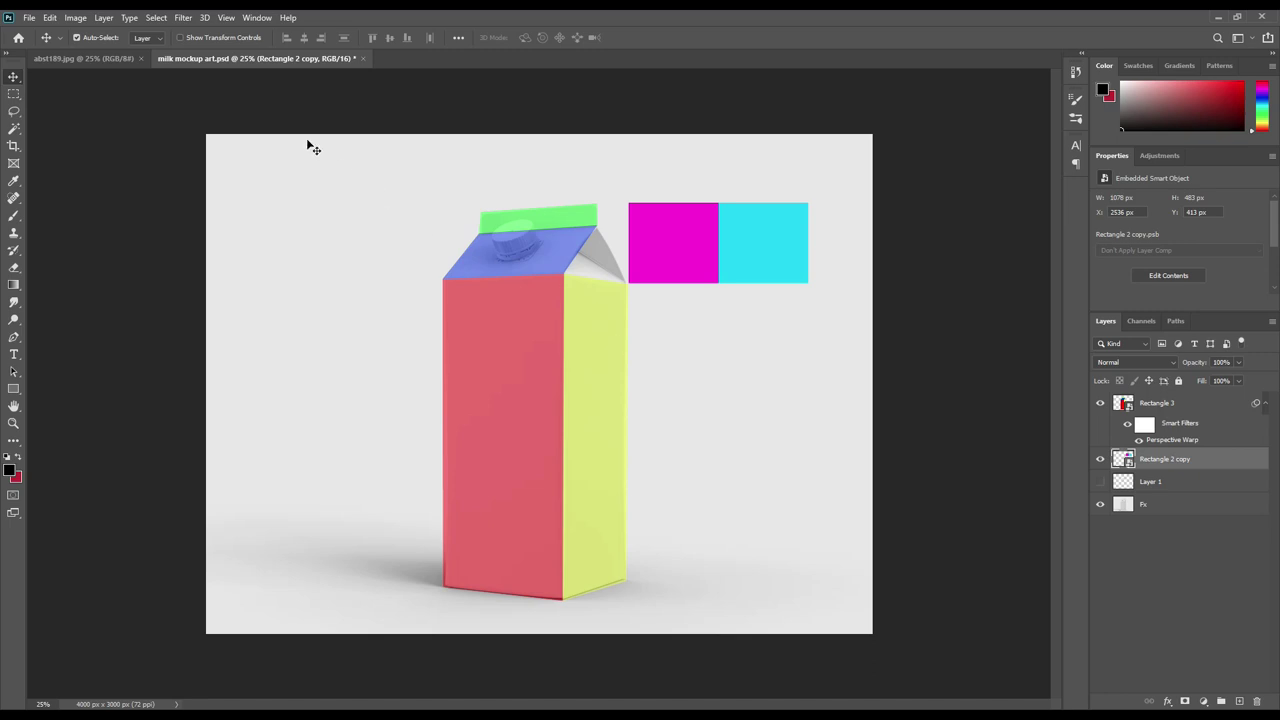
{"action": "left_click", "coordinate": [49, 17]}
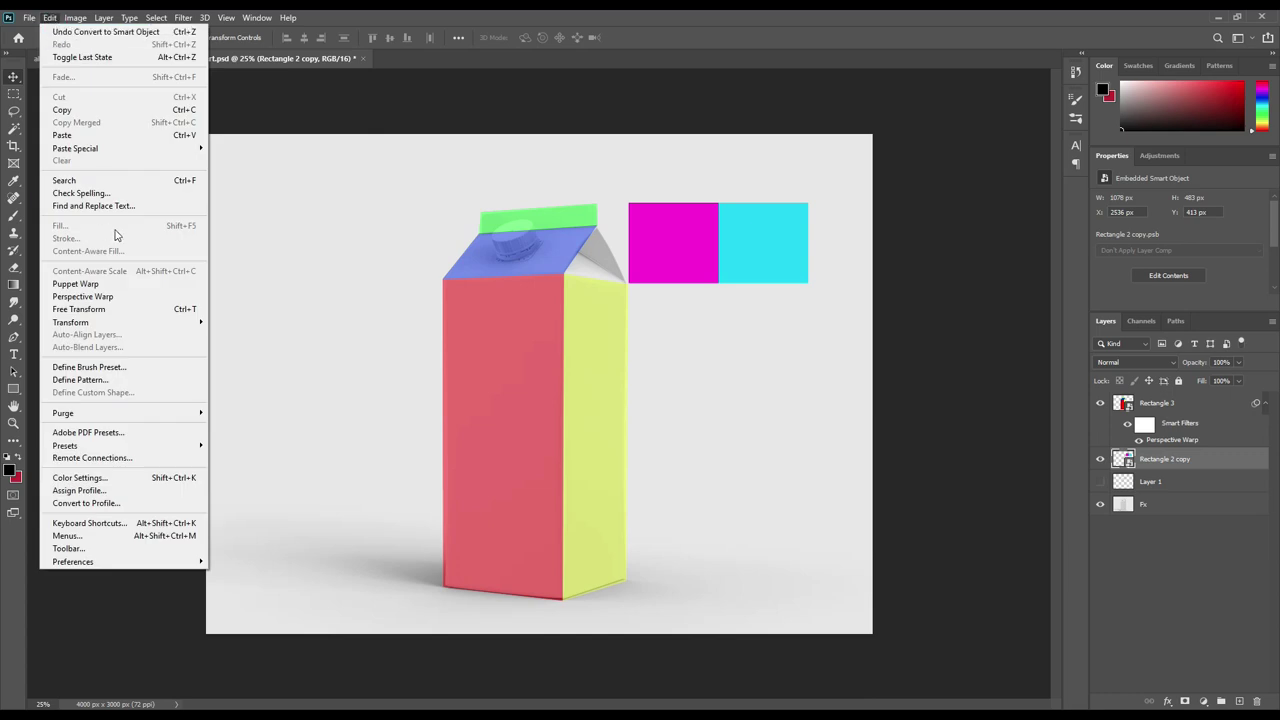
Start Perspective Warp and lay two joined planes over the magenta and cyan squares
{"action": "left_click", "coordinate": [121, 298]}
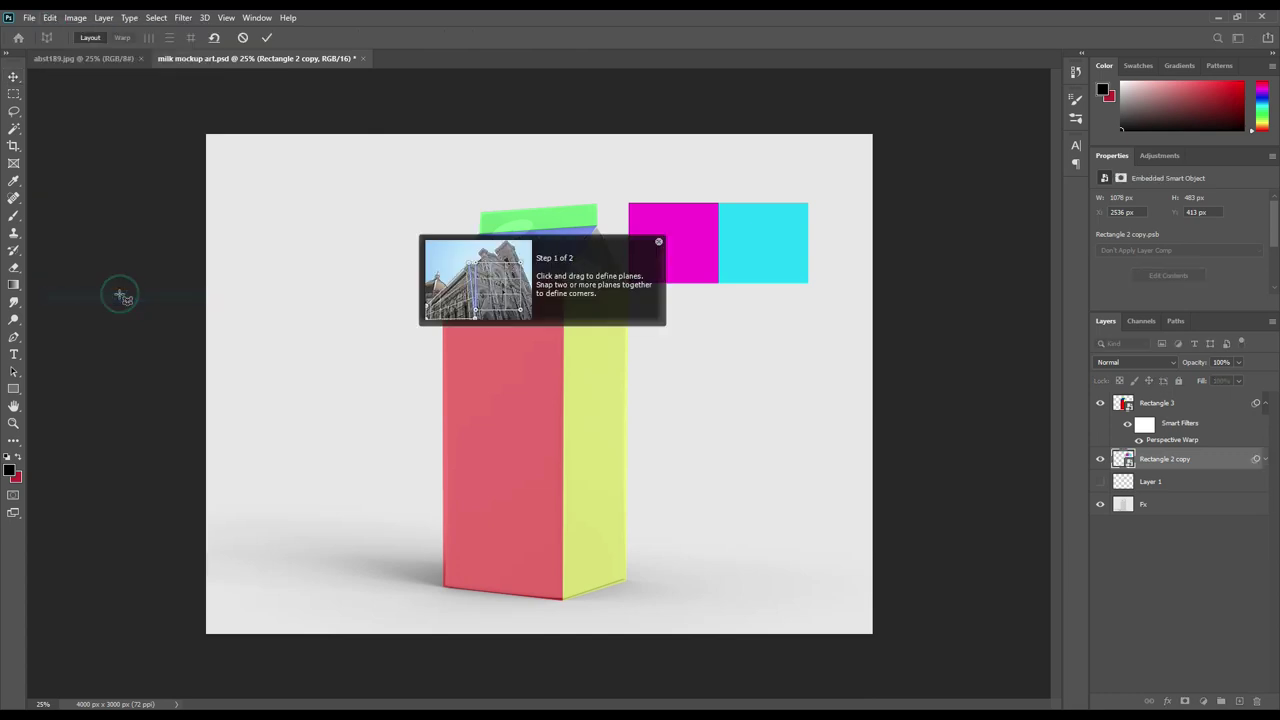
{"action": "left_click", "coordinate": [658, 244]}
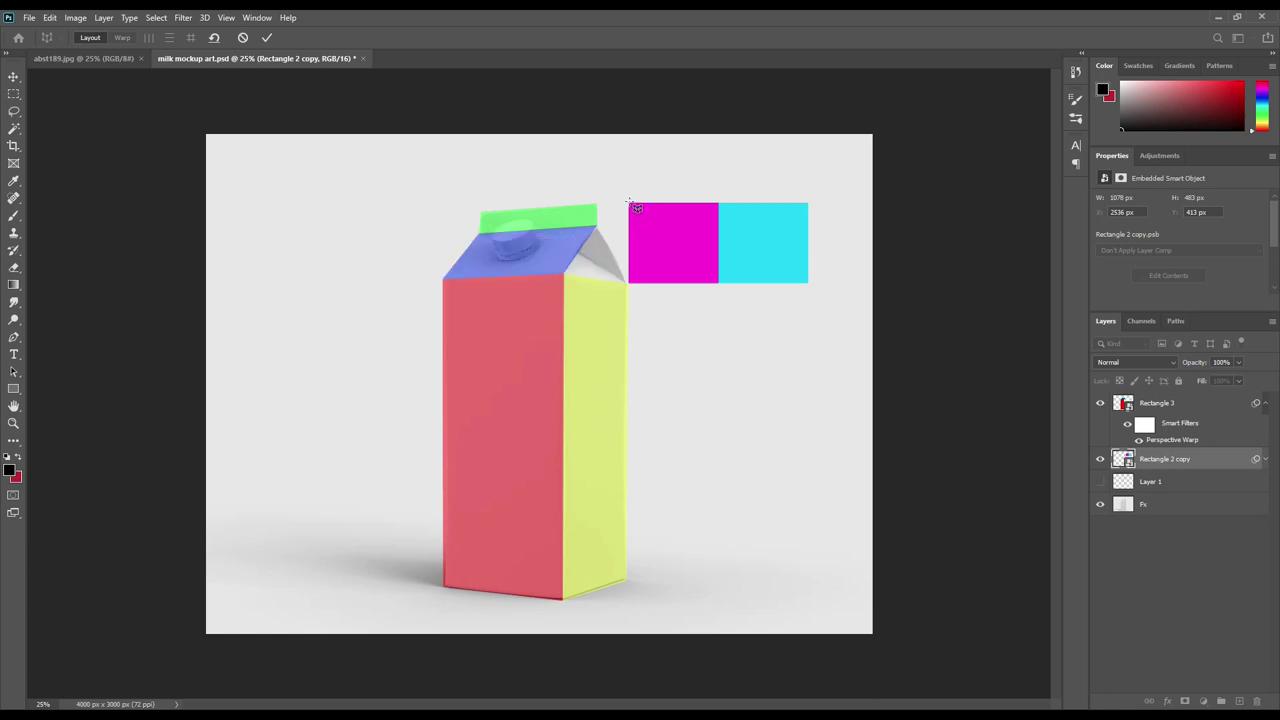
{"action": "left_click_drag", "start_coordinate": [628, 202], "coordinate": [717, 283]}
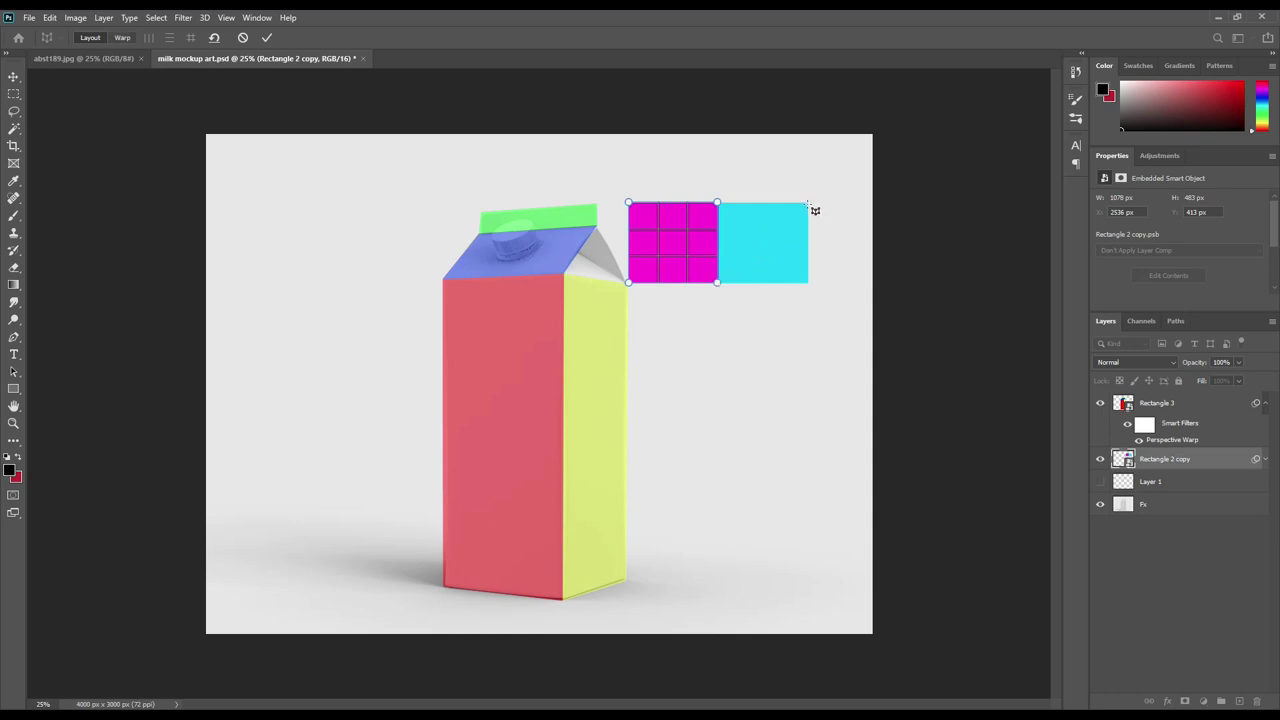
{"action": "left_click_drag", "start_coordinate": [808, 203], "coordinate": [724, 283]}
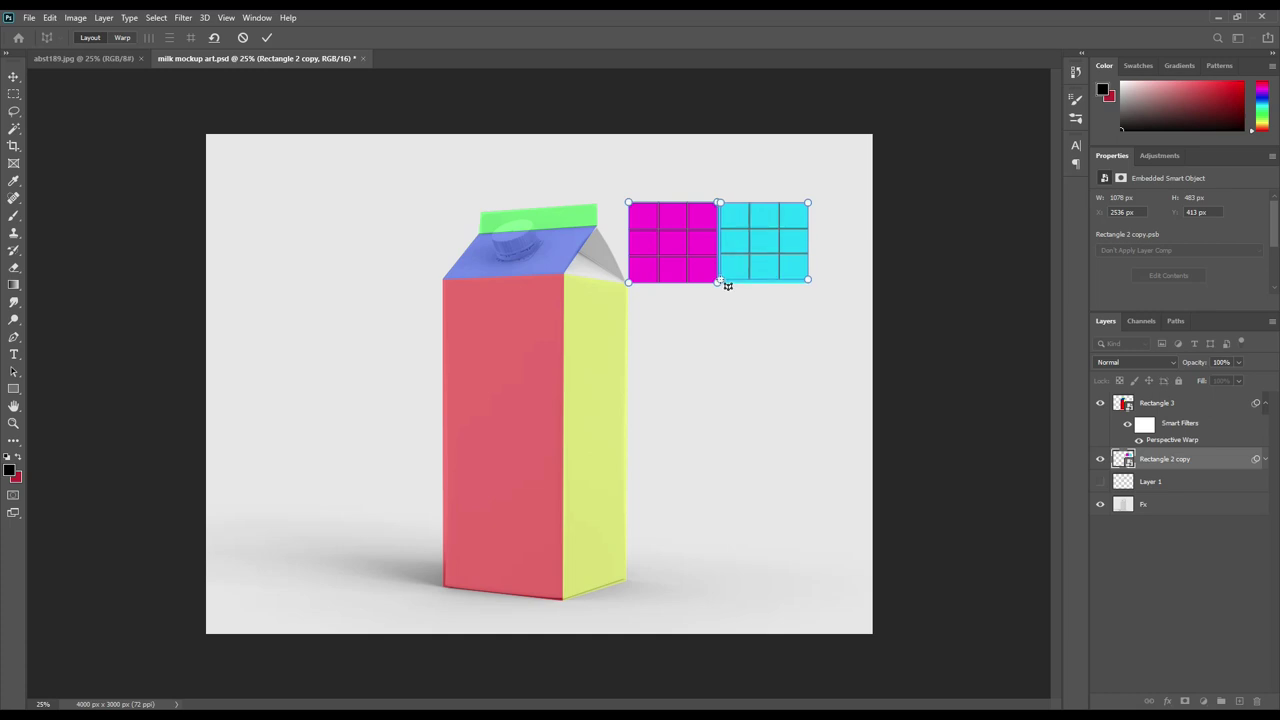
{"action": "left_click_drag", "start_coordinate": [730, 286], "coordinate": [720, 281]}
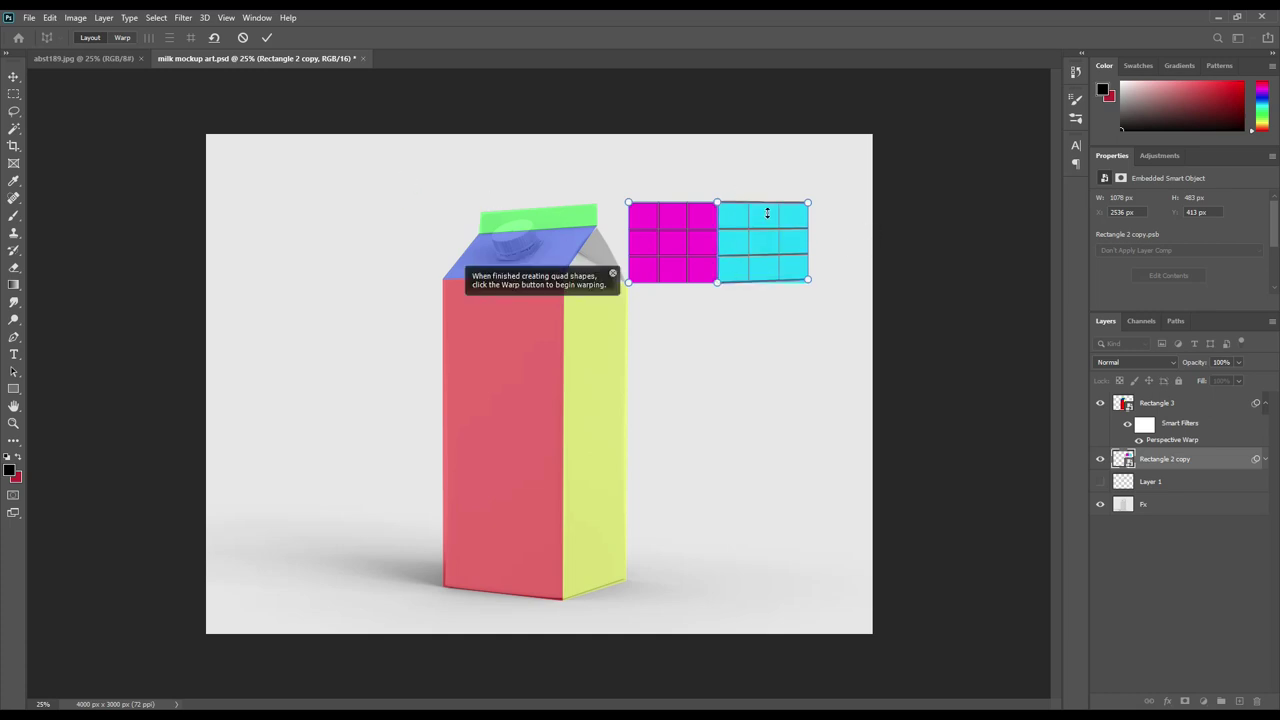
Zoom in and adjust the grid's top-left, top-right and bottom-right corner pins
{"action": "key", "text": "ctrl+plus"}
{"action": "key", "text": "ctrl+plus"}
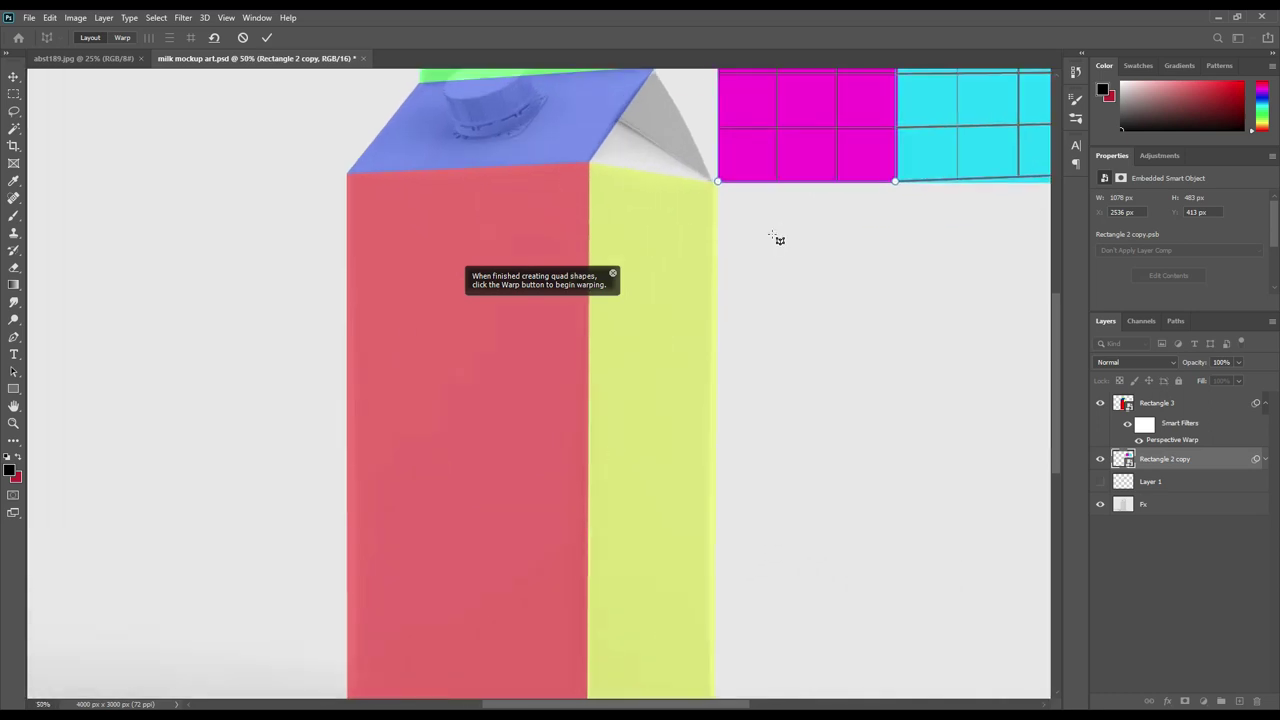
{"action": "key", "text": "ctrl+plus"}
{"action": "mouse_move", "coordinate": [829, 109]}
{"action": "left_mouse_down"}
{"action": "mouse_move", "coordinate": [629, 320]}
{"action": "mouse_move", "coordinate": [573, 408]}
{"action": "left_mouse_up"}
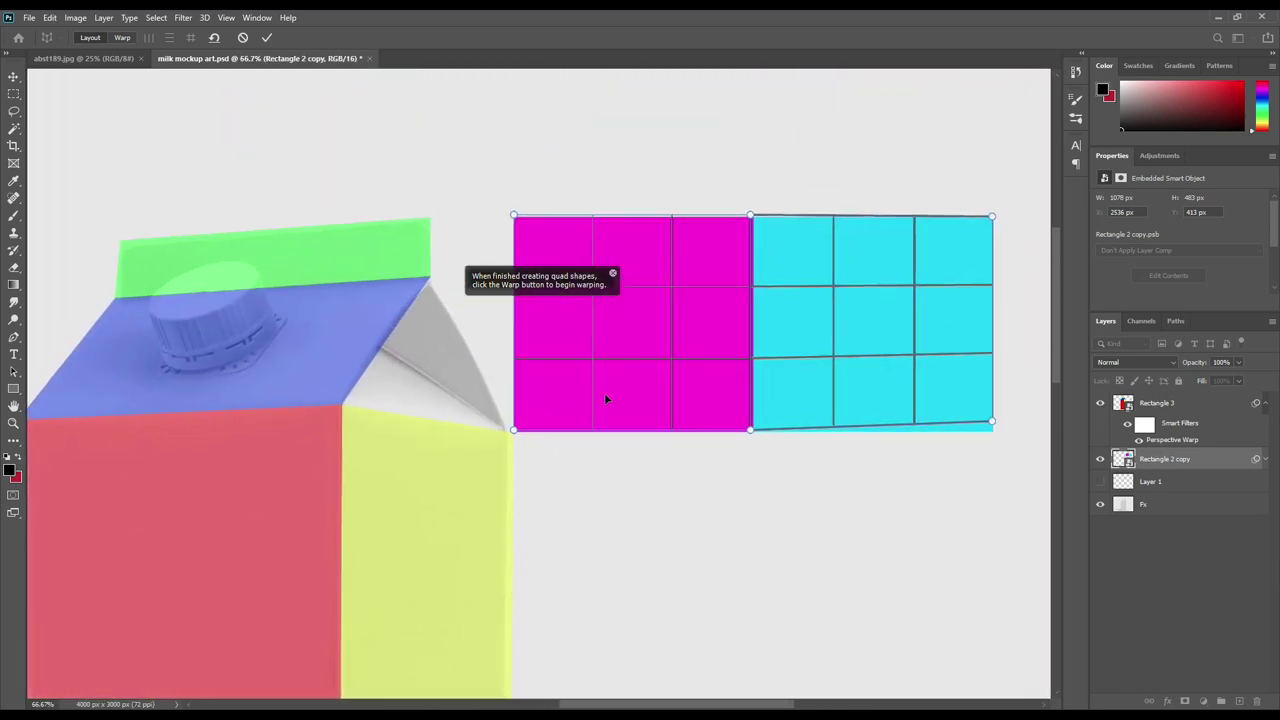
{"action": "key", "text": "ctrl+plus"}
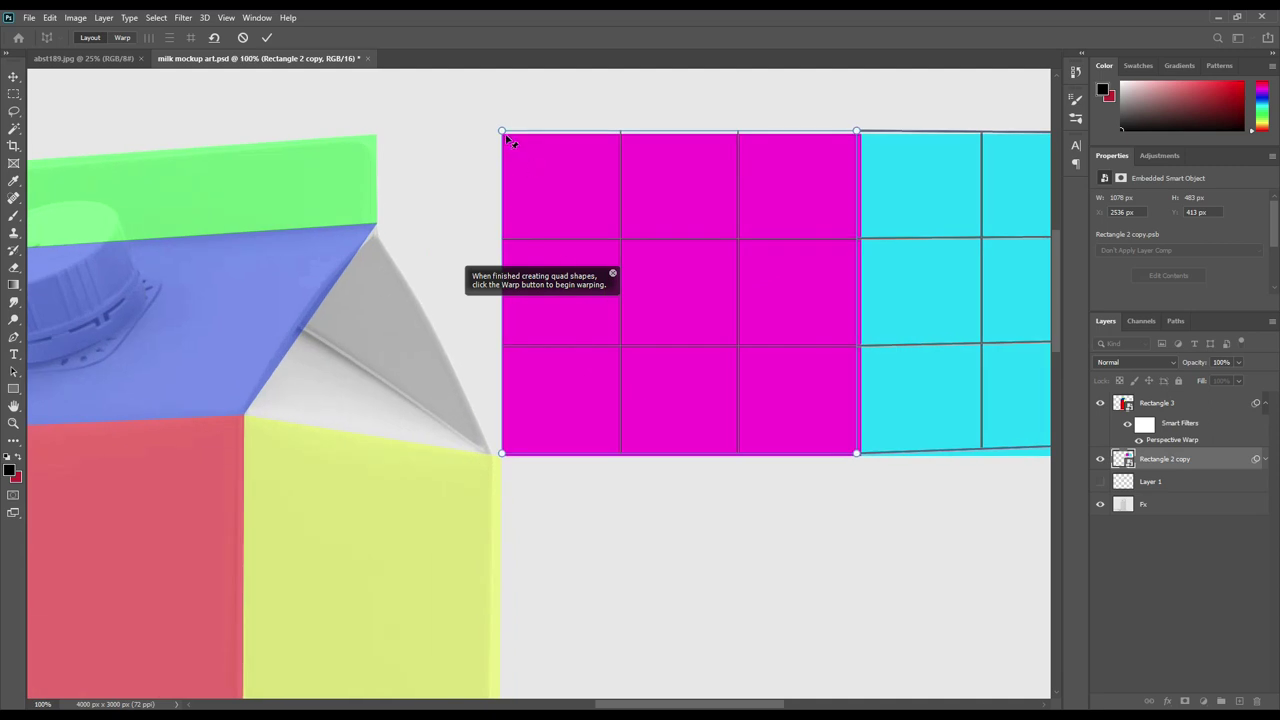
{"action": "left_click_drag", "start_coordinate": [506, 136], "coordinate": [506, 140]}
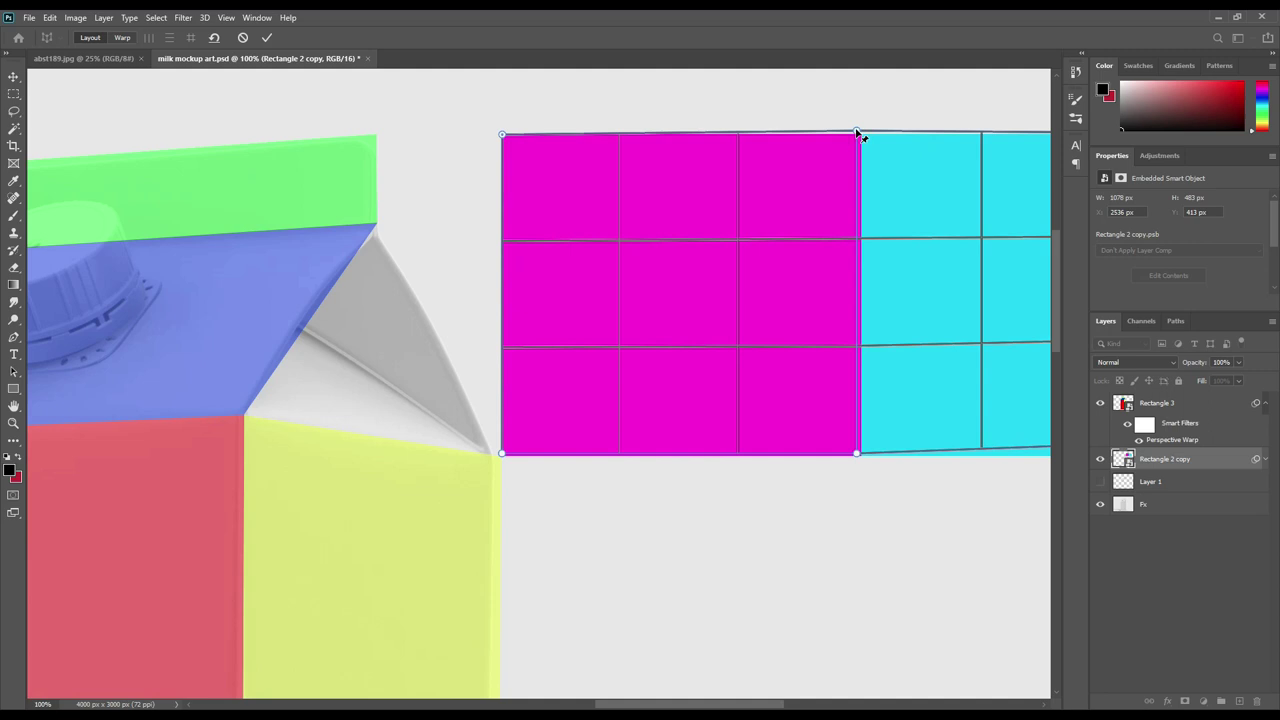
{"action": "left_click_drag", "start_coordinate": [856, 132], "coordinate": [861, 134]}
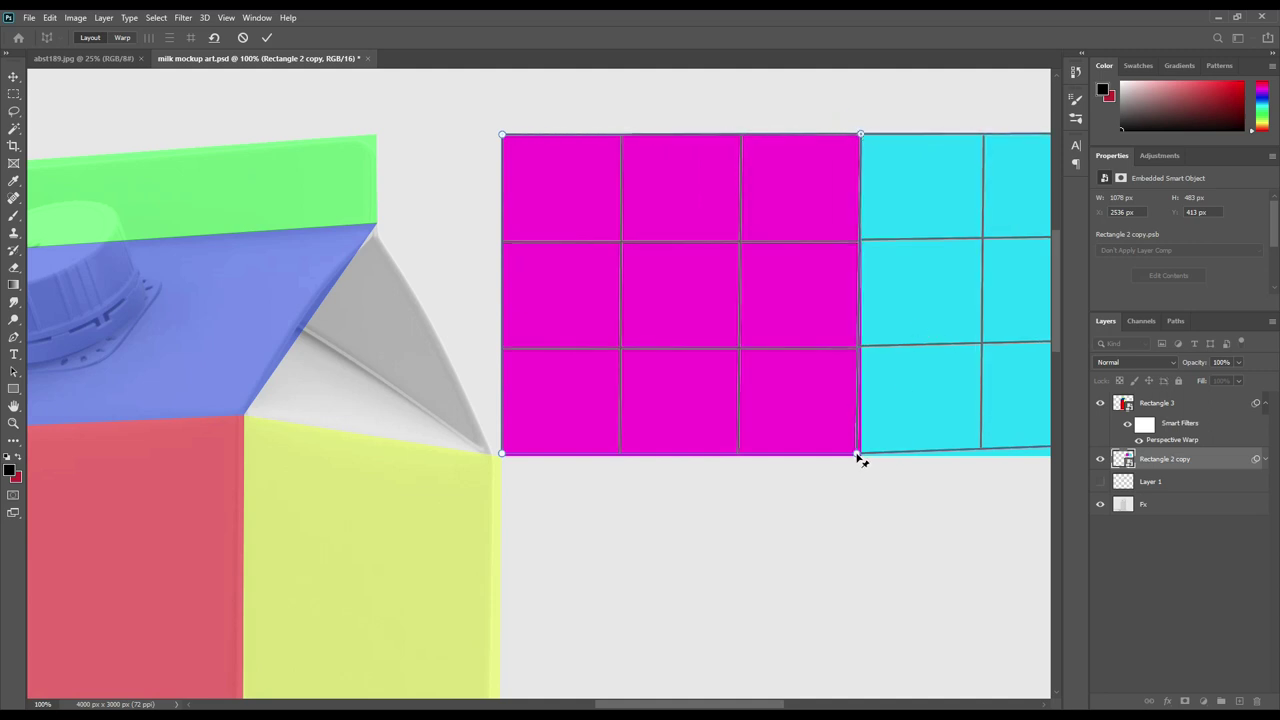
{"action": "left_click_drag", "start_coordinate": [856, 454], "coordinate": [861, 457]}
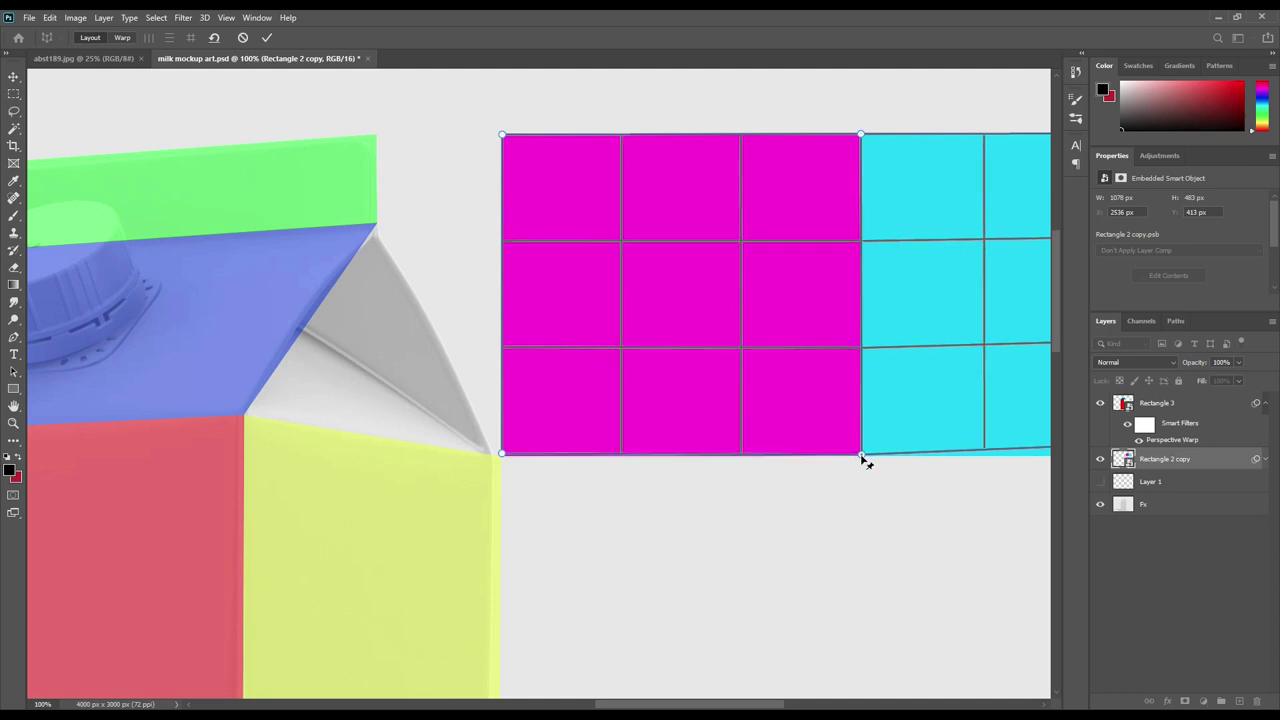
Lower the grid's bottom-left pin and straighten its bottom edge
{"action": "left_click", "coordinate": [502, 454]}
{"action": "left_click_drag", "start_coordinate": [503, 459], "coordinate": [503, 461]}
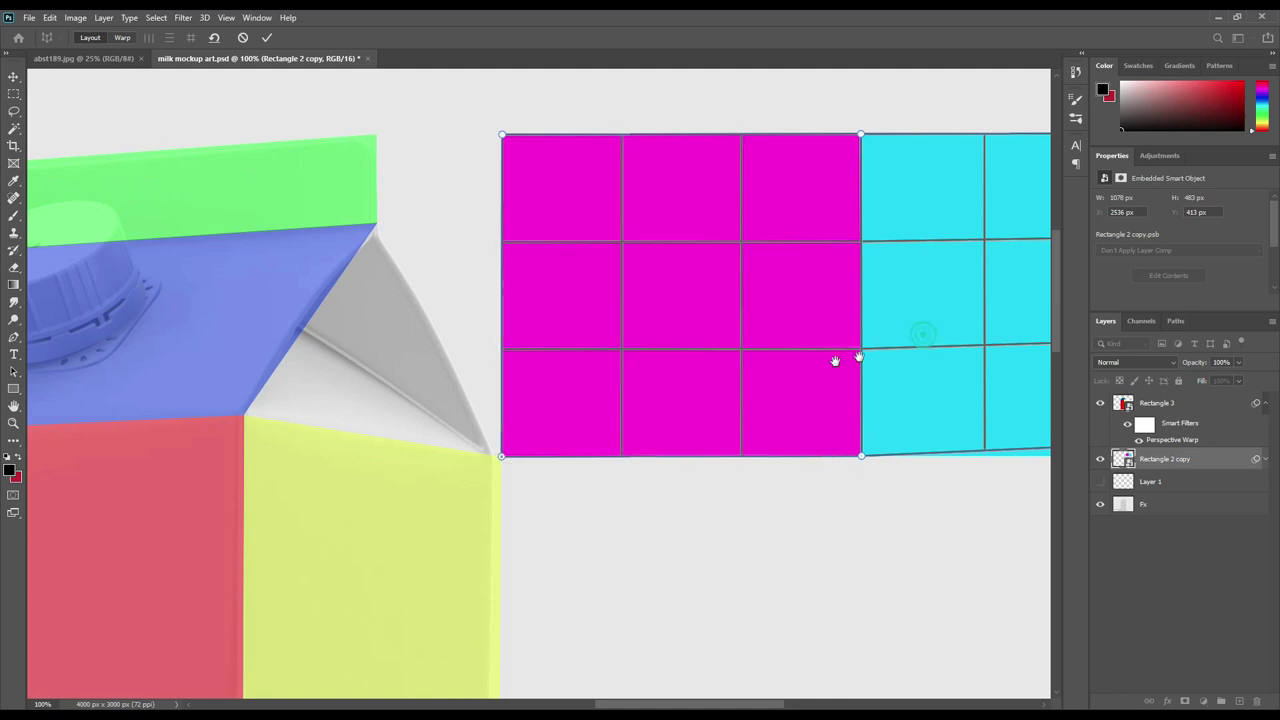
{"action": "left_click_drag", "start_coordinate": [834, 357], "coordinate": [651, 371]}
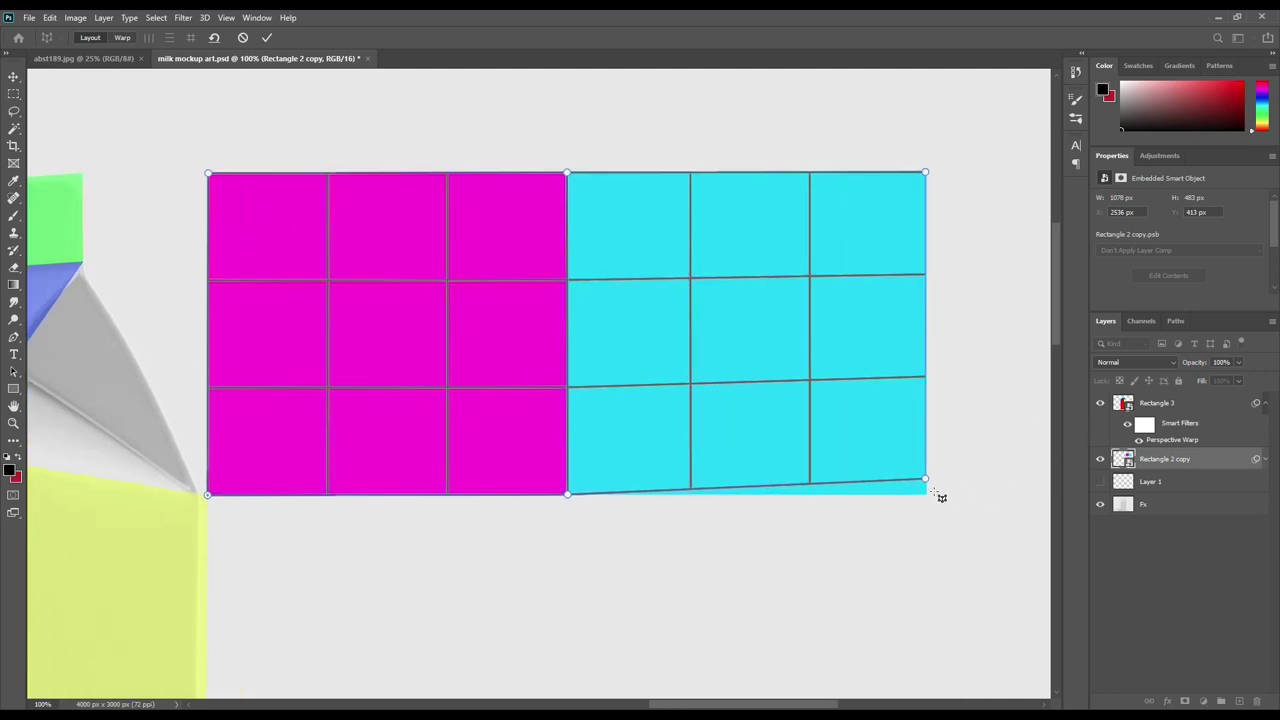
{"action": "left_click_drag", "start_coordinate": [925, 481], "coordinate": [925, 493]}
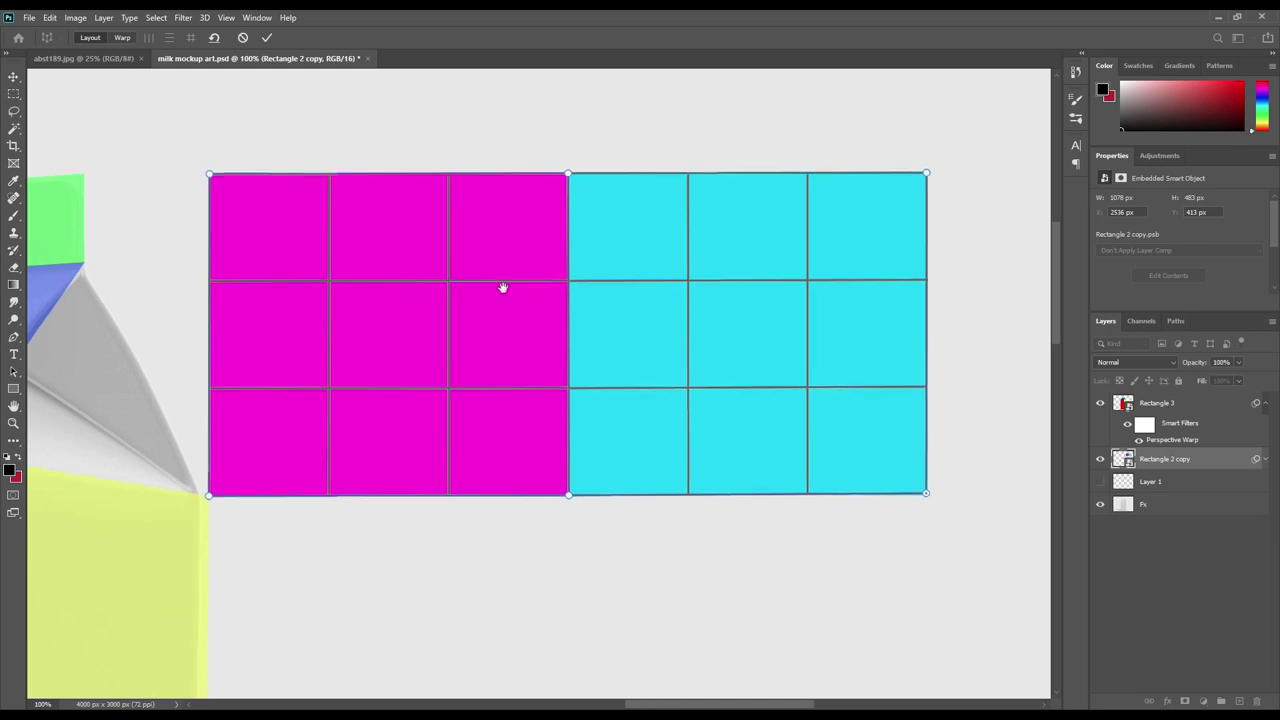
{"action": "scroll", "coordinate": [508, 286], "scroll_direction": "left", "scroll_amount": 5}
{"action": "key", "text": "ctrl+minus"}
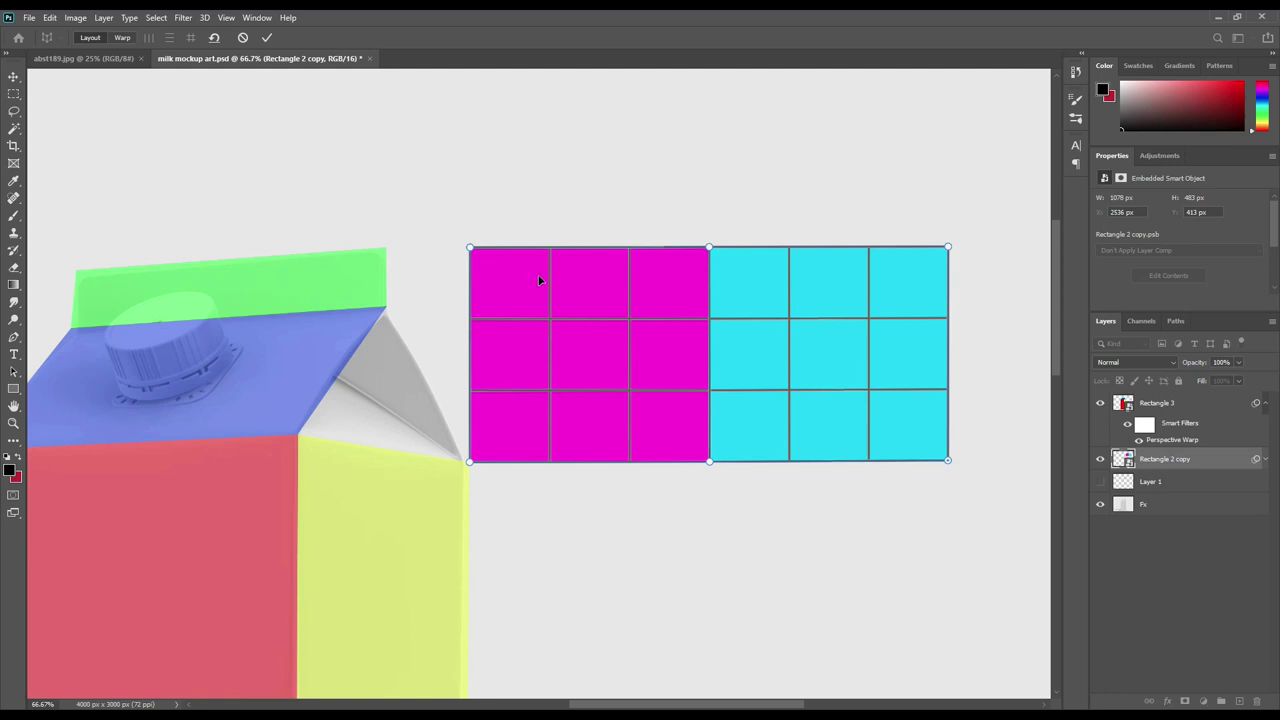
Commit the Perspective Warp, set Rectangle 2 copy to 56% opacity and move it over the carton's top corner
{"action": "left_click", "coordinate": [268, 39]}
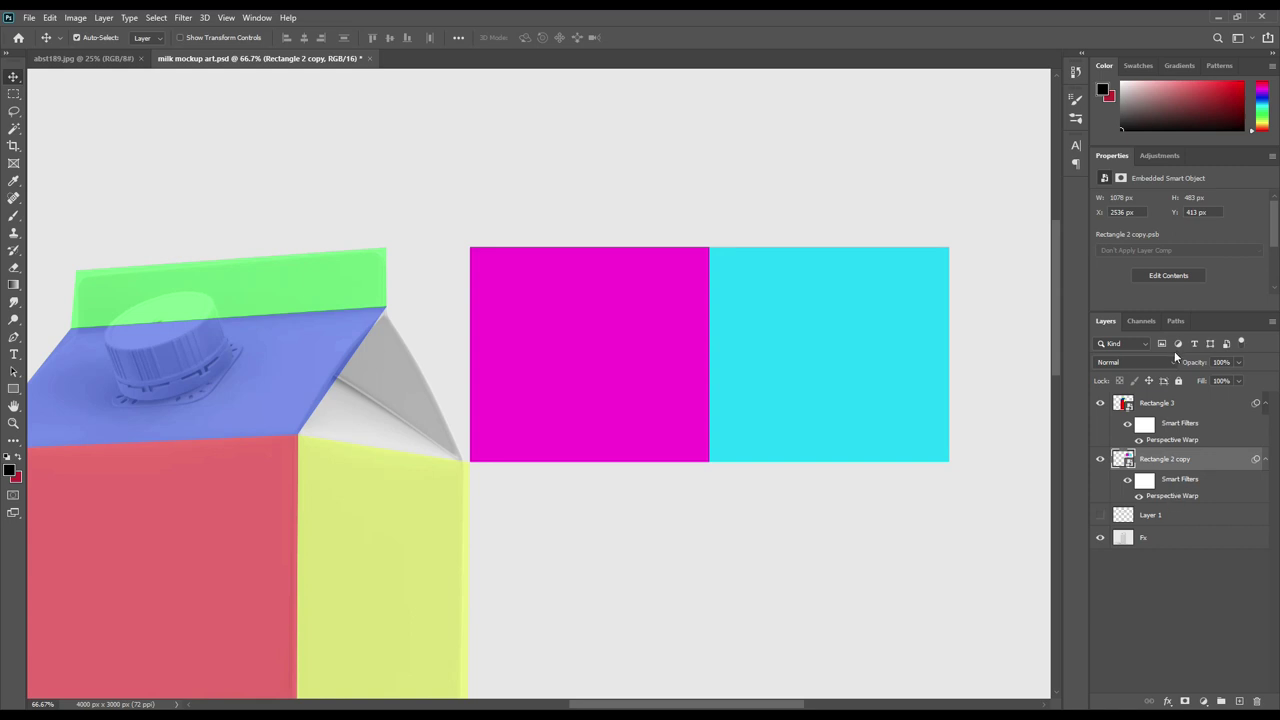
{"action": "left_click_drag", "start_coordinate": [1195, 364], "coordinate": [1184, 362]}
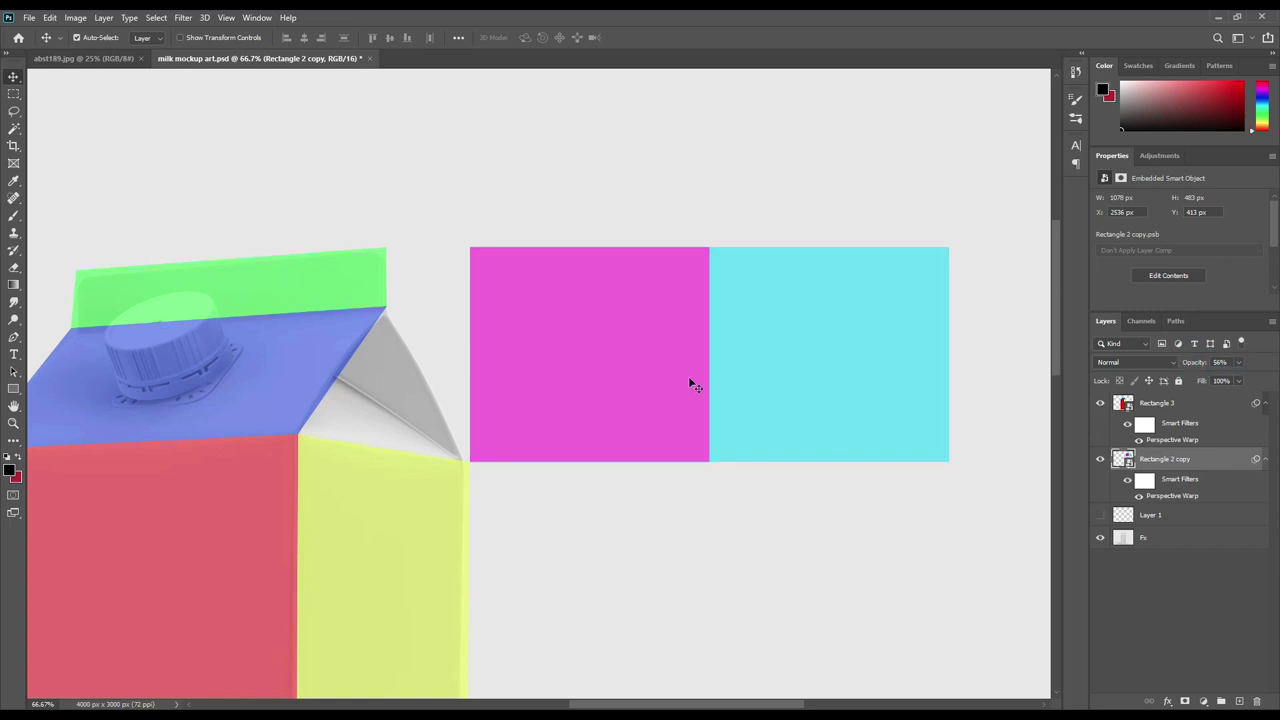
{"action": "left_click_drag", "start_coordinate": [630, 316], "coordinate": [438, 355]}
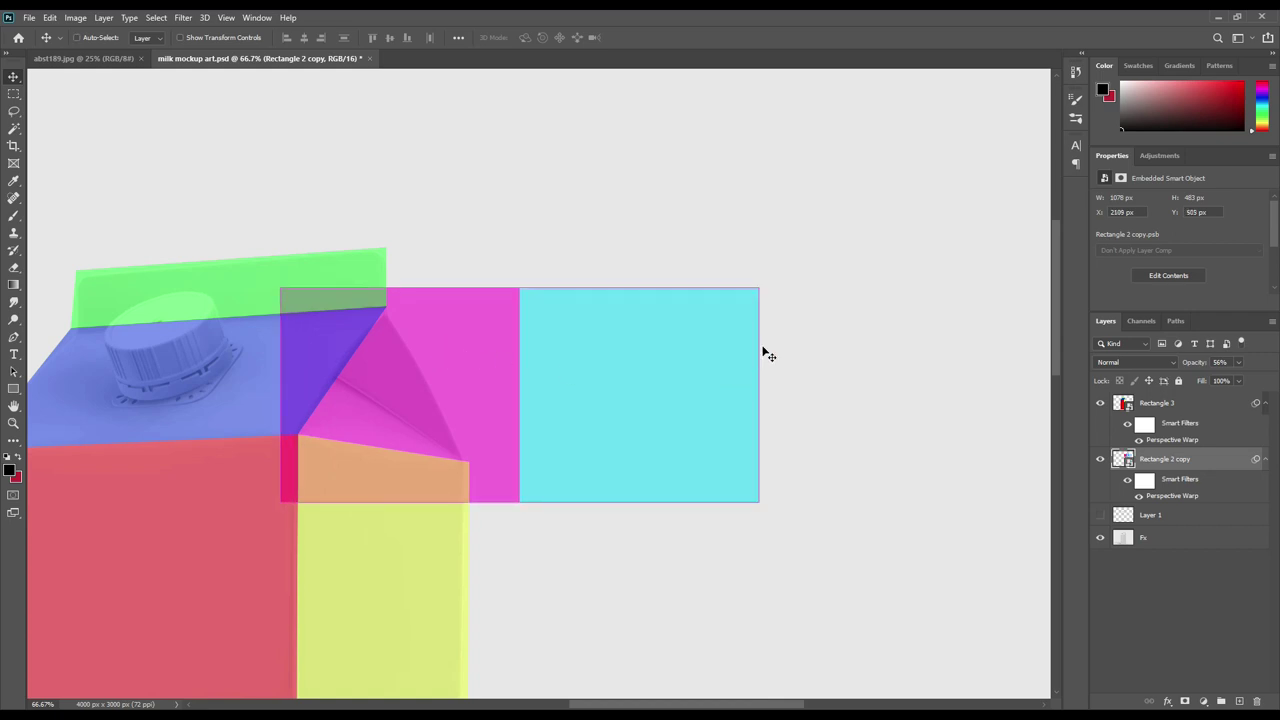
{"action": "key", "text": "ctrl+t"}
Scale the translucent magenta and cyan rectangle down to 829 × 372 px over the carton's gable
{"action": "left_click", "coordinate": [647, 283]}
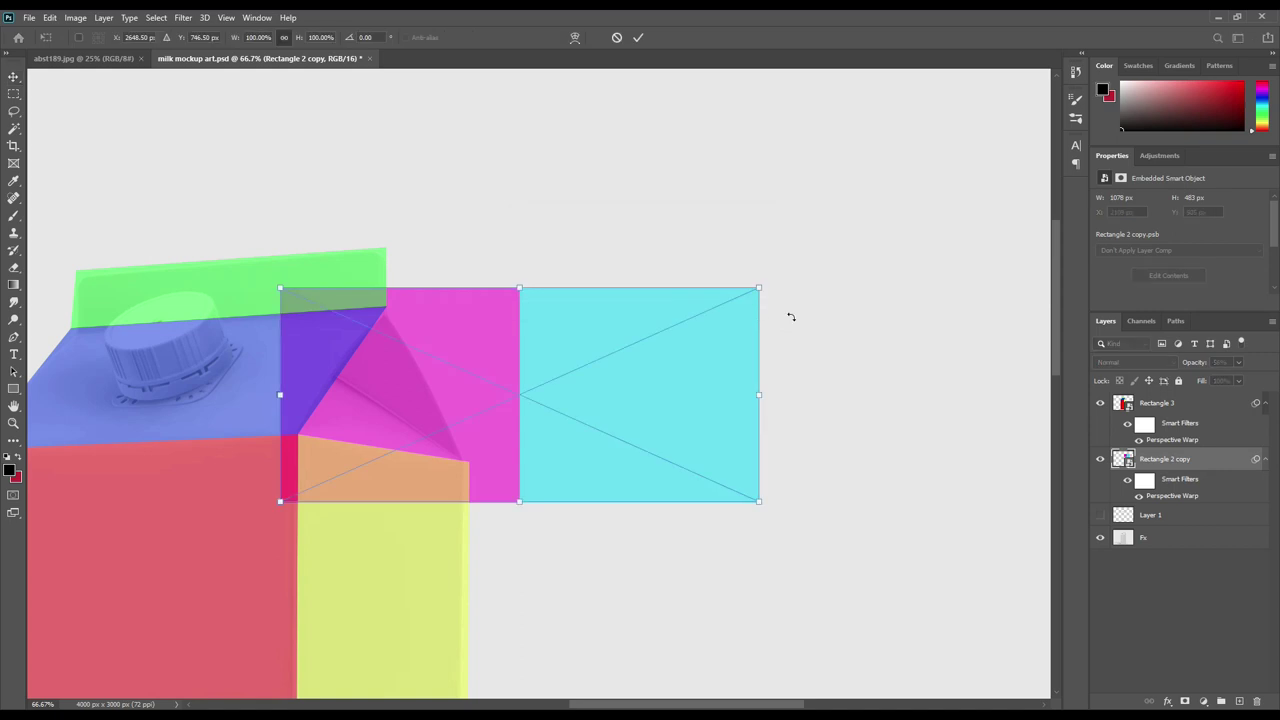
{"action": "left_click_drag", "start_coordinate": [758, 289], "coordinate": [650, 342]}
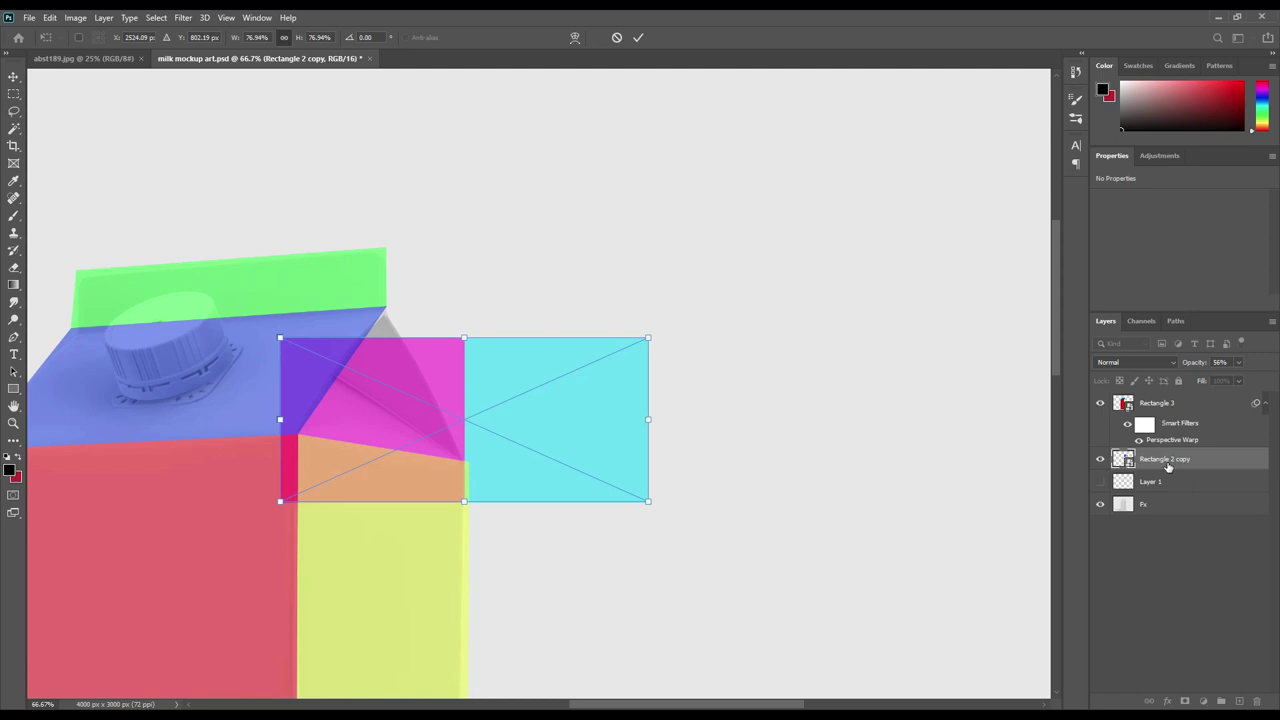
{"action": "left_click", "coordinate": [49, 17]}
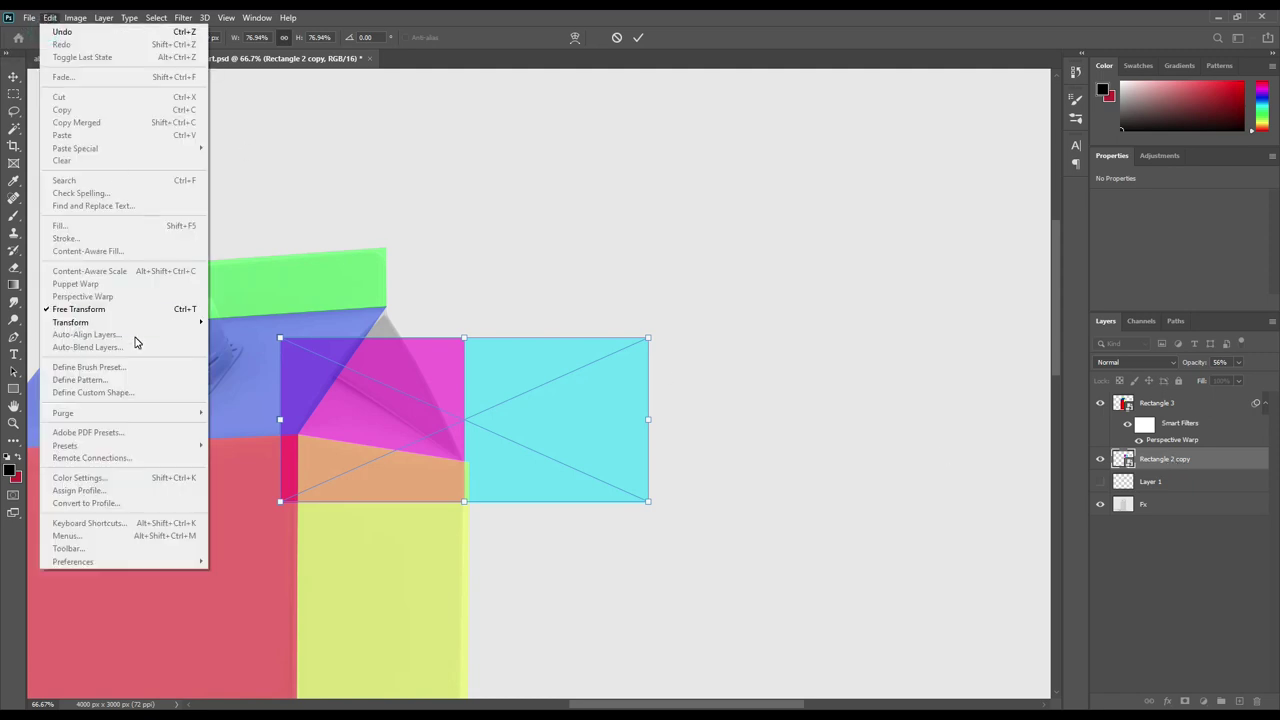
{"action": "left_click", "coordinate": [640, 40]}
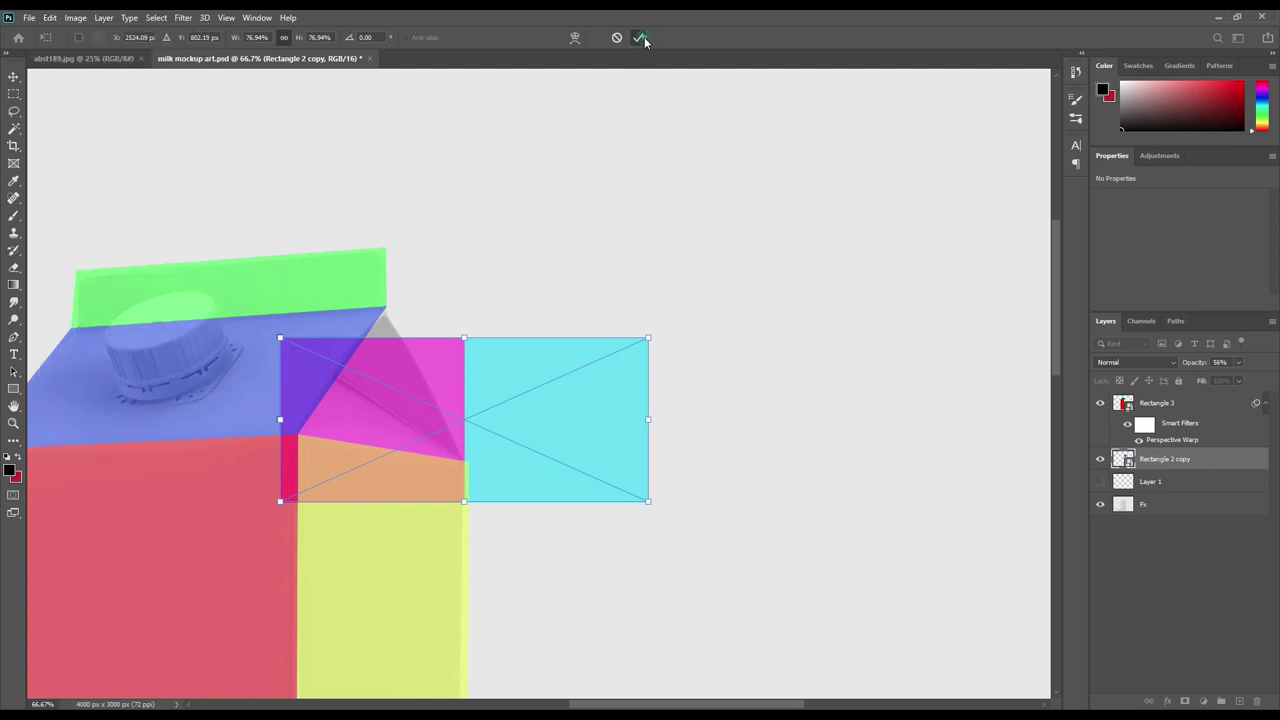
{"action": "left_click", "coordinate": [50, 17]}
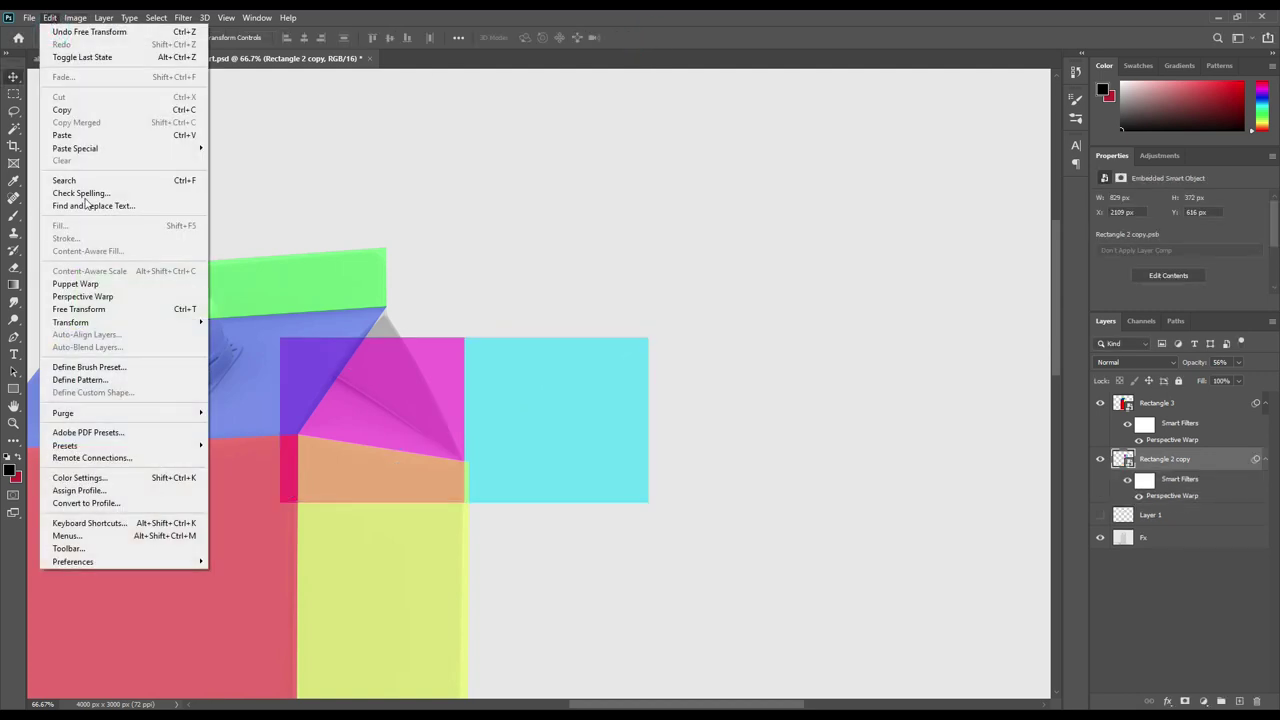
Start a Perspective Warp and align the planes' shared points with the carton's fold and corner
{"action": "left_click", "coordinate": [108, 310]}
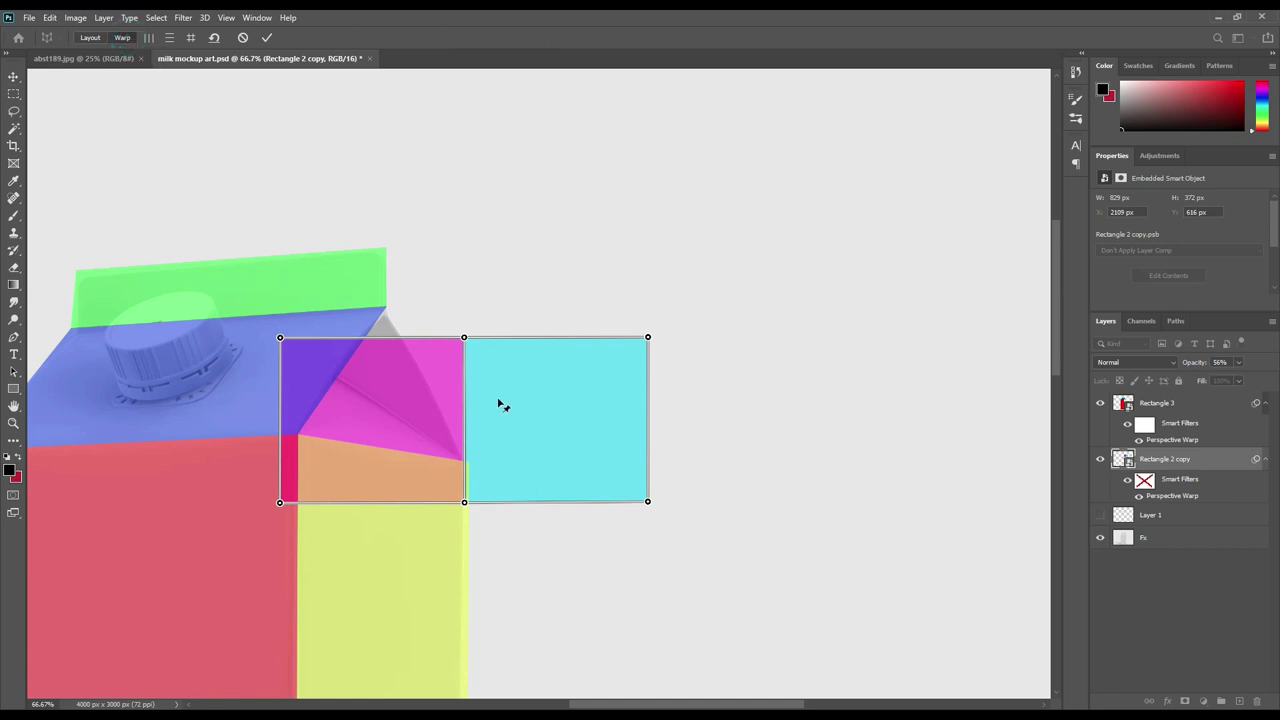
{"action": "left_click_drag", "start_coordinate": [464, 338], "coordinate": [347, 370]}
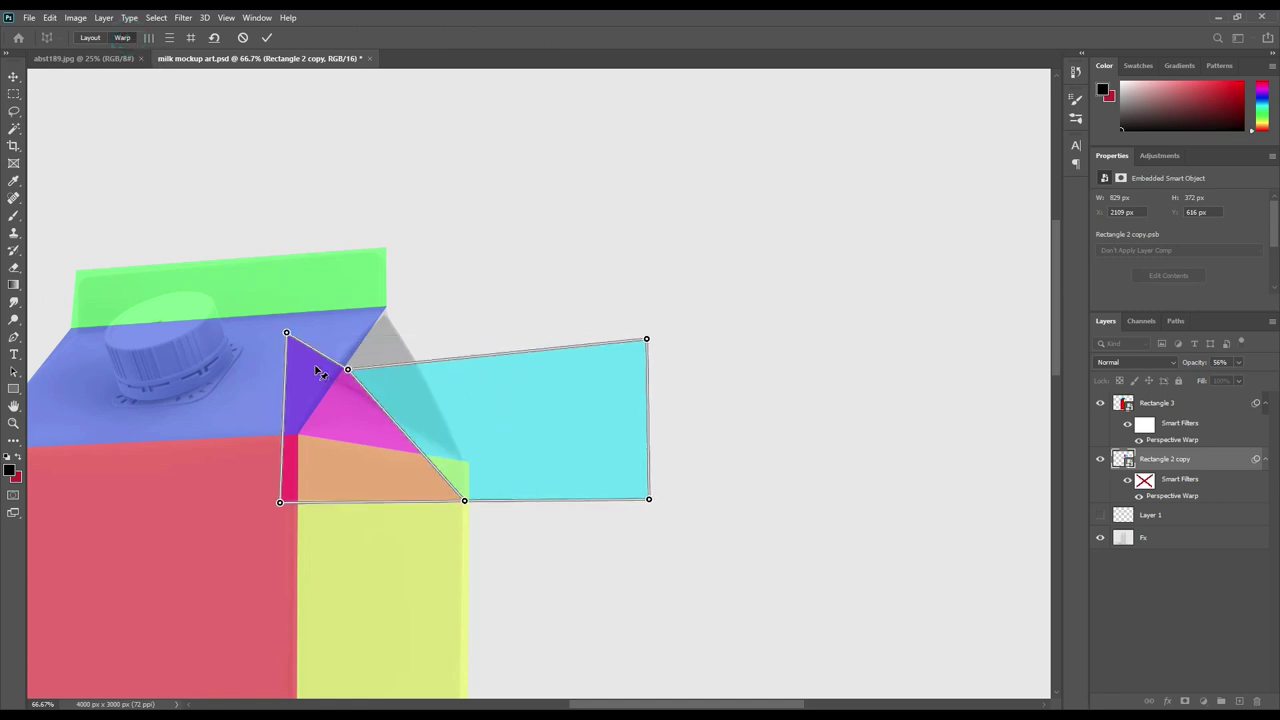
{"action": "left_click_drag", "start_coordinate": [286, 334], "coordinate": [214, 361]}
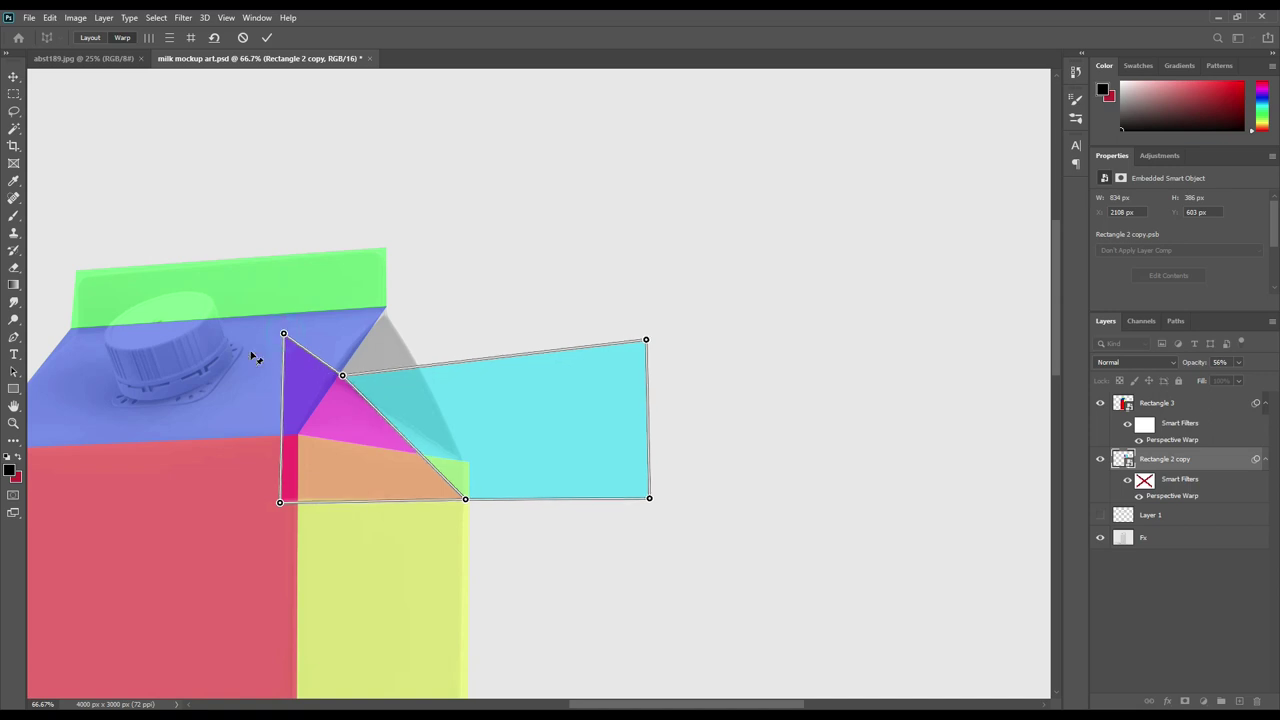
{"action": "left_click_drag", "start_coordinate": [354, 368], "coordinate": [318, 364]}
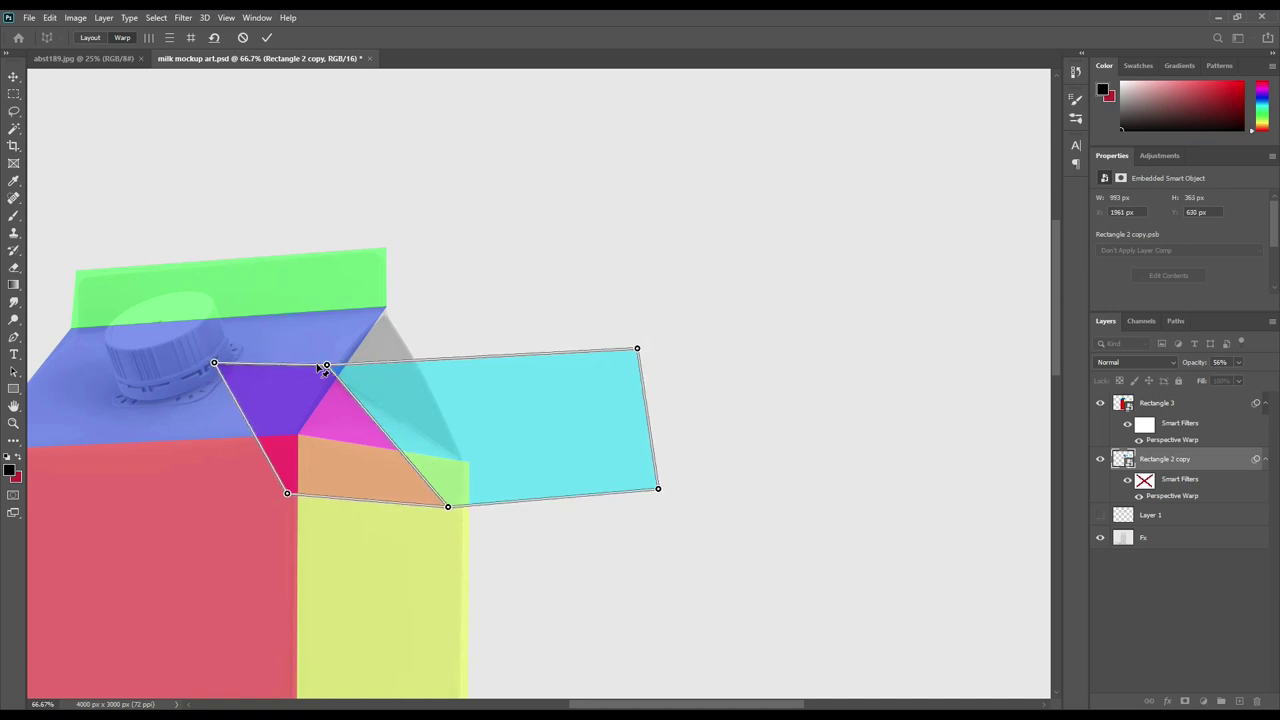
{"action": "left_click_drag", "start_coordinate": [448, 507], "coordinate": [461, 468]}
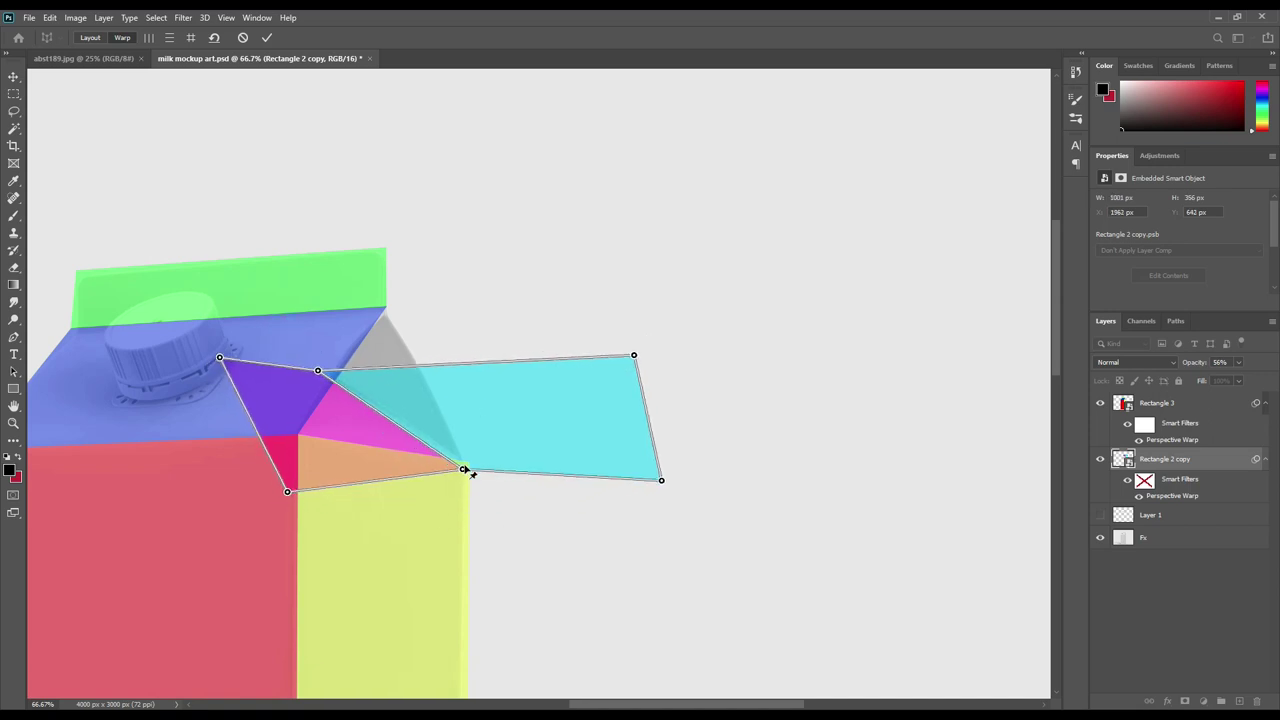
{"action": "left_click_drag", "start_coordinate": [636, 351], "coordinate": [391, 239]}
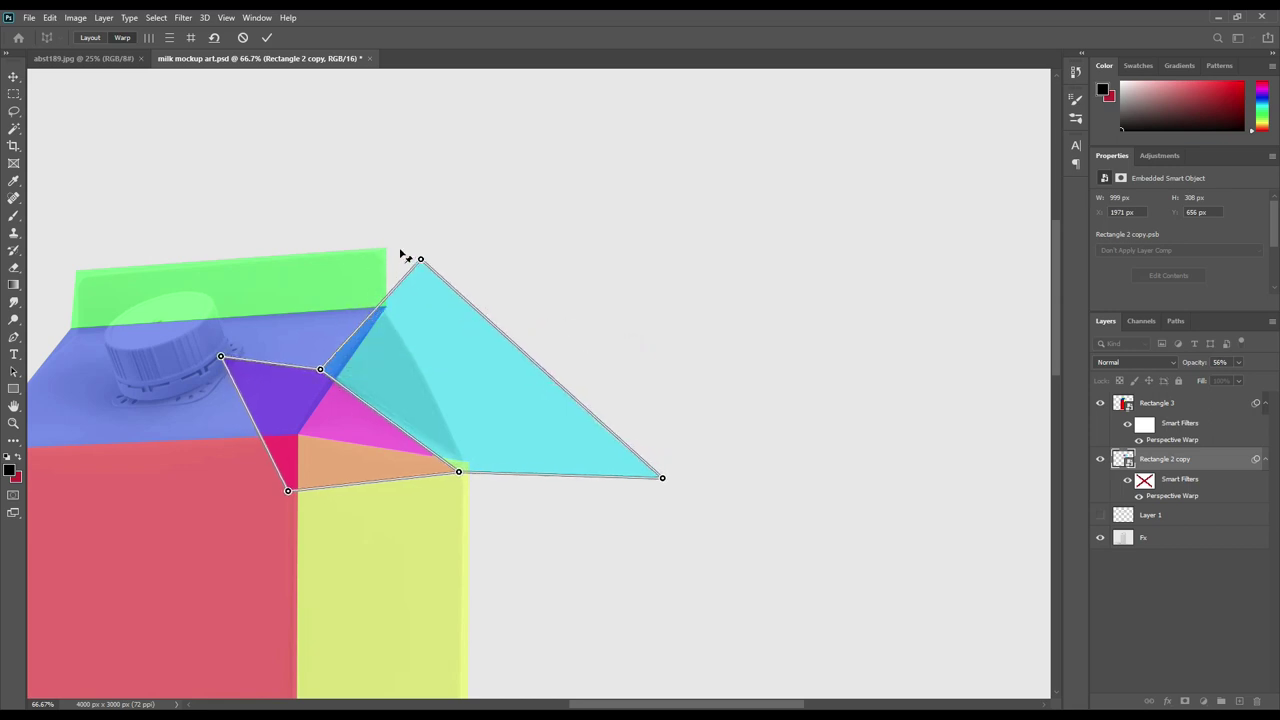
{"action": "left_click_drag", "start_coordinate": [458, 472], "coordinate": [468, 464]}
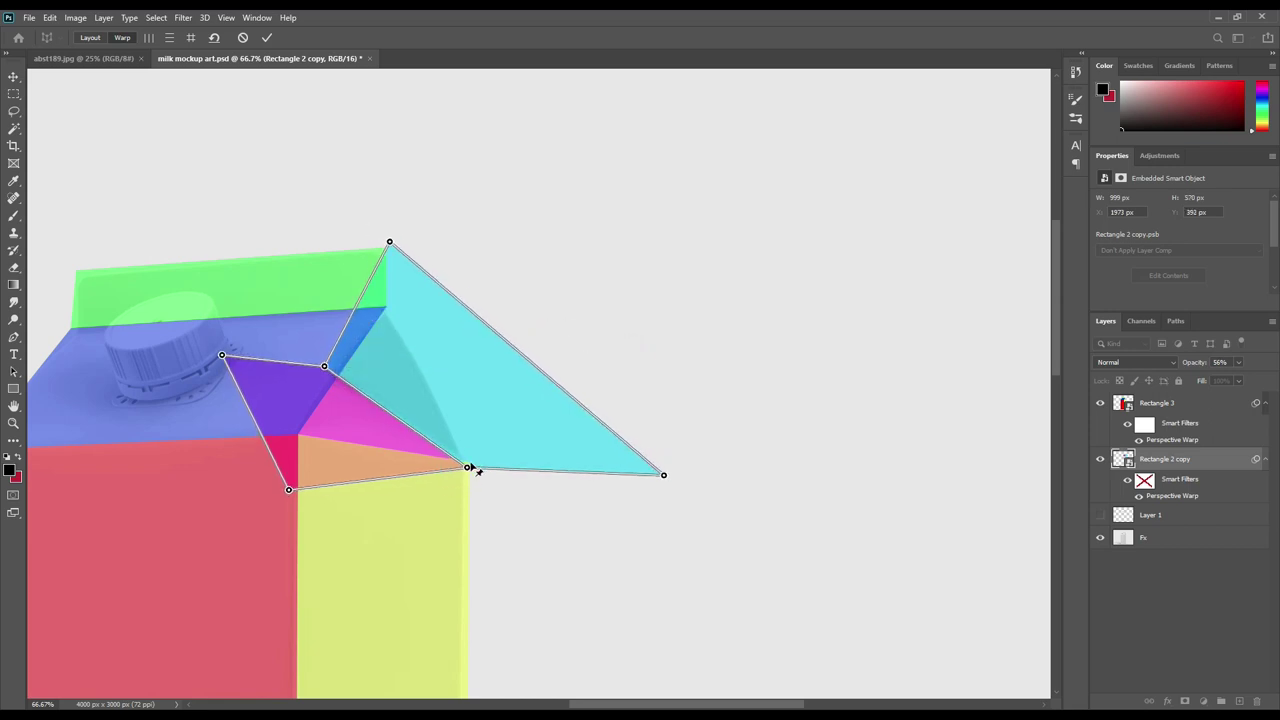
Pin the purple and cyan plane corners onto the carton's top face and gable edges
{"action": "left_click", "coordinate": [289, 488]}
{"action": "left_click_drag", "start_coordinate": [295, 461], "coordinate": [296, 436]}
{"action": "mouse_move", "coordinate": [324, 367]}
{"action": "left_mouse_down"}
{"action": "mouse_move", "coordinate": [305, 307]}
{"action": "mouse_move", "coordinate": [268, 332]}
{"action": "left_mouse_up"}
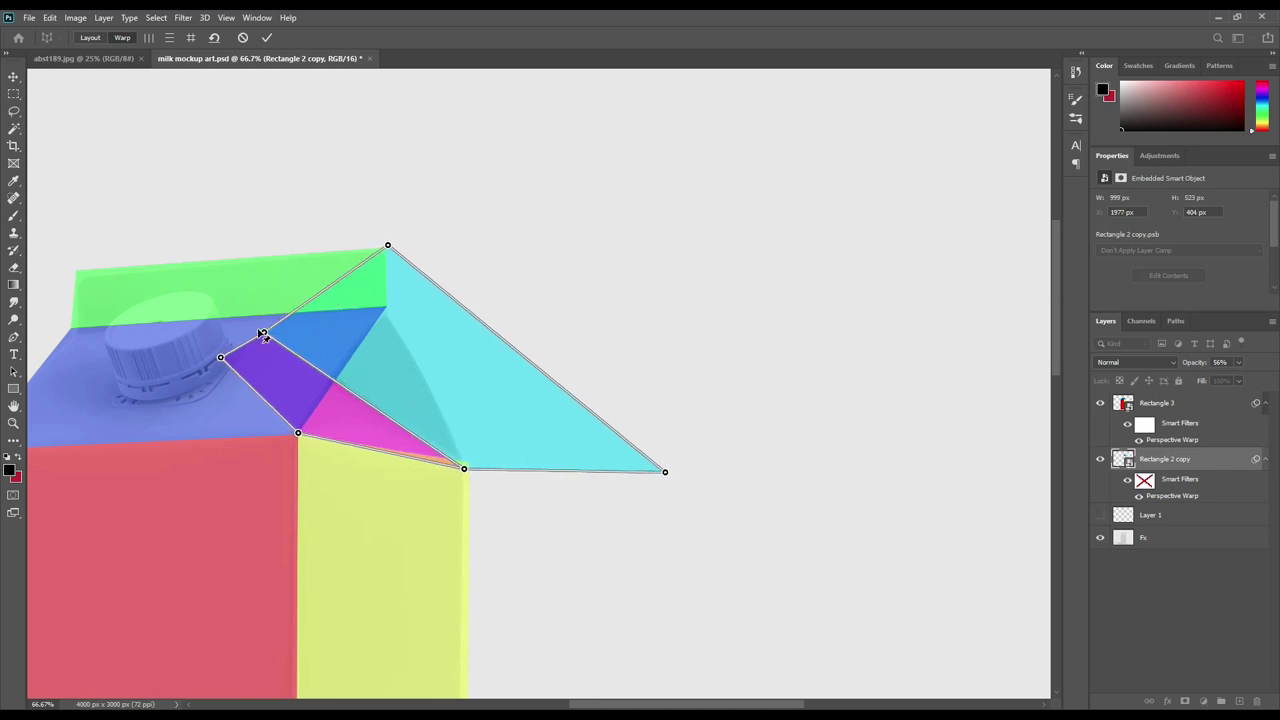
{"action": "left_click_drag", "start_coordinate": [464, 470], "coordinate": [469, 464]}
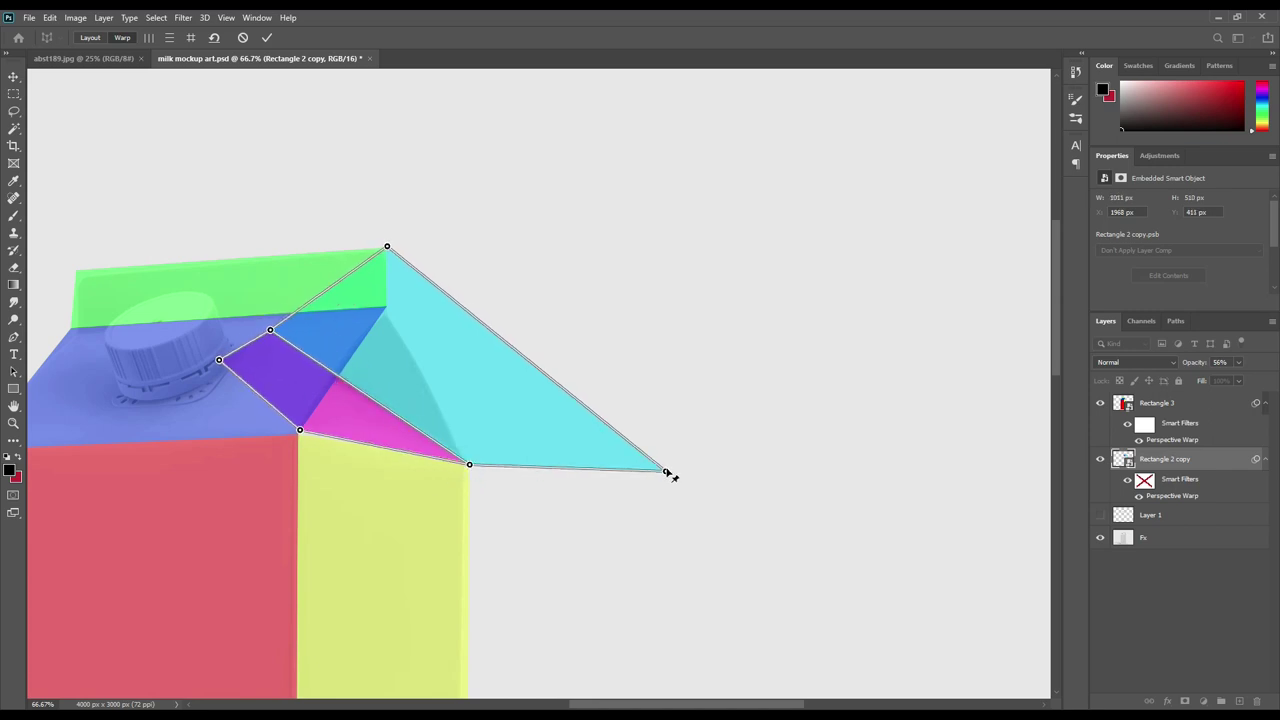
{"action": "left_click_drag", "start_coordinate": [387, 247], "coordinate": [311, 231]}
{"action": "left_click_drag", "start_coordinate": [666, 471], "coordinate": [546, 357]}
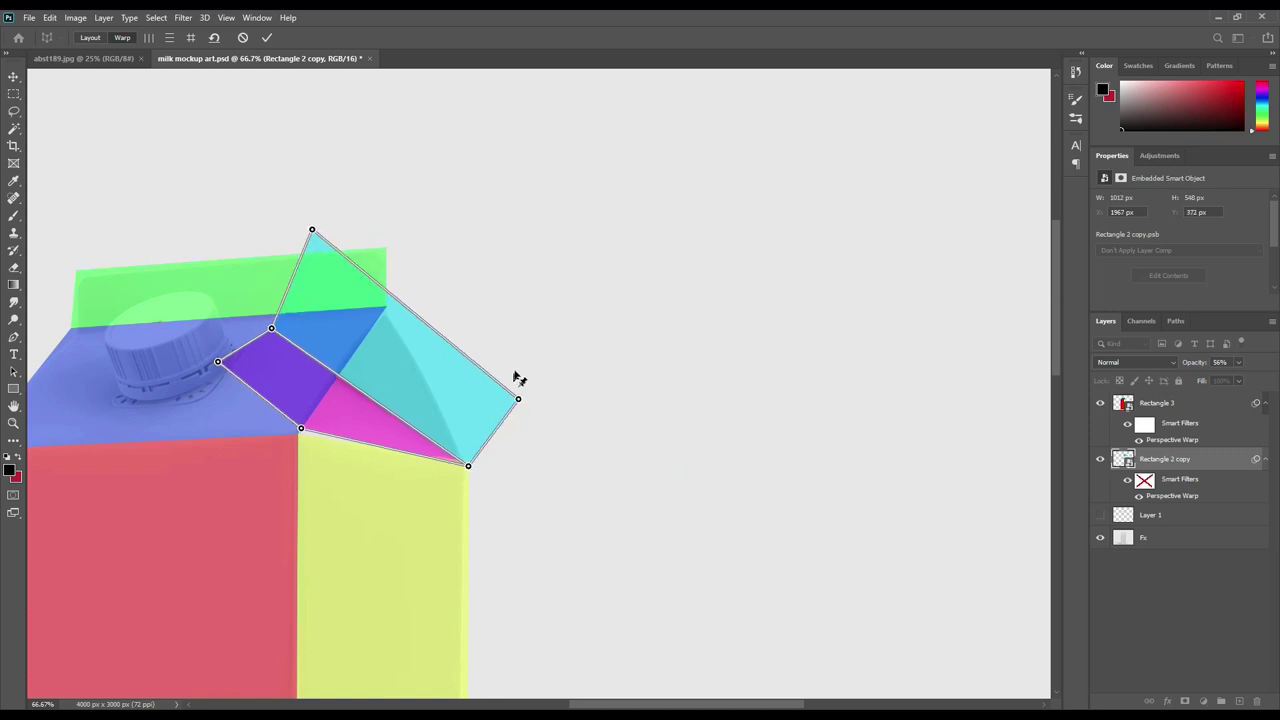
{"action": "left_click_drag", "start_coordinate": [312, 230], "coordinate": [350, 220]}
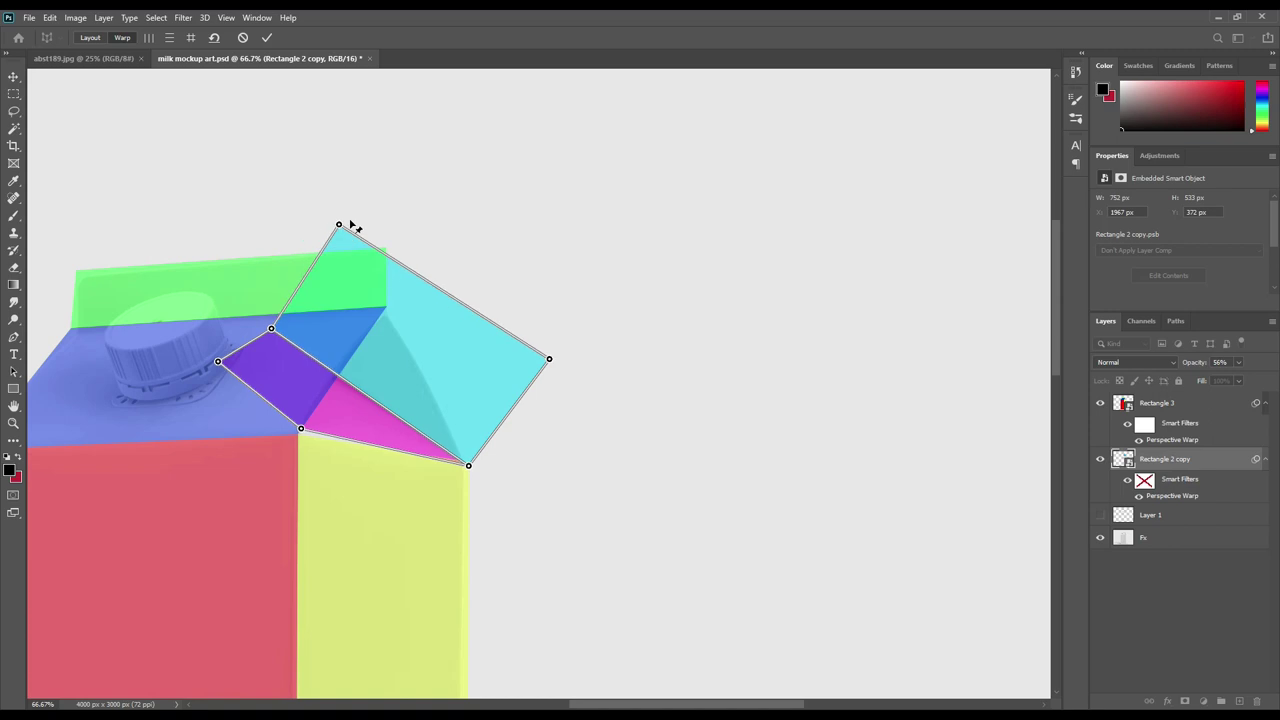
{"action": "mouse_move", "coordinate": [218, 364]}
{"action": "left_mouse_down"}
{"action": "mouse_move", "coordinate": [136, 373]}
{"action": "mouse_move", "coordinate": [132, 323]}
{"action": "left_mouse_up"}
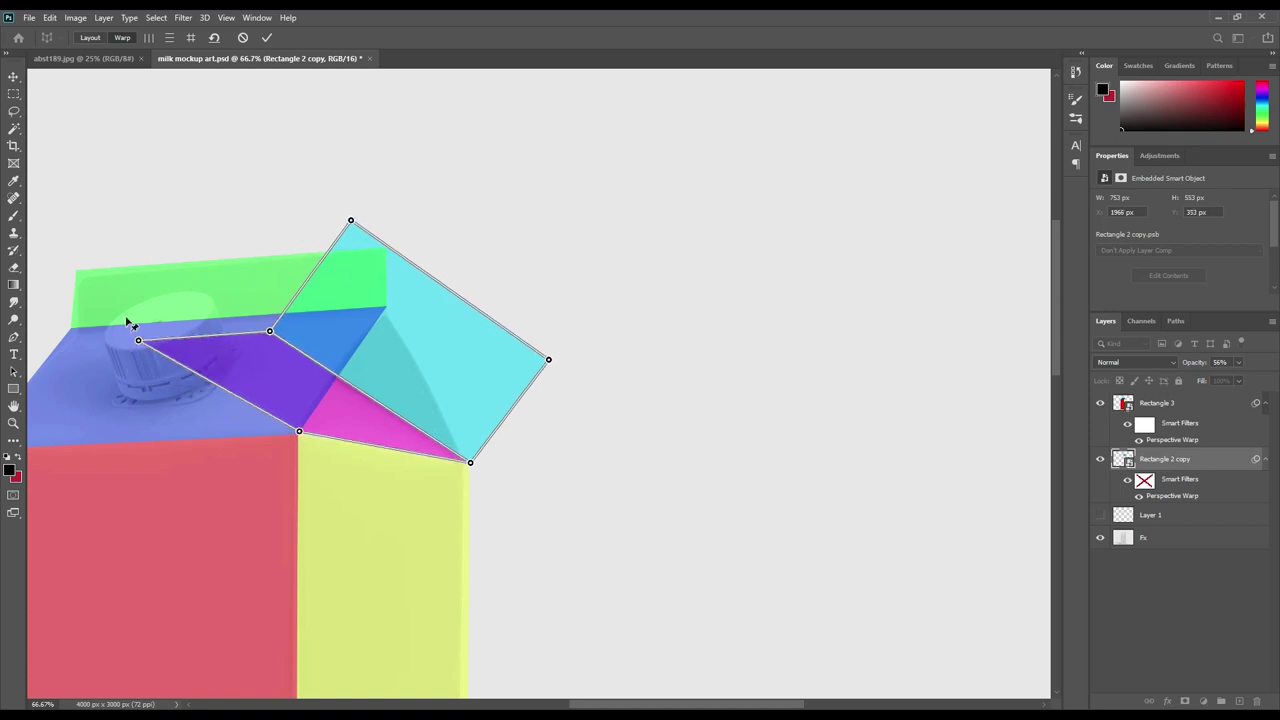
{"action": "left_click_drag", "start_coordinate": [300, 429], "coordinate": [297, 434]}
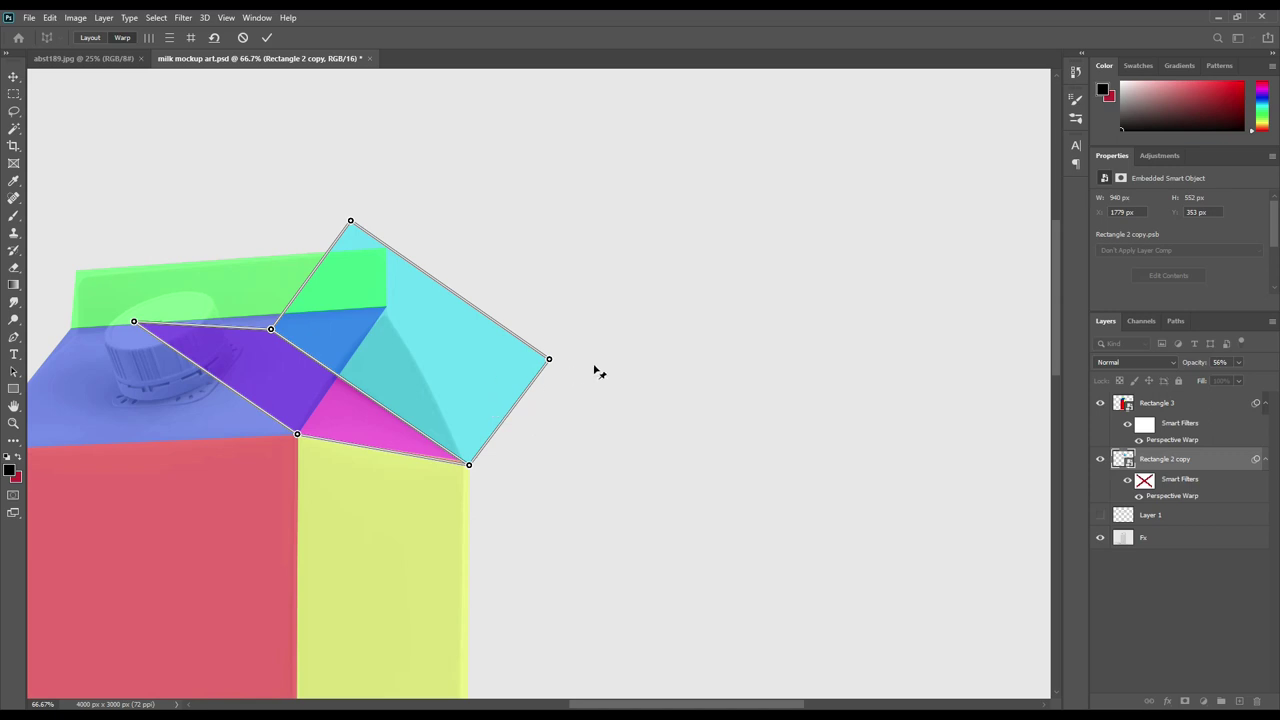
Commit the warp and restore Rectangle 3 and Rectangle 2 copy to 100% opacity
{"action": "left_click", "coordinate": [267, 38]}
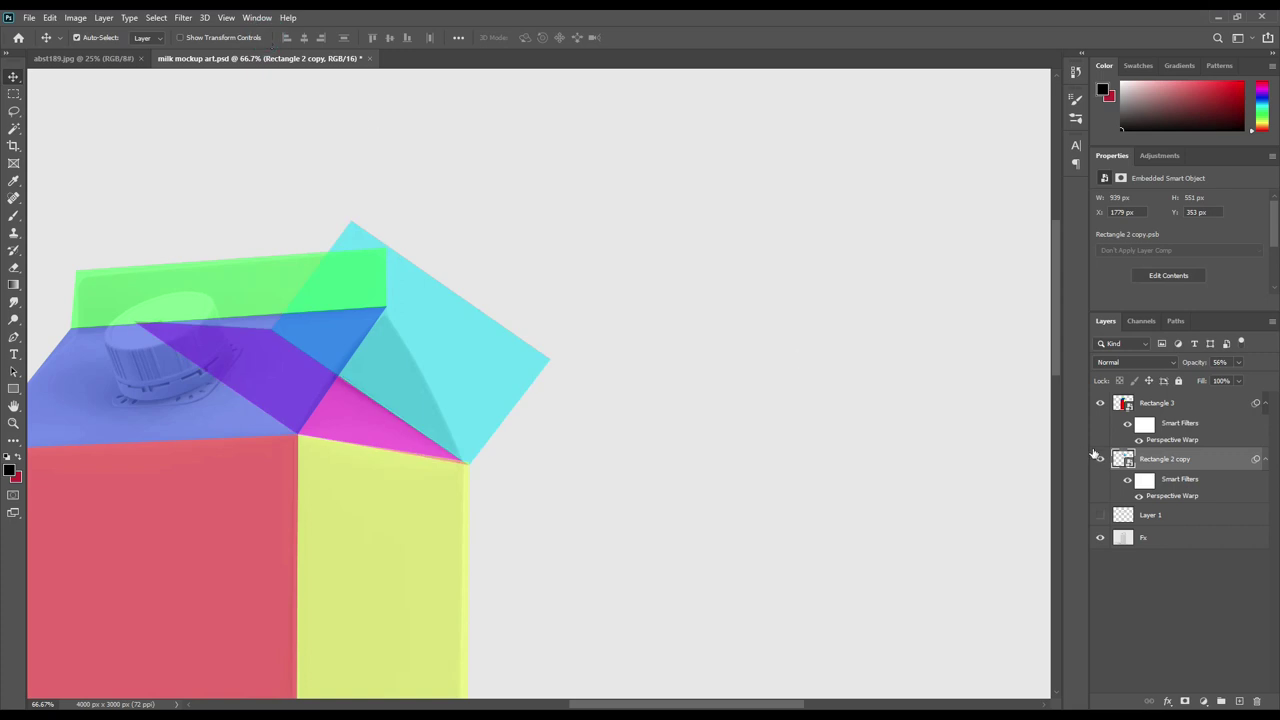
{"action": "left_click", "coordinate": [1160, 405]}
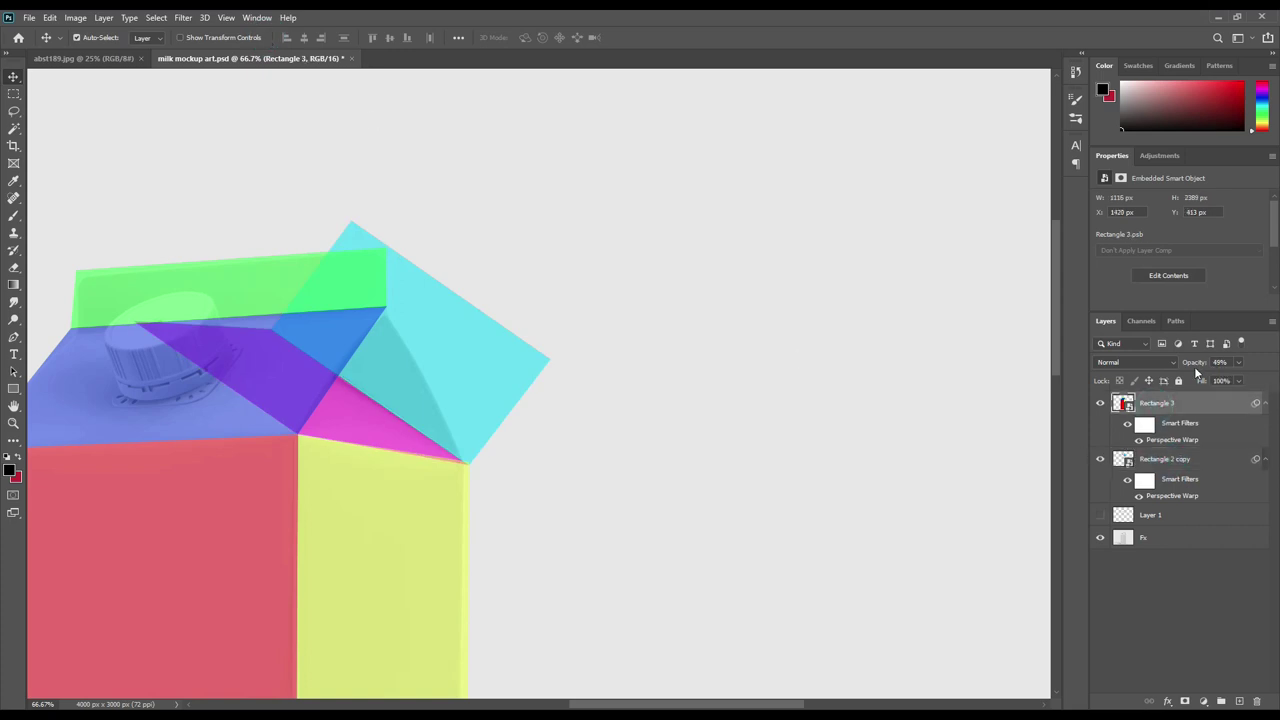
{"action": "left_click_drag", "start_coordinate": [1194, 366], "coordinate": [1278, 380]}
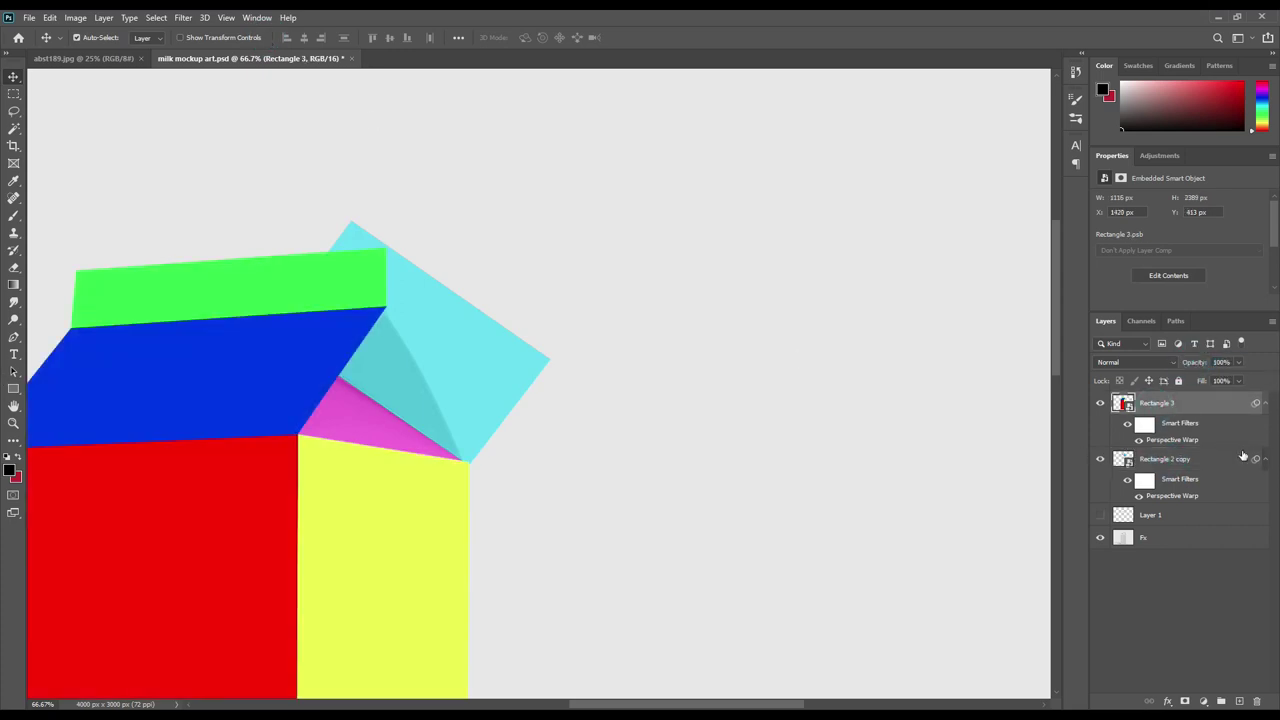
{"action": "left_click", "coordinate": [1165, 459]}
{"action": "left_click_drag", "start_coordinate": [1189, 366], "coordinate": [1278, 370]}
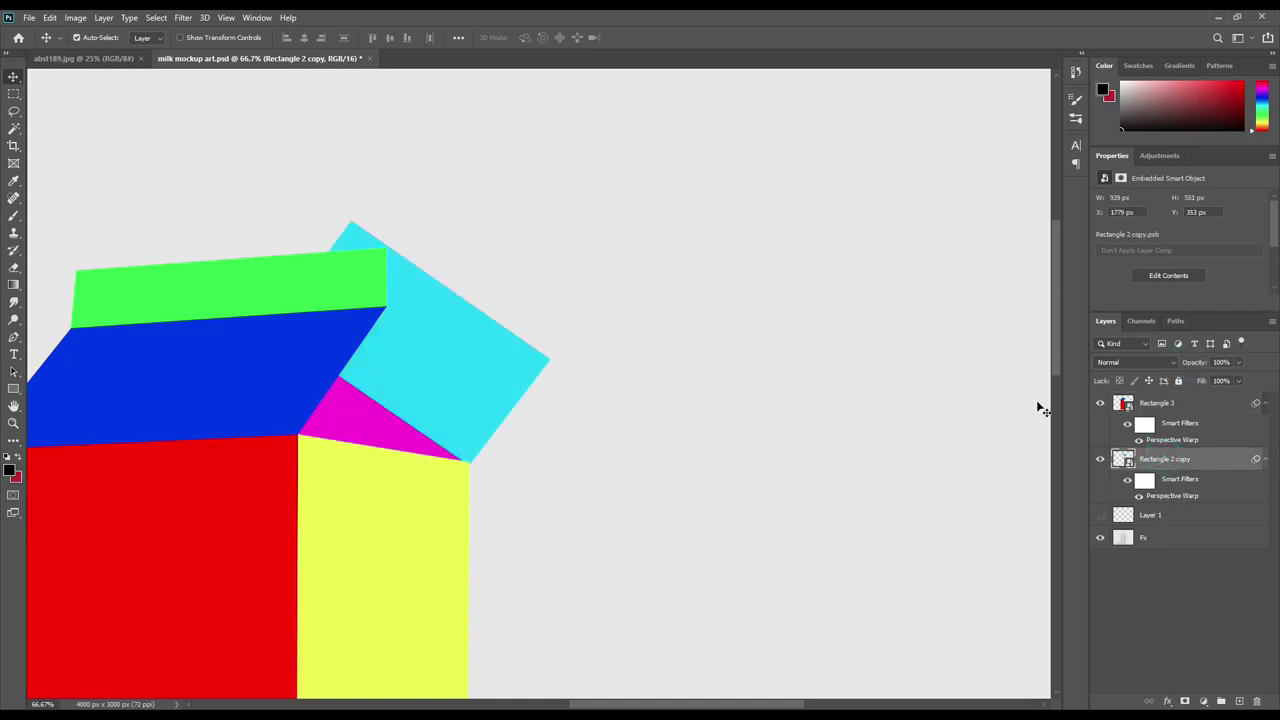
Zoom out to 25% to view the whole colour-blocked carton, reselecting Rectangle 3
{"action": "key", "text": "ctrl"}
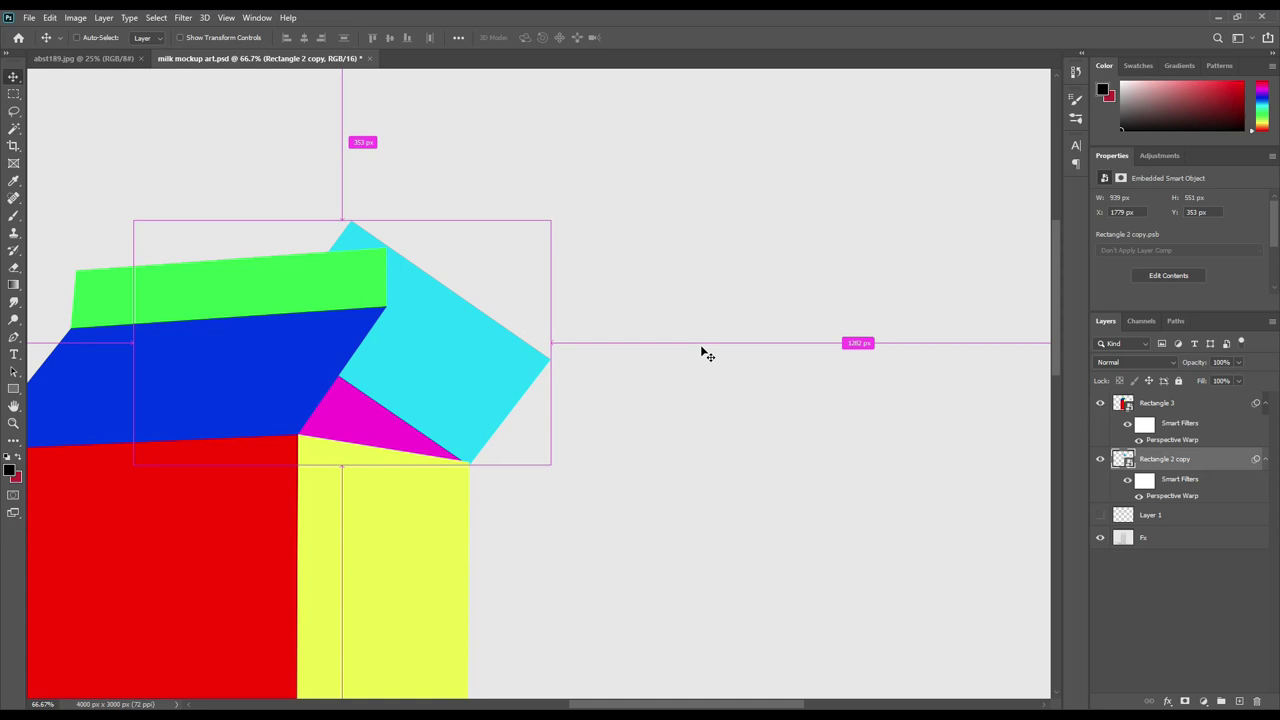
{"action": "key", "text": "ctrl+minus"}
{"action": "key", "text": "ctrl+minus"}
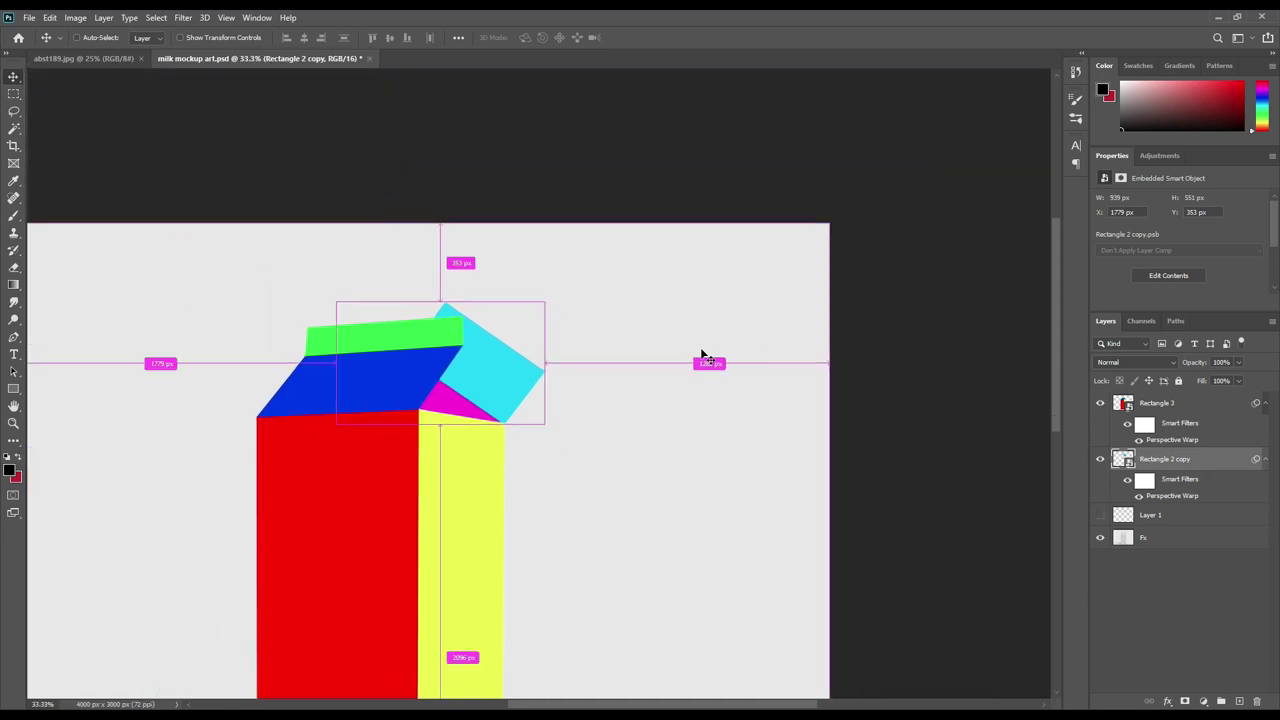
{"action": "key", "text": "ctrl+minus"}
{"action": "left_click", "coordinate": [1233, 470], "text": "ctrl"}
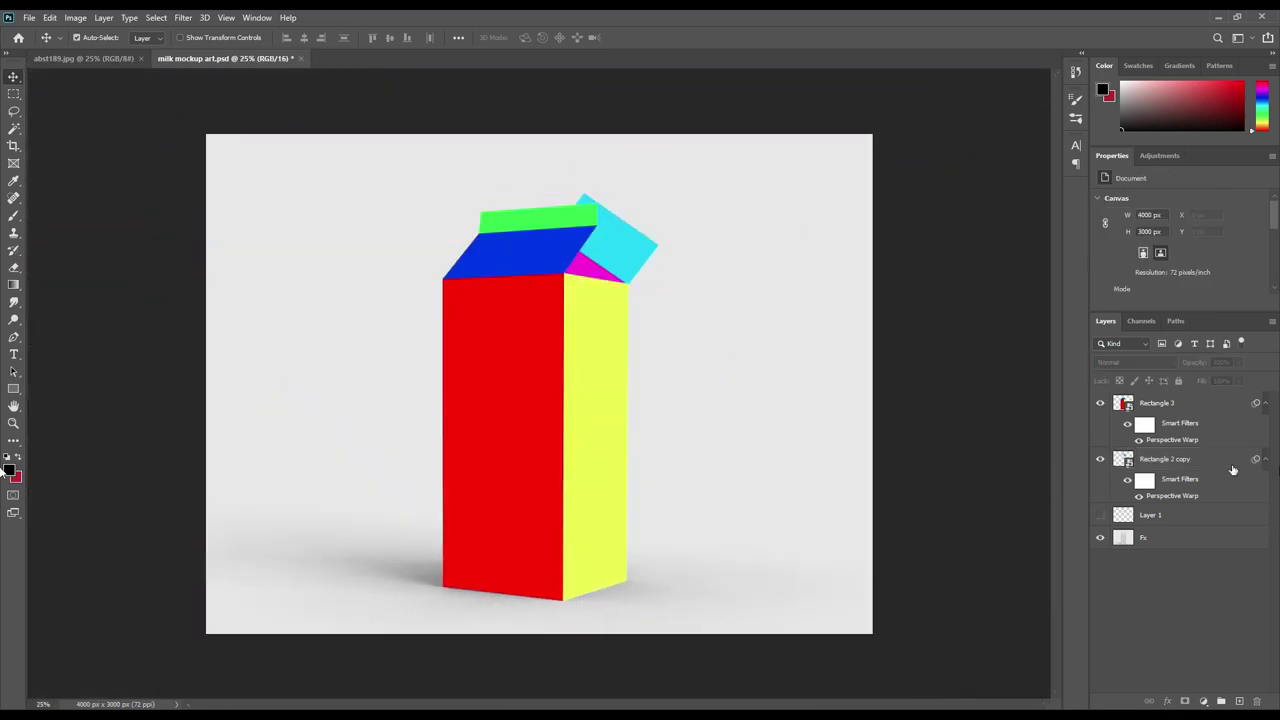
{"action": "left_click", "coordinate": [1187, 404]}
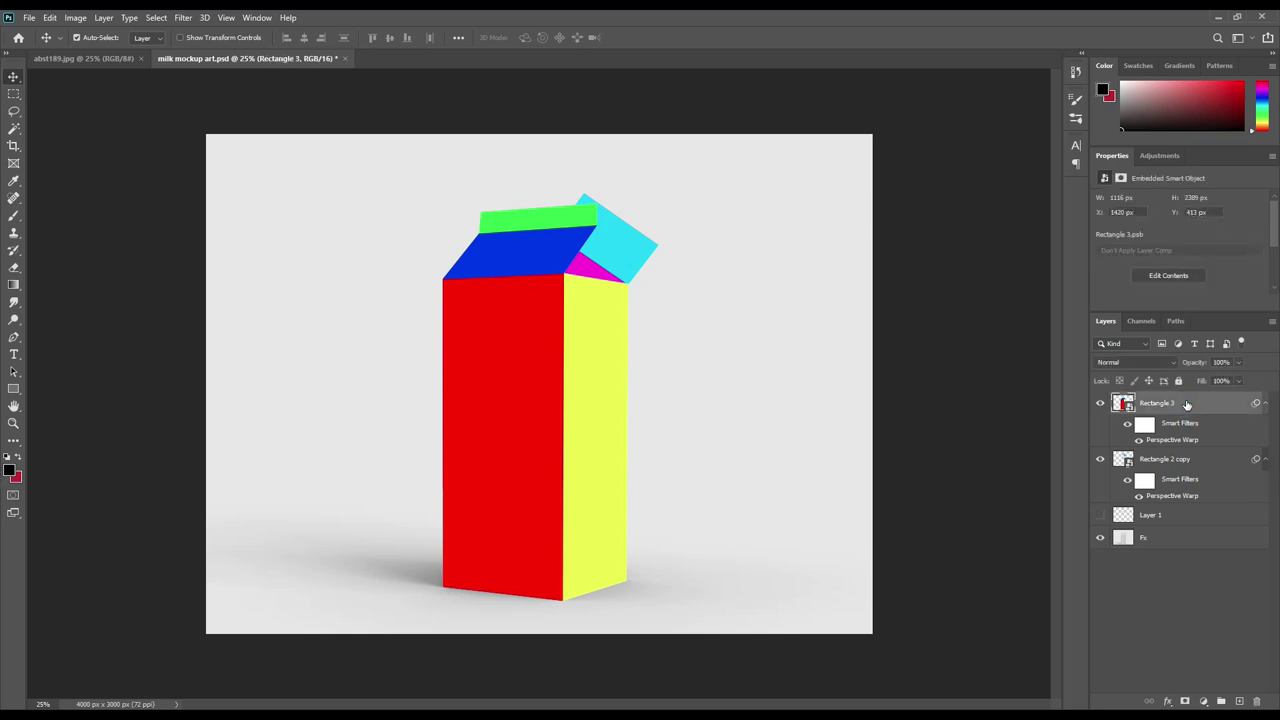
Hide both colour panel layers, select the Fx layer and set the Pen Tool to Shape mode
{"action": "left_click", "coordinate": [1100, 459]}
{"action": "left_click", "coordinate": [1101, 404]}
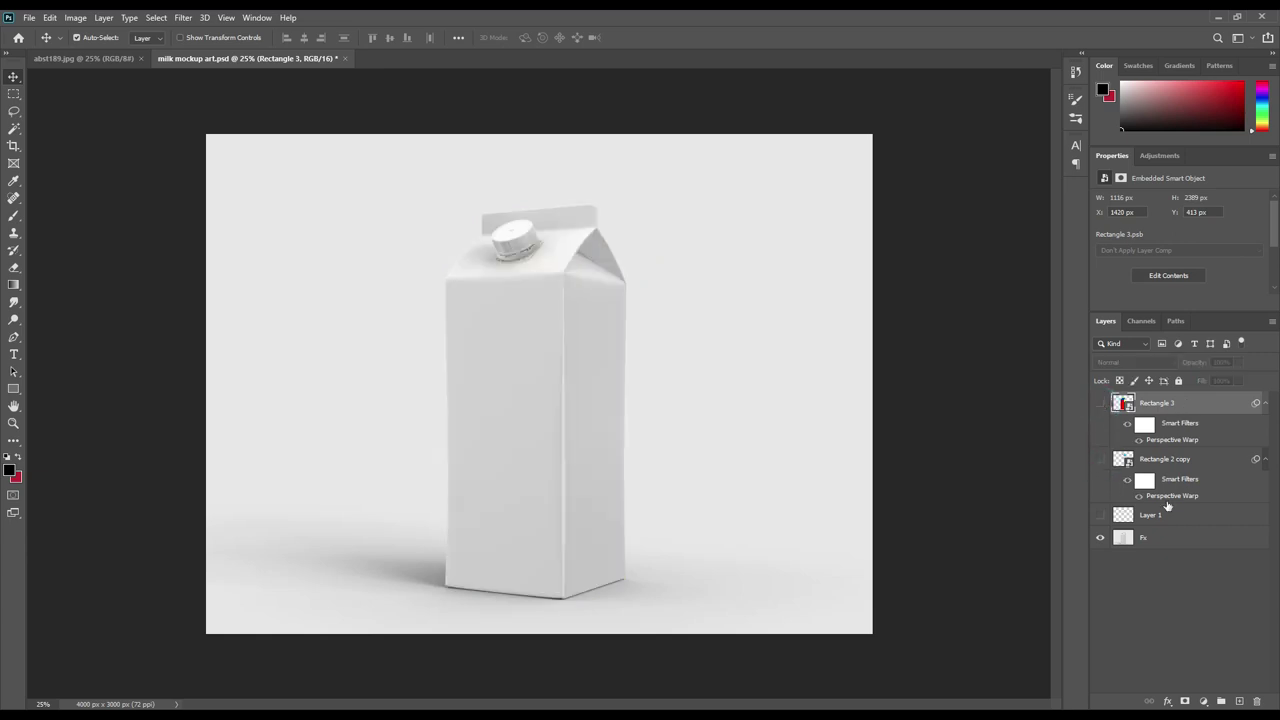
{"action": "left_click", "coordinate": [1147, 539]}
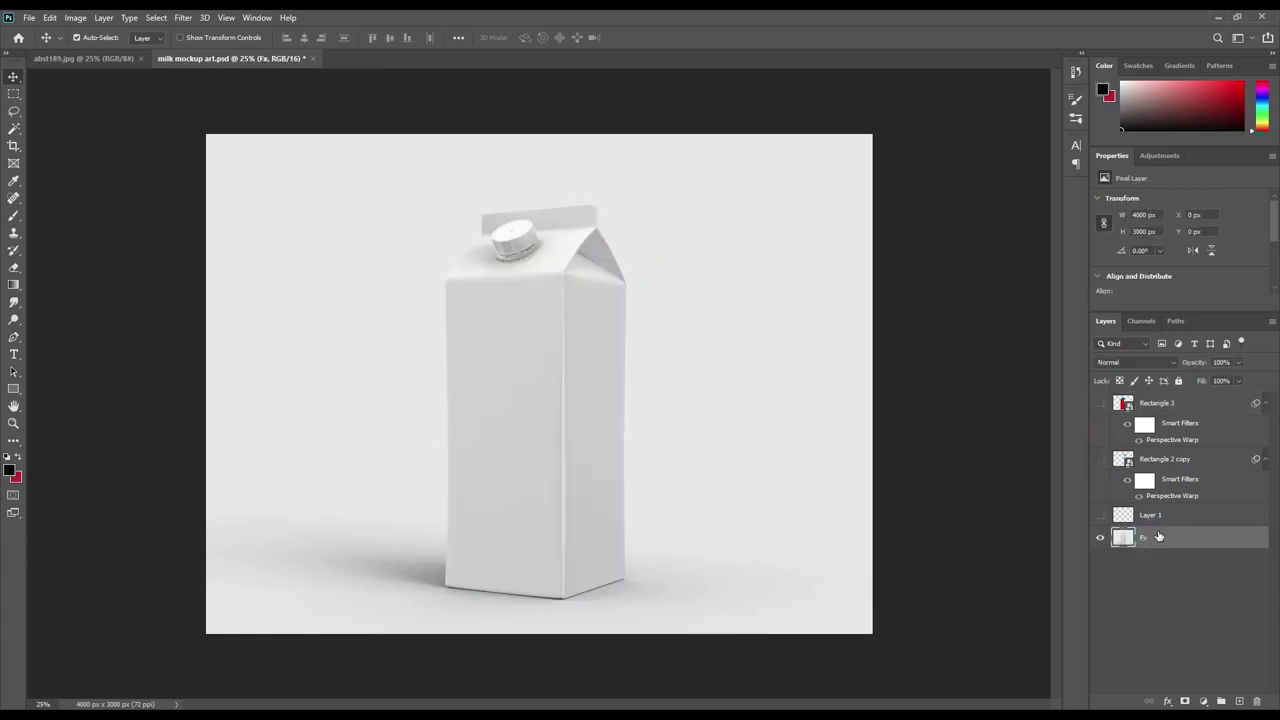
{"action": "left_click", "coordinate": [13, 337]}
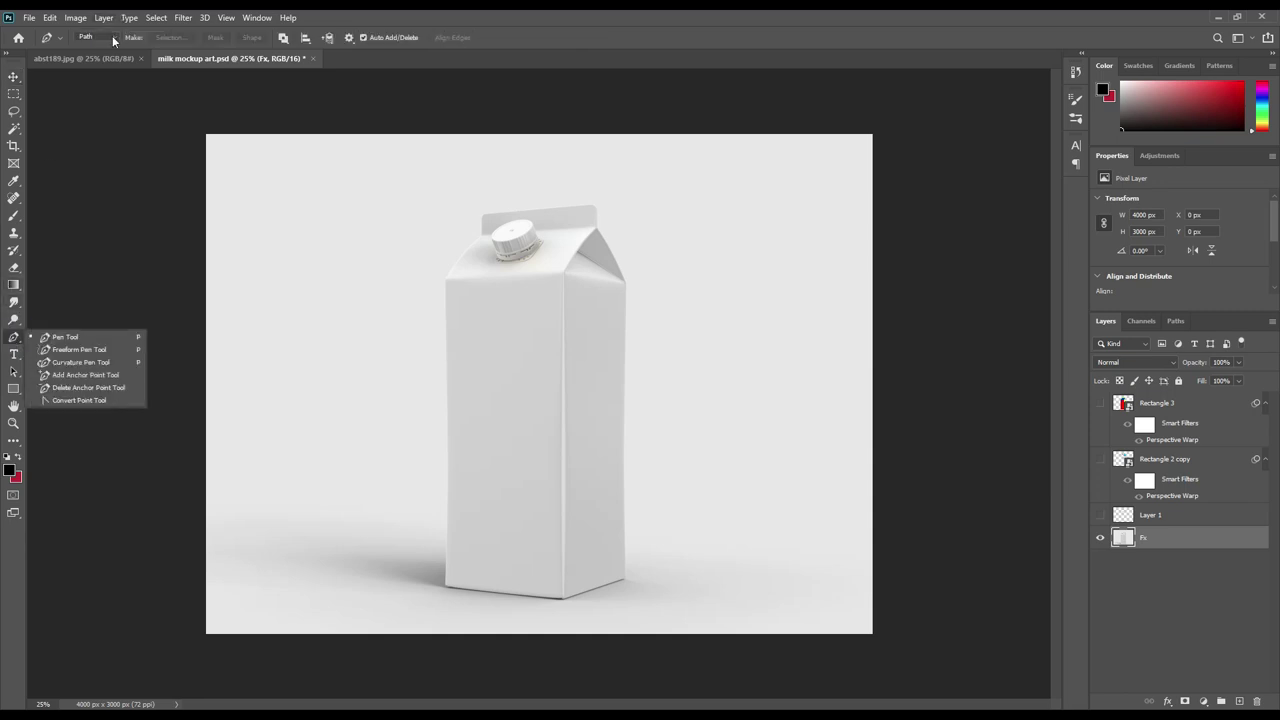
{"action": "left_click", "coordinate": [113, 38]}
{"action": "left_click", "coordinate": [94, 47]}
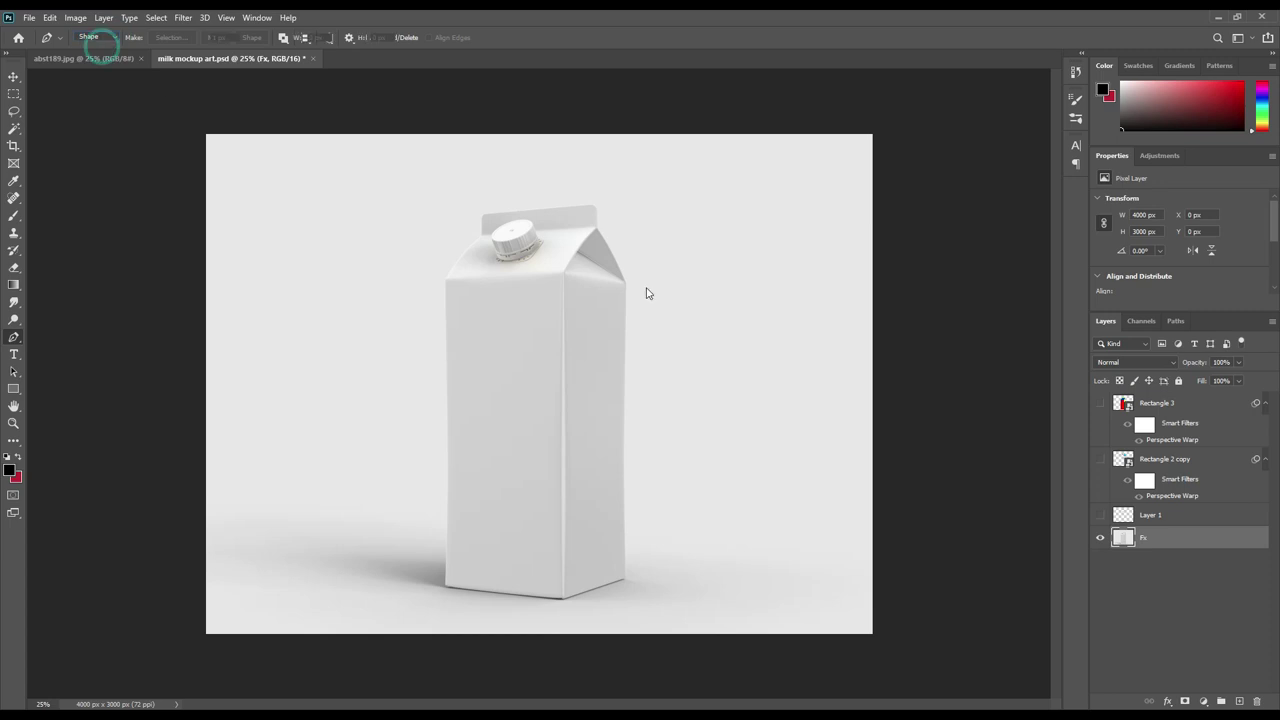
At 200% zoom, start the carton outline at its bottom-left corner and trace up the left edge
{"action": "key", "text": "ctrl+plus"}
{"action": "key", "text": "ctrl+plus"}
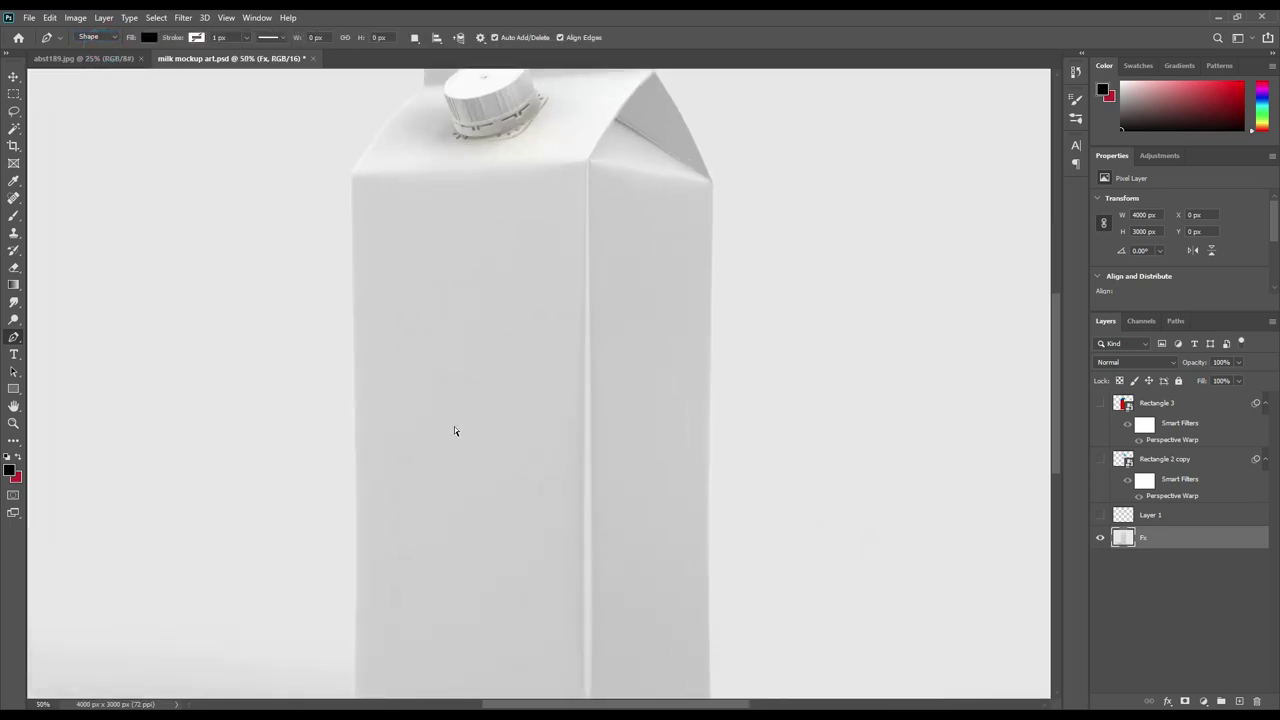
{"action": "key", "text": "ctrl+plus"}
{"action": "mouse_move", "coordinate": [426, 537]}
{"action": "left_mouse_down"}
{"action": "mouse_move", "coordinate": [410, 433]}
{"action": "mouse_move", "coordinate": [434, 406]}
{"action": "left_mouse_up"}
{"action": "key", "text": "ctrl+plus"}
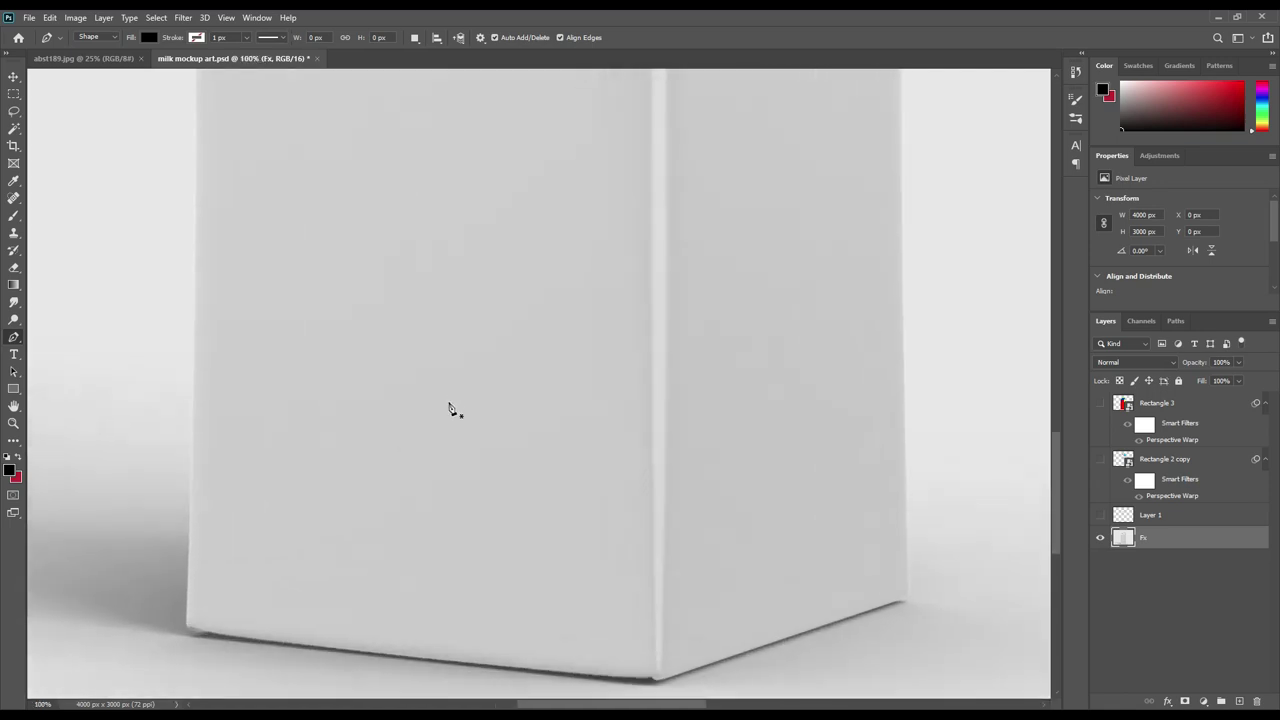
{"action": "left_click_drag", "start_coordinate": [337, 549], "coordinate": [411, 446]}
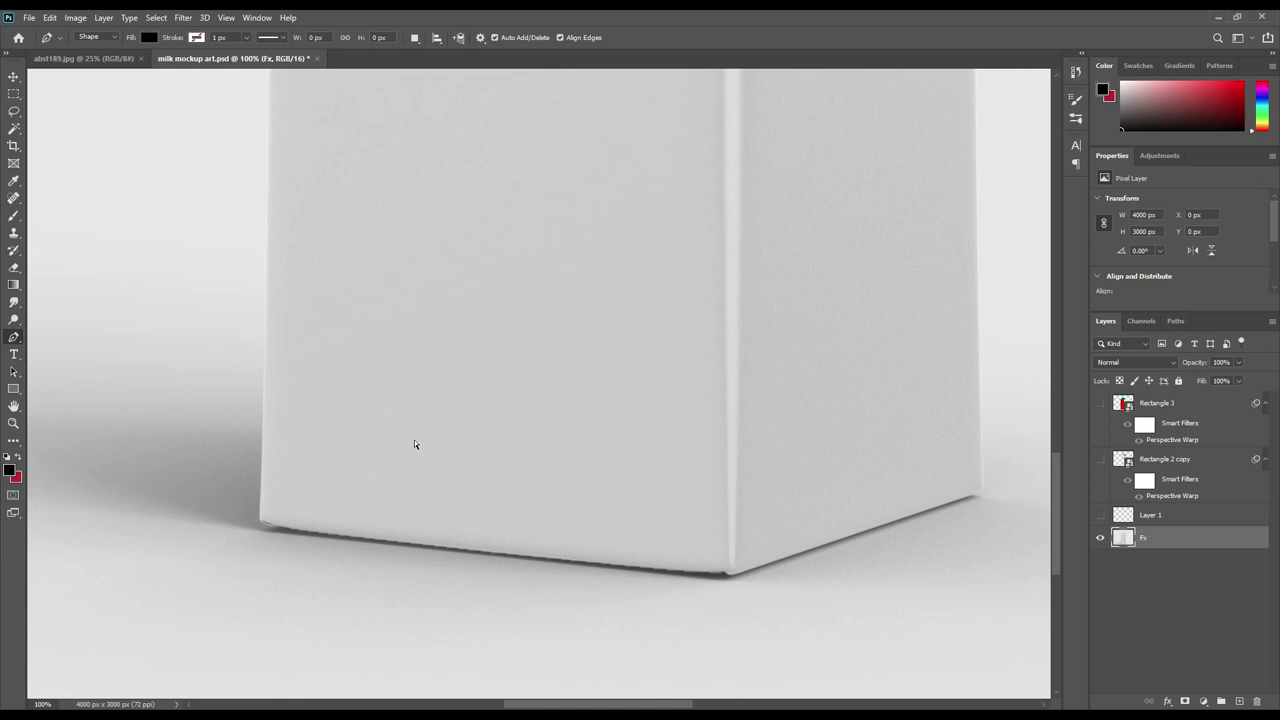
{"action": "key", "text": "ctrl+plus"}
{"action": "left_click_drag", "start_coordinate": [234, 523], "coordinate": [592, 370]}
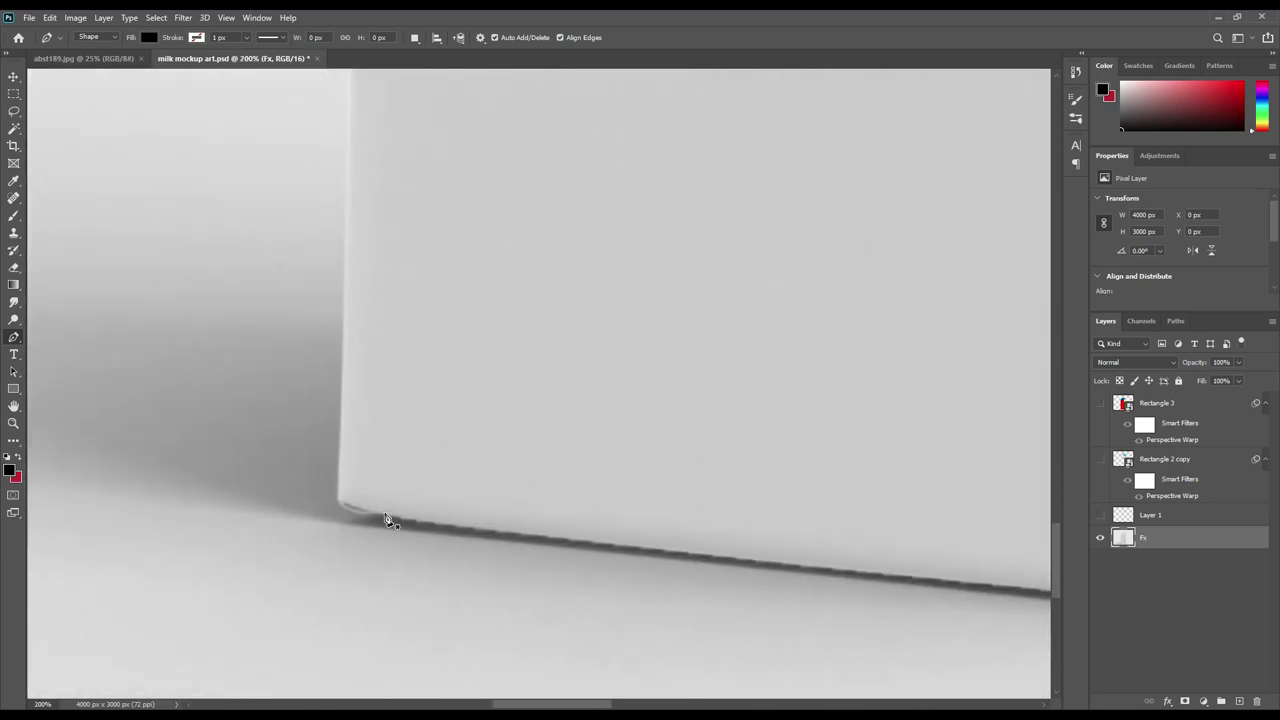
{"action": "left_click", "coordinate": [378, 518]}
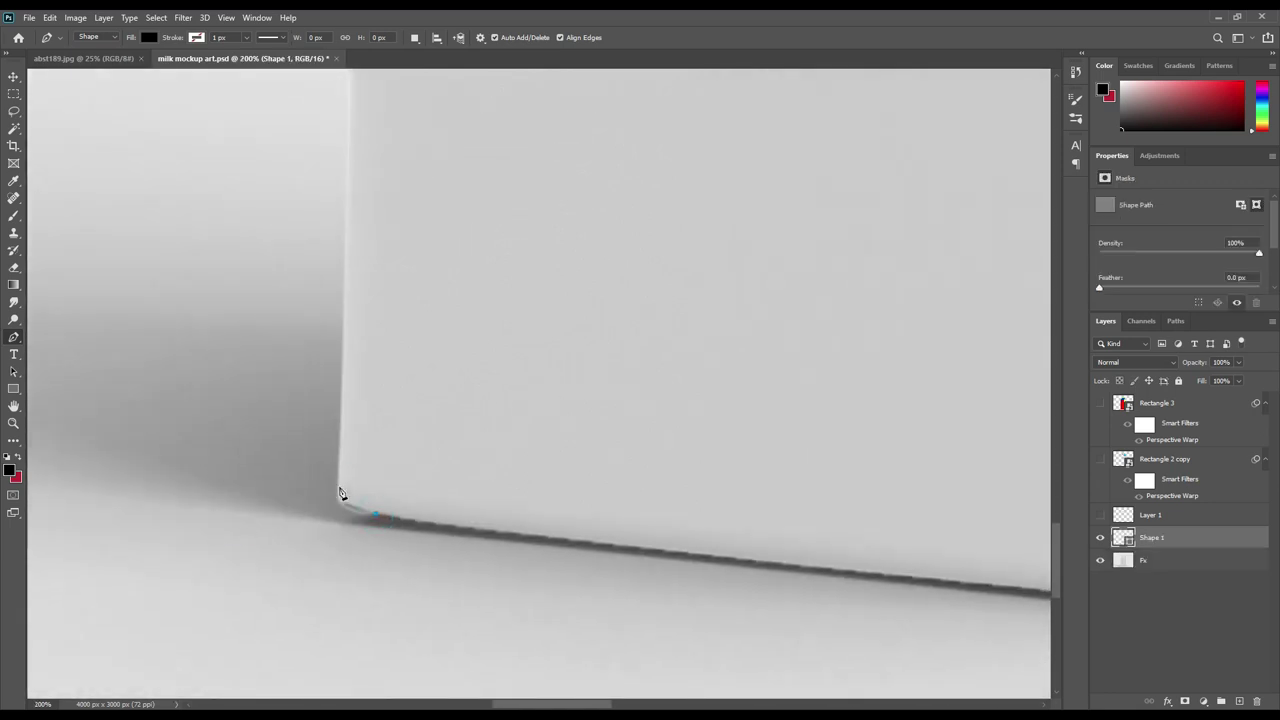
{"action": "left_click", "coordinate": [339, 491]}
{"action": "left_click_drag", "start_coordinate": [570, 278], "coordinate": [556, 496]}
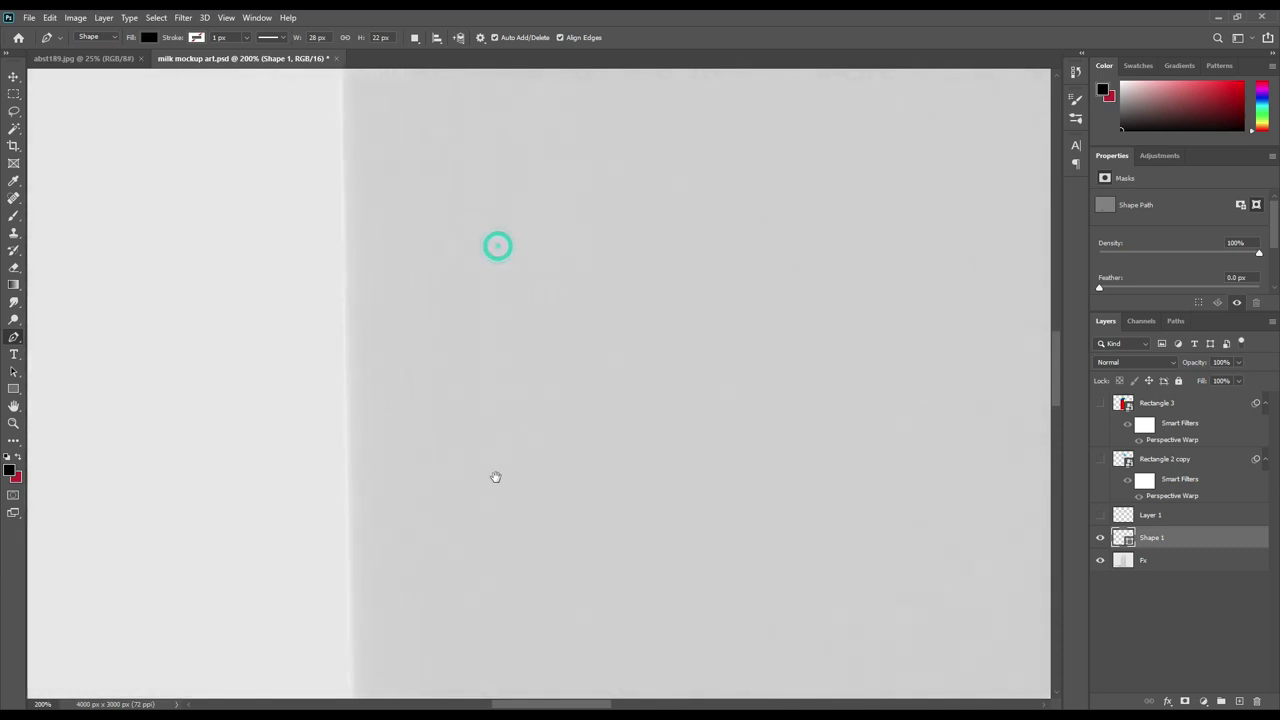
{"action": "left_click", "coordinate": [331, 288]}
{"action": "left_click", "coordinate": [350, 230]}
Continue the outline along the sloped top, around the top fin and down the right side
{"action": "left_click_drag", "start_coordinate": [554, 214], "coordinate": [566, 291]}
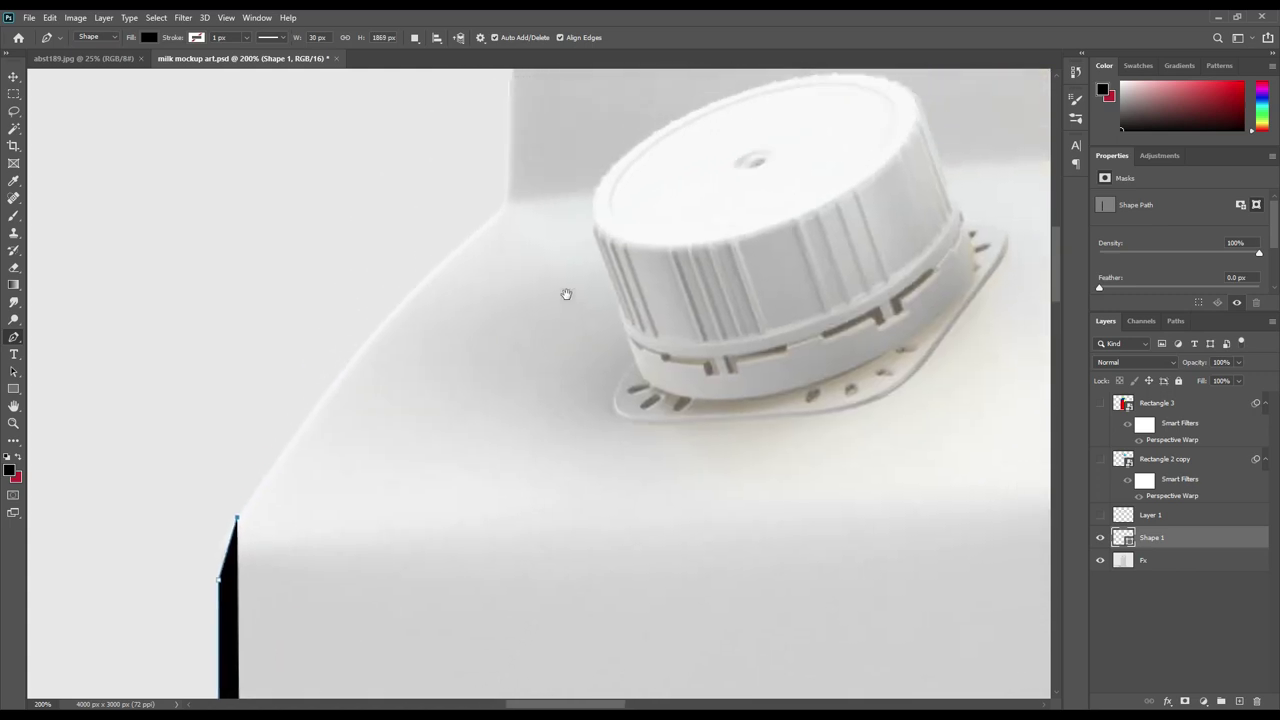
{"action": "left_click", "coordinate": [430, 278]}
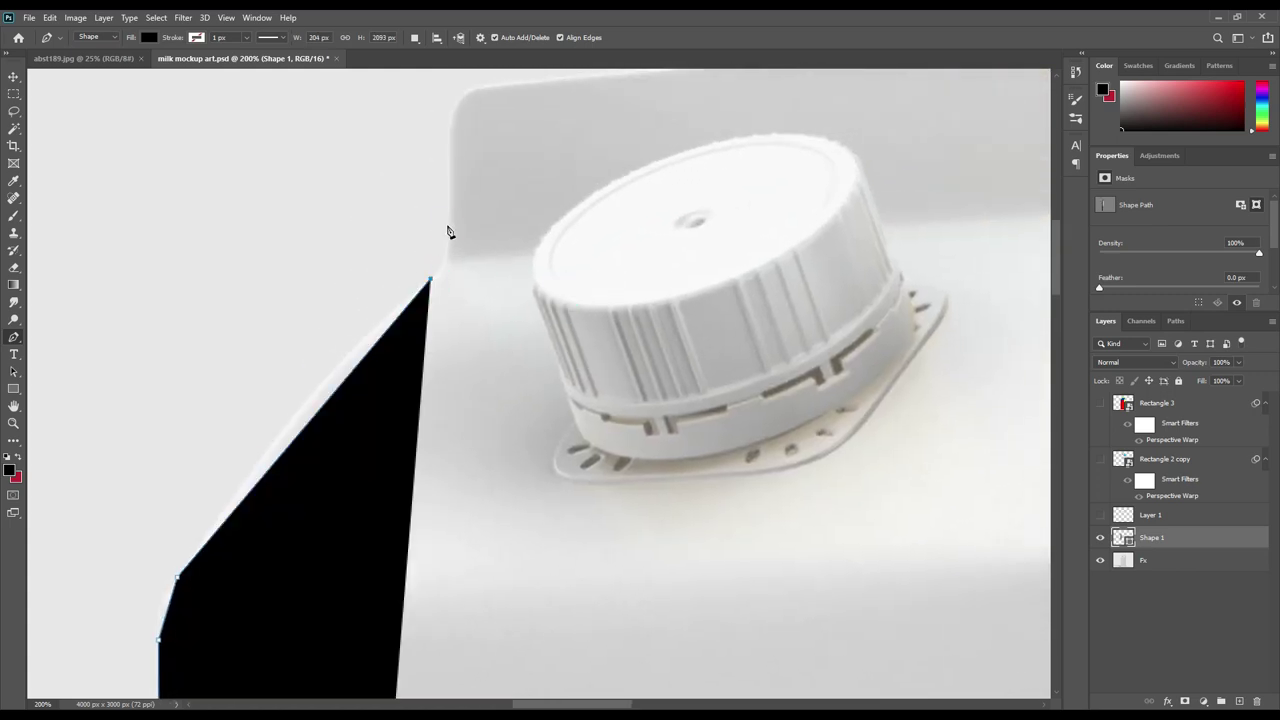
{"action": "left_click", "coordinate": [447, 225]}
{"action": "left_click", "coordinate": [450, 134]}
{"action": "left_click", "coordinate": [487, 87]}
{"action": "mouse_move", "coordinate": [802, 172]}
{"action": "left_mouse_down"}
{"action": "mouse_move", "coordinate": [731, 228]}
{"action": "mouse_move", "coordinate": [471, 268]}
{"action": "left_mouse_up"}
{"action": "left_click", "coordinate": [680, 113]}
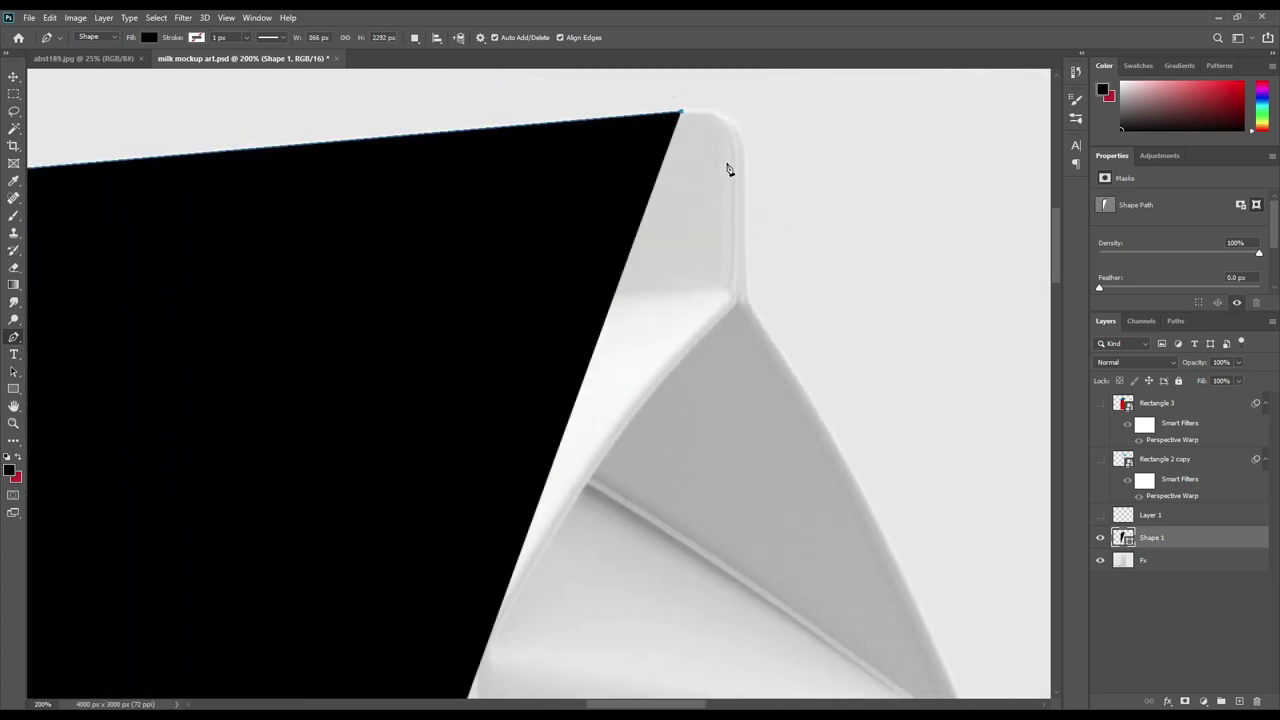
{"action": "left_click", "coordinate": [742, 168]}
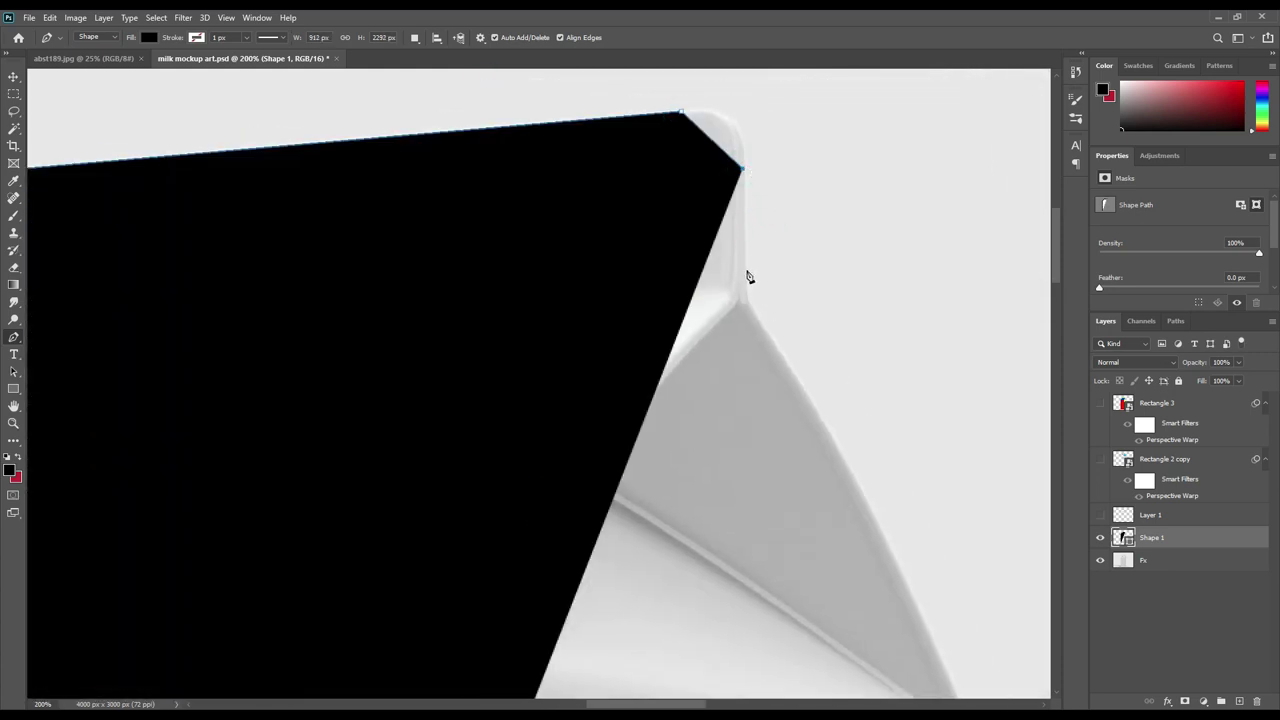
{"action": "left_click", "coordinate": [742, 268]}
{"action": "left_click", "coordinate": [760, 329]}
Trace the right shoulder, bottom-right and bottom front corners, closing the path at its start point
{"action": "scroll", "coordinate": [814, 374], "scroll_direction": "down", "scroll_amount": 5}
{"action": "scroll", "coordinate": [814, 374], "scroll_direction": "right", "scroll_amount": 5}
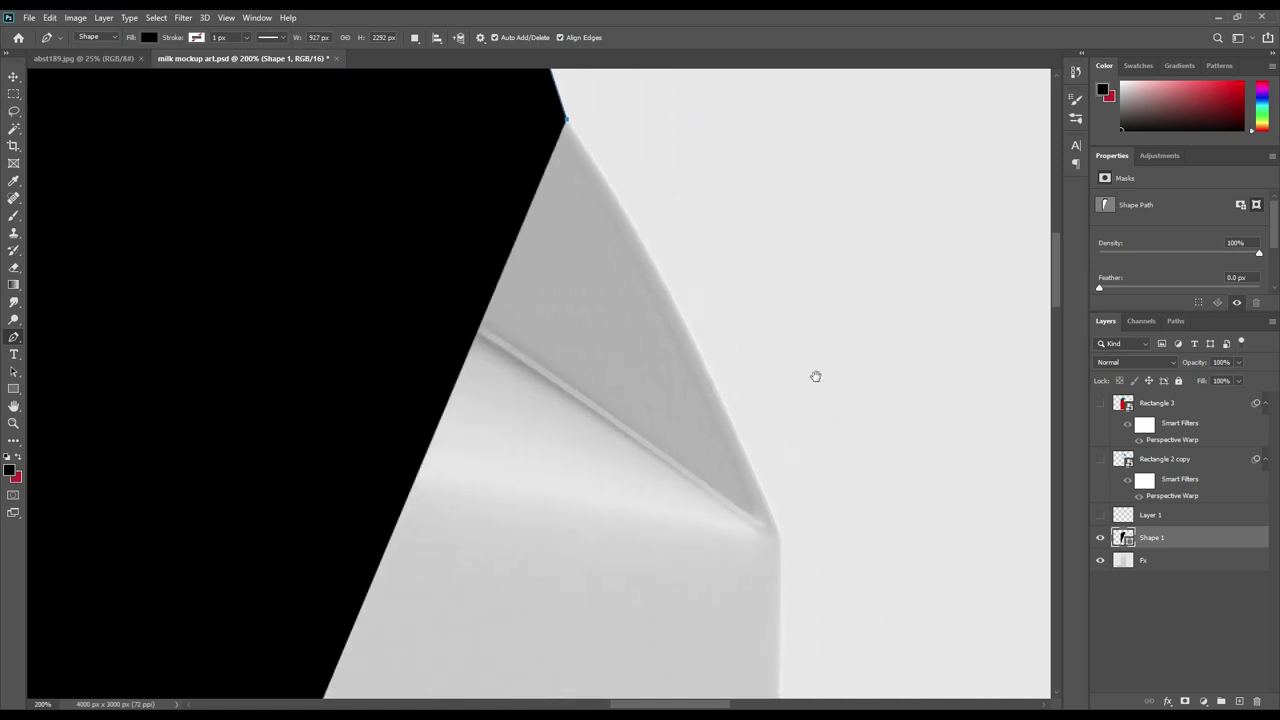
{"action": "left_click", "coordinate": [705, 426]}
{"action": "left_click", "coordinate": [717, 496]}
{"action": "scroll", "coordinate": [800, 517], "scroll_direction": "down", "scroll_amount": 10}
{"action": "mouse_move", "coordinate": [807, 574]}
{"action": "left_mouse_down"}
{"action": "mouse_move", "coordinate": [777, 557]}
{"action": "mouse_move", "coordinate": [814, 423]}
{"action": "left_mouse_up"}
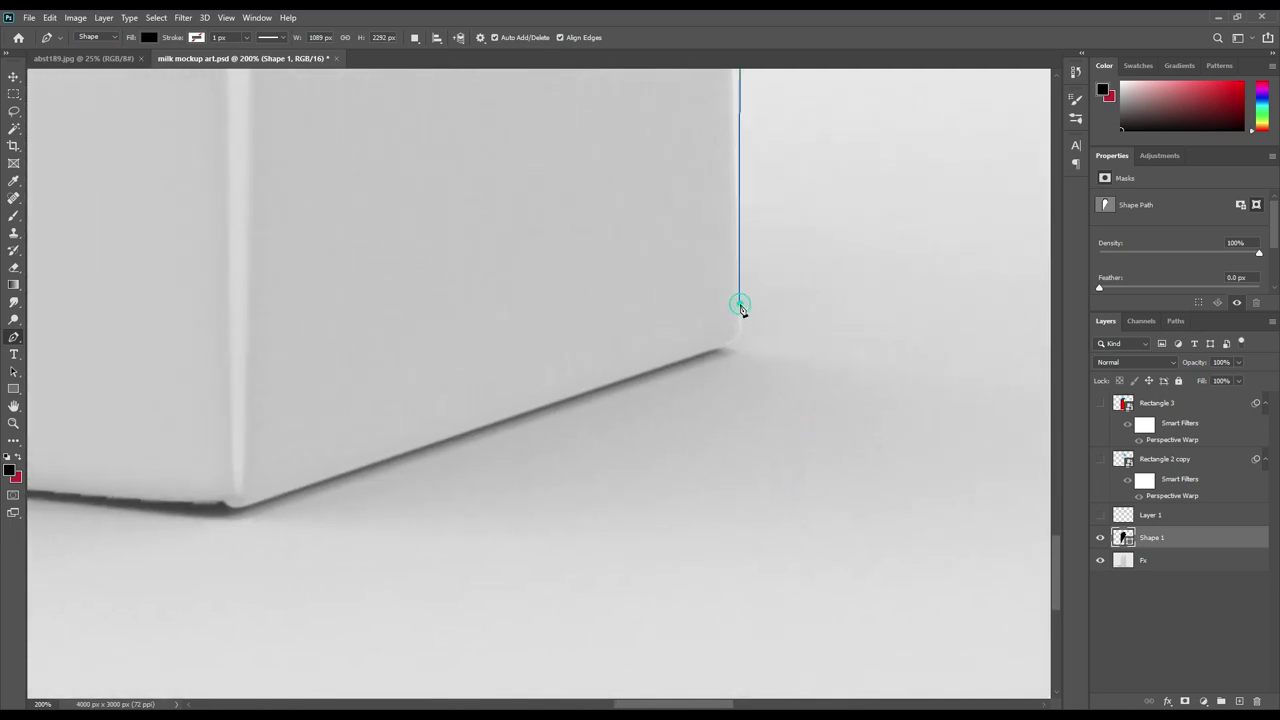
{"action": "left_click", "coordinate": [740, 306]}
{"action": "left_click", "coordinate": [710, 348]}
{"action": "left_click_drag", "start_coordinate": [260, 510], "coordinate": [545, 470]}
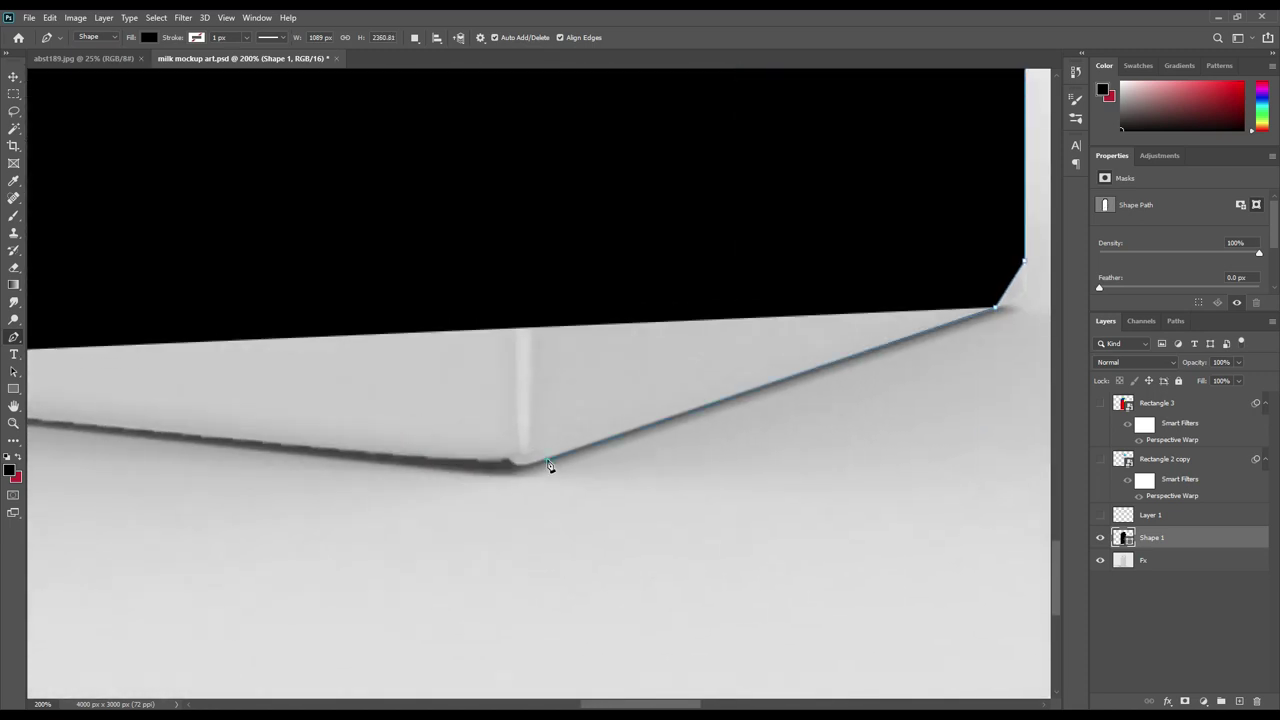
{"action": "left_click", "coordinate": [510, 463]}
{"action": "scroll", "coordinate": [323, 423], "scroll_direction": "left", "scroll_amount": 5}
{"action": "left_click", "coordinate": [340, 397]}
Set Shape 1 to 0% opacity, then add anchors rounding the bottom-left corner and along the bottom edge
{"action": "key", "text": "0"}
{"action": "key", "text": "0"}
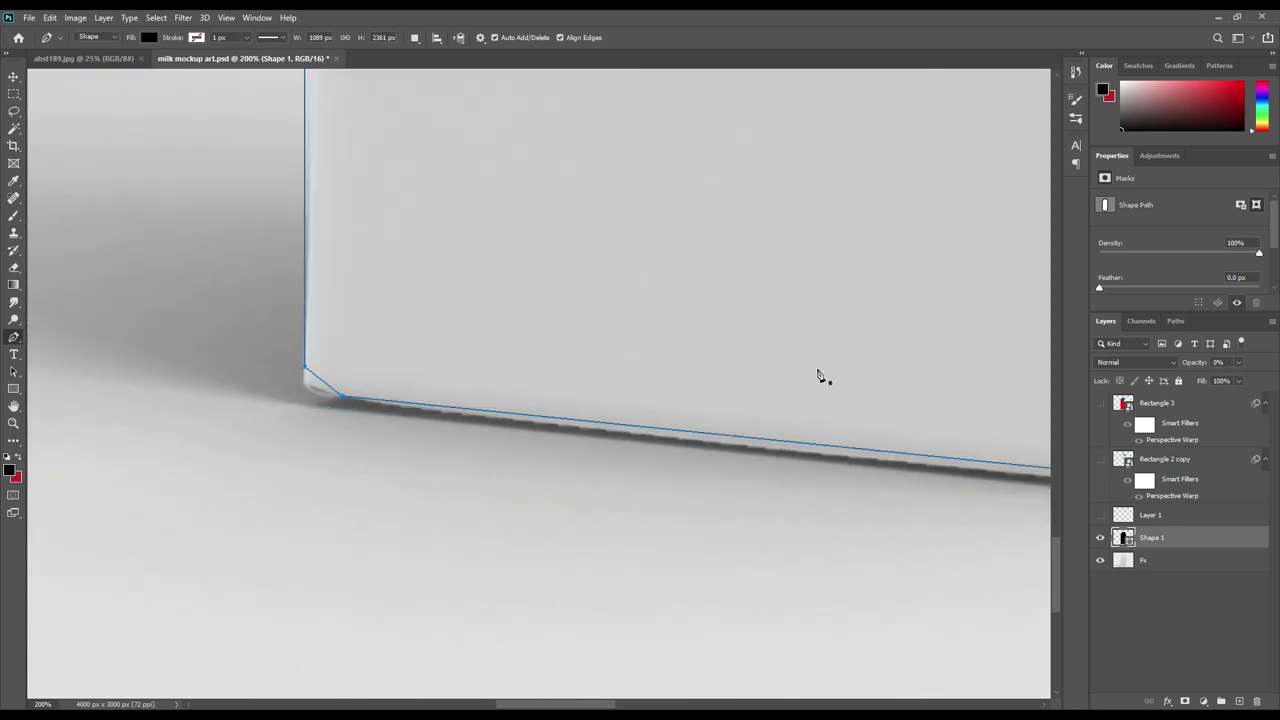
{"action": "right_click", "coordinate": [14, 337]}
{"action": "left_click", "coordinate": [60, 378]}
{"action": "left_click_drag", "start_coordinate": [322, 382], "coordinate": [313, 393]}
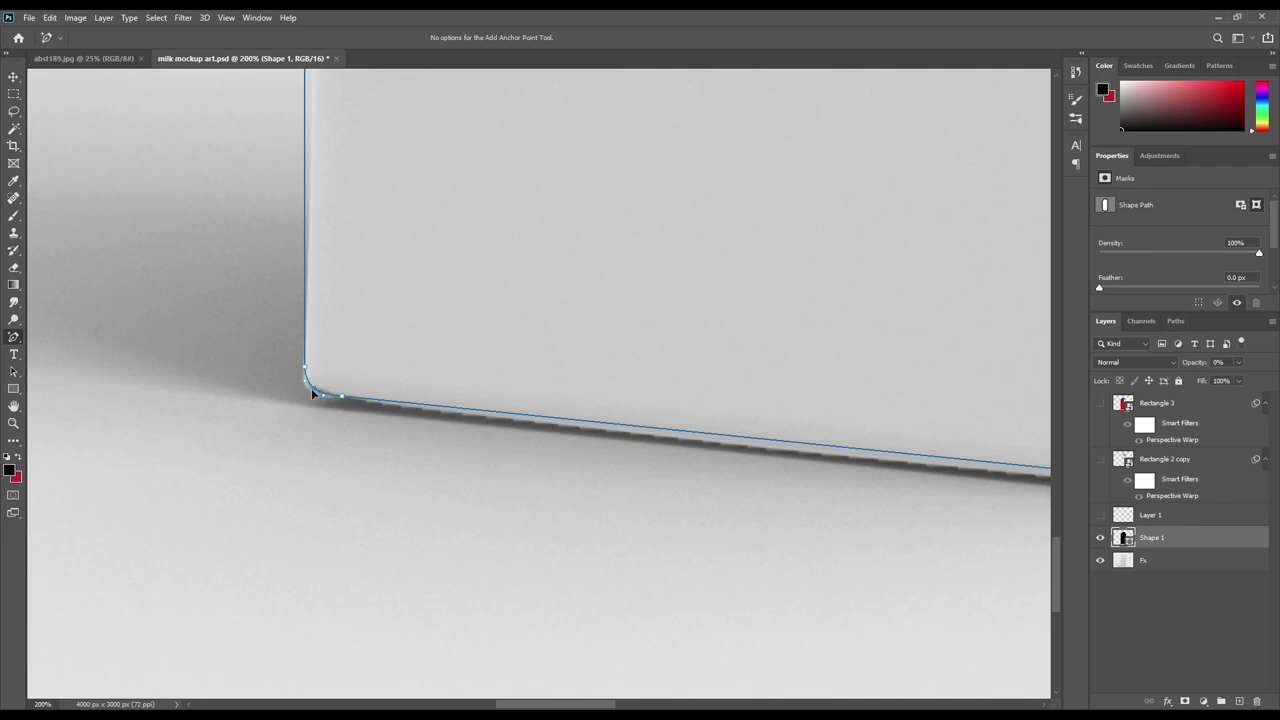
{"action": "left_click", "coordinate": [775, 441]}
{"action": "left_click_drag", "start_coordinate": [775, 444], "coordinate": [773, 453]}
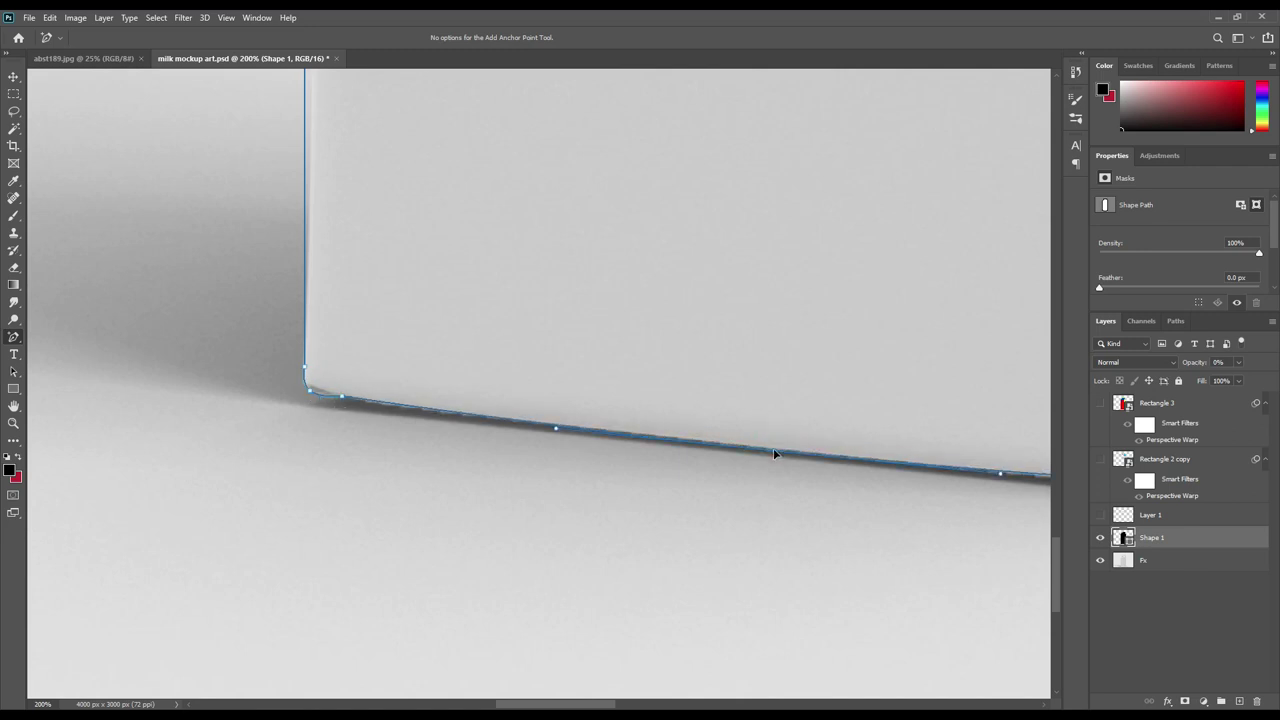
{"action": "left_click_drag", "start_coordinate": [720, 403], "coordinate": [567, 360]}
{"action": "left_click", "coordinate": [591, 403]}
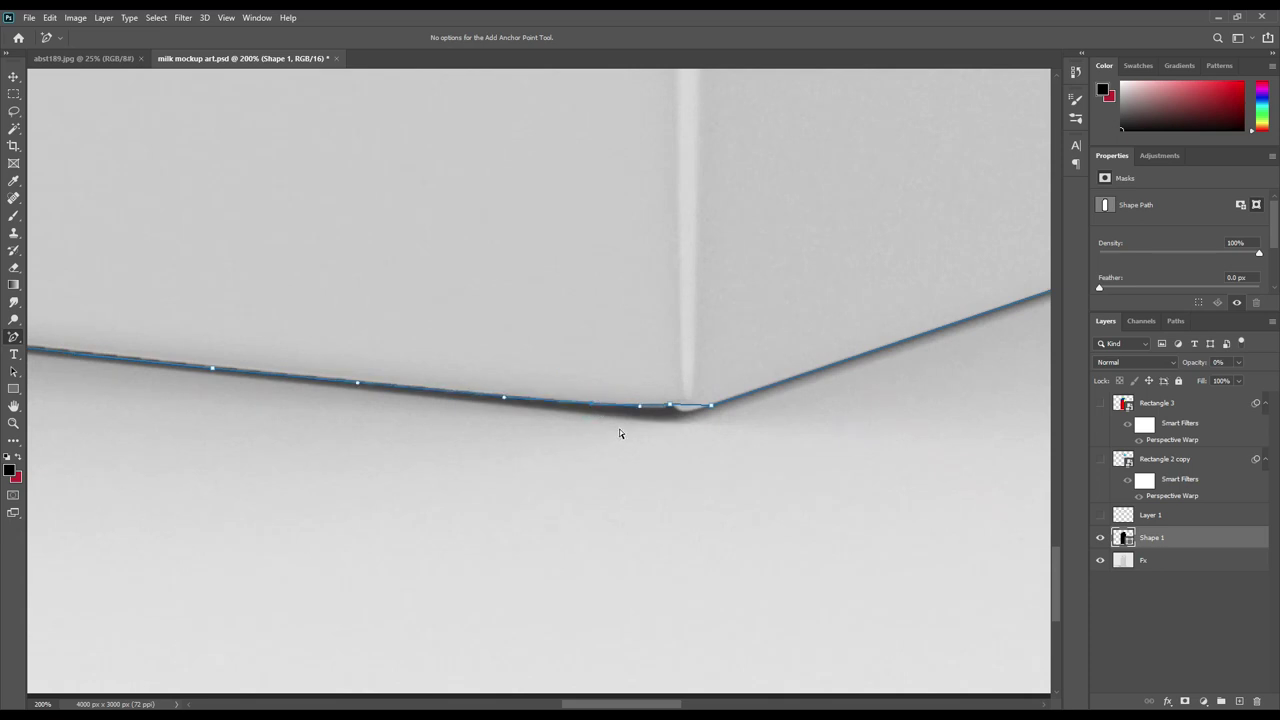
{"action": "left_click", "coordinate": [668, 405]}
{"action": "left_click", "coordinate": [686, 408]}
Add and drag an anchor to round the outline's bottom-right corner
{"action": "left_click_drag", "start_coordinate": [1016, 244], "coordinate": [543, 366]}
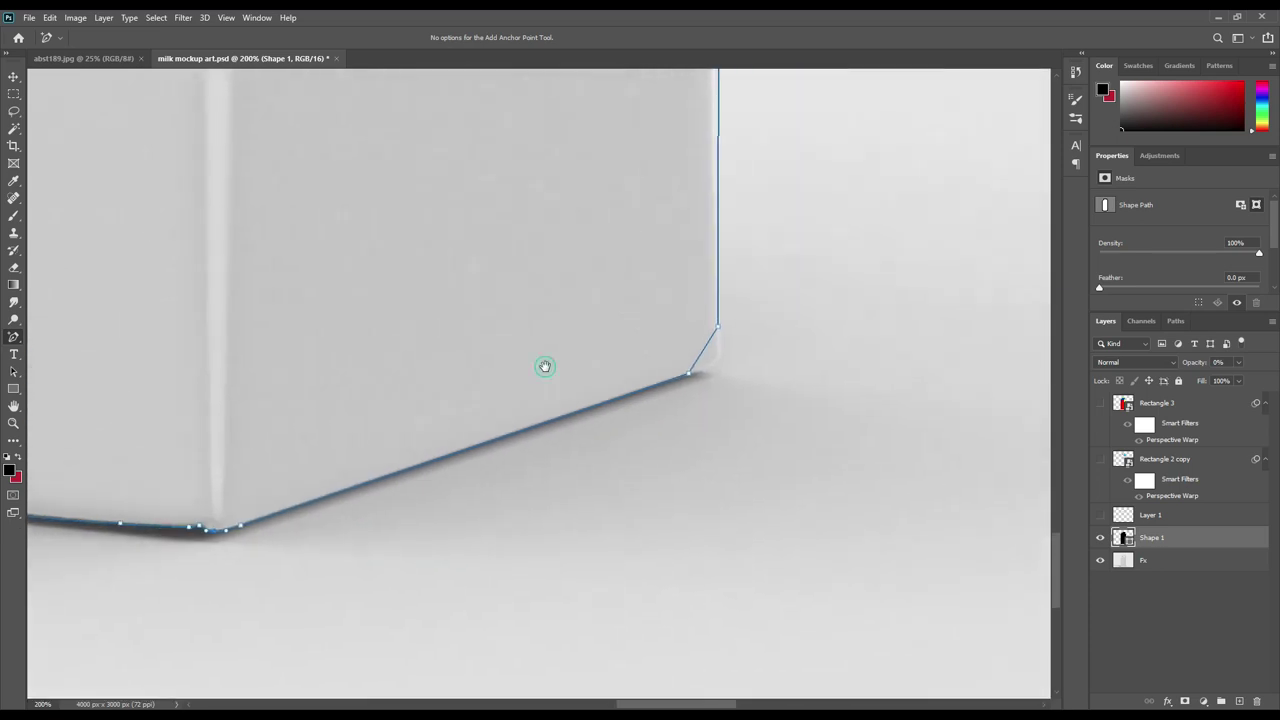
{"action": "left_click", "coordinate": [705, 348]}
{"action": "left_click_drag", "start_coordinate": [705, 348], "coordinate": [716, 363]}
{"action": "left_click", "coordinate": [709, 367]}
Fit the path to the carton's right edge and slanted top, rounding its top-right corner
{"action": "left_click_drag", "start_coordinate": [812, 188], "coordinate": [834, 530]}
{"action": "left_click", "coordinate": [742, 268]}
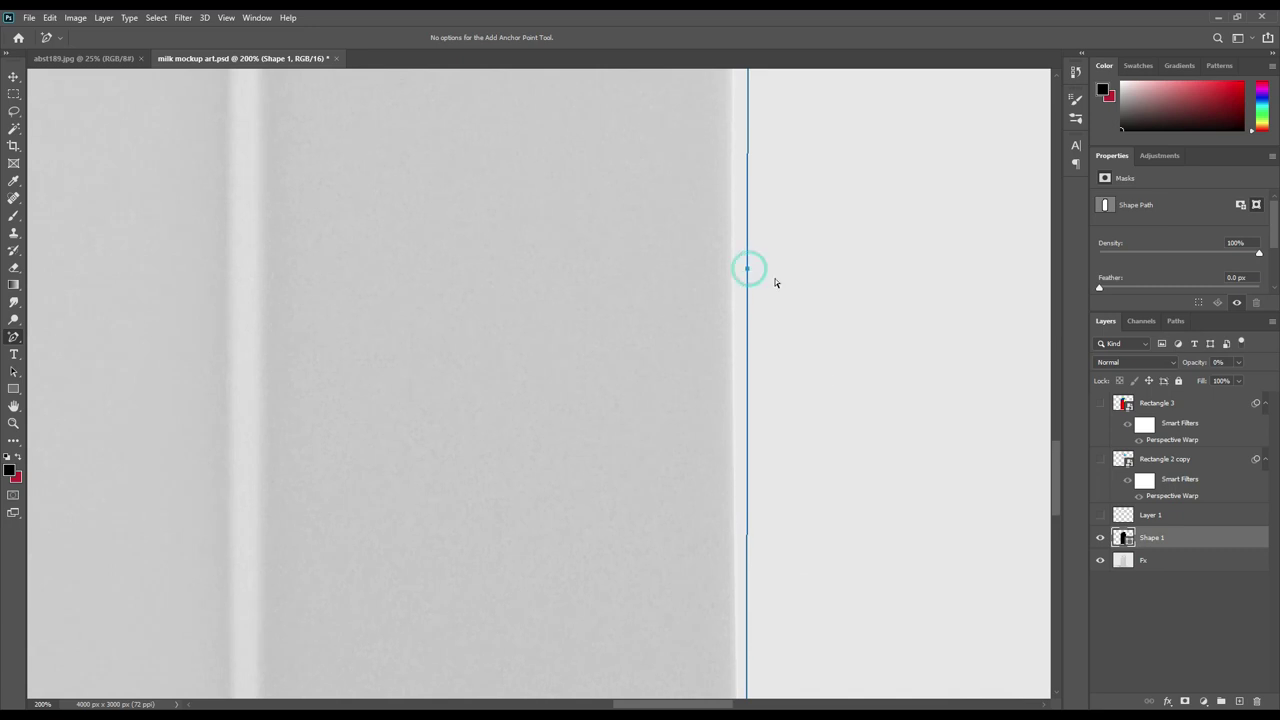
{"action": "mouse_move", "coordinate": [823, 506]}
{"action": "left_mouse_down"}
{"action": "mouse_move", "coordinate": [753, 248]}
{"action": "mouse_move", "coordinate": [743, 457]}
{"action": "left_mouse_up"}
{"action": "left_click_drag", "start_coordinate": [754, 340], "coordinate": [757, 326]}
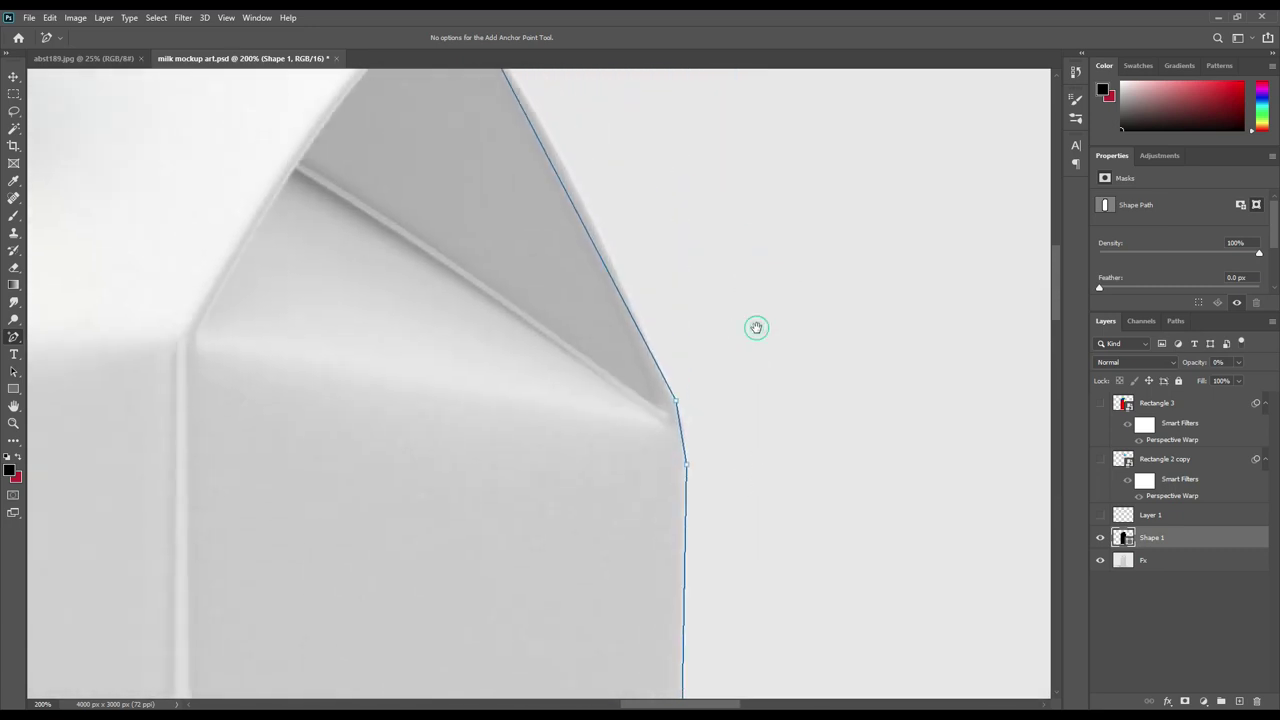
{"action": "left_click", "coordinate": [681, 438]}
{"action": "left_click_drag", "start_coordinate": [684, 193], "coordinate": [723, 329]}
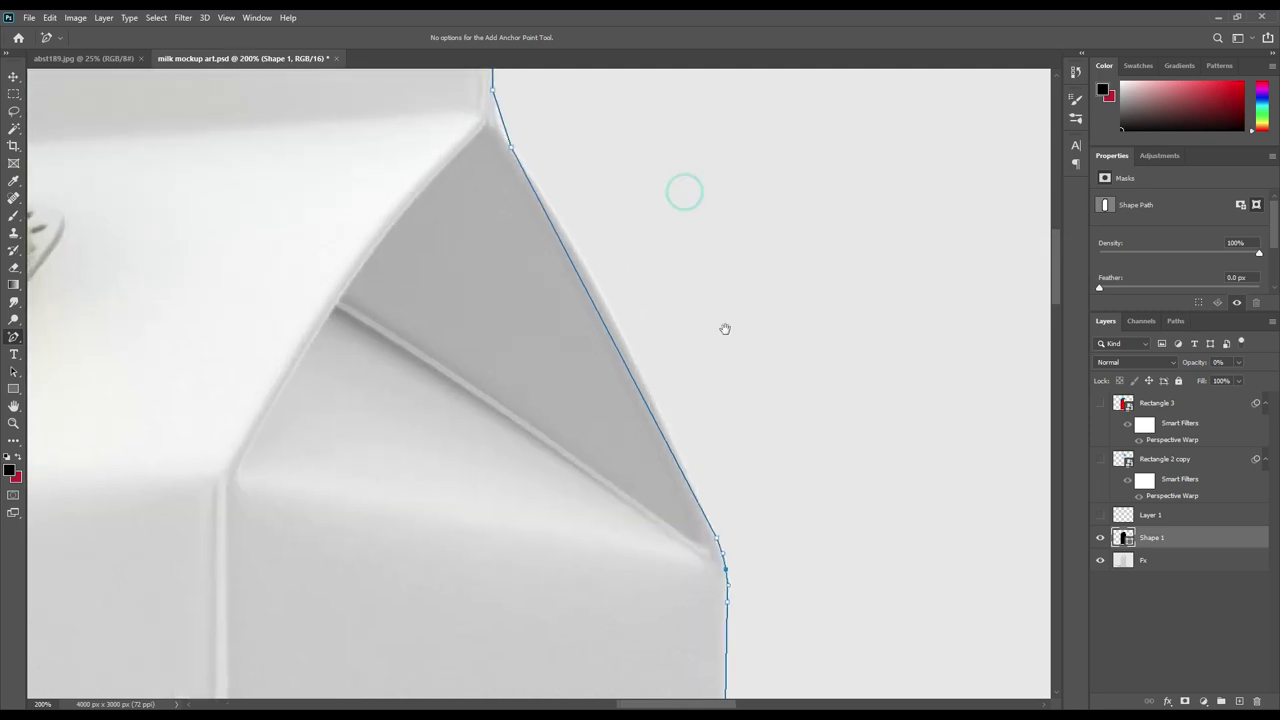
{"action": "key", "text": "Right"}
{"action": "key", "text": "Right"}
{"action": "key", "text": "Right"}
{"action": "key", "text": "Right"}
{"action": "key", "text": "Right"}
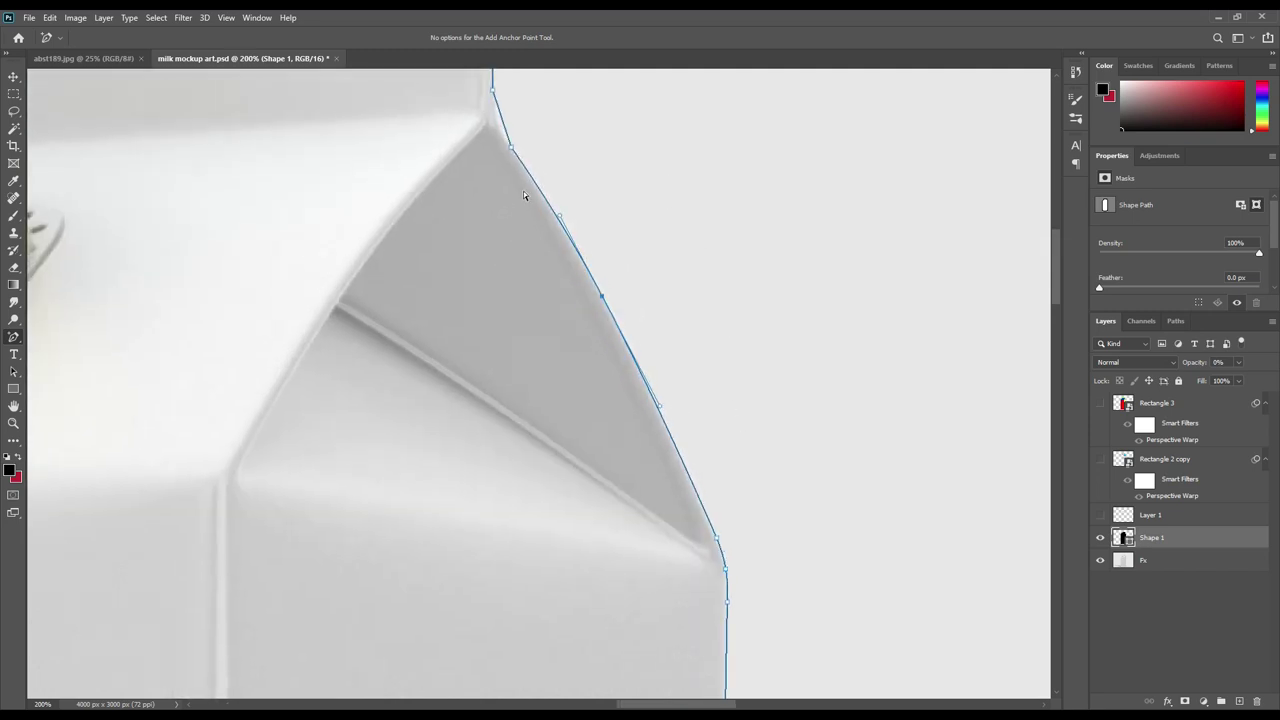
{"action": "scroll", "coordinate": [640, 191], "scroll_direction": "up", "scroll_amount": 5}
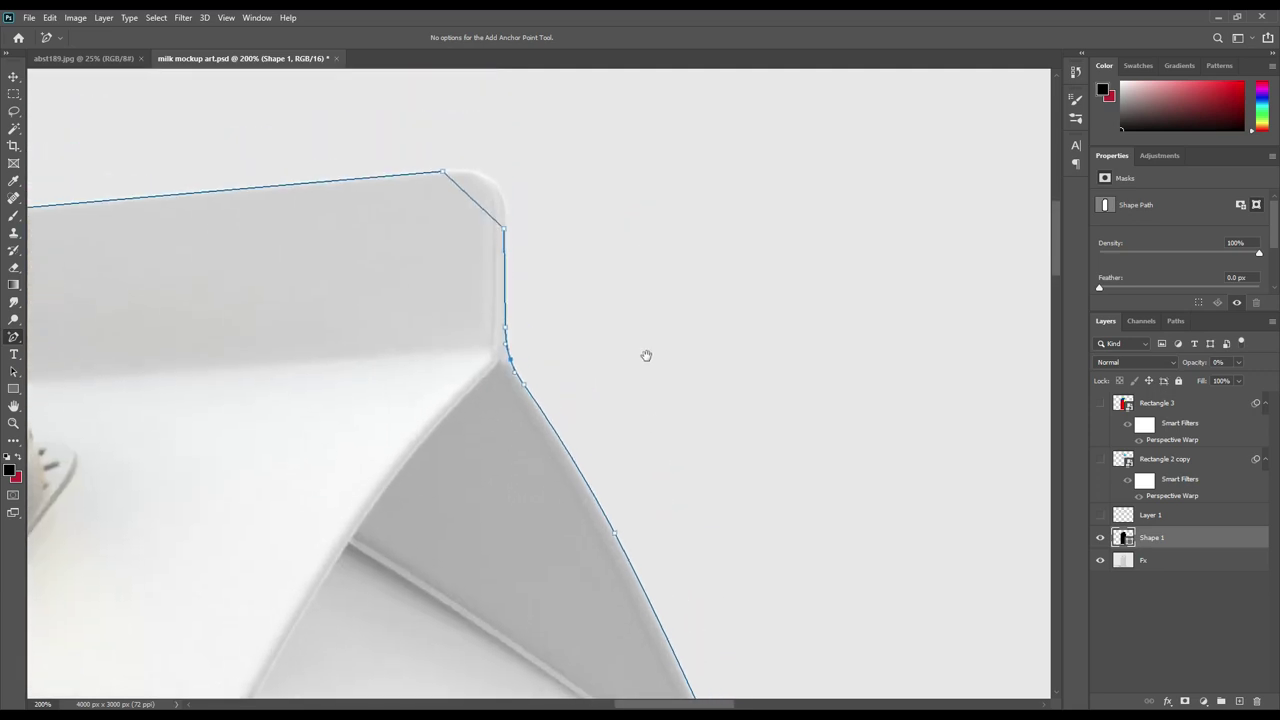
{"action": "left_click_drag", "start_coordinate": [486, 282], "coordinate": [501, 260]}
Round the path's top-left corner and adjust anchors on the diagonal edge and left shoulder
{"action": "left_click_drag", "start_coordinate": [286, 383], "coordinate": [440, 431]}
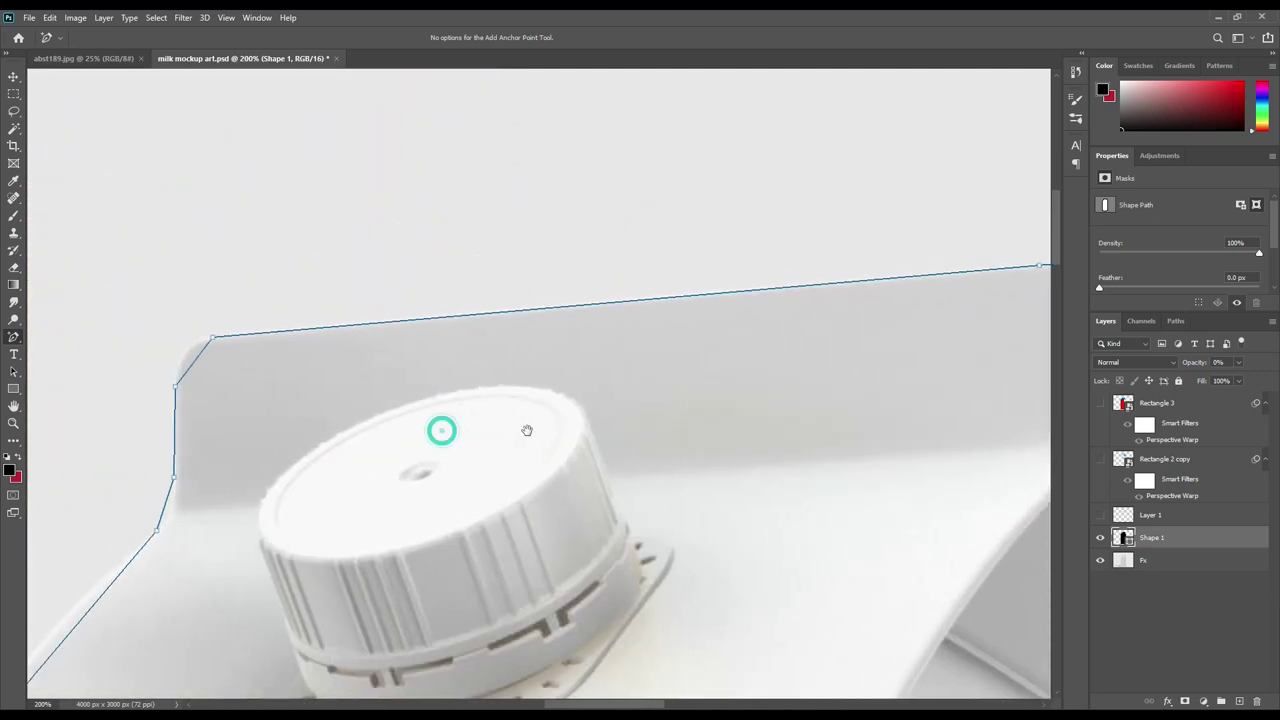
{"action": "left_click_drag", "start_coordinate": [190, 362], "coordinate": [184, 352]}
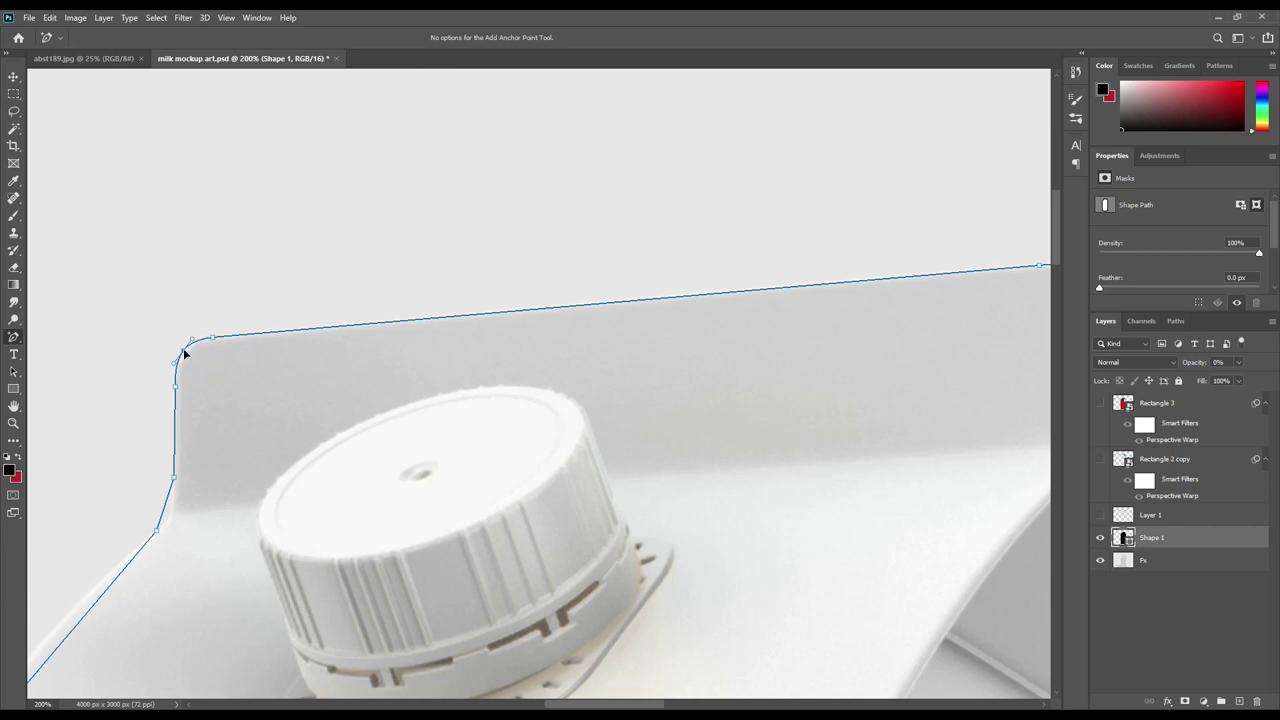
{"action": "scroll", "coordinate": [184, 352], "scroll_direction": "down", "scroll_amount": 3}
{"action": "scroll", "coordinate": [289, 509], "scroll_direction": "left", "scroll_amount": 5}
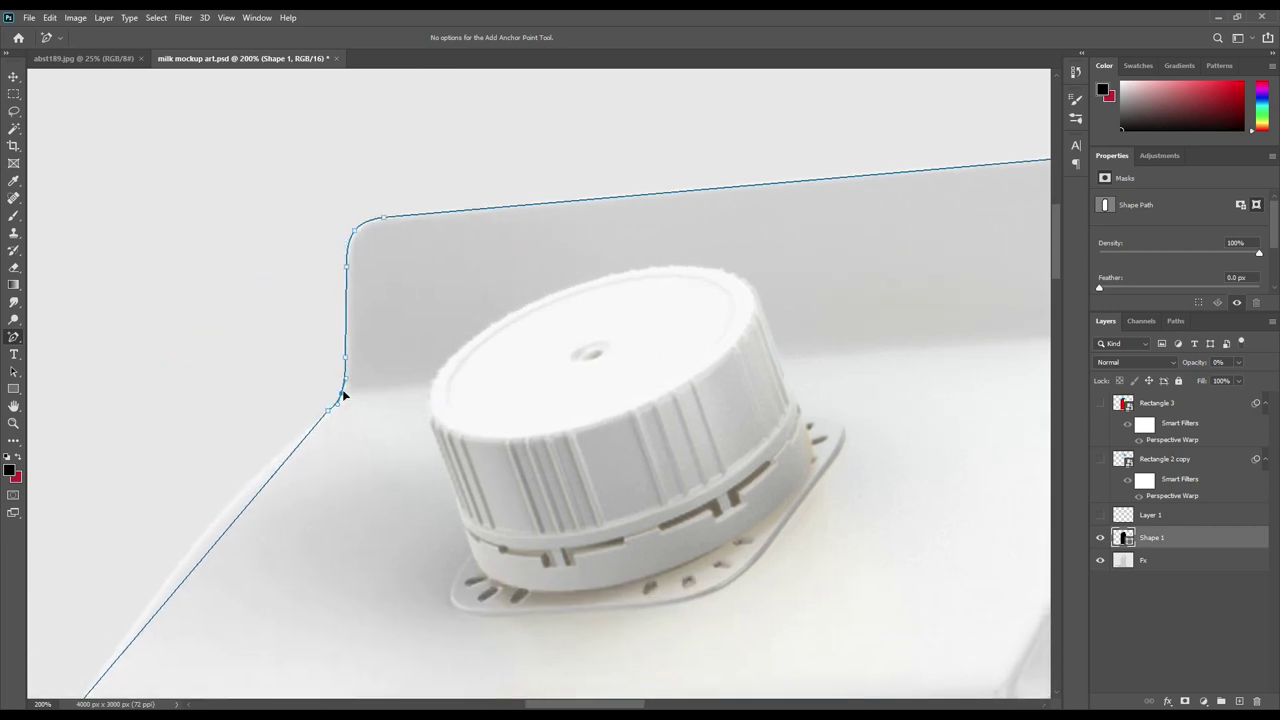
{"action": "scroll", "coordinate": [354, 452], "scroll_direction": "down", "scroll_amount": 3}
{"action": "scroll", "coordinate": [511, 434], "scroll_direction": "left", "scroll_amount": 3}
{"action": "left_click", "coordinate": [391, 362]}
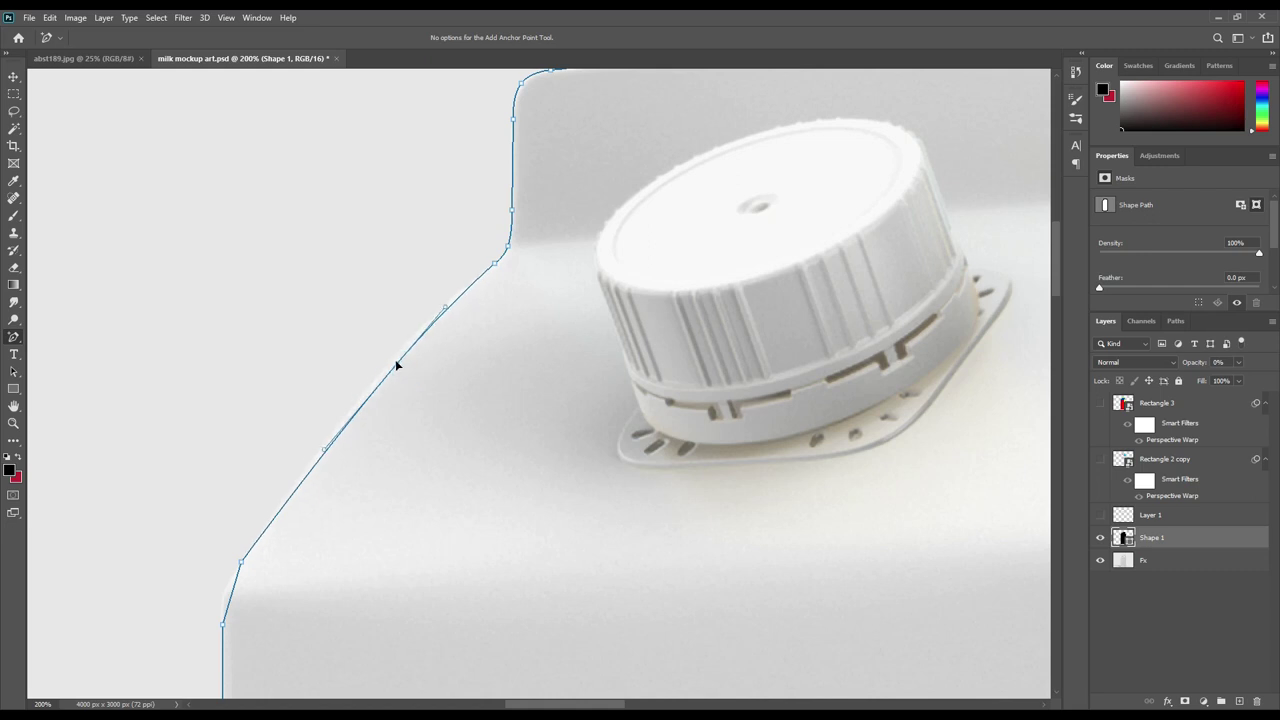
{"action": "scroll", "coordinate": [491, 405], "scroll_direction": "down", "scroll_amount": 3}
{"action": "scroll", "coordinate": [491, 405], "scroll_direction": "left", "scroll_amount": 2}
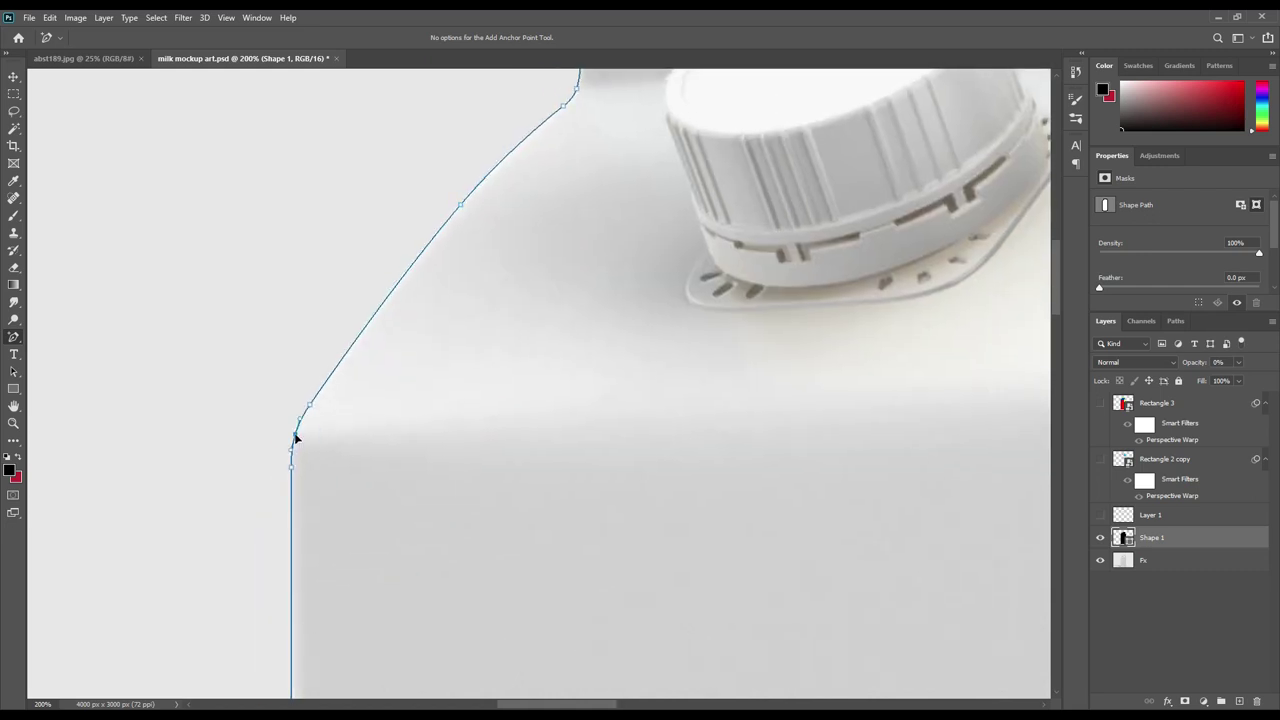
{"action": "left_click", "coordinate": [294, 436]}
{"action": "scroll", "coordinate": [416, 455], "scroll_direction": "down", "scroll_amount": 5}
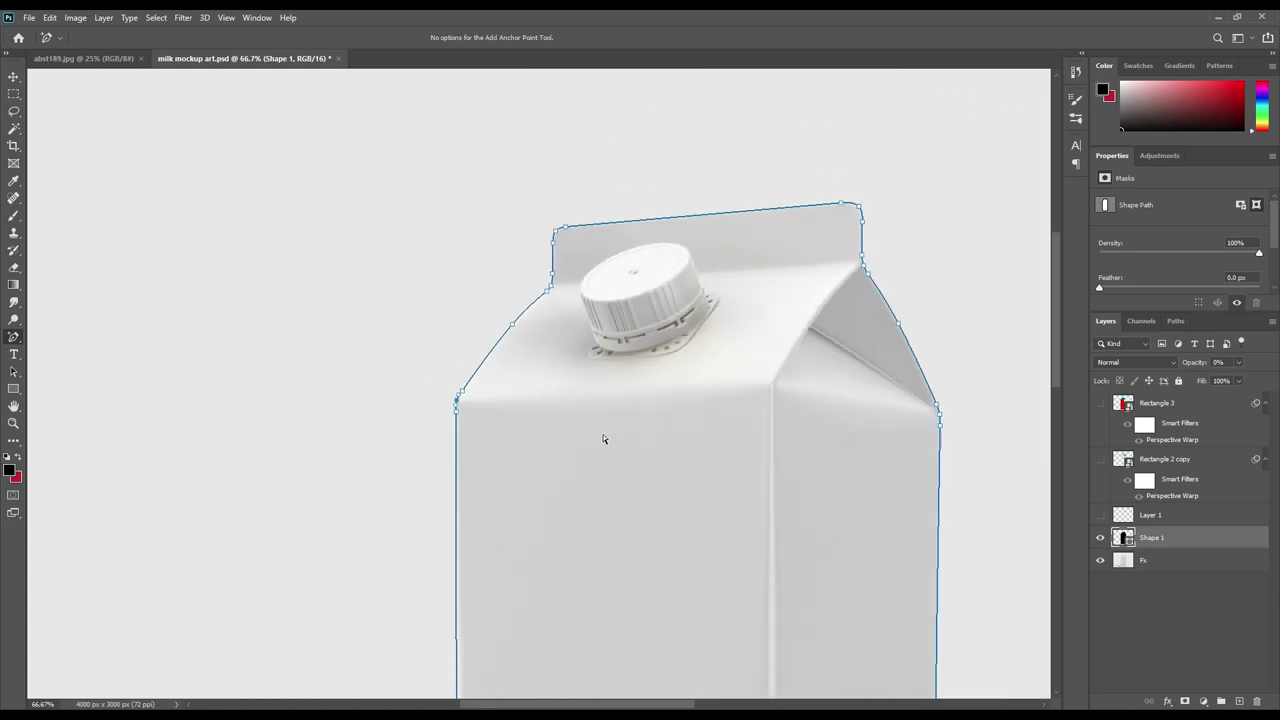
{"action": "scroll", "coordinate": [602, 436], "scroll_direction": "down", "scroll_amount": 1}
{"action": "left_click_drag", "start_coordinate": [1054, 424], "coordinate": [1058, 485]}
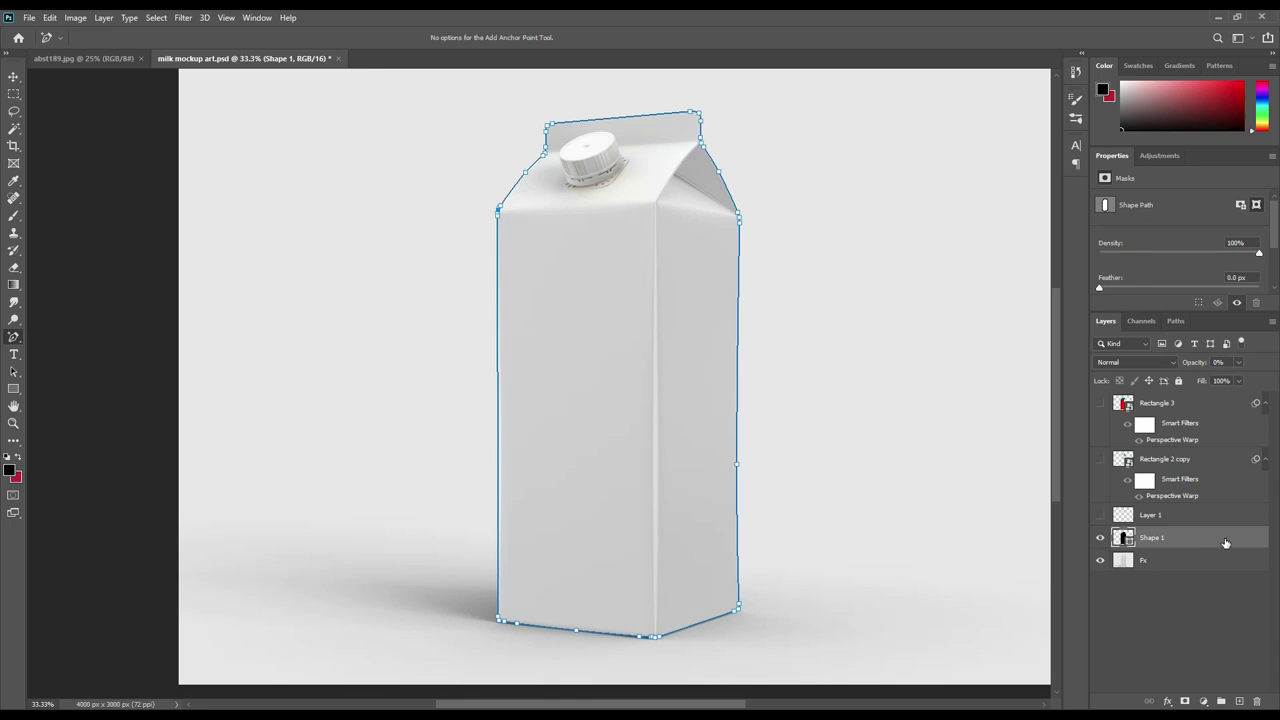
Show Rectangle 2 copy and Rectangle 3, group them as Group 1 and mask it to the Shape 1 outline
{"action": "left_click", "coordinate": [1172, 562]}
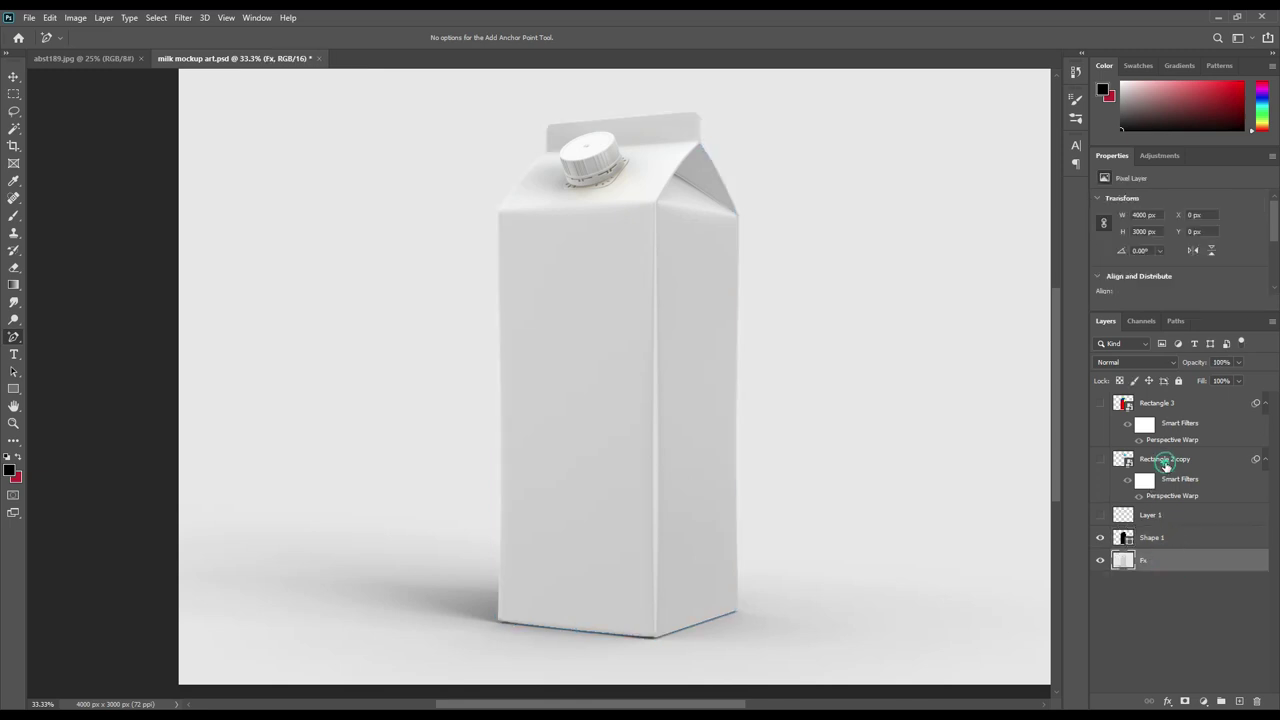
{"action": "left_click", "coordinate": [1128, 460]}
{"action": "left_click", "coordinate": [1100, 459]}
{"action": "left_click", "coordinate": [1100, 403]}
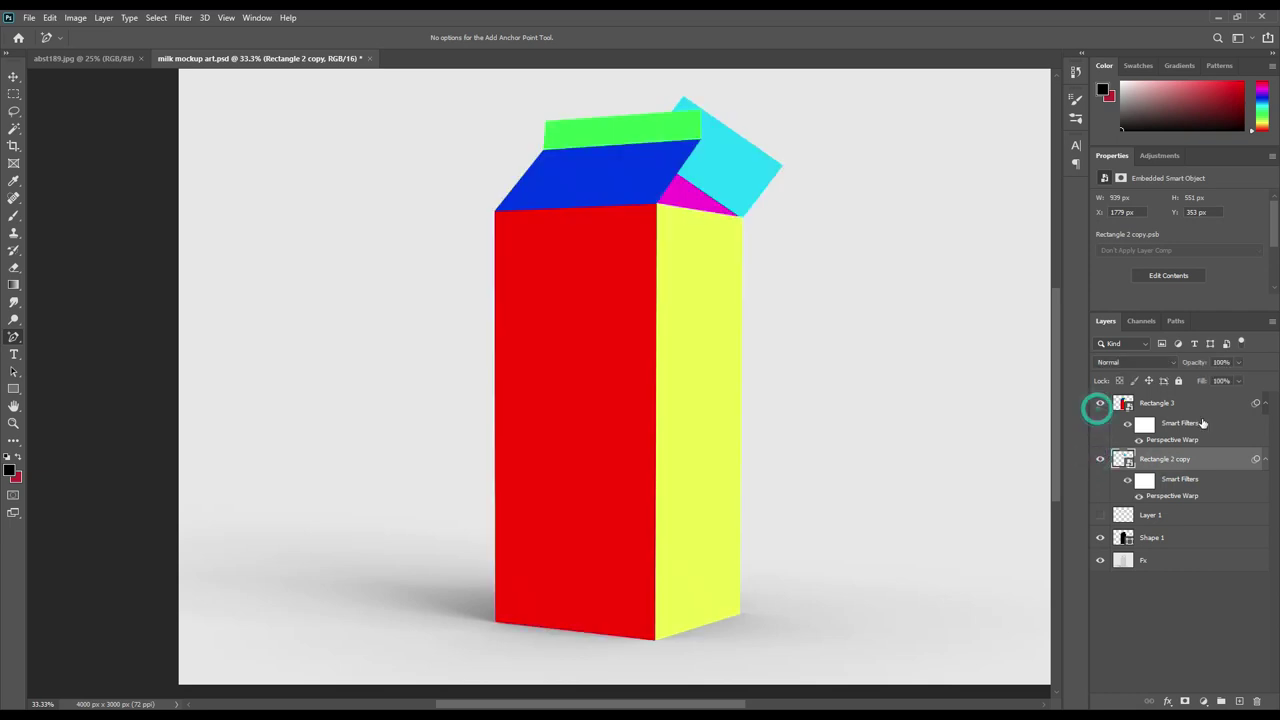
{"action": "left_click", "coordinate": [1179, 403], "text": "shift"}
{"action": "left_click_drag", "start_coordinate": [1208, 458], "coordinate": [1221, 701]}
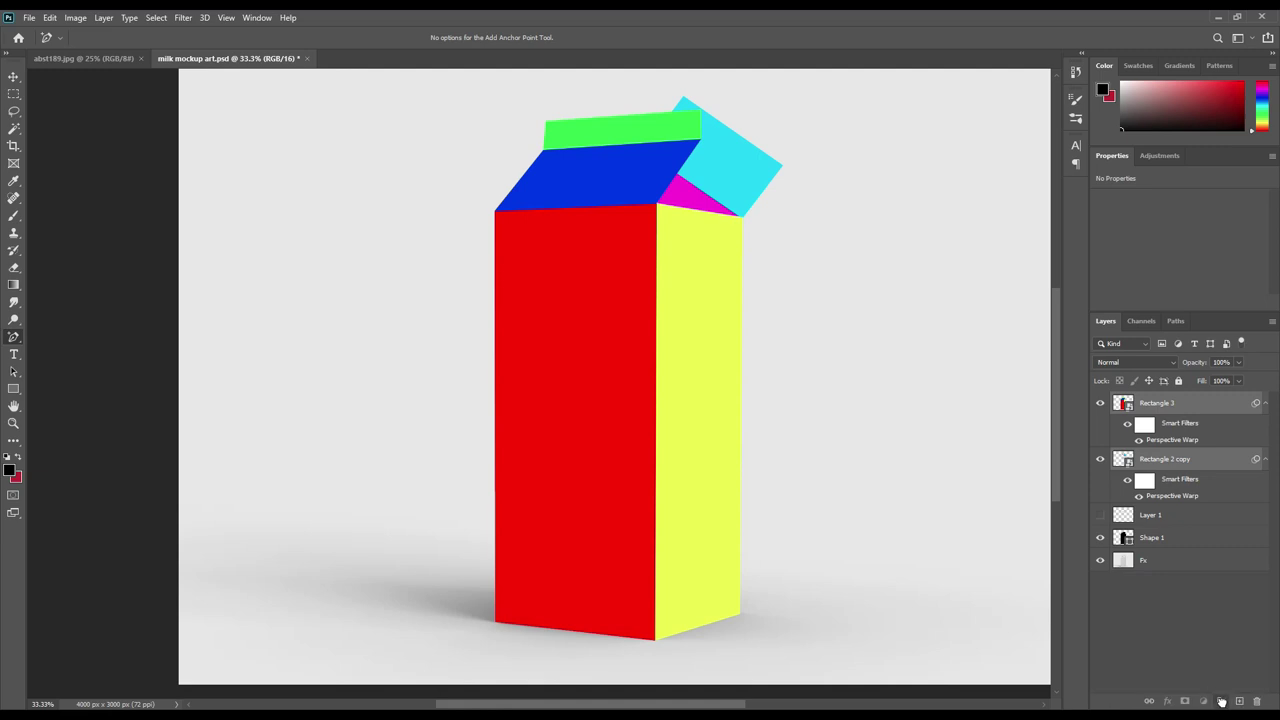
{"action": "left_click", "coordinate": [1126, 445], "text": "ctrl"}
{"action": "left_click", "coordinate": [1161, 400]}
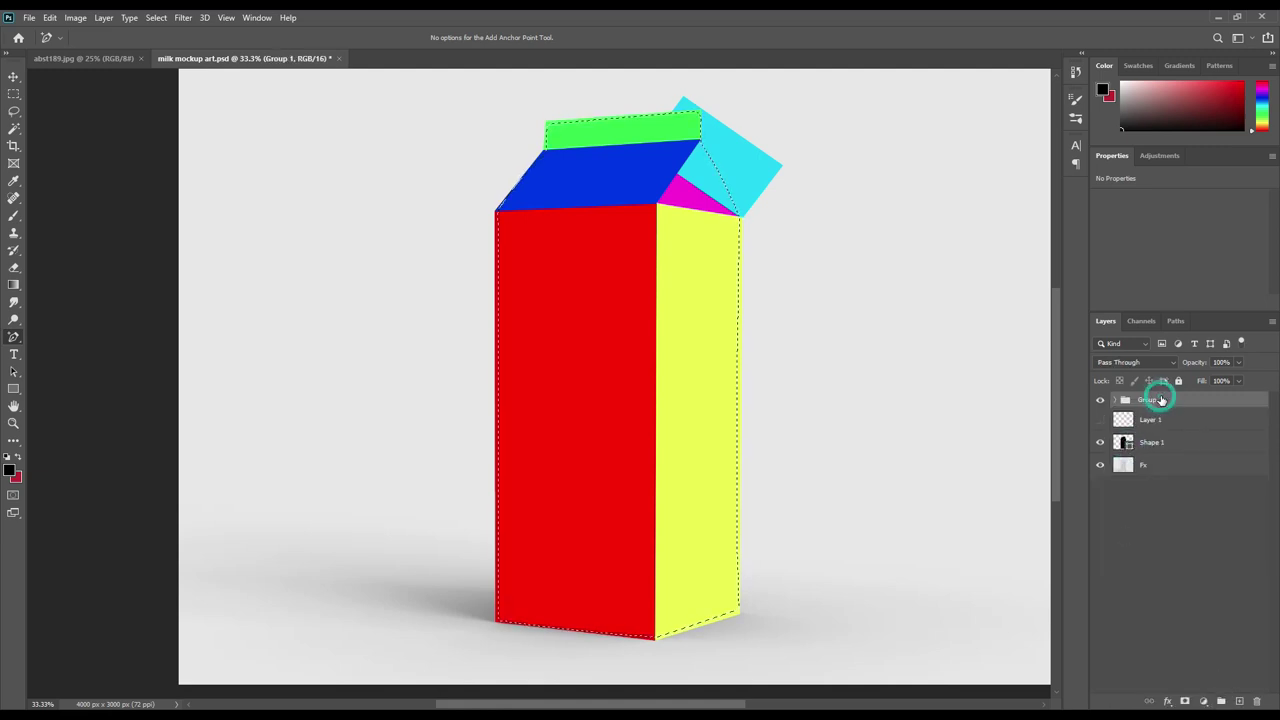
{"action": "left_click", "coordinate": [1185, 701]}
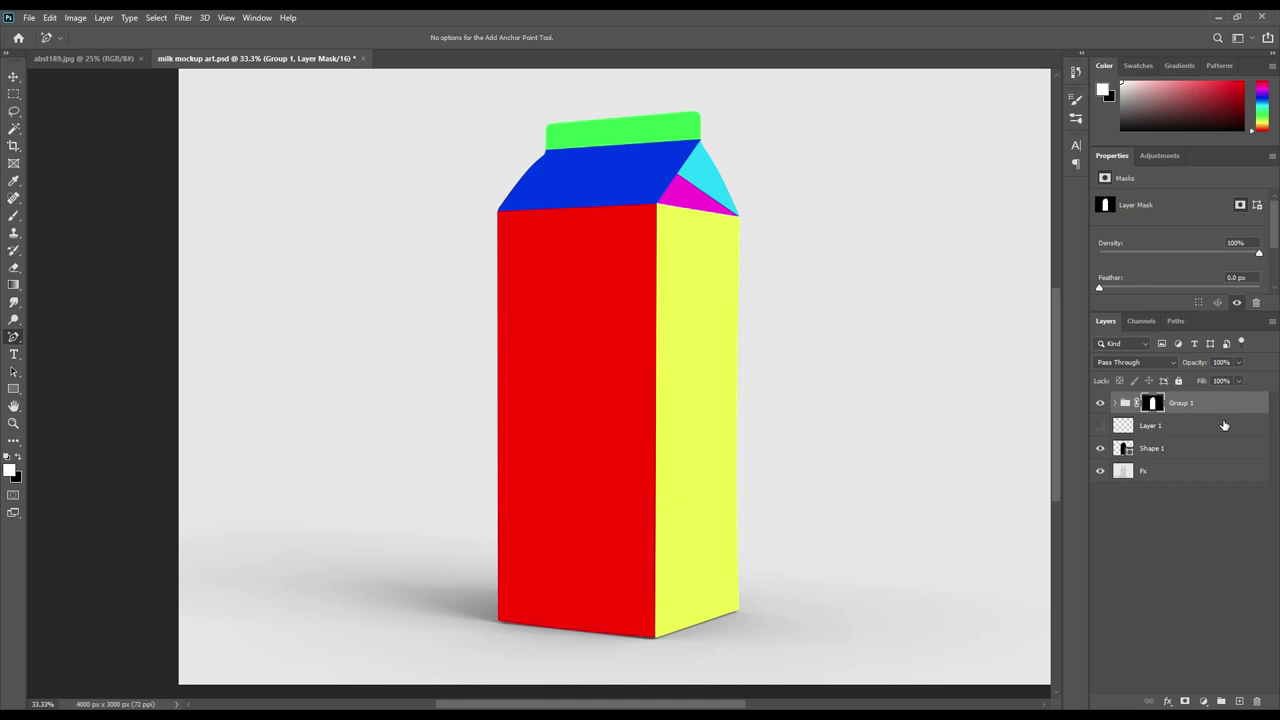
Select the Fx layer and load the Shape 1 carton outline as a selection
{"action": "left_click", "coordinate": [1170, 471]}
{"action": "left_click", "coordinate": [1153, 403], "text": "ctrl"}
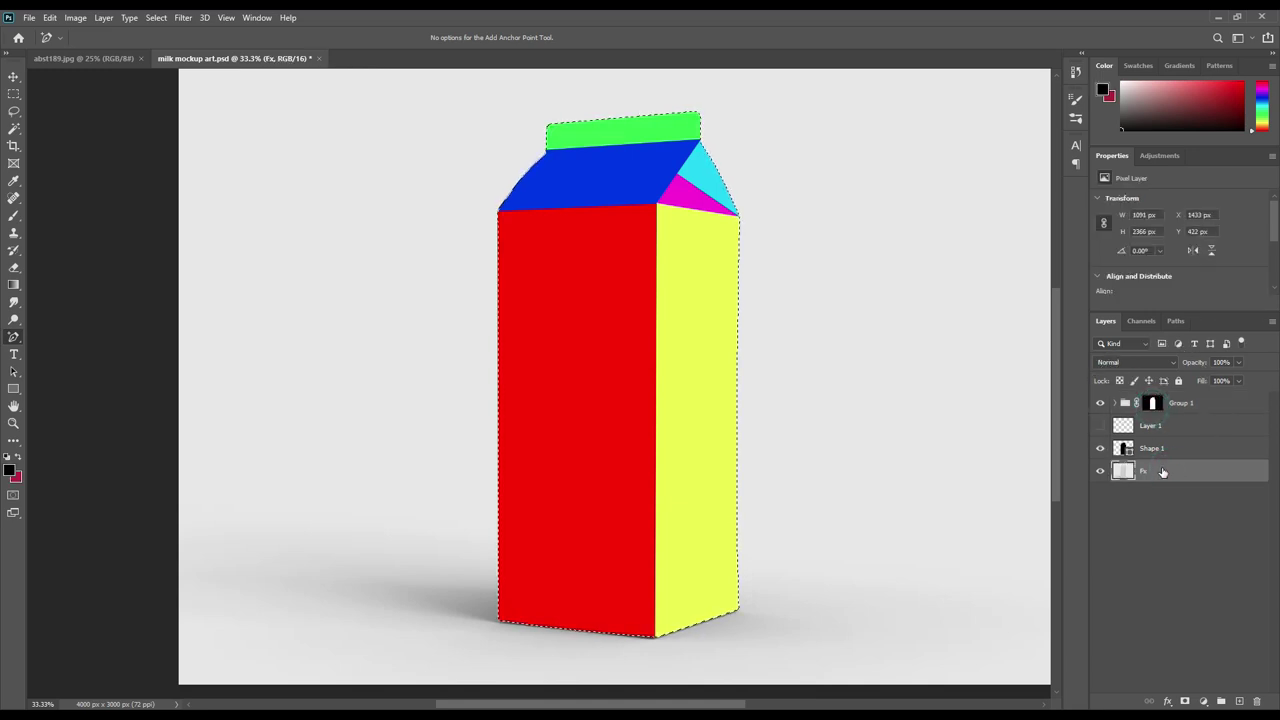
Copy the carton from Fx into Layer 2, move it above Group 1 and duplicate it twice
{"action": "key", "text": "ctrl+j"}
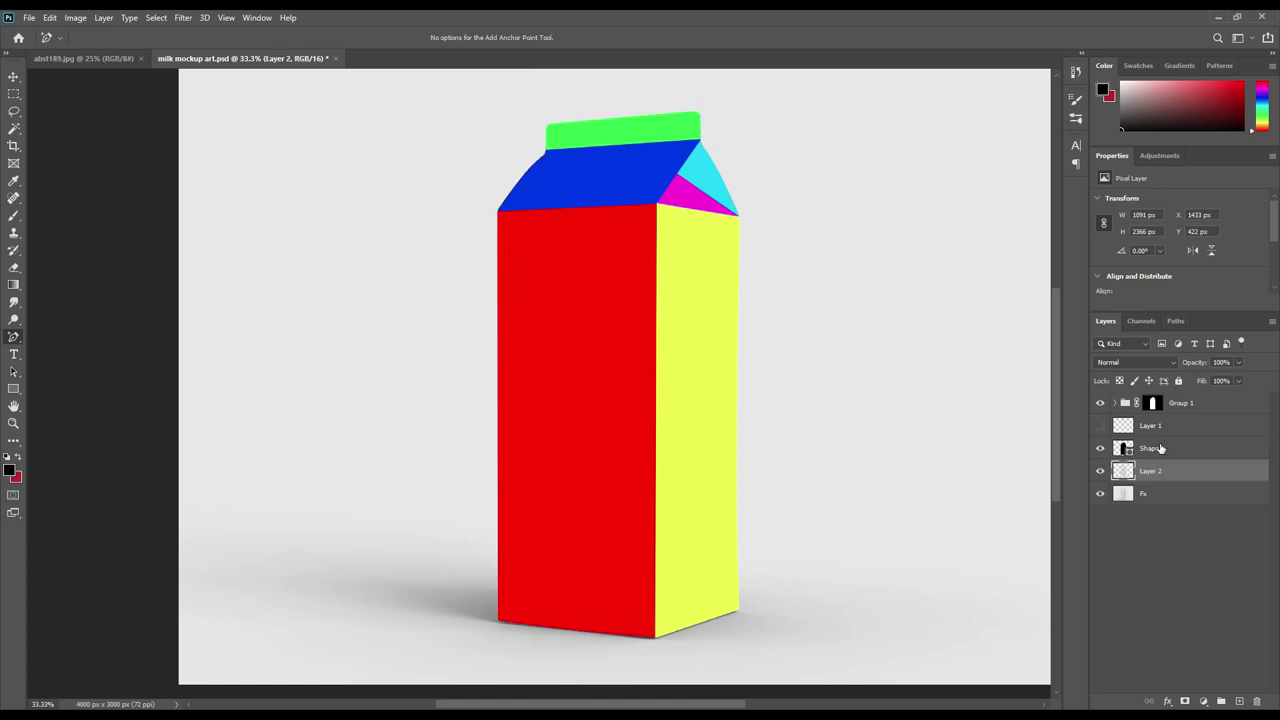
{"action": "mouse_move", "coordinate": [1187, 476]}
{"action": "left_mouse_down"}
{"action": "mouse_move", "coordinate": [1192, 392]}
{"action": "mouse_move", "coordinate": [1190, 404]}
{"action": "left_mouse_up"}
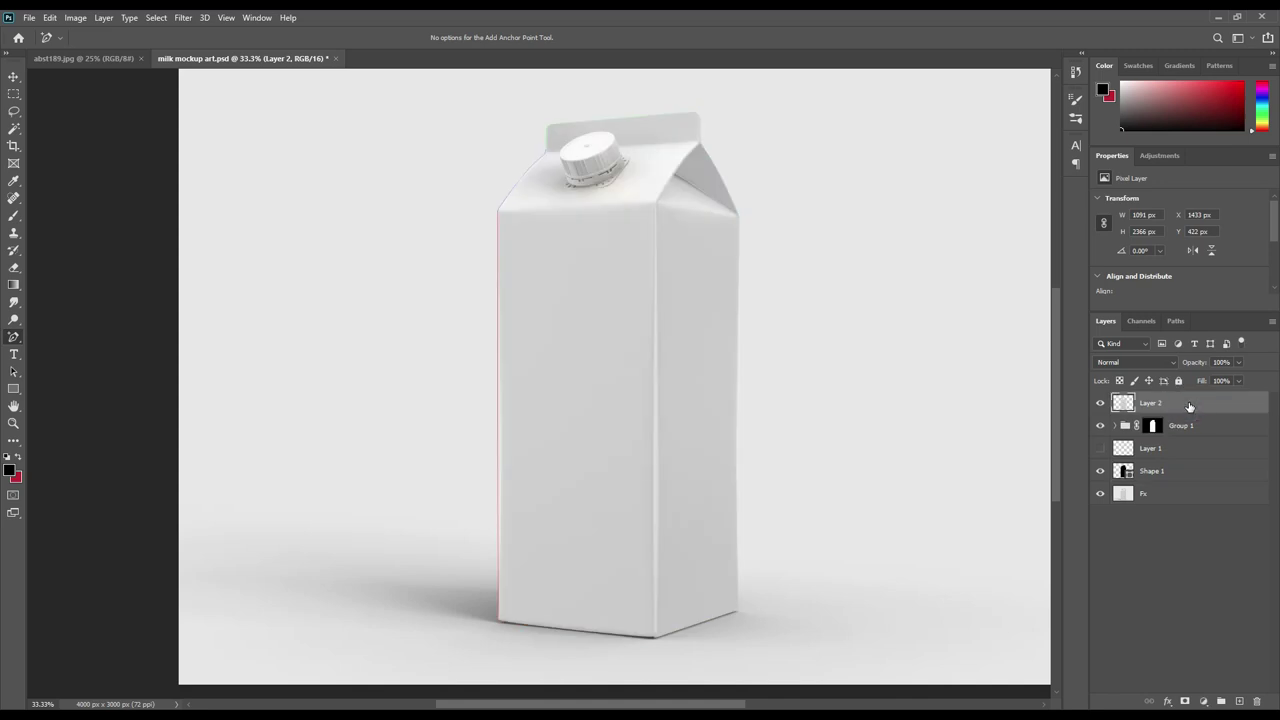
{"action": "key", "text": "ctrl+j"}
{"action": "key", "text": "ctrl+j"}
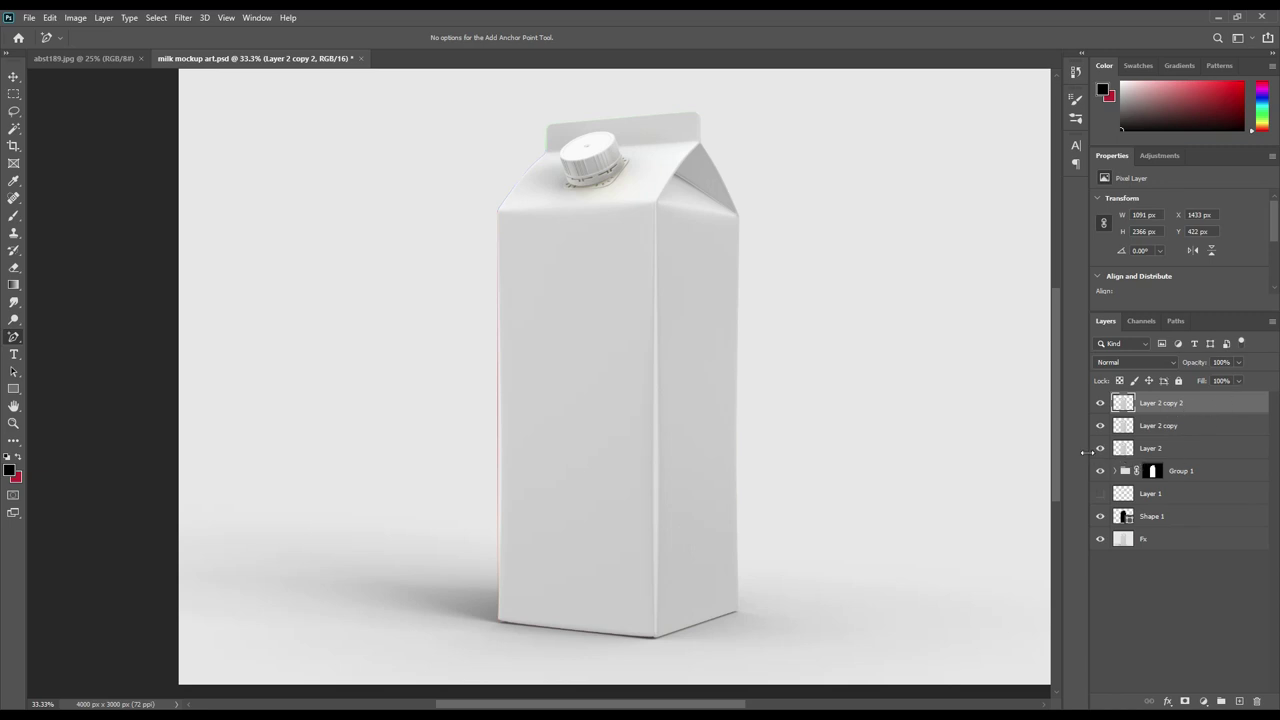
Hide Layer 2 and Layer 2 copy, and set Layer 2 copy 2 to Linear Burn blending
{"action": "left_click", "coordinate": [1100, 448]}
{"action": "left_click", "coordinate": [1100, 426]}
{"action": "left_click", "coordinate": [1160, 362]}
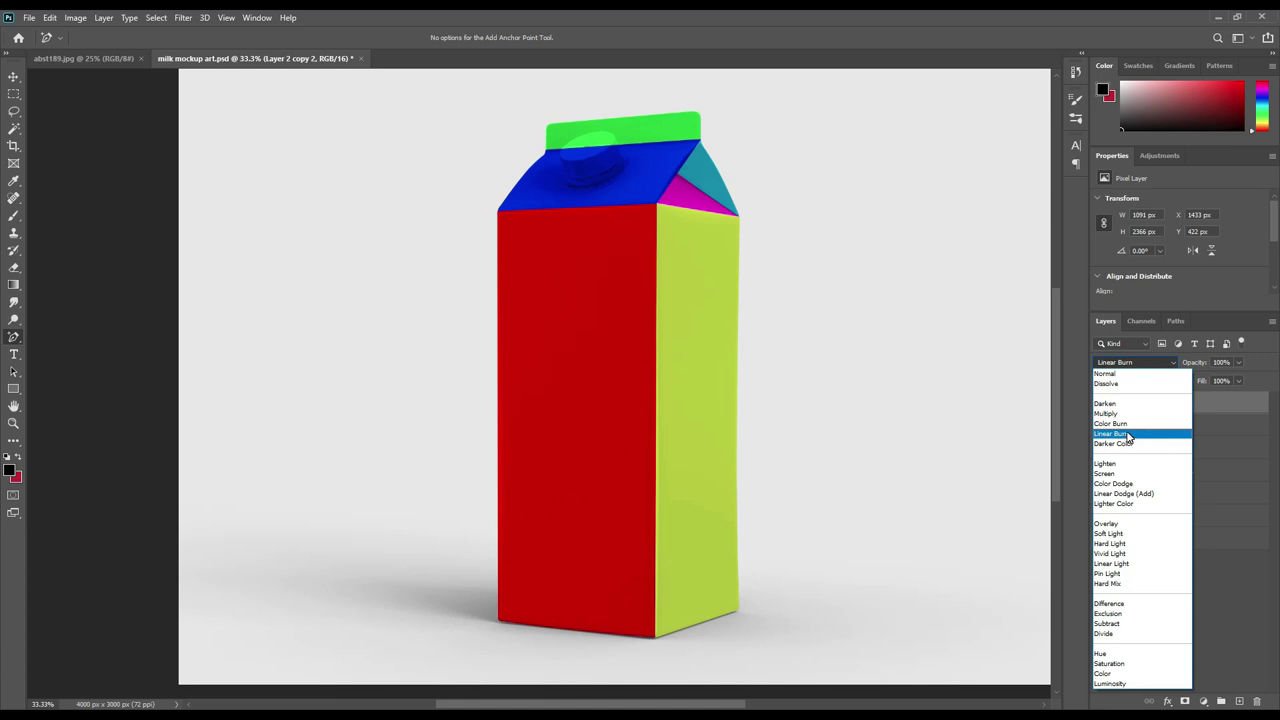
{"action": "left_click", "coordinate": [1128, 435]}
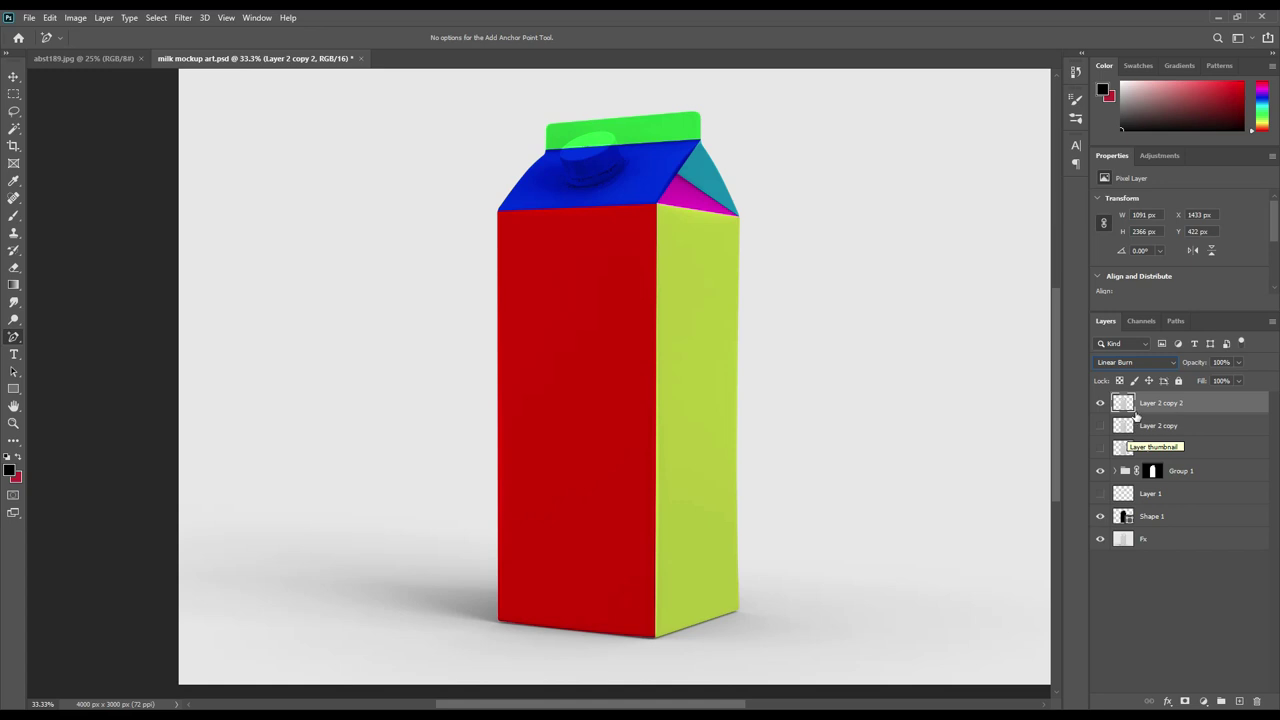
Rename the three carton copies Shadow, Midtone and Screen, then move Shadow down directly above Group 1
{"action": "double_click", "coordinate": [1154, 403]}
{"action": "type", "text": "Shadow"}
{"action": "key", "text": "Return"}
{"action": "double_click", "coordinate": [1168, 426]}
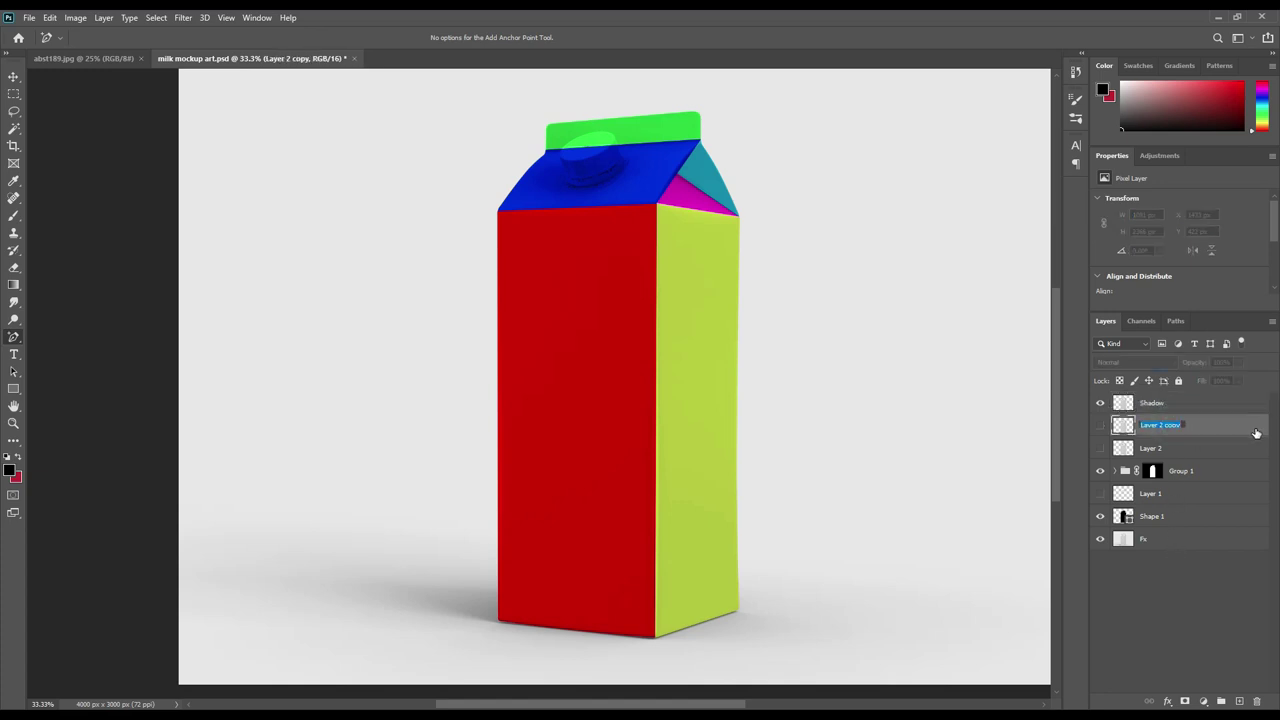
{"action": "type", "text": "M"}
{"action": "type", "text": "idtone"}
{"action": "key", "text": "Return"}
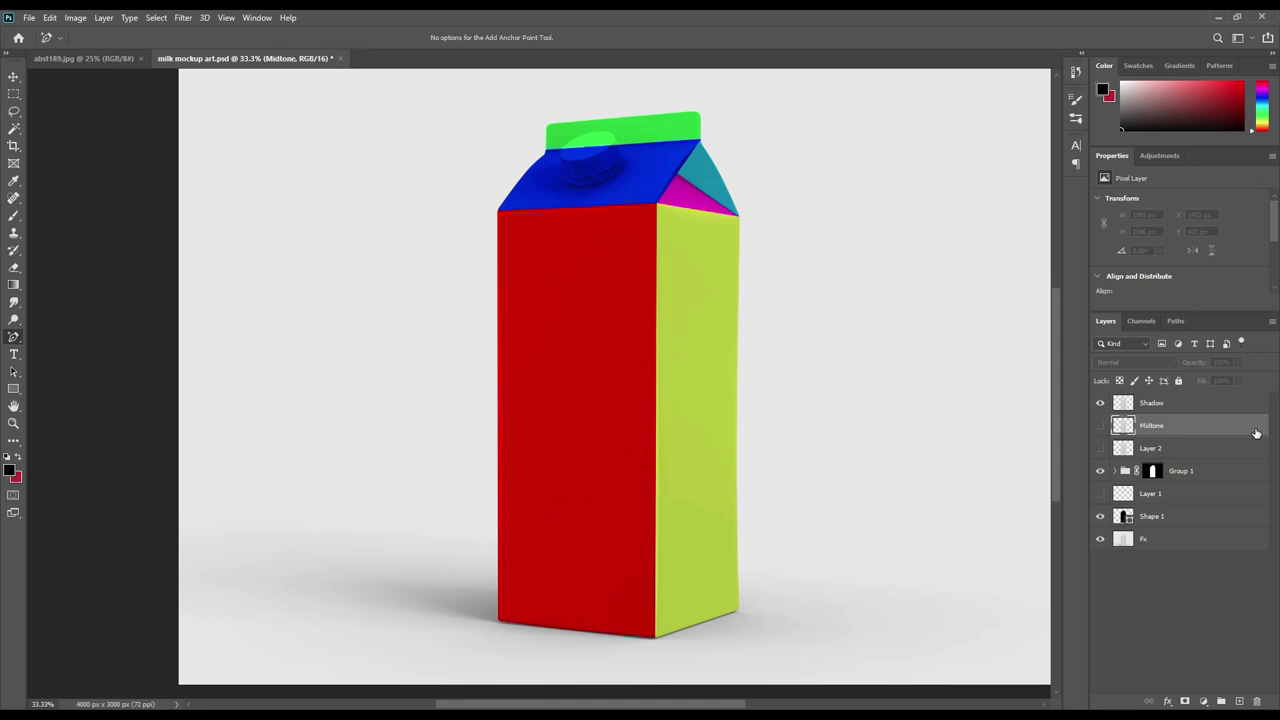
{"action": "double_click", "coordinate": [1149, 449]}
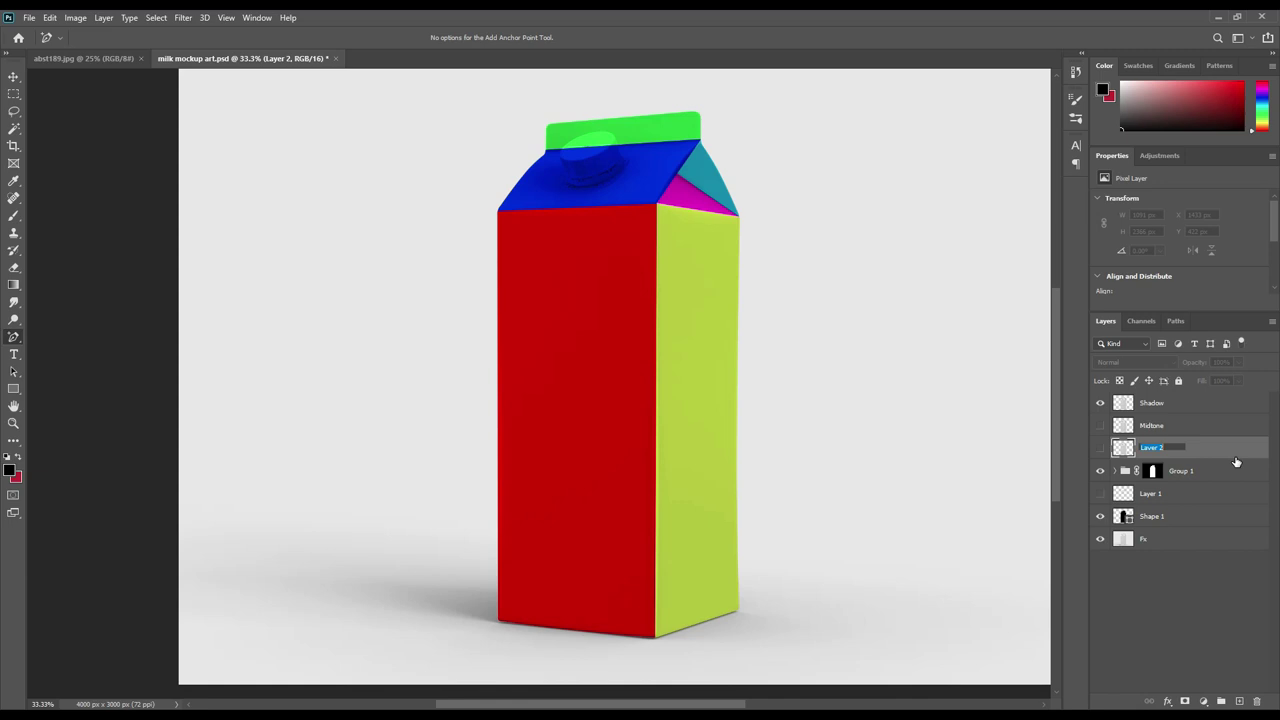
{"action": "type", "text": "Screen"}
{"action": "key", "text": "Return"}
{"action": "mouse_move", "coordinate": [1159, 411]}
{"action": "left_mouse_down"}
{"action": "mouse_move", "coordinate": [1175, 458]}
{"action": "mouse_move", "coordinate": [1184, 403]}
{"action": "left_mouse_up"}
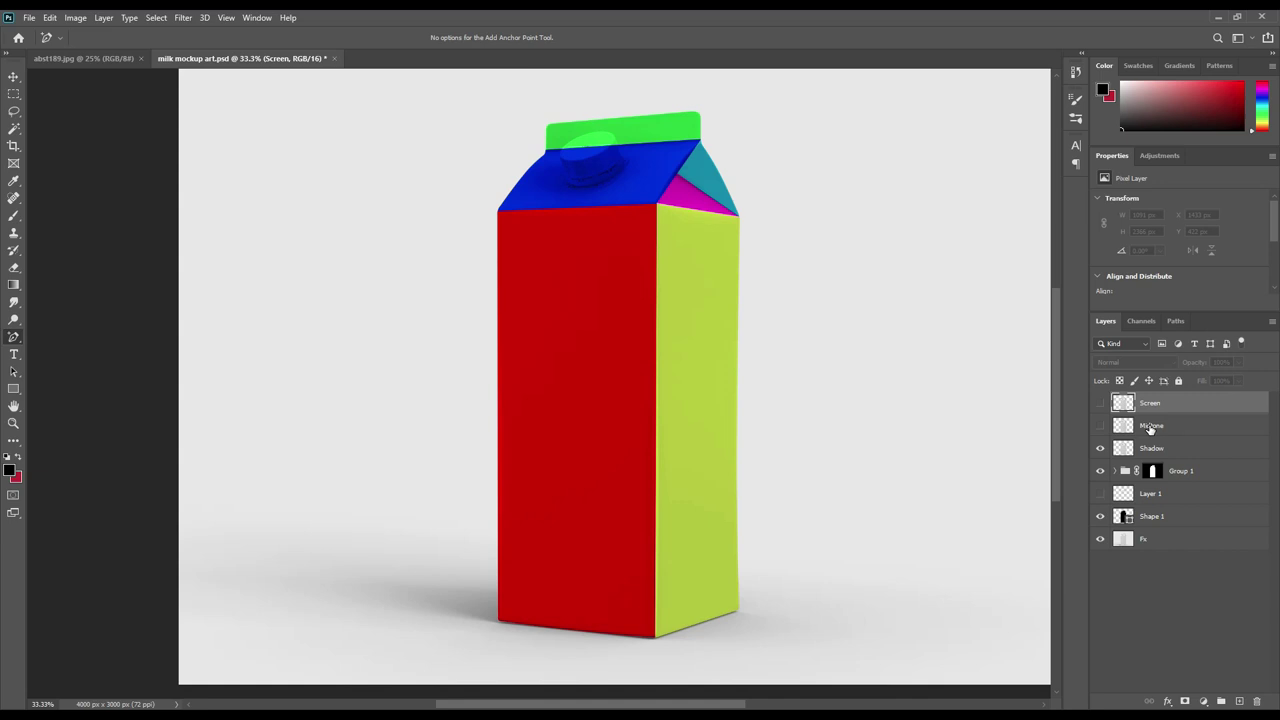
Show the Midtone layer and set its blend mode to Linear Dodge (Add)
{"action": "left_click", "coordinate": [1155, 426]}
{"action": "left_click", "coordinate": [1101, 427]}
{"action": "left_click", "coordinate": [1184, 424]}
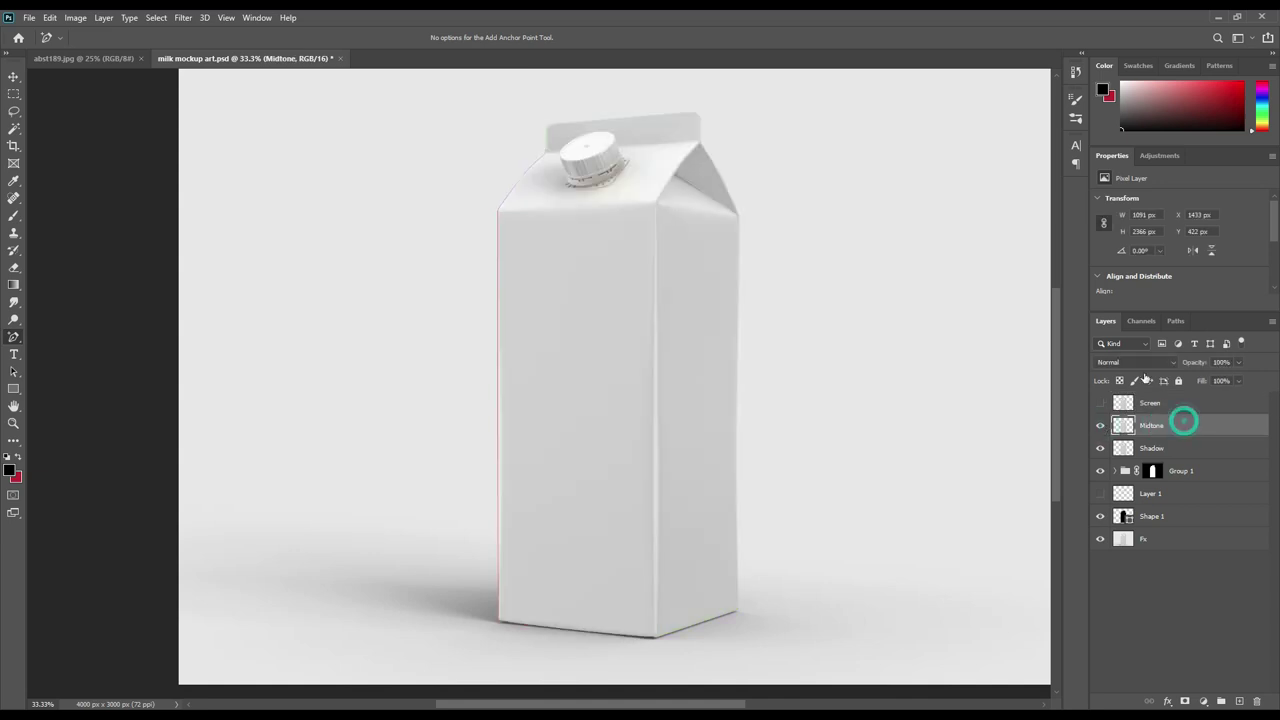
{"action": "left_click", "coordinate": [1145, 364]}
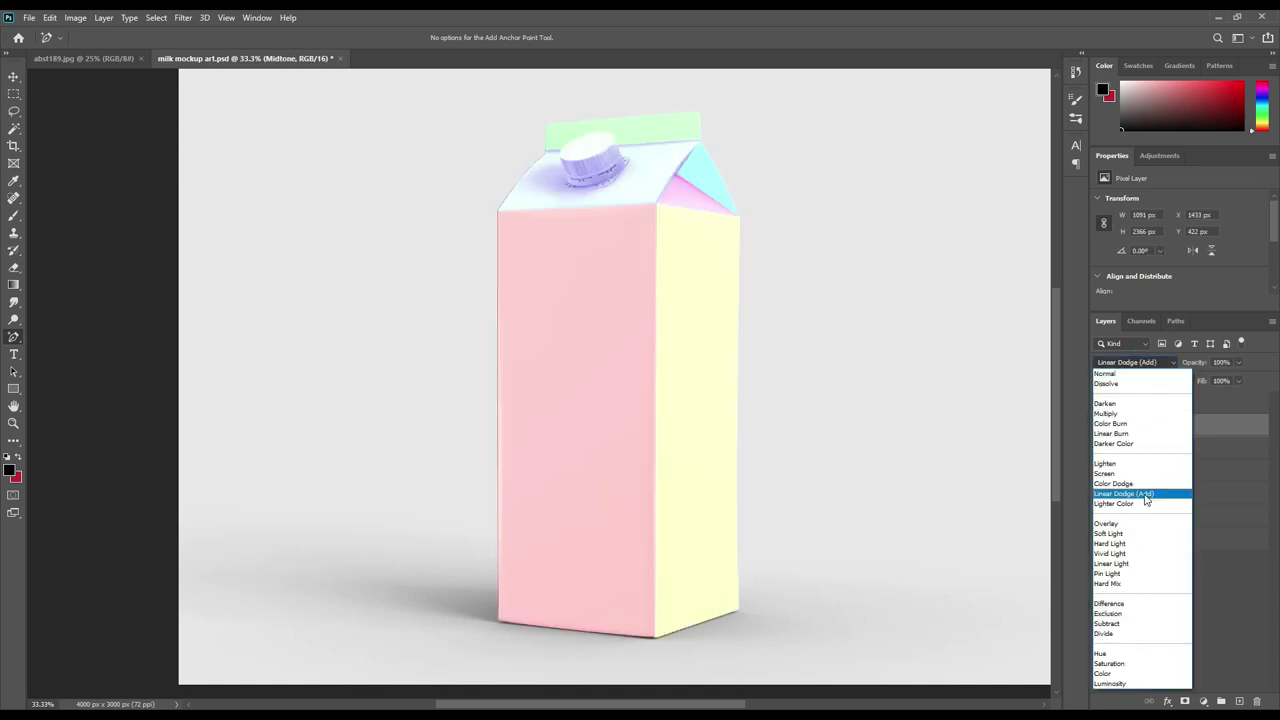
{"action": "left_click", "coordinate": [1145, 493]}
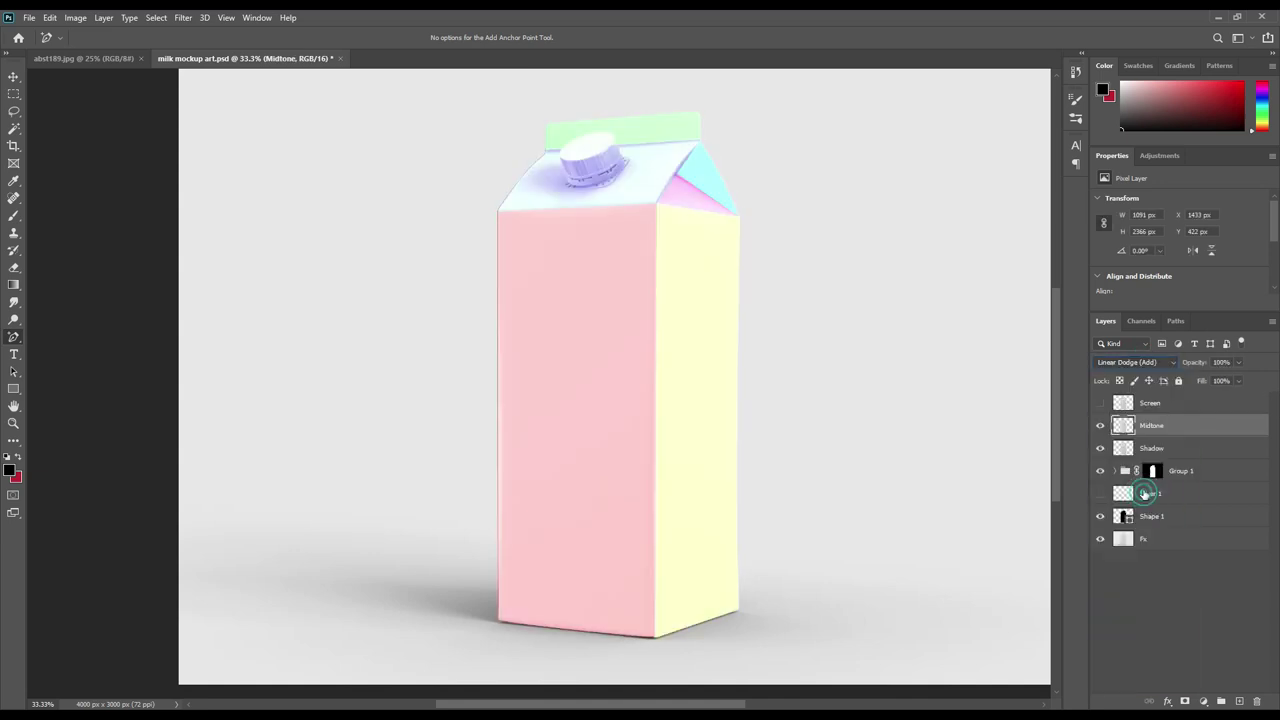
Apply Levels to Midtone (input 194, output 163), then show and select the Screen layer
{"action": "left_click", "coordinate": [75, 17]}
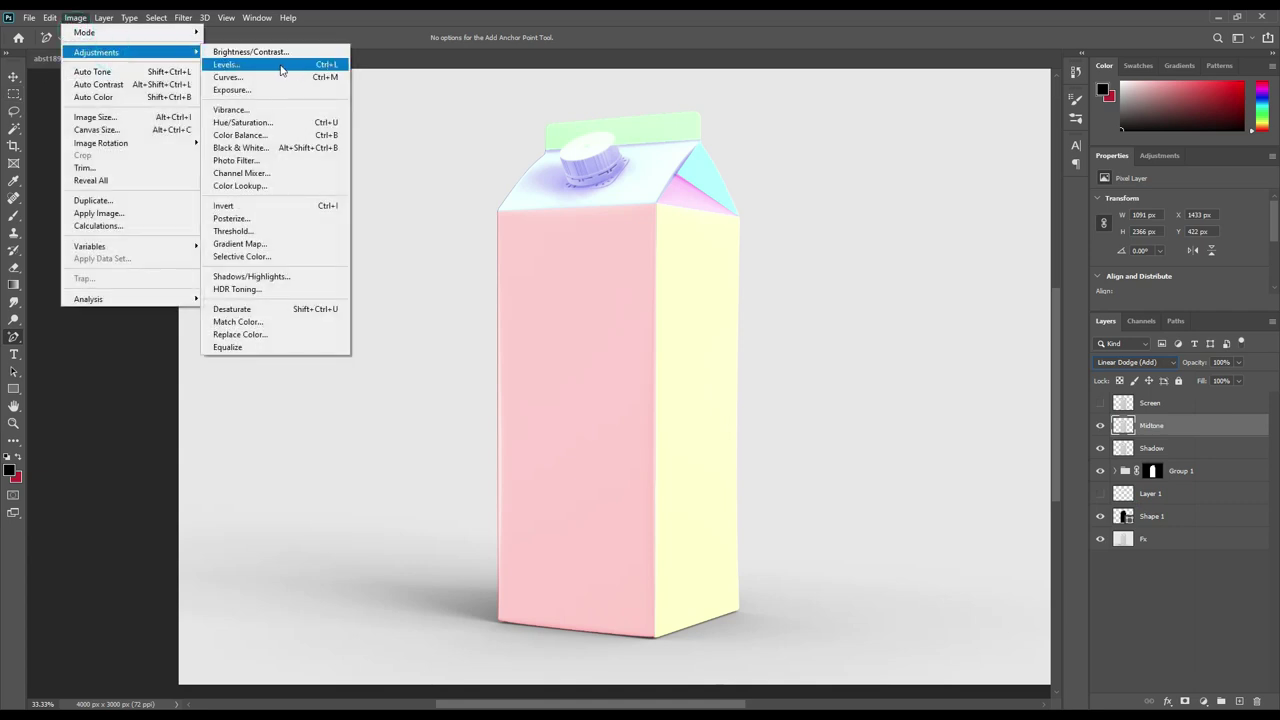
{"action": "left_click", "coordinate": [275, 58]}
{"action": "key", "text": "ctrl+l"}
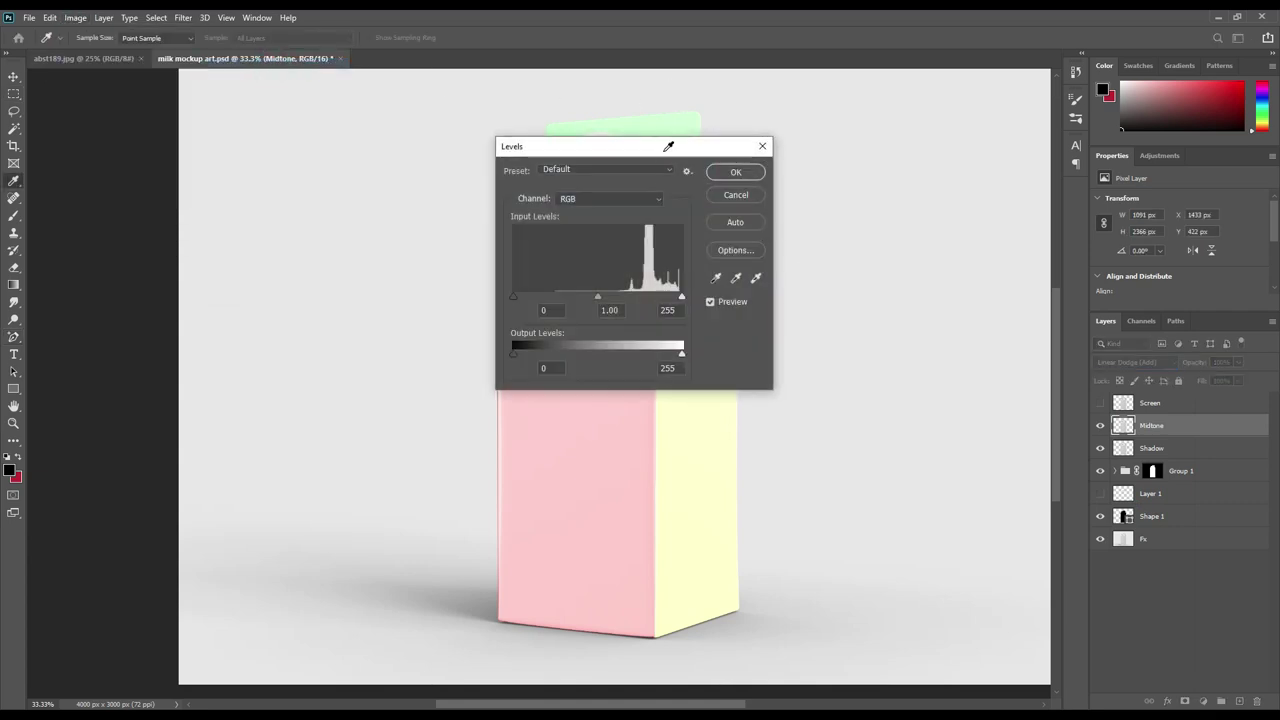
{"action": "left_click_drag", "start_coordinate": [663, 148], "coordinate": [940, 168]}
{"action": "left_click_drag", "start_coordinate": [788, 307], "coordinate": [916, 306]}
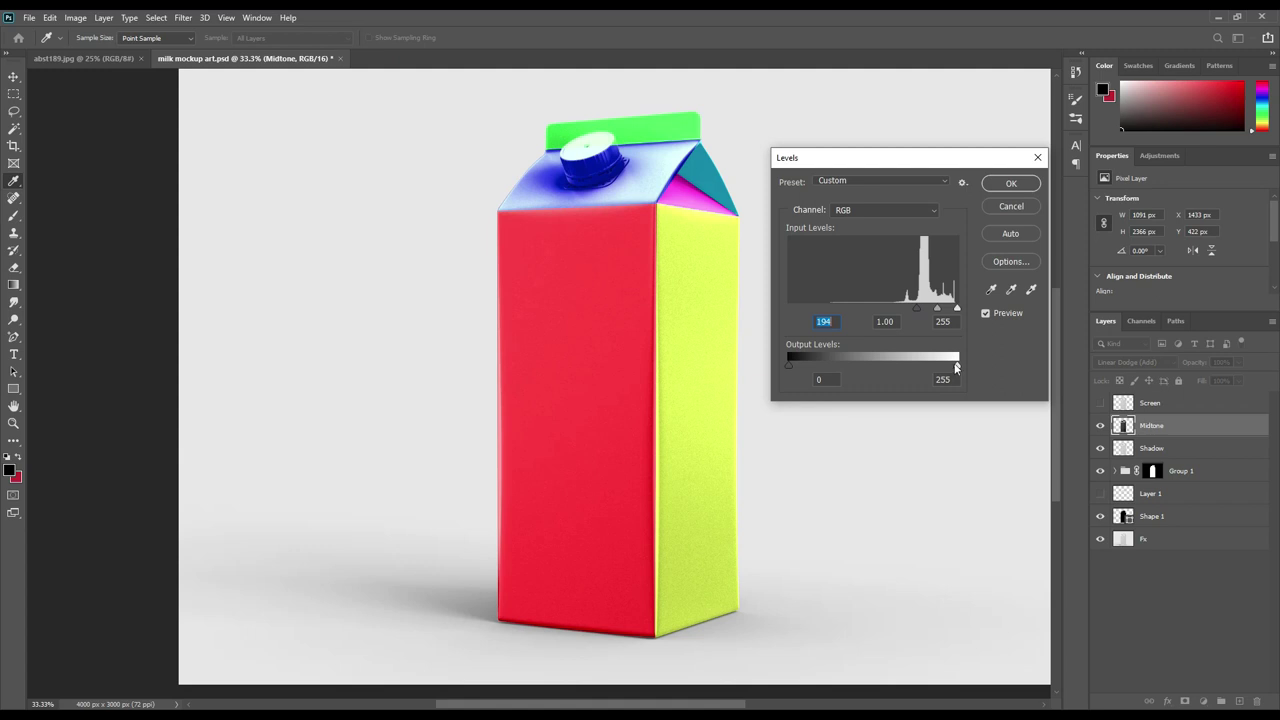
{"action": "left_click_drag", "start_coordinate": [957, 365], "coordinate": [897, 368]}
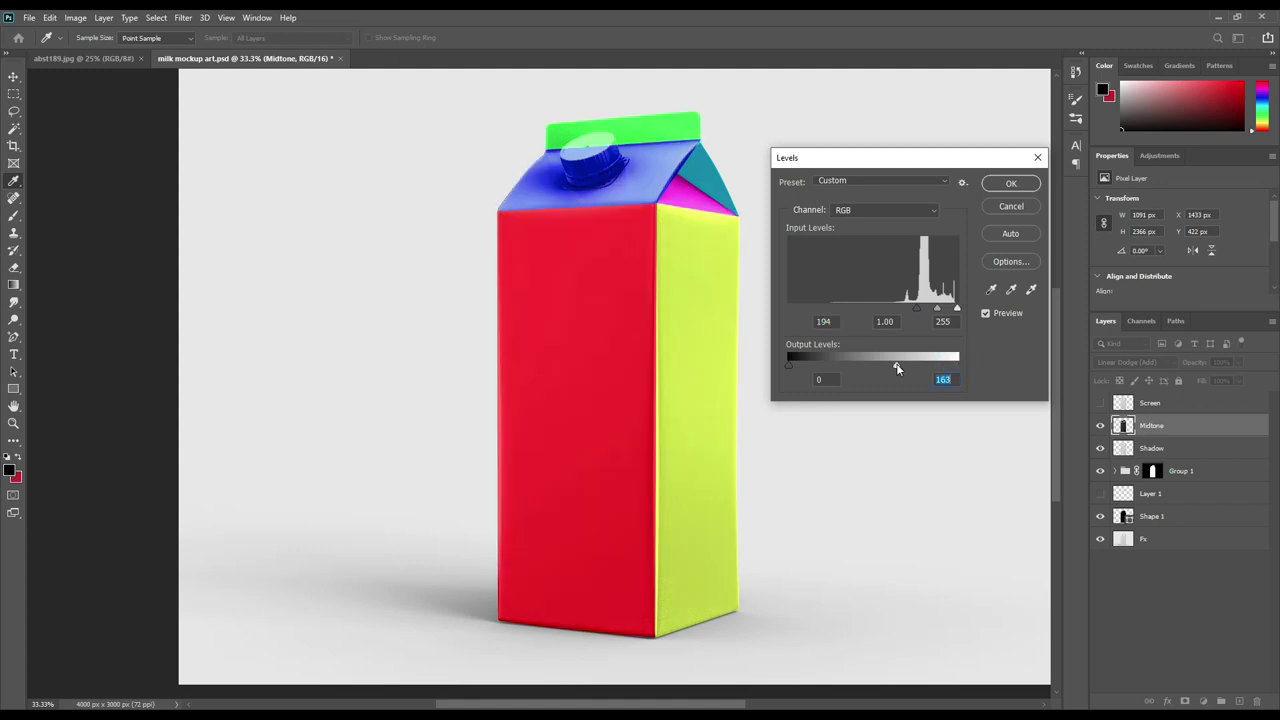
{"action": "left_click", "coordinate": [998, 189]}
{"action": "left_click", "coordinate": [1100, 403]}
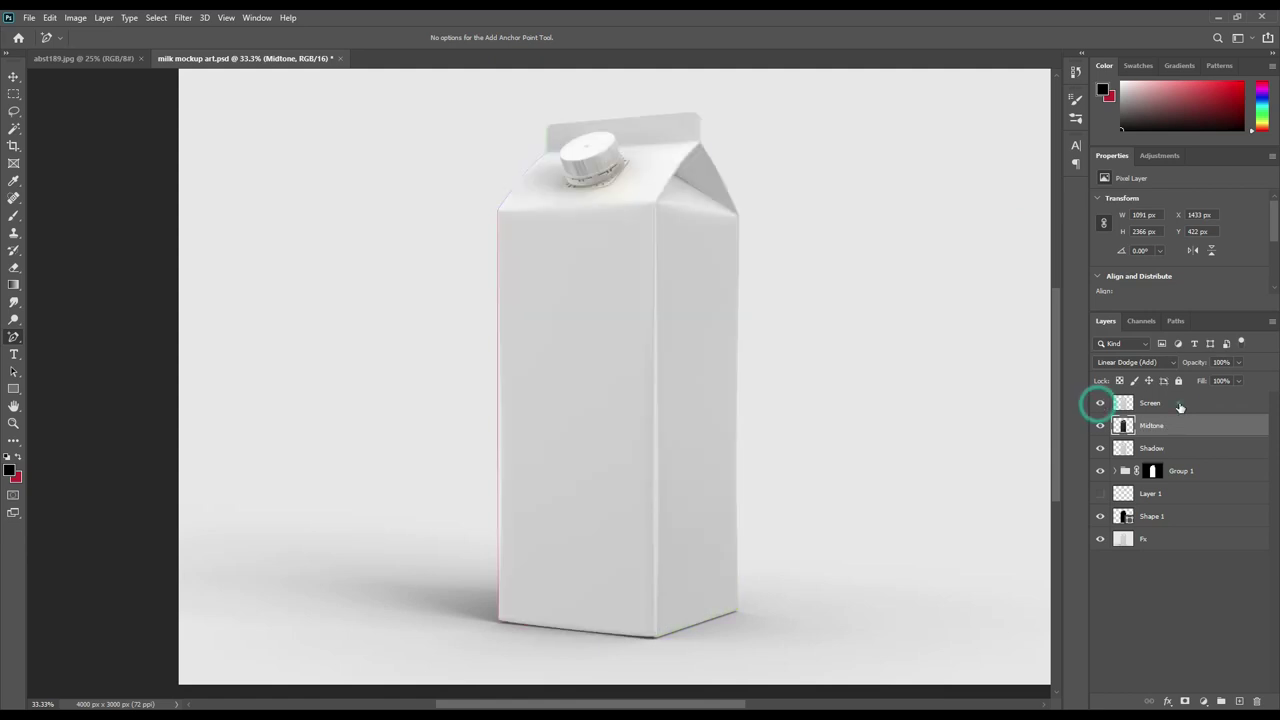
{"action": "left_click", "coordinate": [1178, 403]}
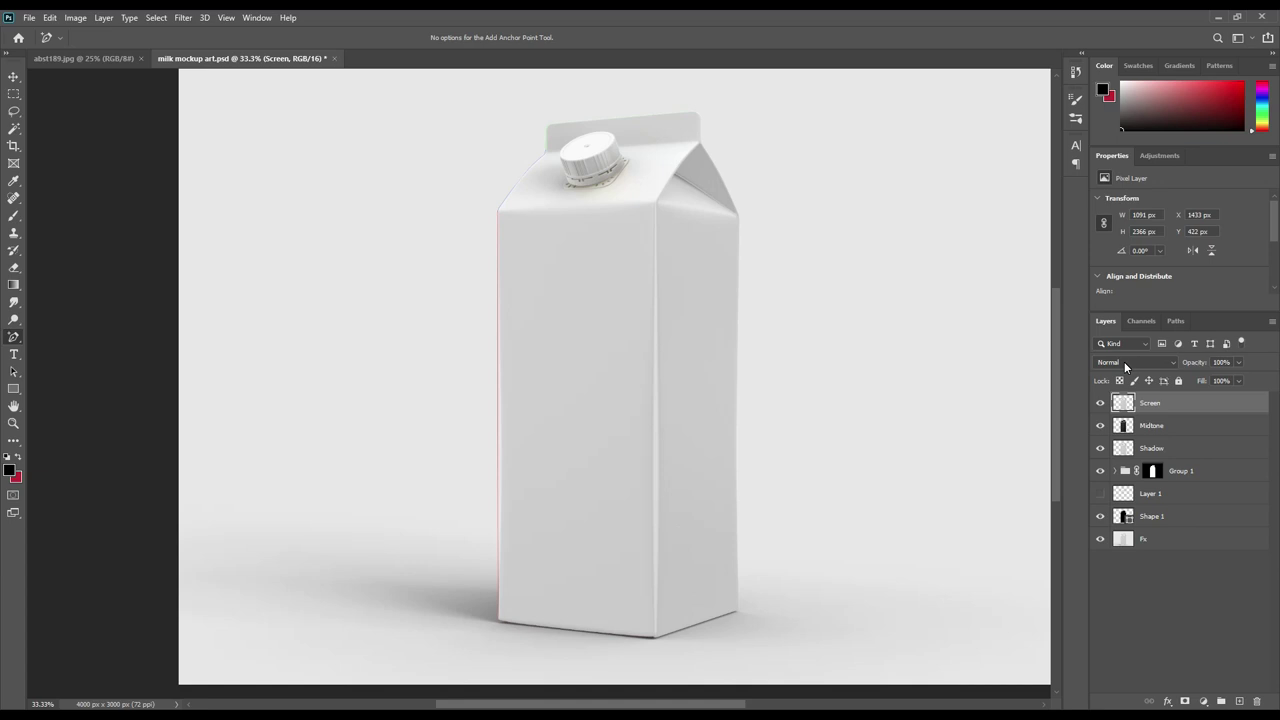
Blend the Screen layer as Screen, apply Levels input 204 / output 127, and target Group 1's mask
{"action": "left_click", "coordinate": [1124, 366]}
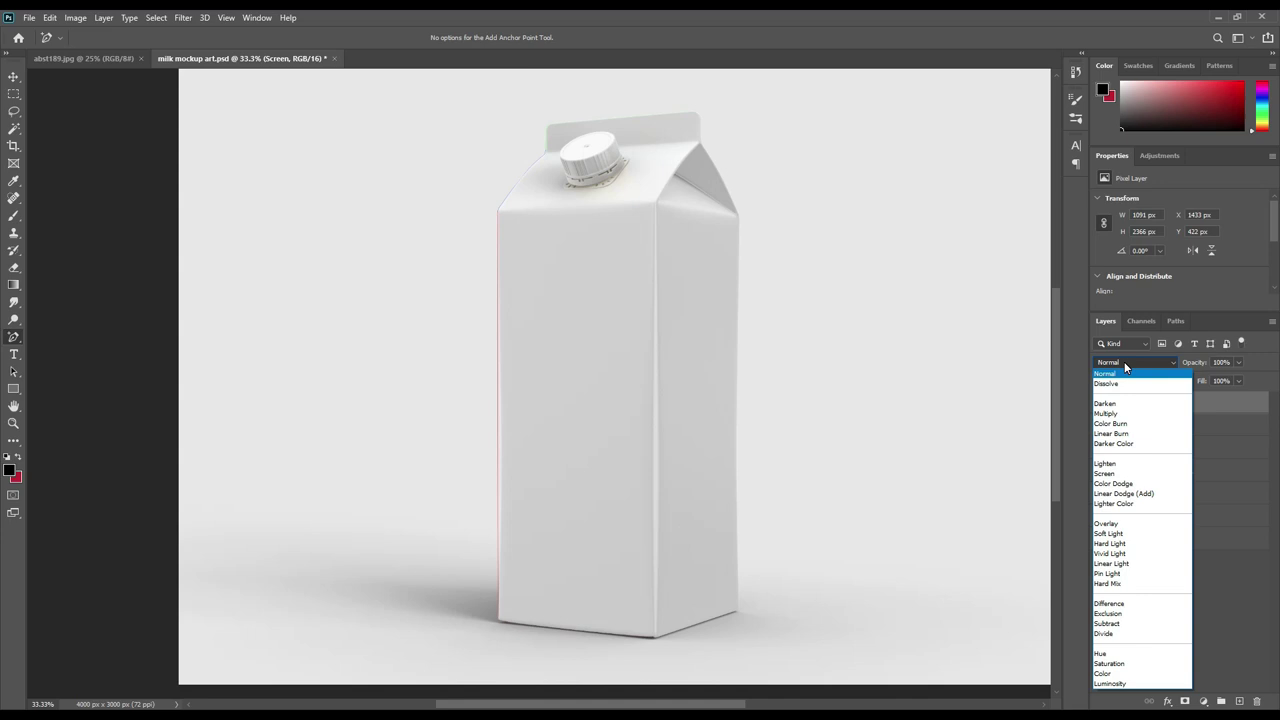
{"action": "left_click", "coordinate": [1116, 476]}
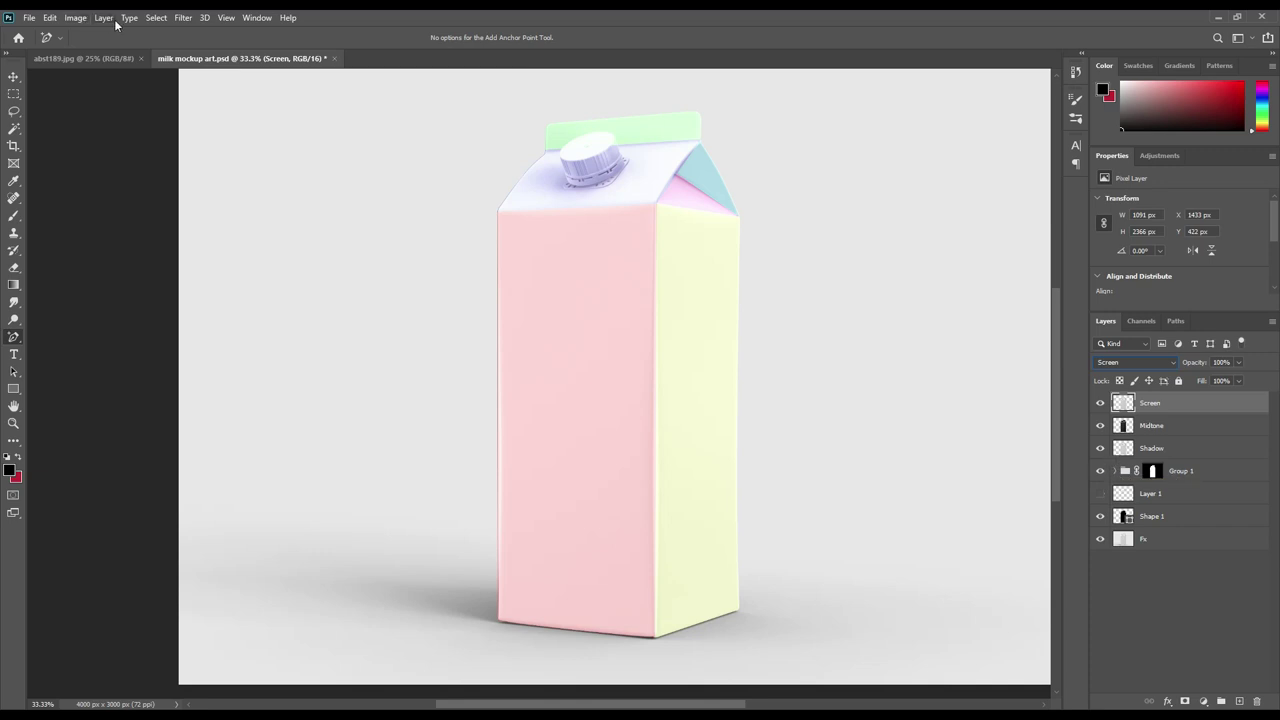
{"action": "left_click", "coordinate": [75, 18]}
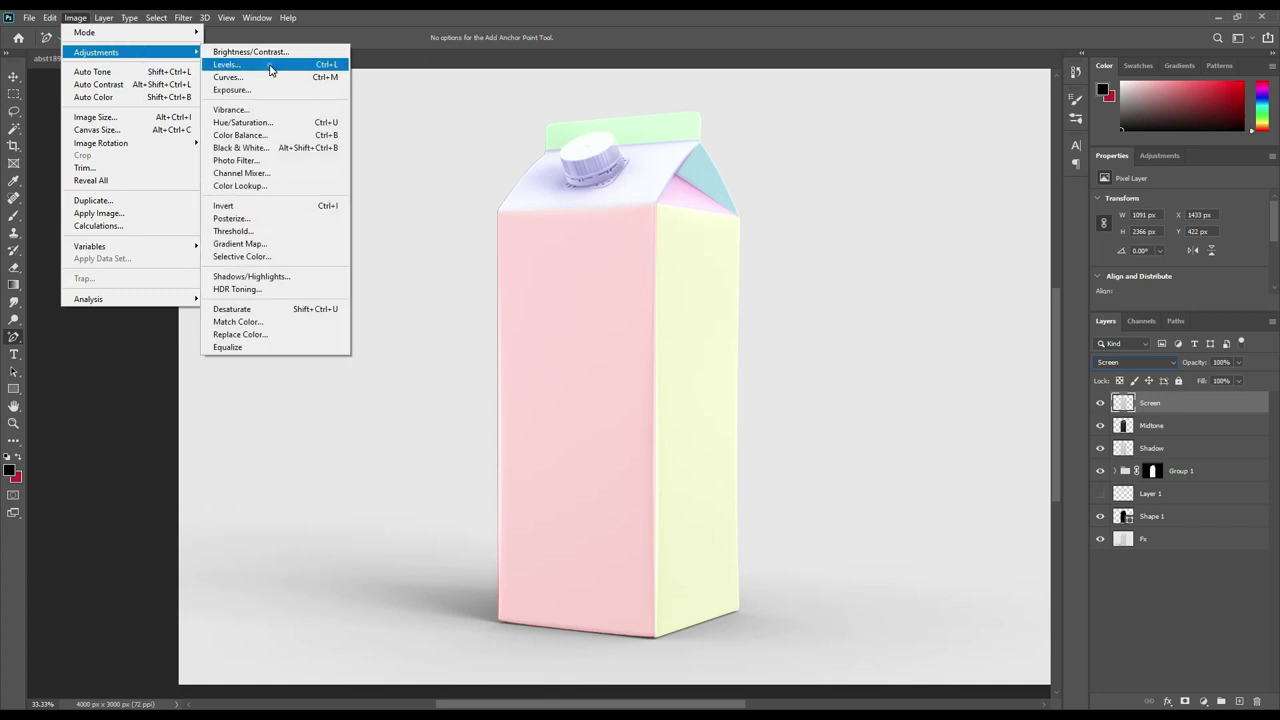
{"action": "left_click", "coordinate": [271, 64]}
{"action": "mouse_move", "coordinate": [96, 52]}
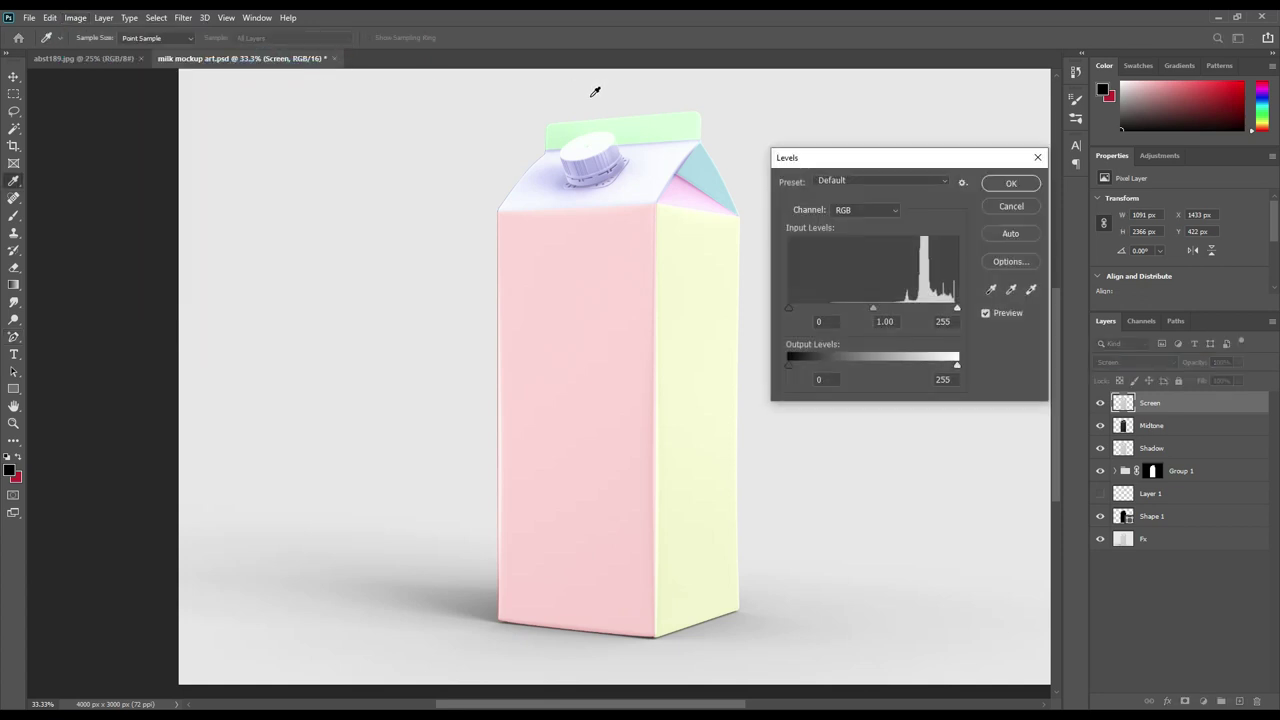
{"action": "left_click_drag", "start_coordinate": [789, 307], "coordinate": [924, 313]}
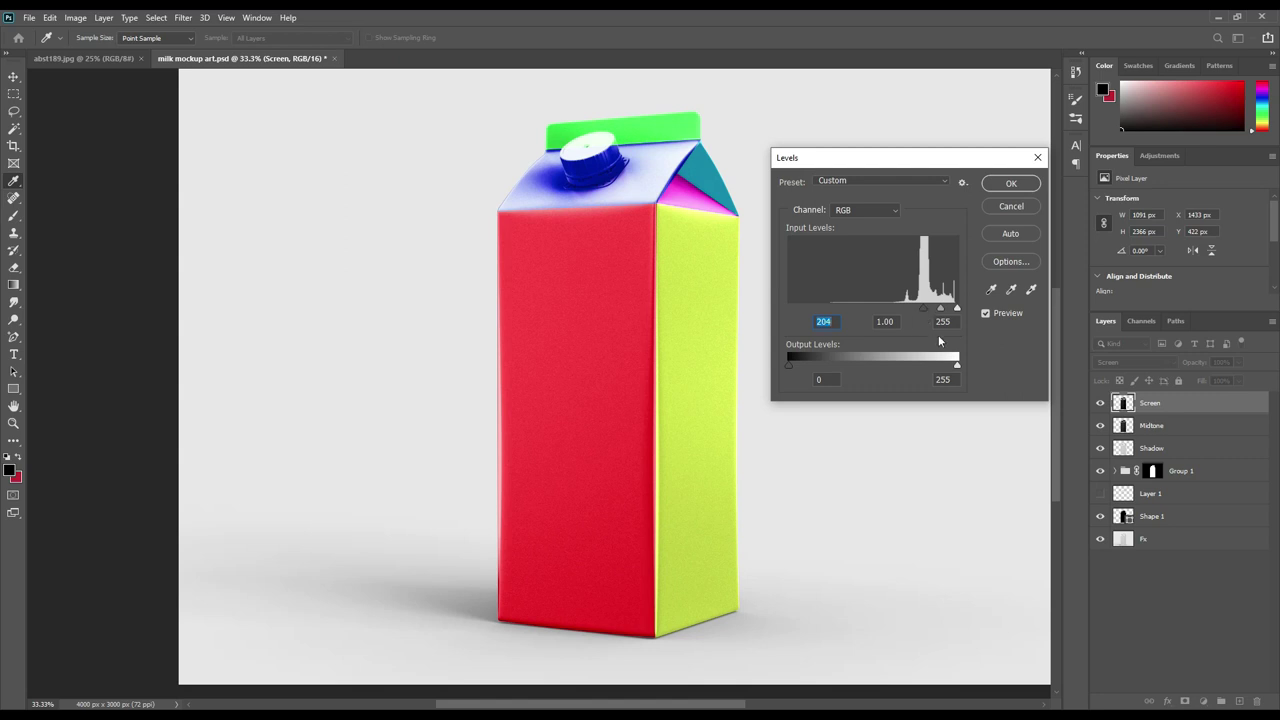
{"action": "left_click_drag", "start_coordinate": [957, 367], "coordinate": [872, 366]}
{"action": "left_click", "coordinate": [1012, 185]}
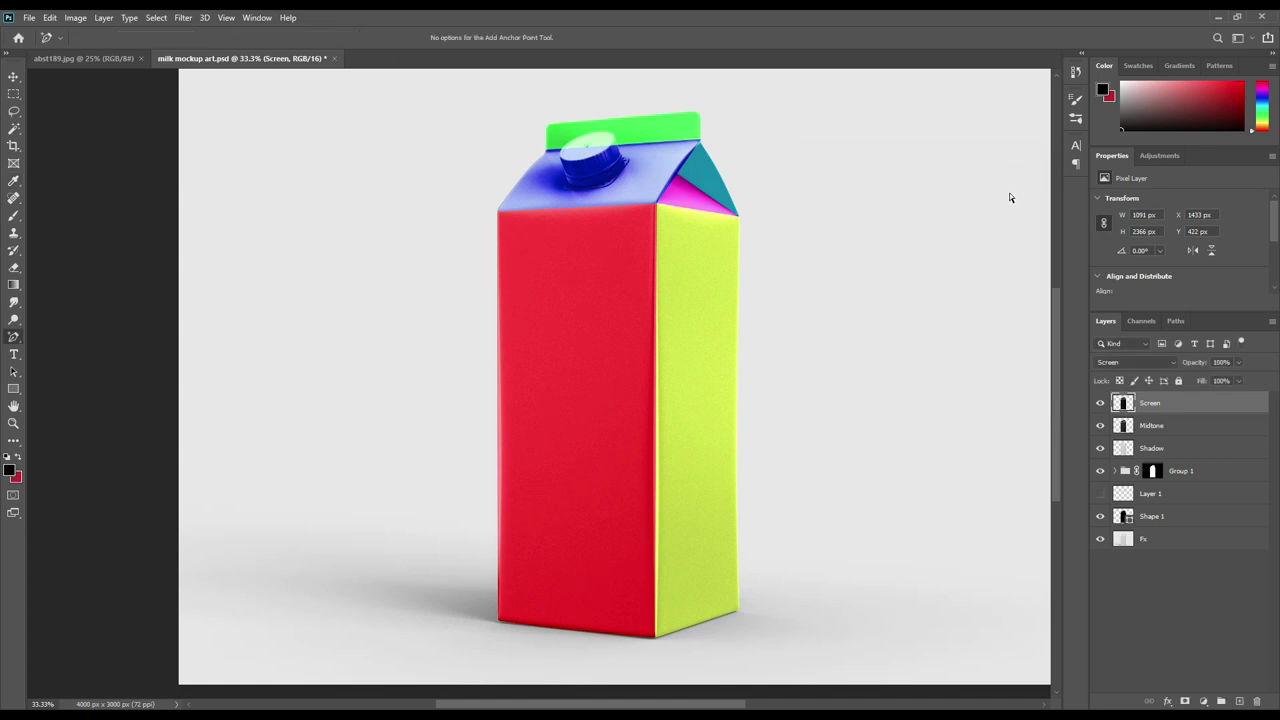
{"action": "left_click", "coordinate": [1163, 404]}
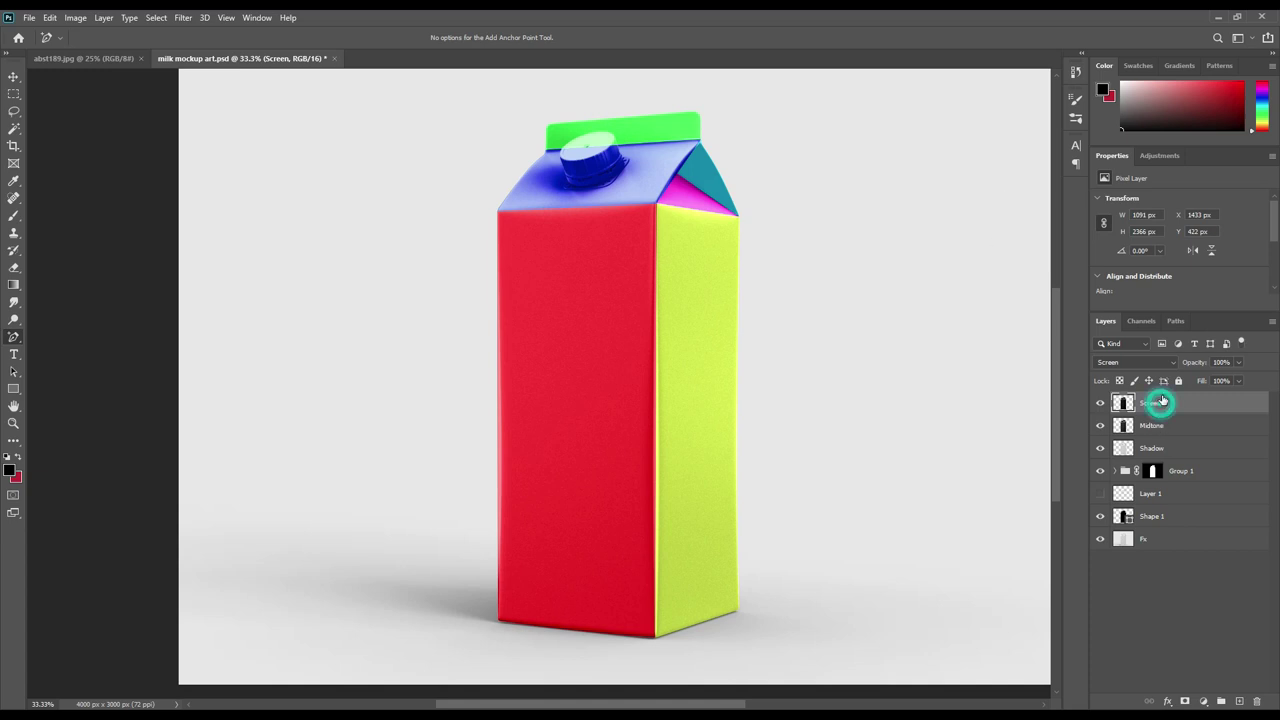
{"action": "left_click", "coordinate": [1180, 471]}
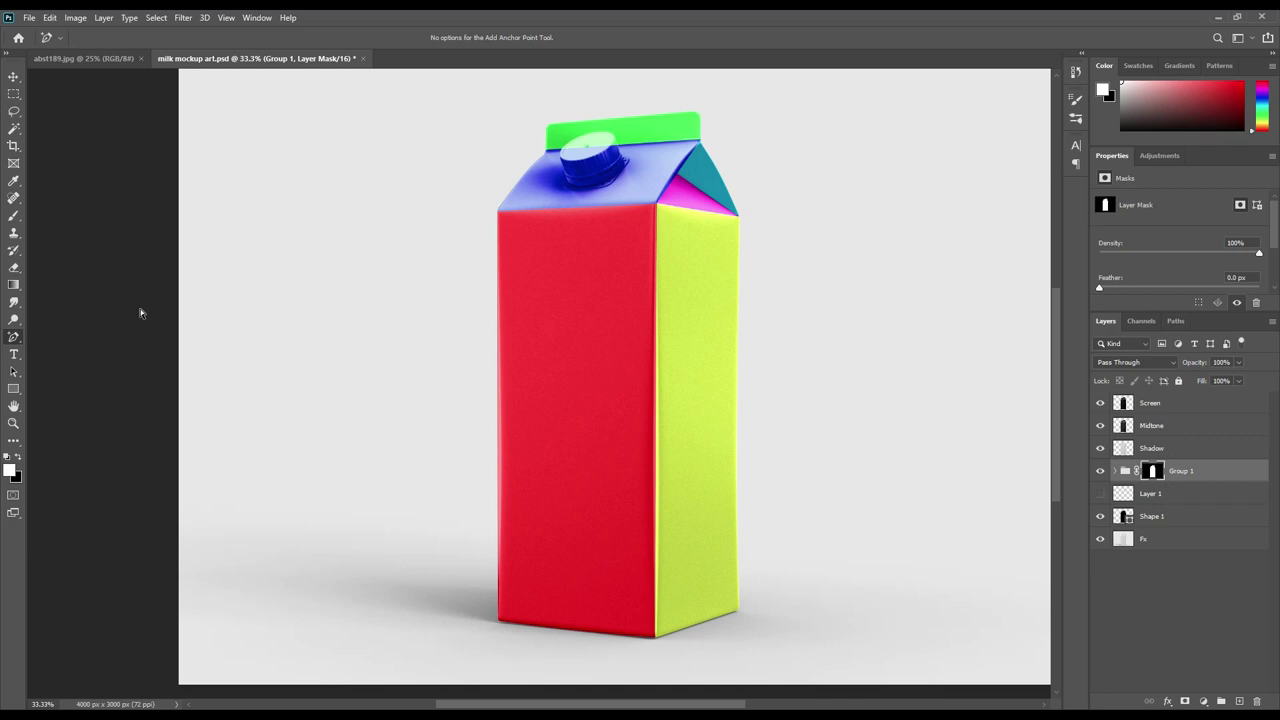
Set the Pen tool to draw paths and zoom to 100% on the cap
{"action": "right_click", "coordinate": [14, 337]}
{"action": "left_click", "coordinate": [66, 338]}
{"action": "left_click", "coordinate": [1168, 517]}
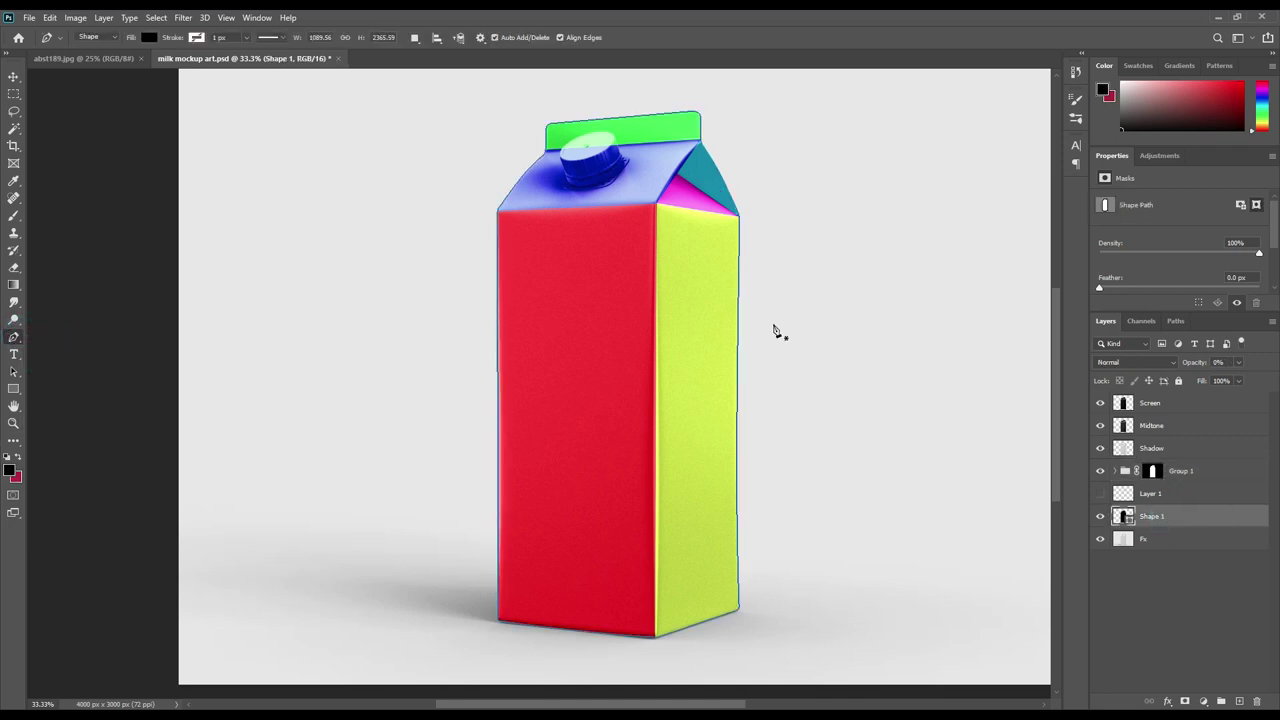
{"action": "key", "text": "ctrl+plus"}
{"action": "key", "text": "ctrl+plus"}
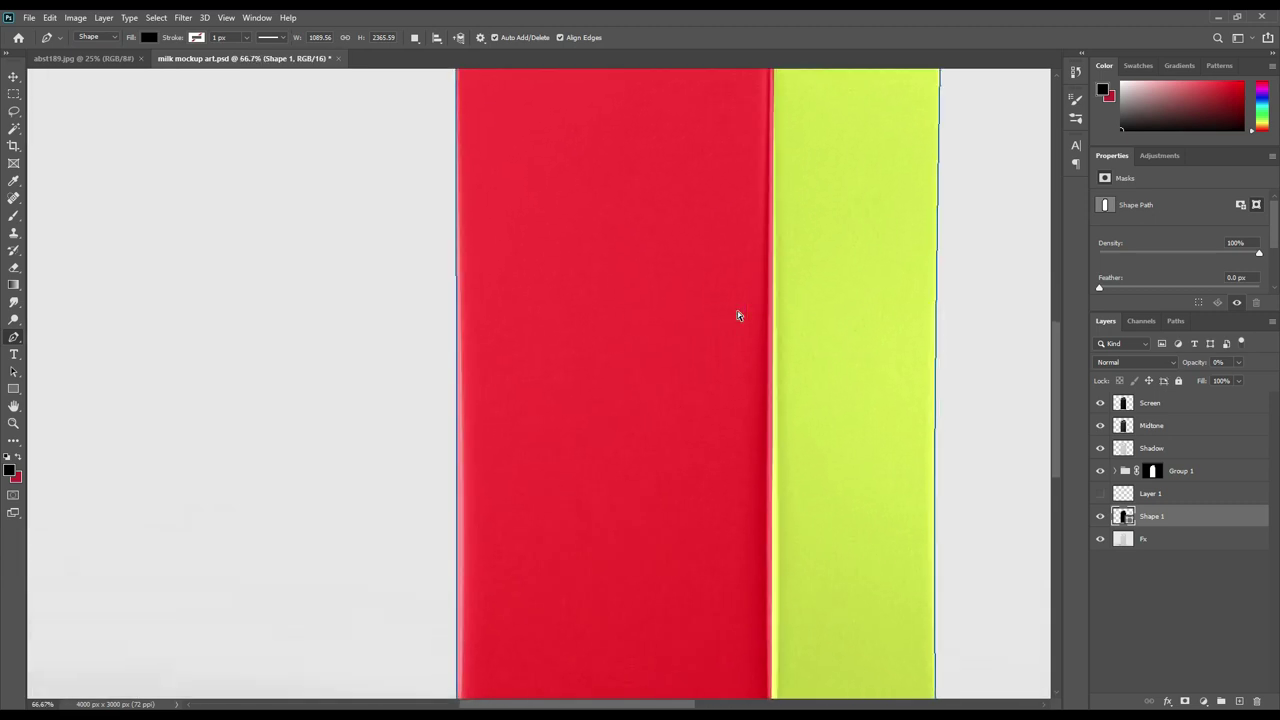
{"action": "key", "text": "ctrl+plus"}
{"action": "scroll", "coordinate": [690, 420], "scroll_direction": "up", "scroll_amount": 5}
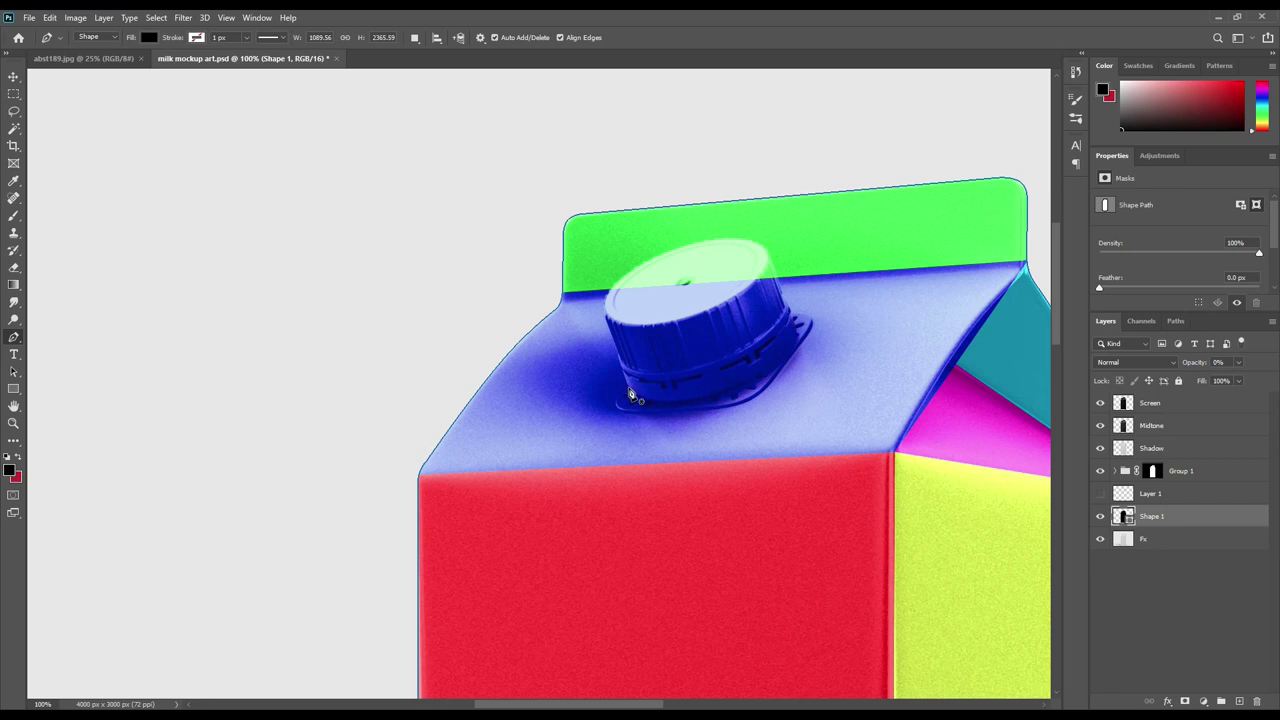
Trace the bottle cap's outline as a new closed Shape 2 path
{"action": "left_click", "coordinate": [632, 395]}
{"action": "left_click", "coordinate": [606, 317]}
{"action": "left_click", "coordinate": [767, 249]}
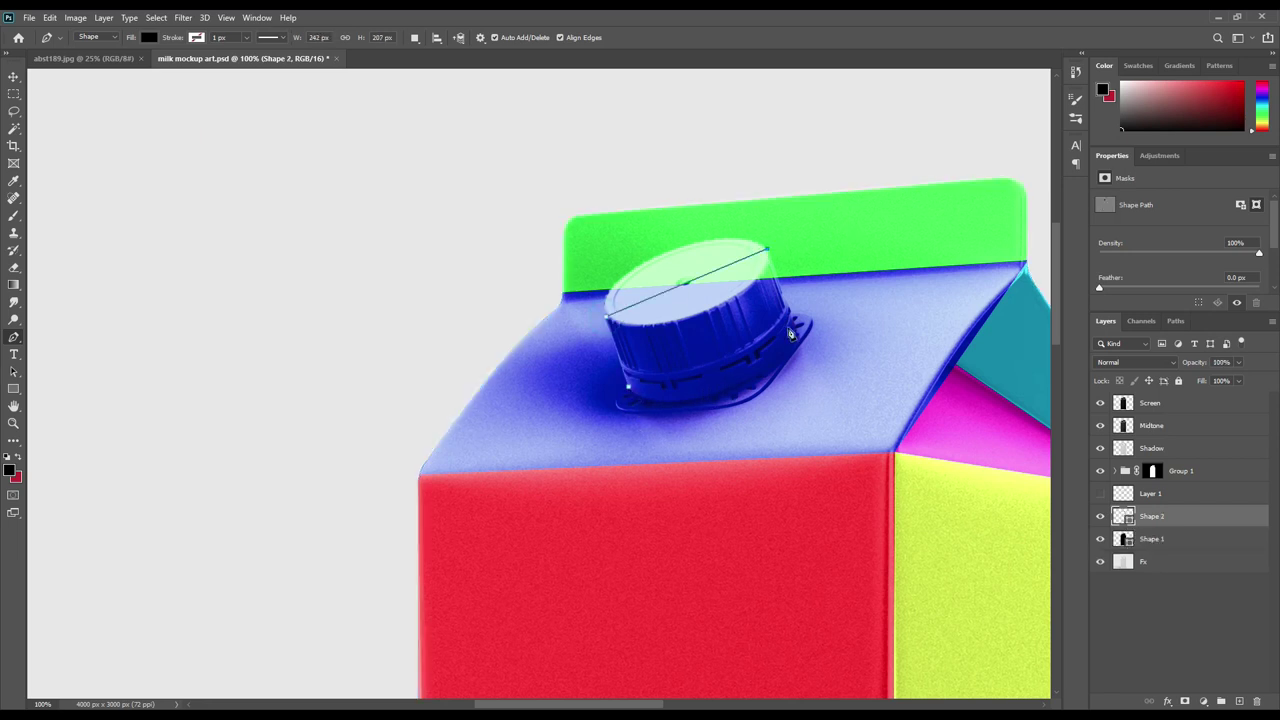
{"action": "left_click", "coordinate": [792, 315]}
{"action": "left_click", "coordinate": [800, 344]}
{"action": "left_click", "coordinate": [775, 380]}
{"action": "left_click", "coordinate": [720, 408]}
{"action": "left_click", "coordinate": [636, 412]}
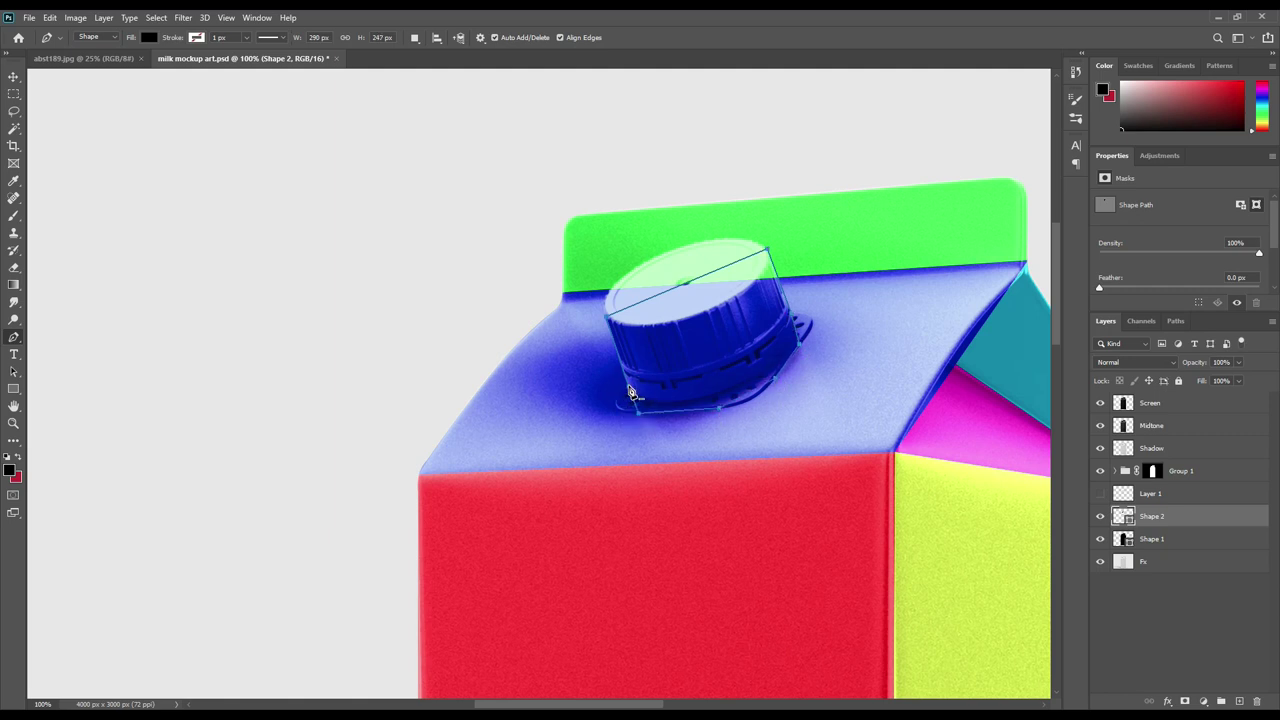
Add anchor points to curve the path's top, upper-left and right edges along the cap
{"action": "right_click", "coordinate": [14, 337]}
{"action": "left_click", "coordinate": [80, 376]}
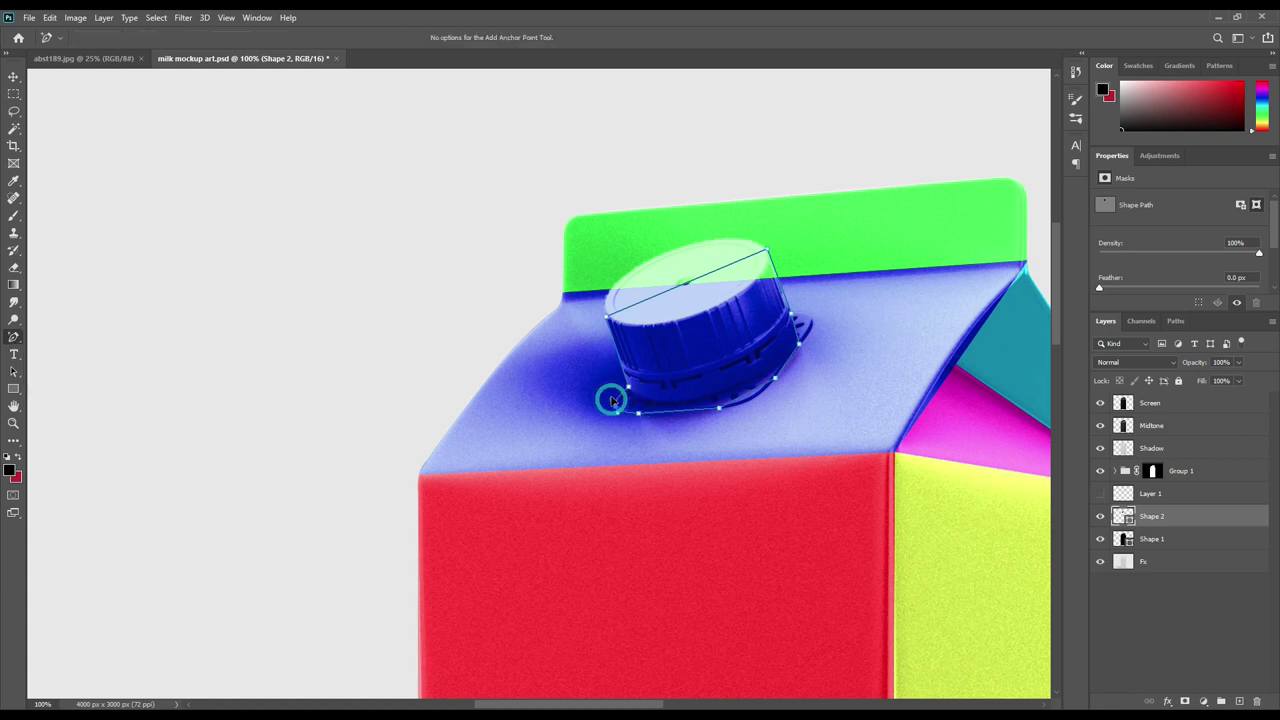
{"action": "left_click", "coordinate": [670, 294]}
{"action": "left_click_drag", "start_coordinate": [671, 294], "coordinate": [666, 252]}
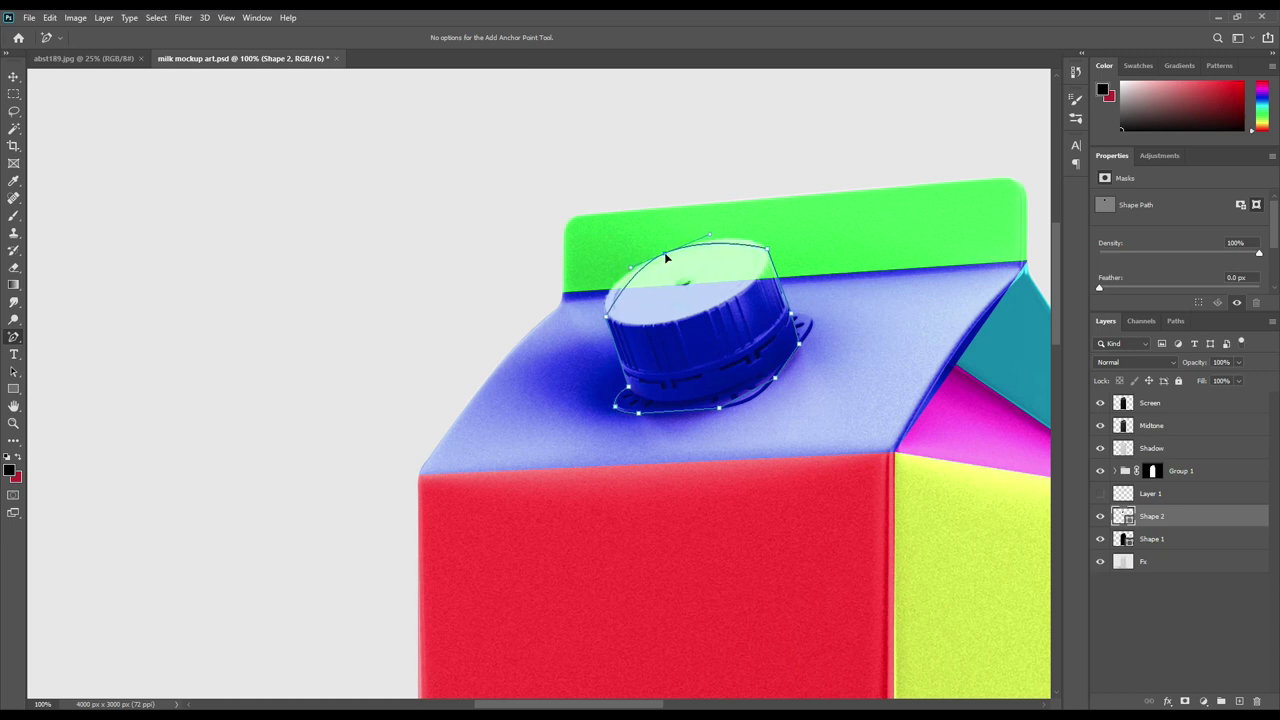
{"action": "left_click", "coordinate": [628, 289]}
{"action": "left_click_drag", "start_coordinate": [619, 287], "coordinate": [611, 282]}
{"action": "left_click_drag", "start_coordinate": [727, 246], "coordinate": [733, 238]}
{"action": "left_click_drag", "start_coordinate": [797, 331], "coordinate": [810, 326]}
Add remaining anchors, then load the cap path as a selection with Group 1's mask targeted
{"action": "left_click", "coordinate": [815, 324]}
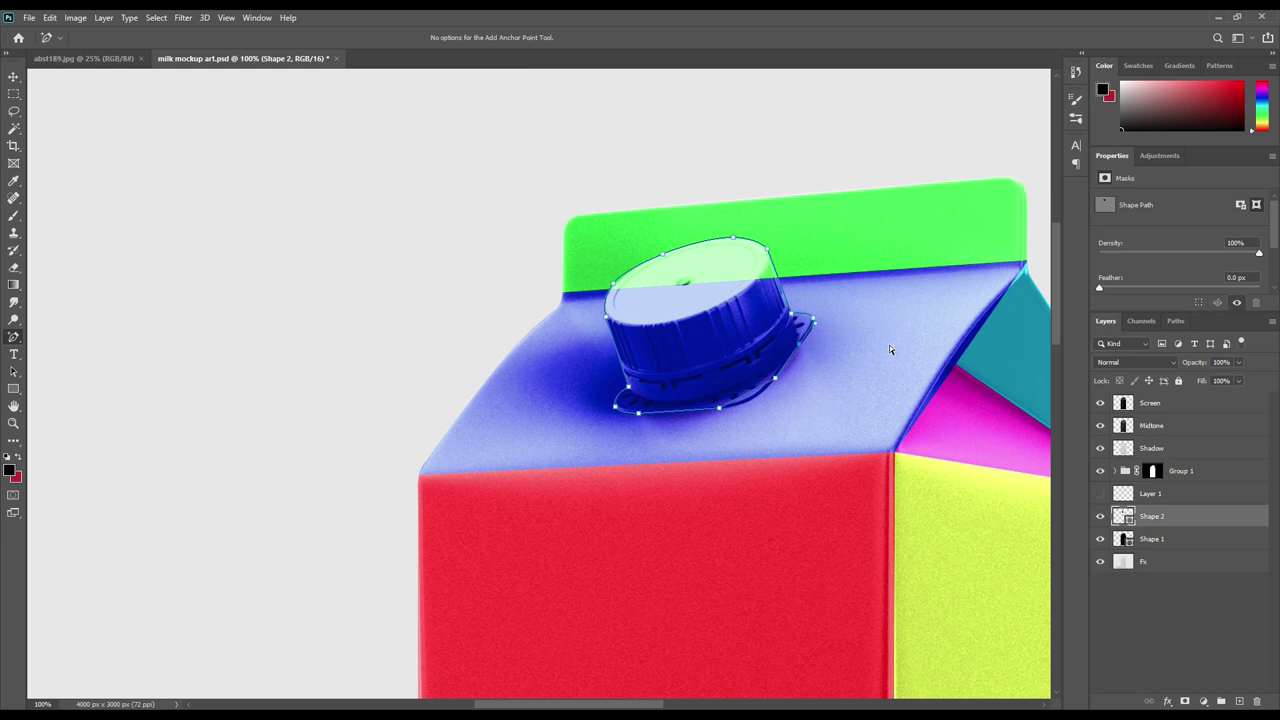
{"action": "left_click", "coordinate": [755, 391]}
{"action": "left_click", "coordinate": [616, 410]}
{"action": "left_click", "coordinate": [612, 283]}
{"action": "left_click", "coordinate": [663, 257]}
{"action": "left_click", "coordinate": [1124, 516], "text": "ctrl"}
{"action": "left_click", "coordinate": [1154, 472]}
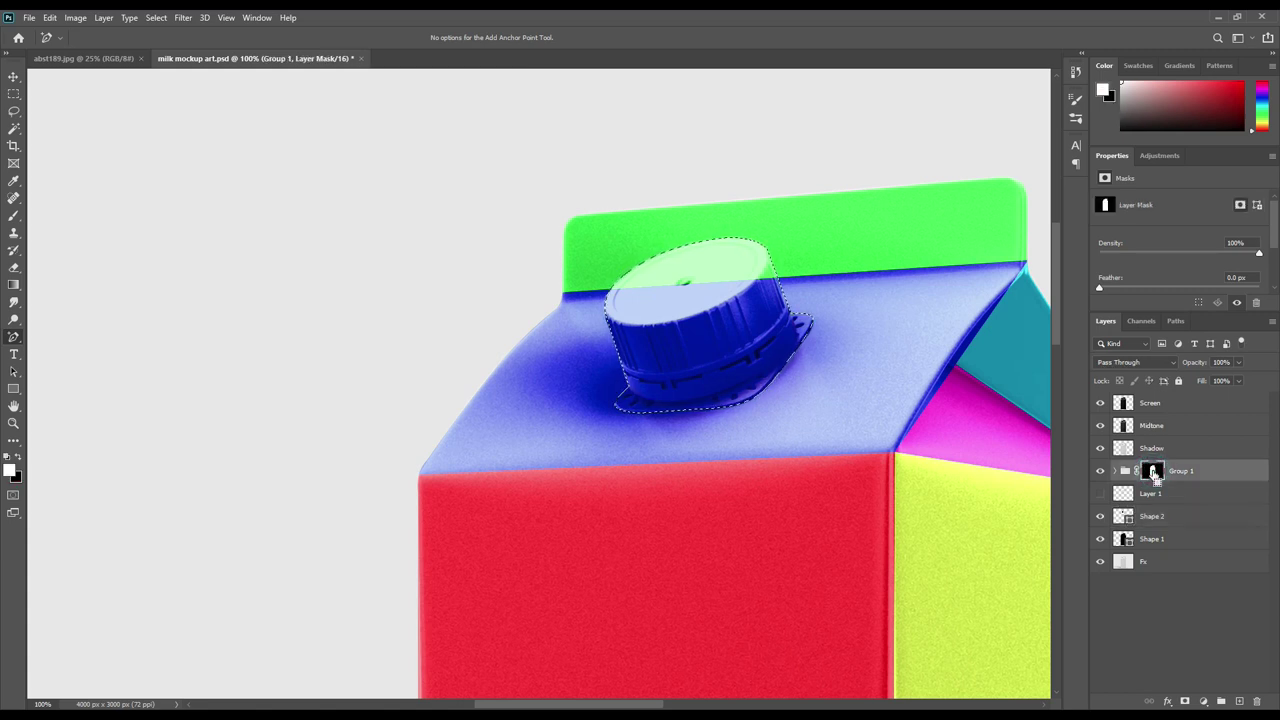
Mask the cap out of Group 1, deselect, and hide two cap shape layers
{"action": "key", "text": "ctrl+BackSpace"}
{"action": "key", "text": "ctrl+d"}
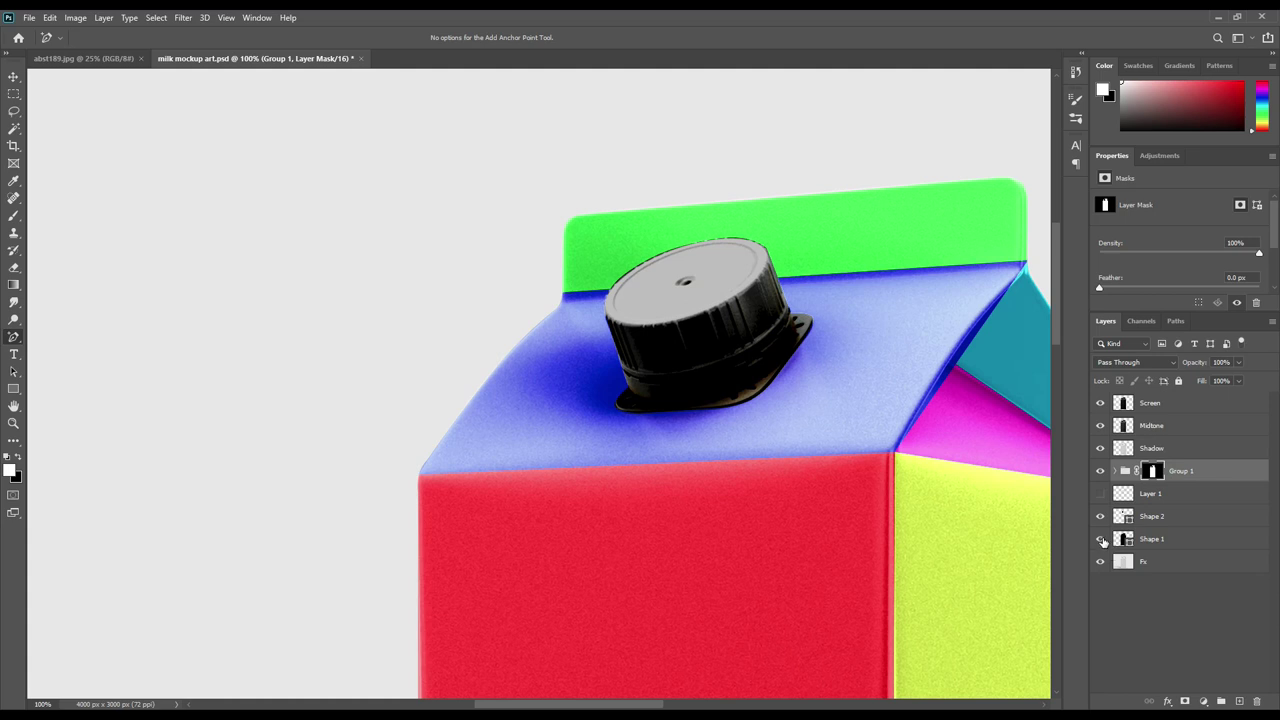
{"action": "left_click", "coordinate": [1101, 540]}
{"action": "left_click", "coordinate": [1101, 516]}
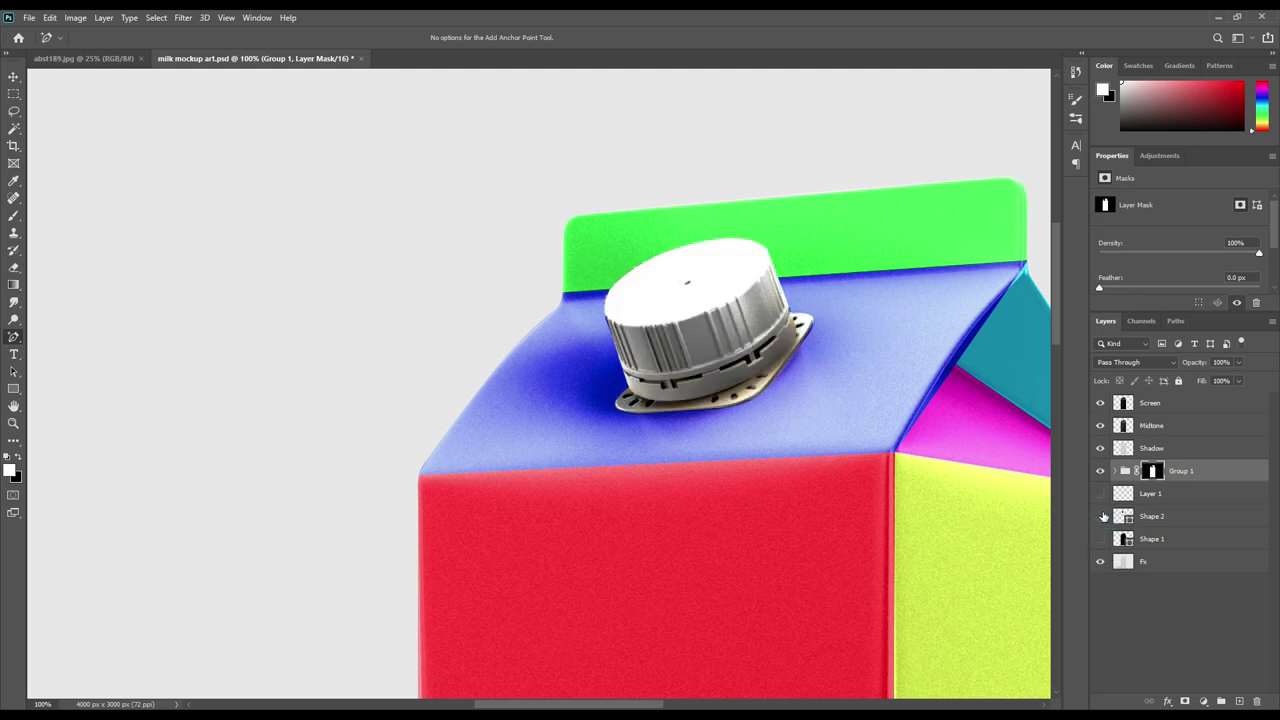
Group the Screen, Midtone and Shadow layers into a folder named FX
{"action": "left_click", "coordinate": [13, 77]}
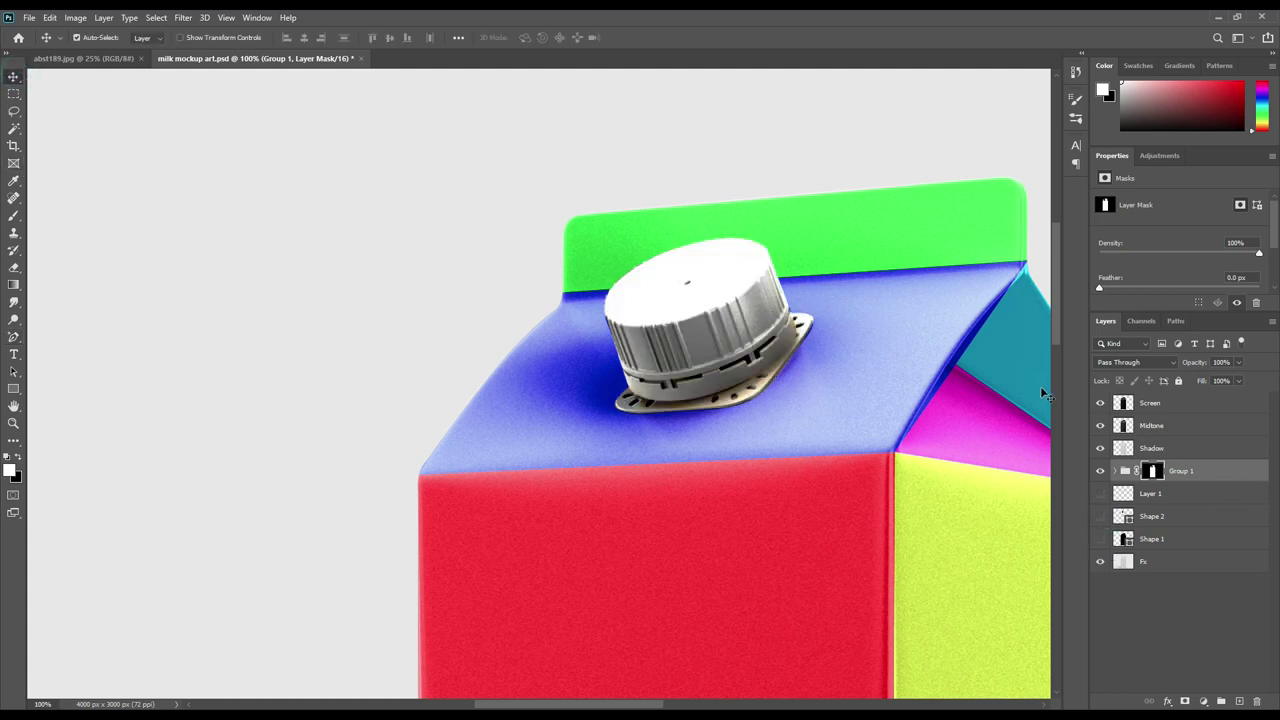
{"action": "left_click", "coordinate": [1150, 452]}
{"action": "left_click", "coordinate": [1150, 402], "text": "shift"}
{"action": "left_click_drag", "start_coordinate": [1152, 405], "coordinate": [1220, 701]}
{"action": "double_click", "coordinate": [1156, 400]}
{"action": "type", "text": "Fx"}
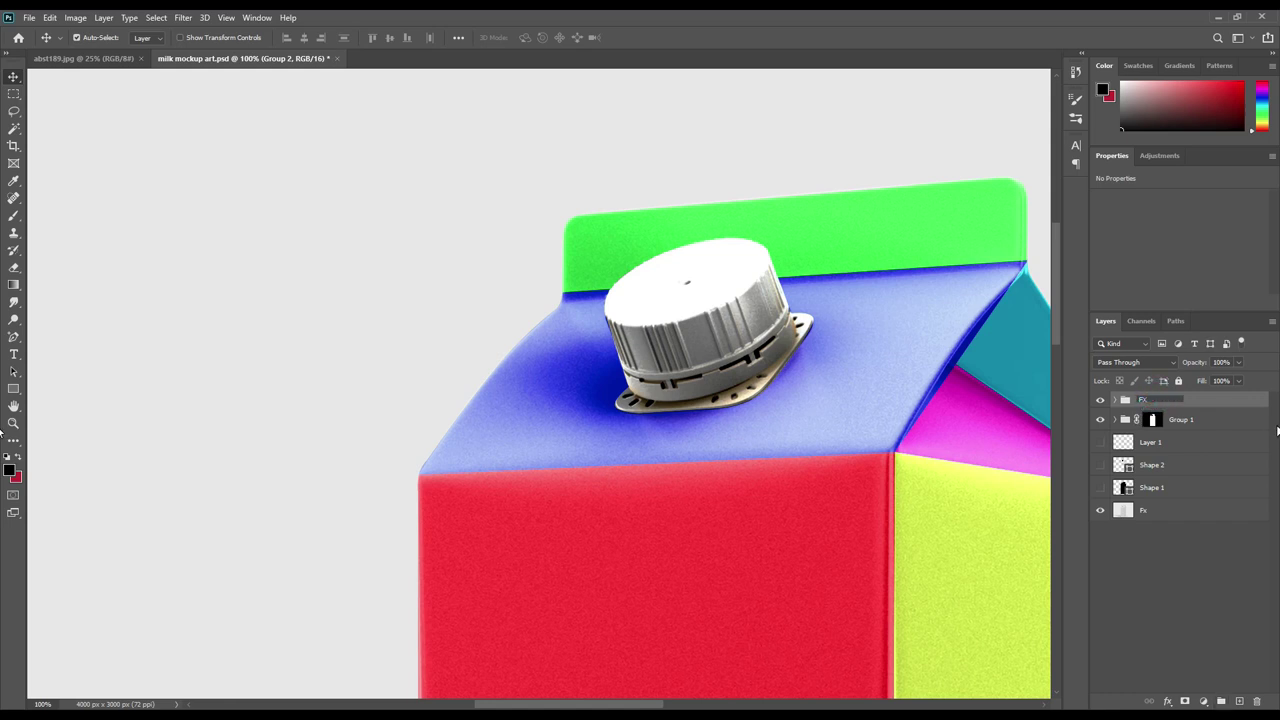
{"action": "key", "text": "Return"}
Select Layer 1, Shape 2 and Shape 1 together
{"action": "left_click", "coordinate": [1159, 556]}
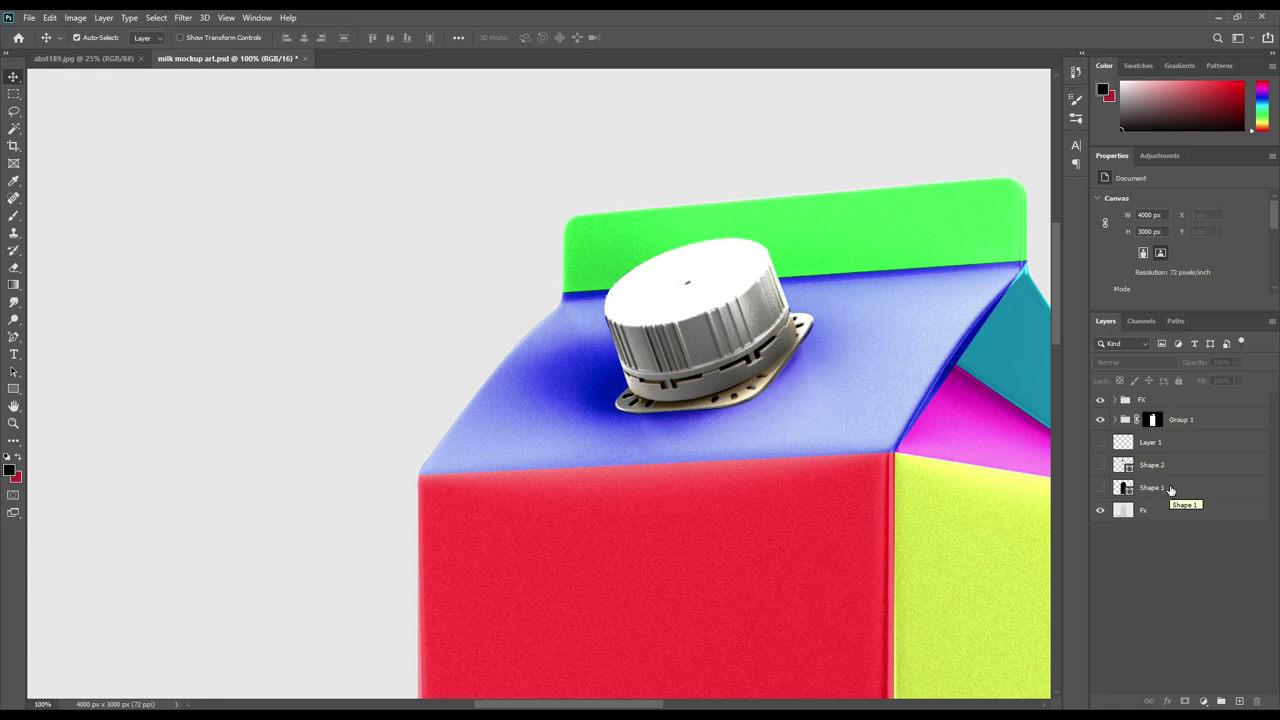
{"action": "left_click", "coordinate": [1161, 483]}
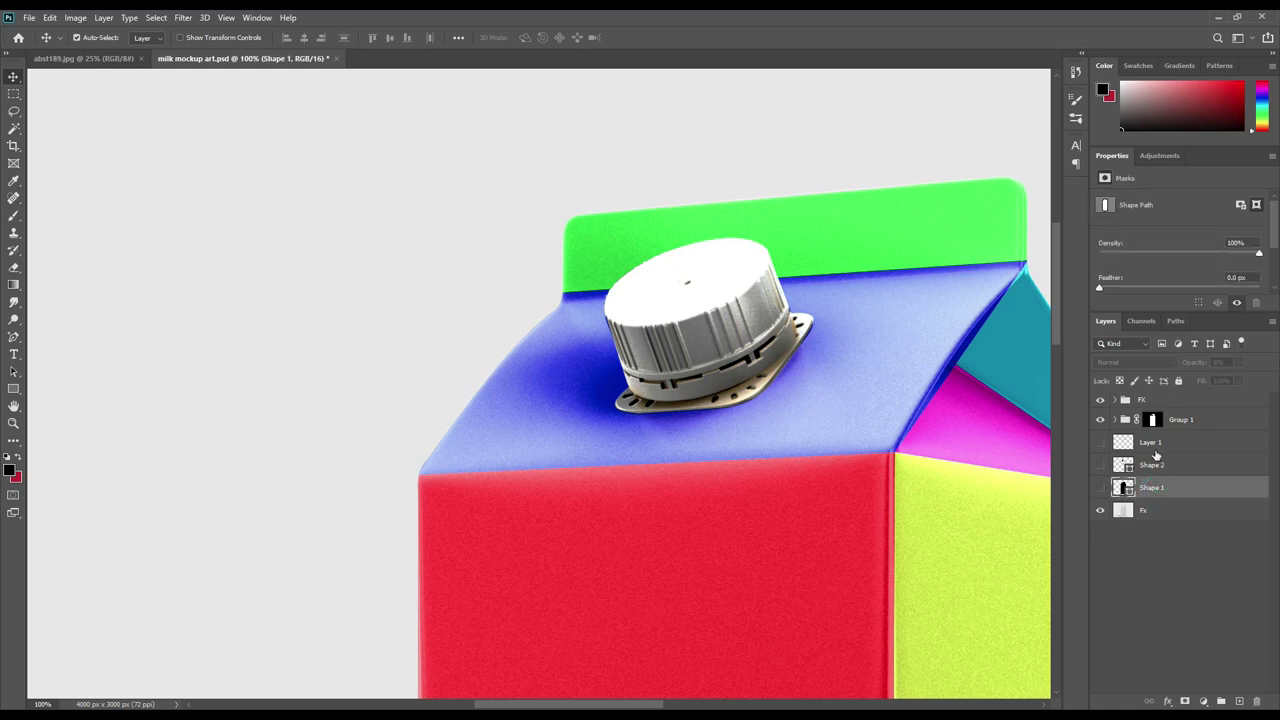
{"action": "left_click", "coordinate": [1158, 448], "text": "shift"}
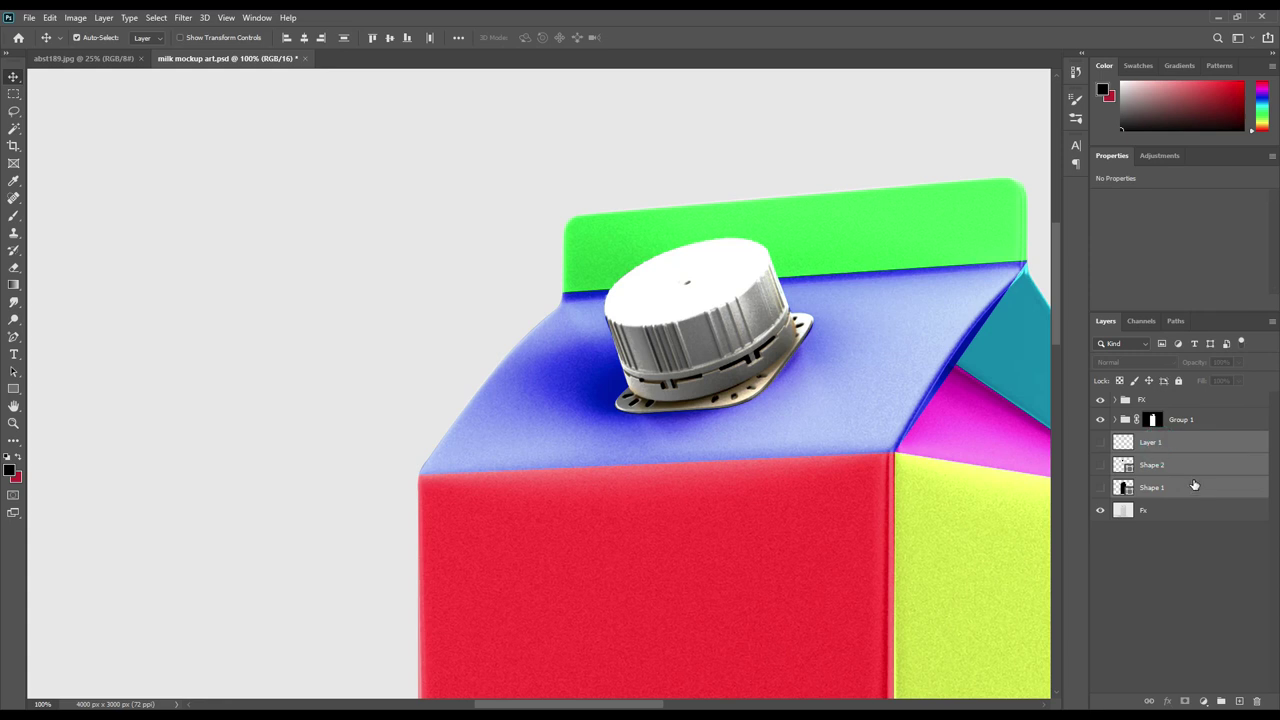
Delete Layer 1, Shape 2 and Shape 1, then select the Fx layer
{"action": "key", "text": "Delete"}
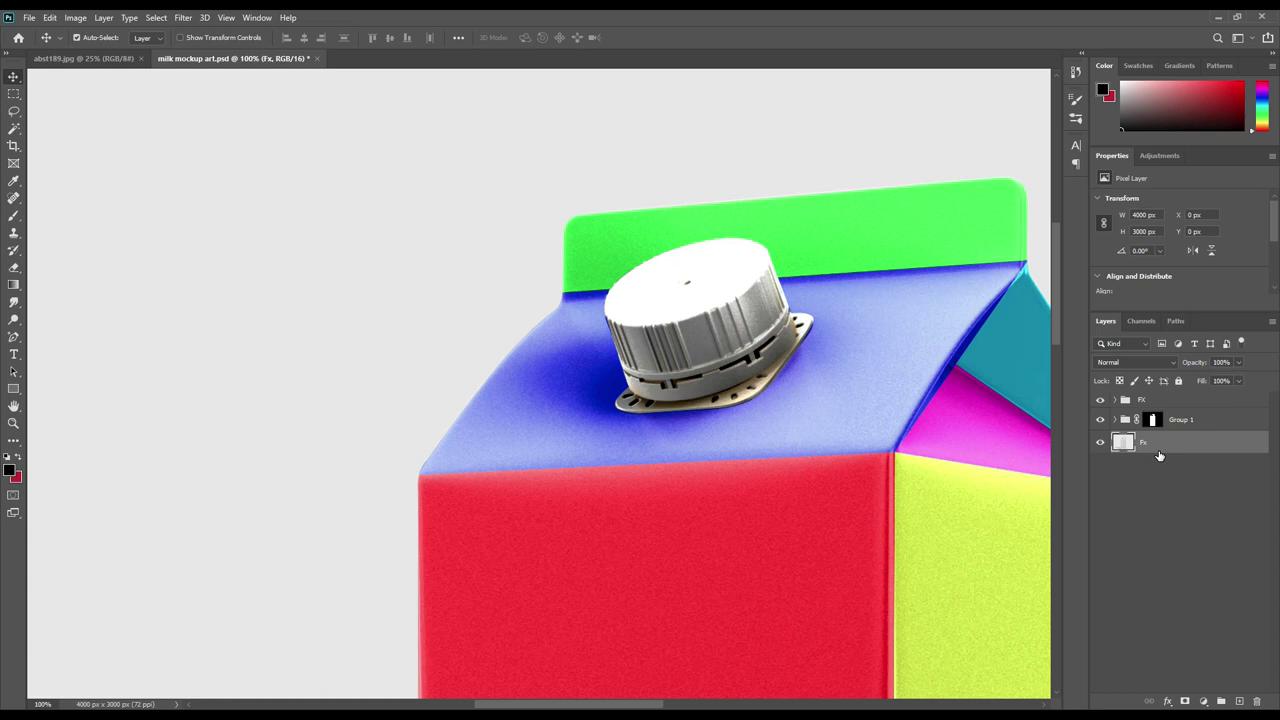
{"action": "key", "text": "ctrl"}
{"action": "left_click", "coordinate": [1157, 456]}
Zoom out to 25% to see the whole carton and peek inside Group 1
{"action": "key", "text": "ctrl+minus"}
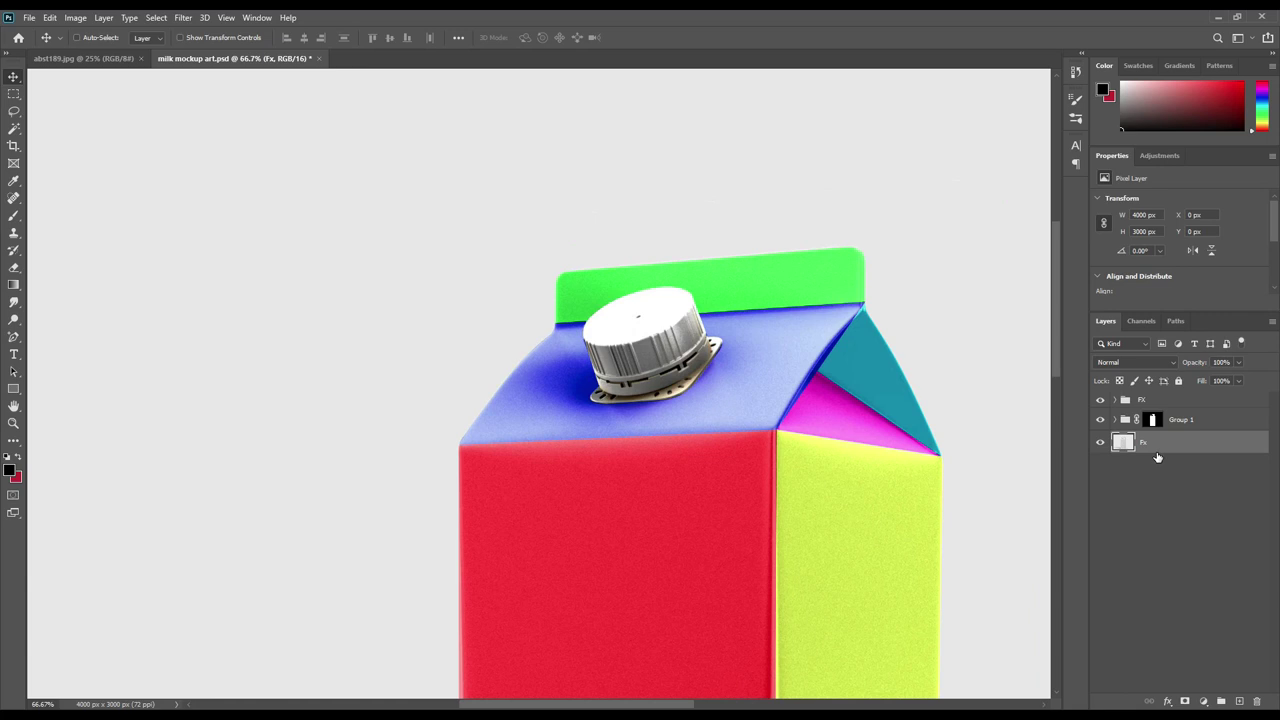
{"action": "key", "text": "ctrl+minus"}
{"action": "key", "text": "ctrl+minus"}
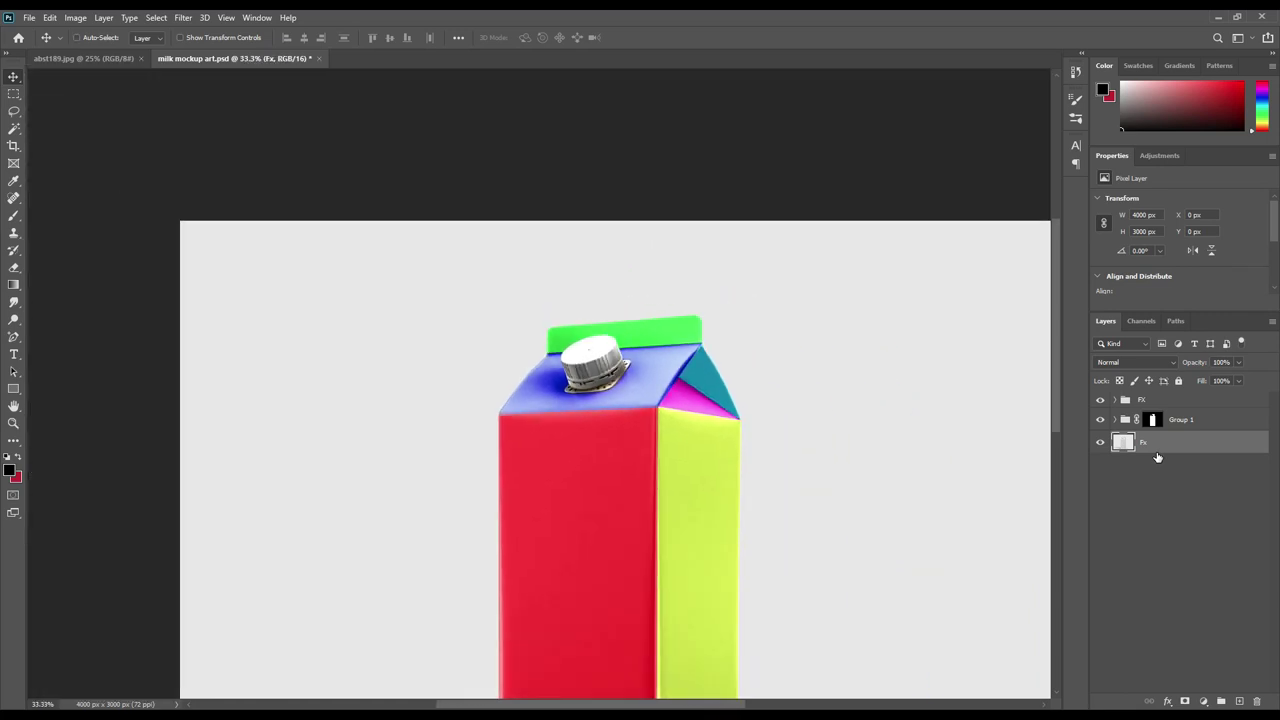
{"action": "key", "text": "ctrl+minus"}
{"action": "left_click", "coordinate": [1148, 444]}
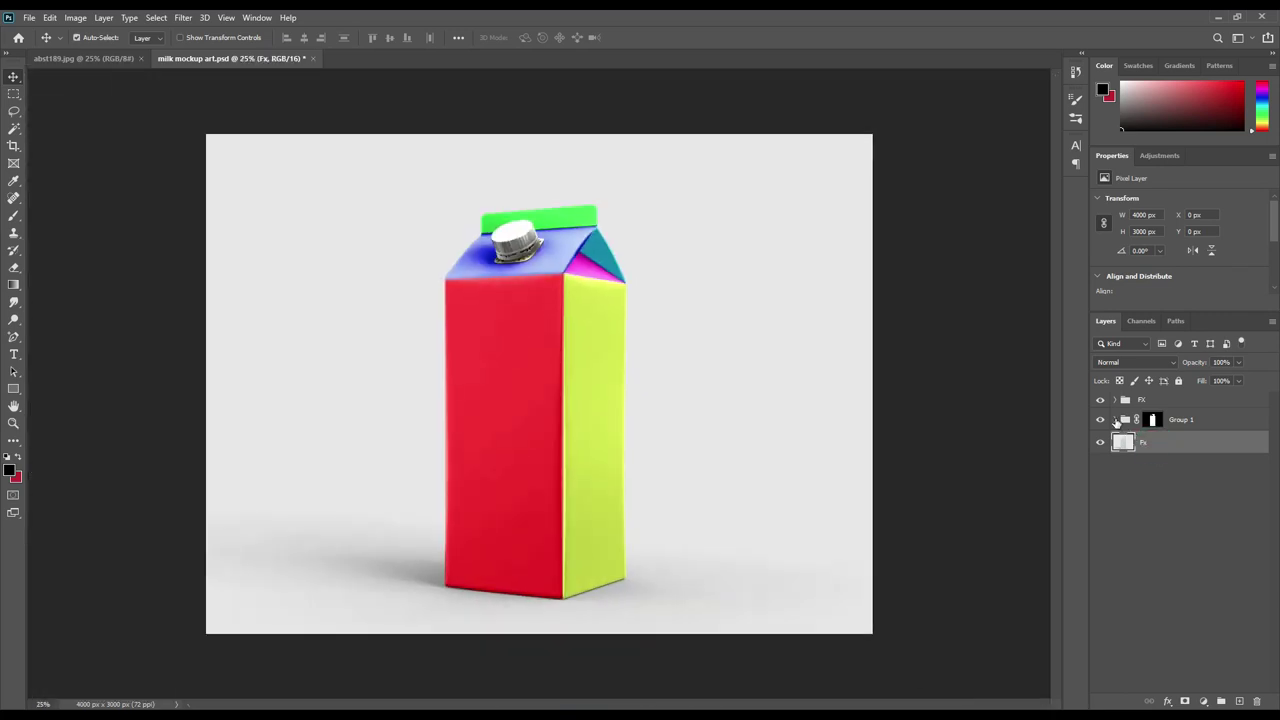
{"action": "left_click", "coordinate": [1117, 421]}
Restore the cap layers, load the cap selection, and add a def22a yellow Solid Color fill
{"action": "left_click", "coordinate": [1124, 467]}
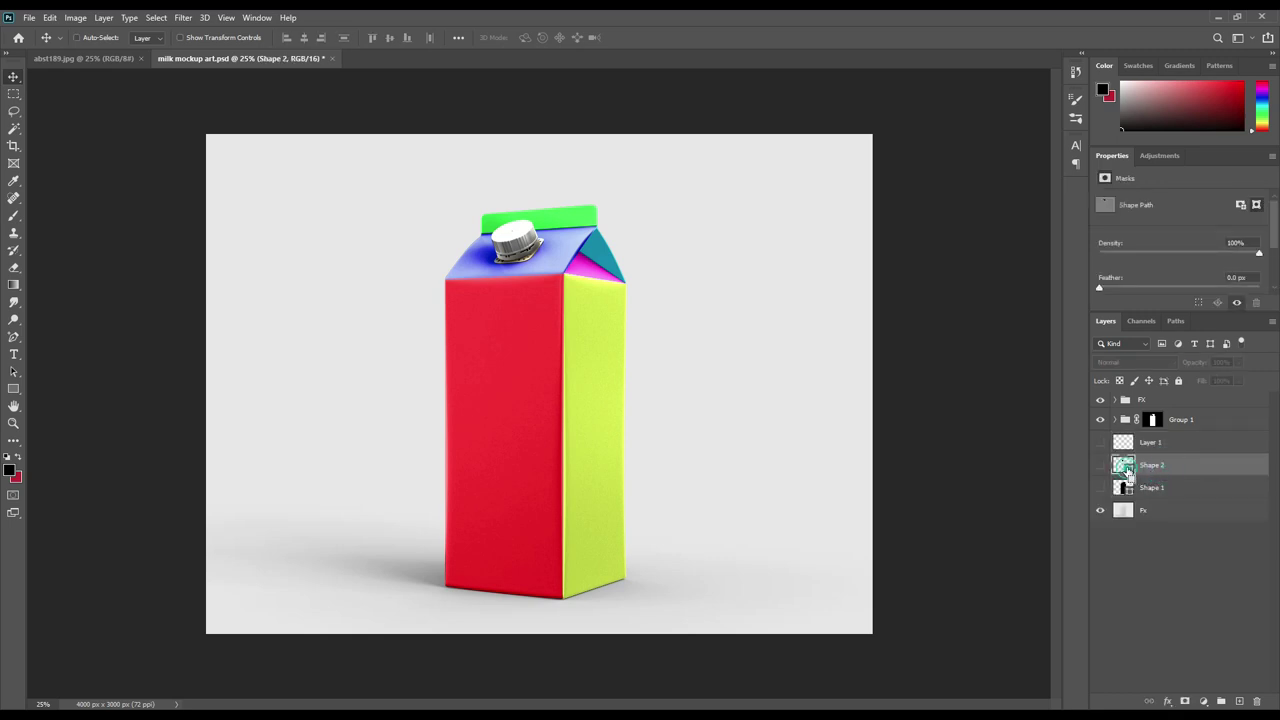
{"action": "left_click", "coordinate": [1172, 442]}
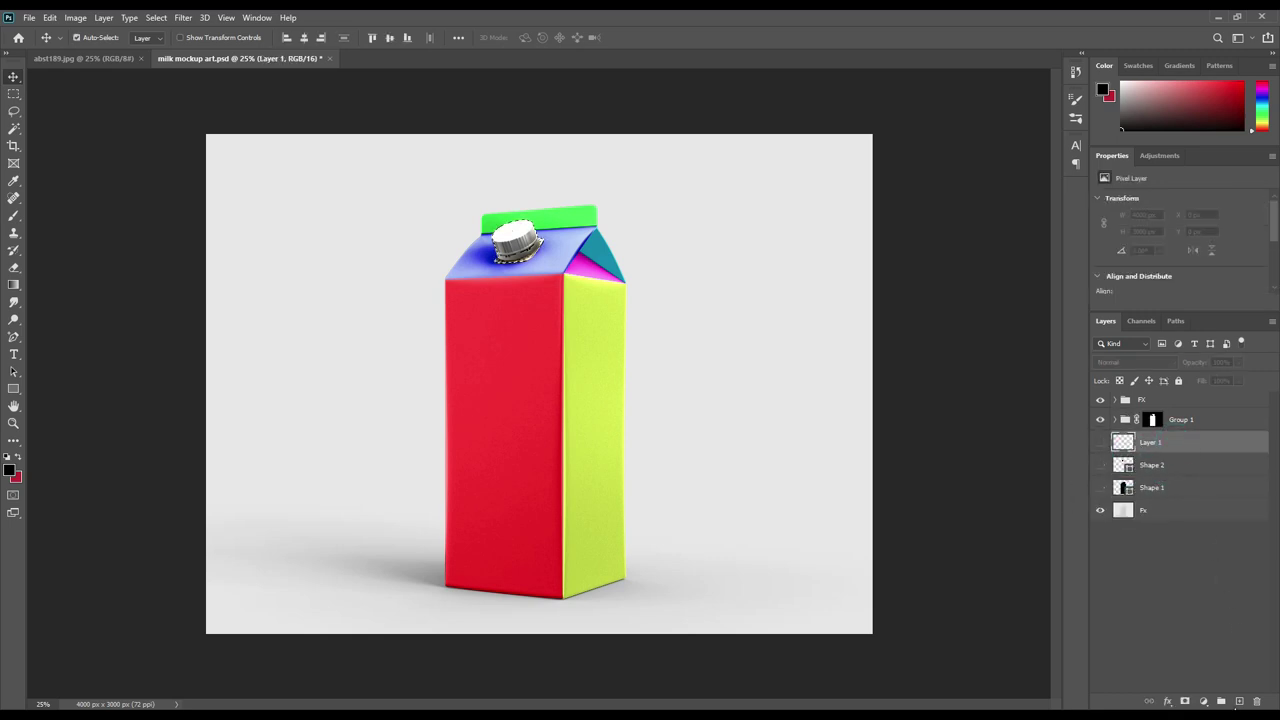
{"action": "right_click", "coordinate": [1166, 464]}
{"action": "left_click", "coordinate": [1212, 471]}
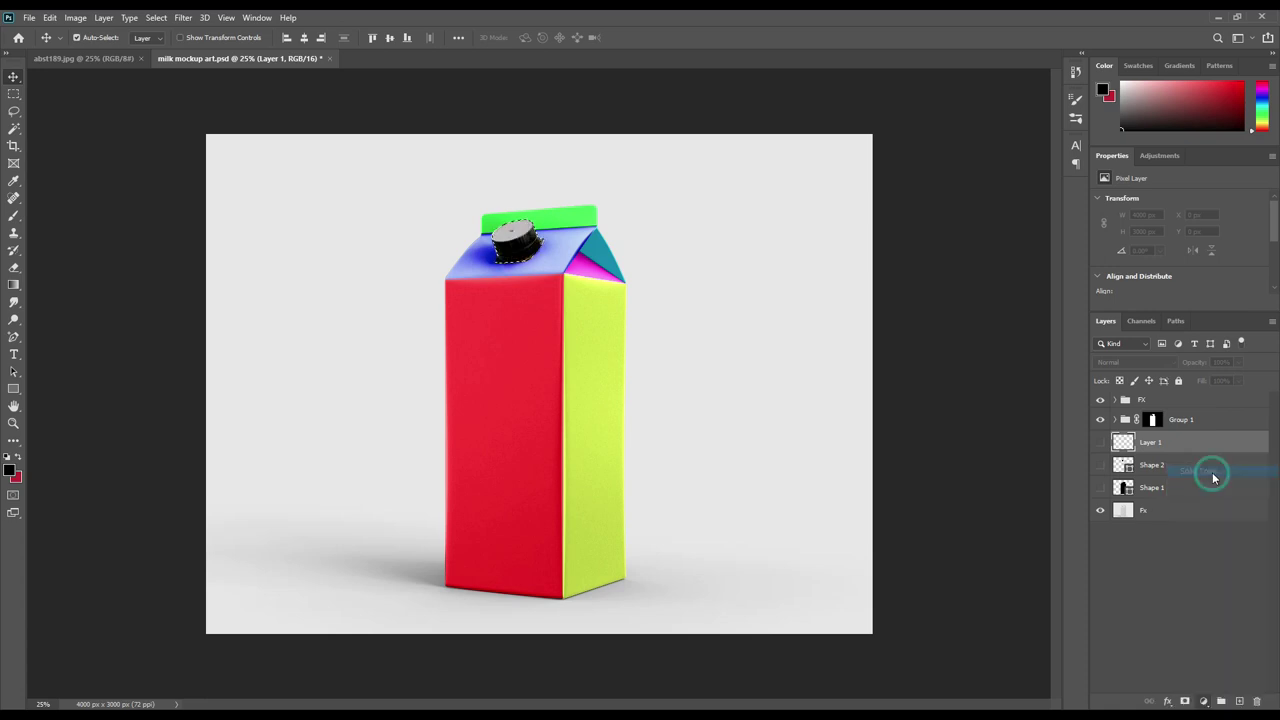
{"action": "left_click", "coordinate": [587, 306]}
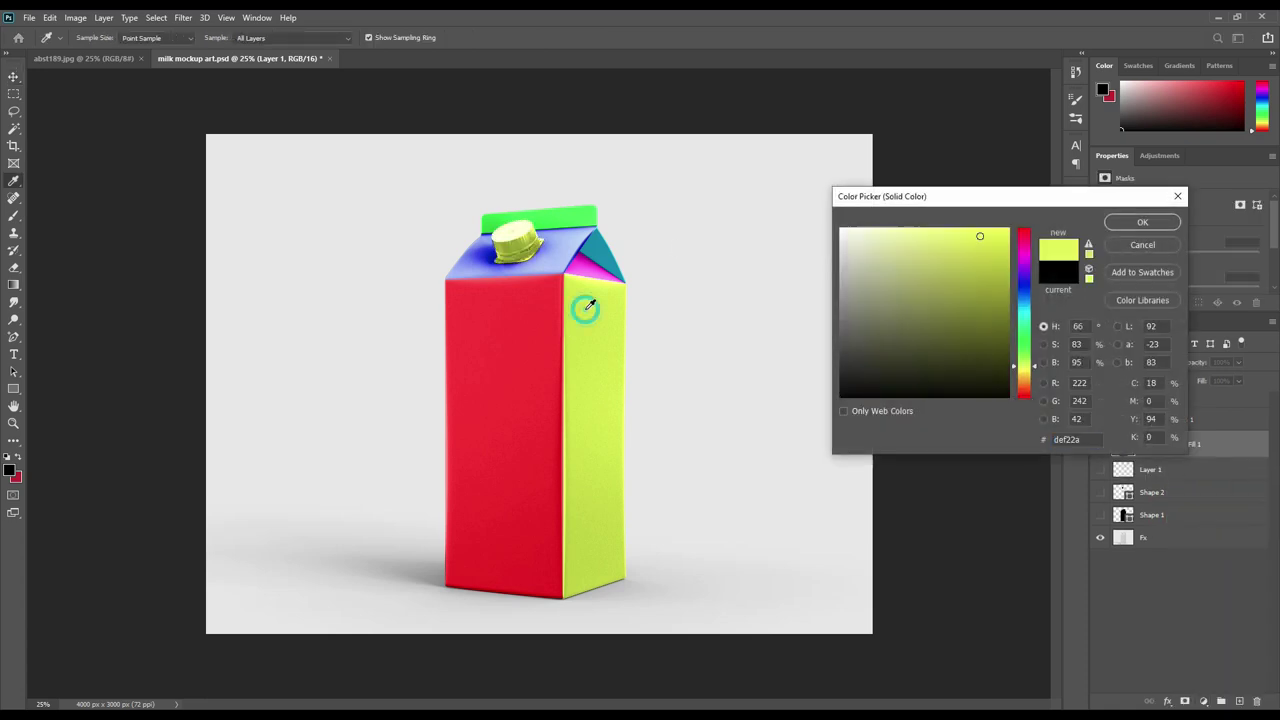
{"action": "left_click", "coordinate": [1121, 225]}
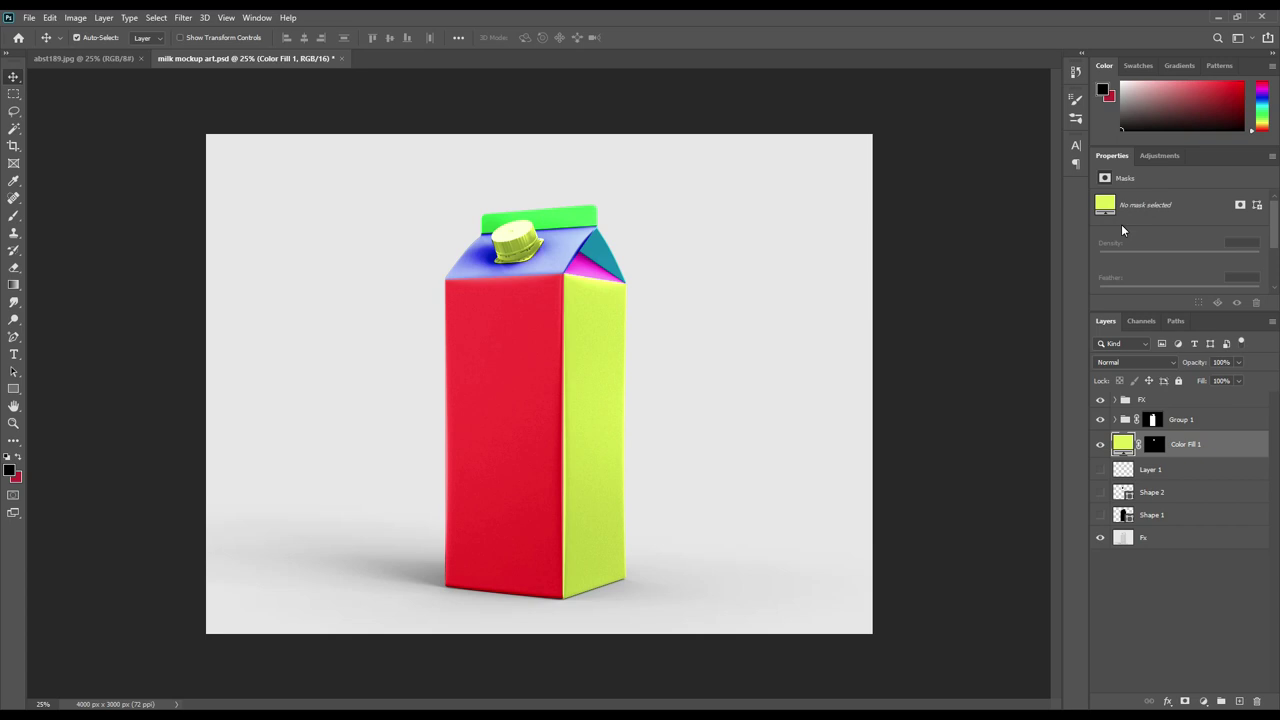
Delete Layer 1, Shape 2 and Shape 1, then deselect all layers
{"action": "left_click", "coordinate": [1186, 469]}
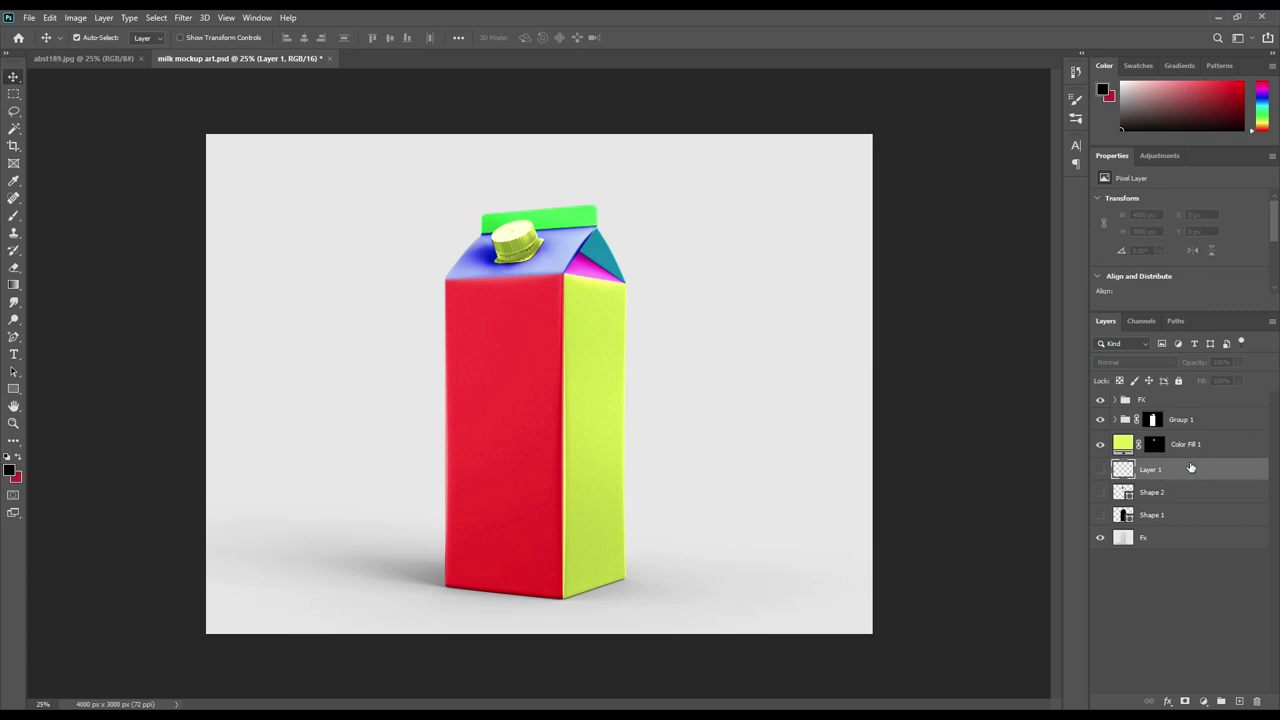
{"action": "left_click", "coordinate": [1170, 518], "text": "shift"}
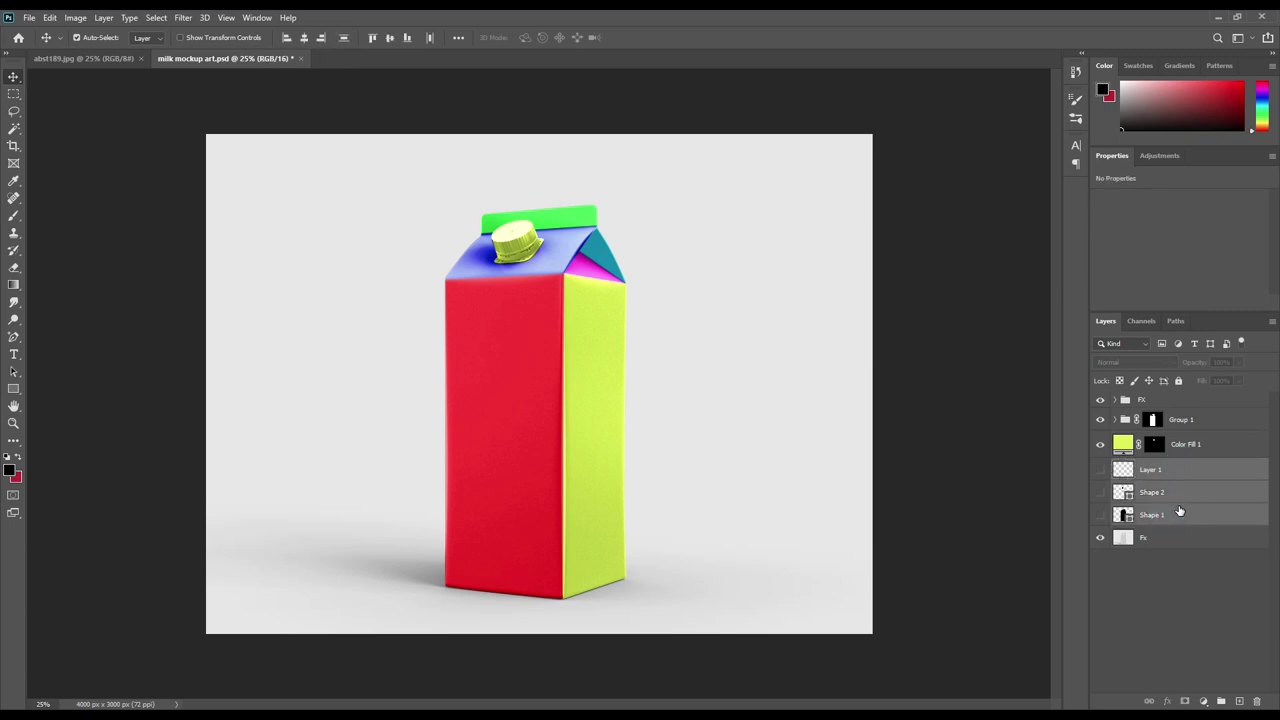
{"action": "key", "text": "Delete"}
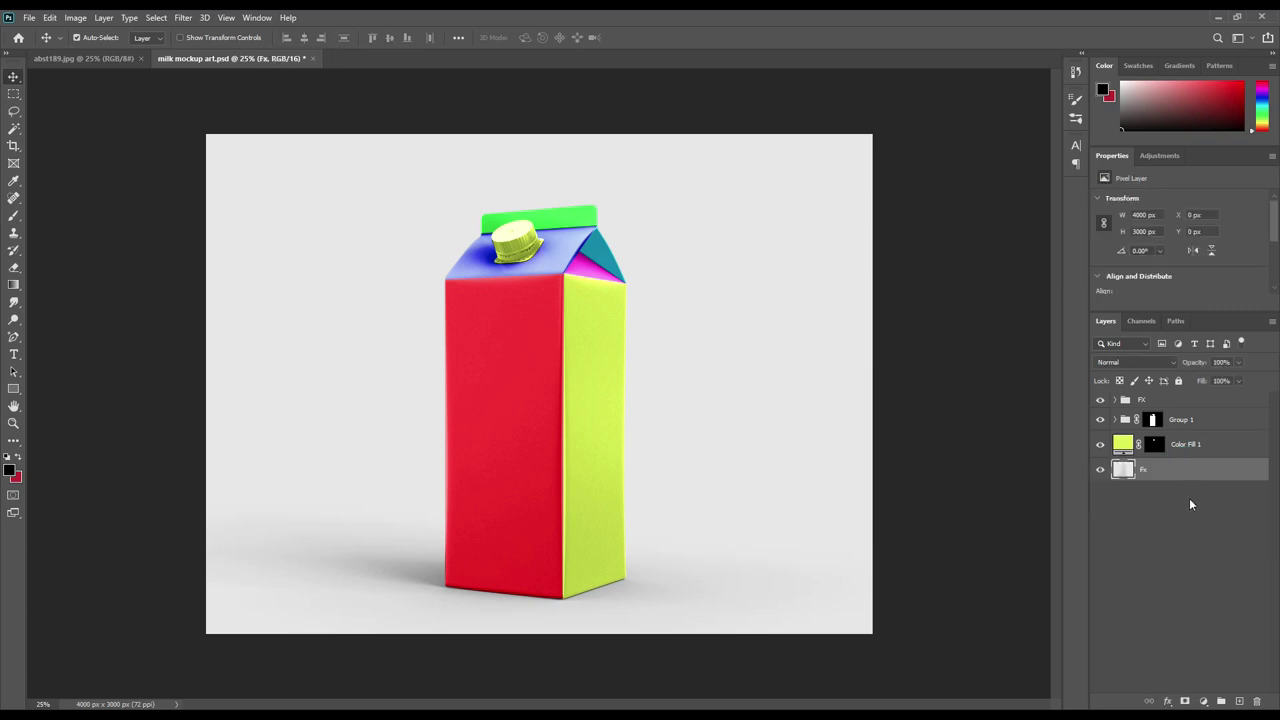
{"action": "left_click", "coordinate": [1170, 503]}
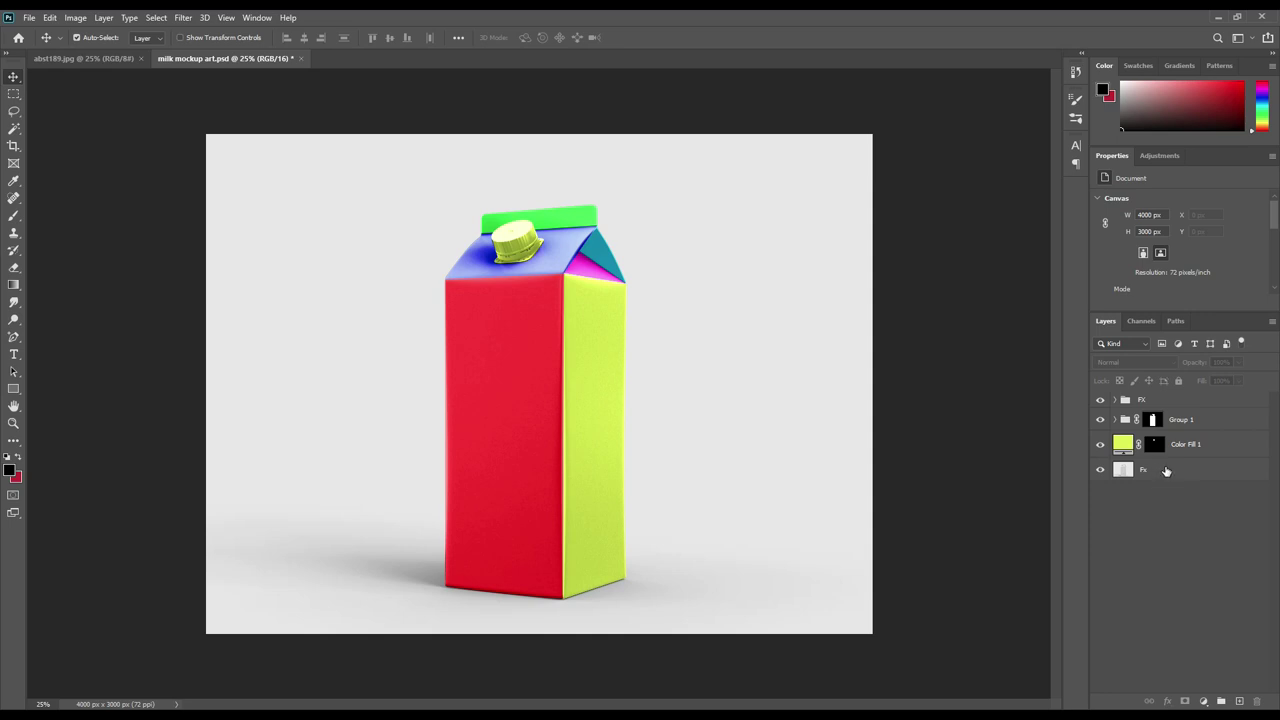
Expand Group 1 and open the Rectangle 3 smart object as Rectangle 3.psb
{"action": "left_click", "coordinate": [1166, 470]}
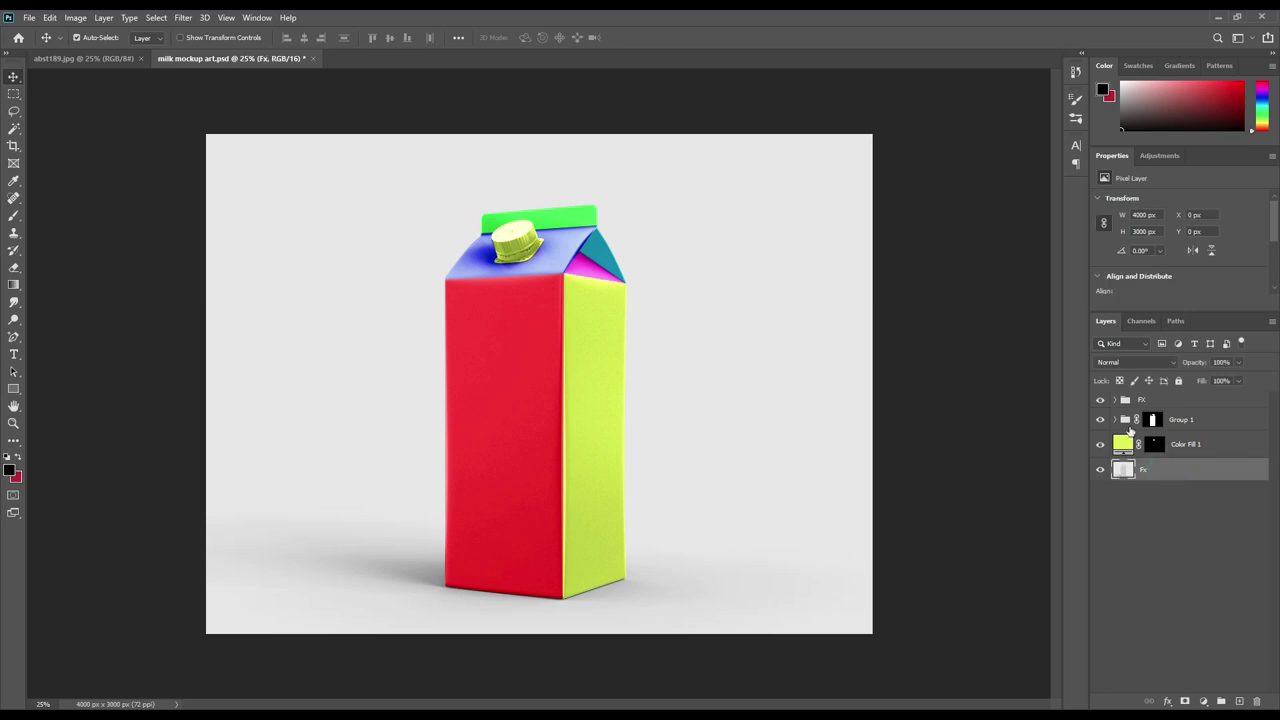
{"action": "left_click", "coordinate": [1116, 419]}
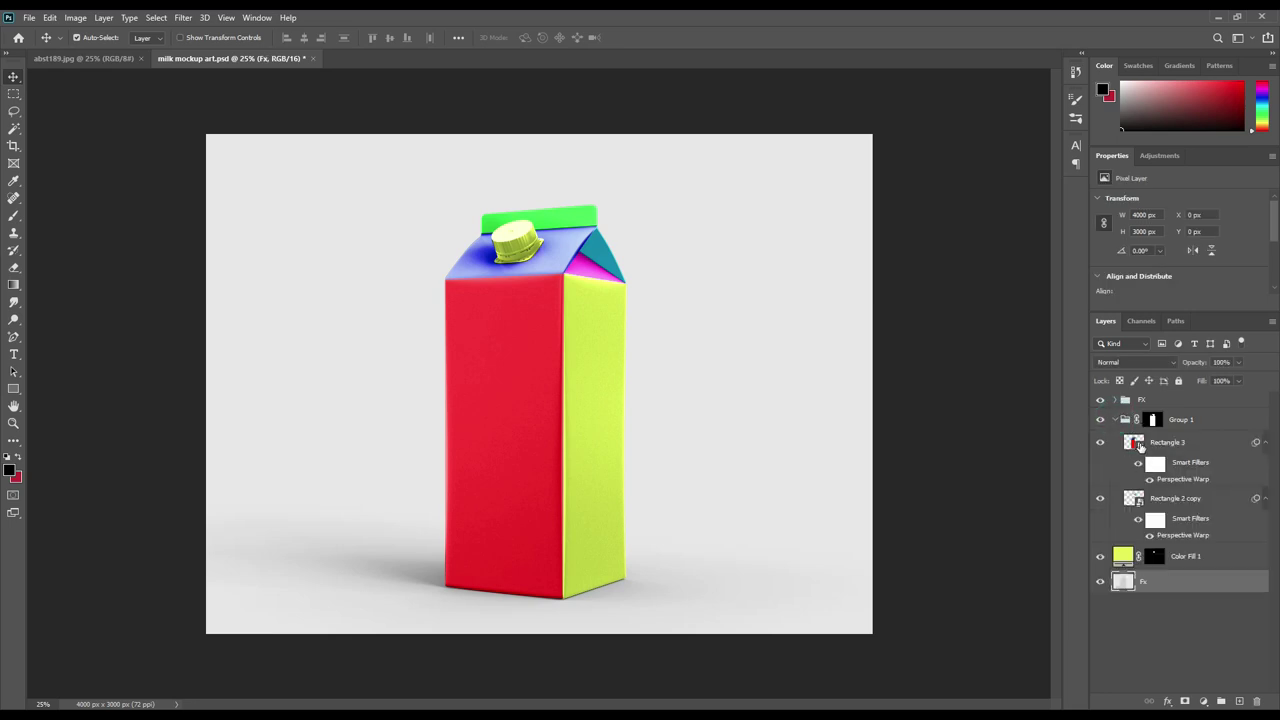
{"action": "double_click", "coordinate": [1140, 446]}
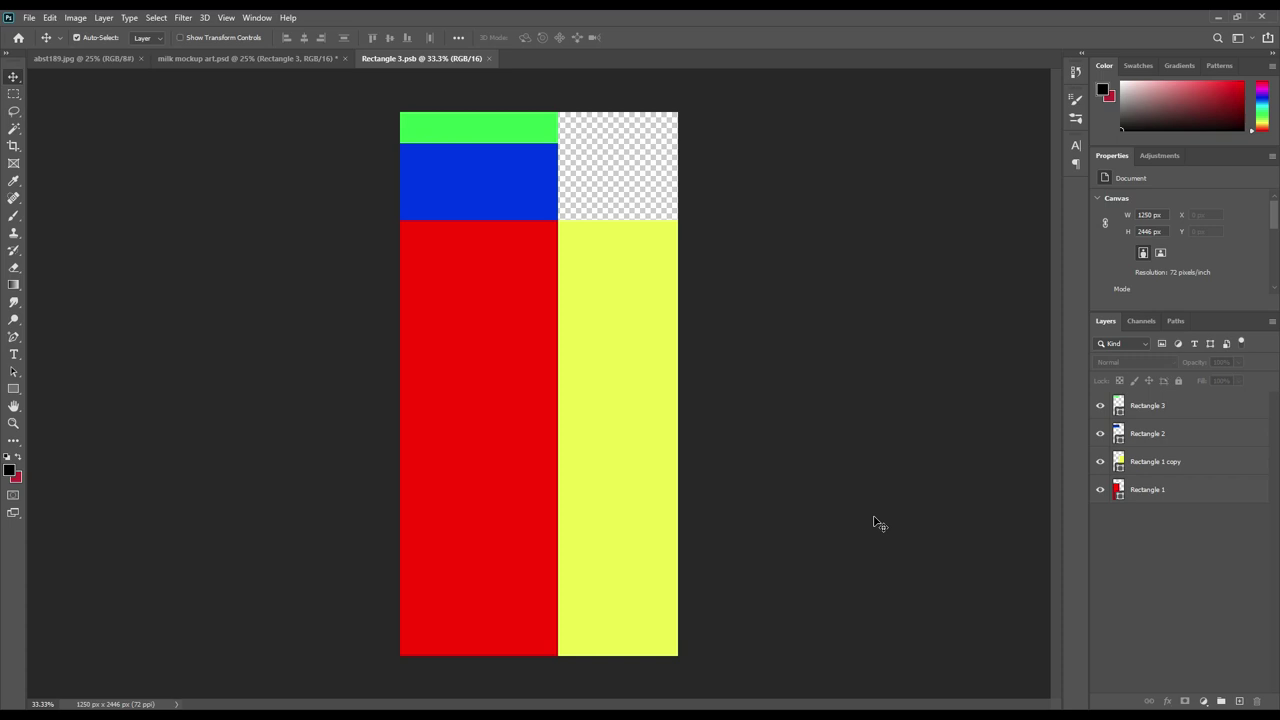
Bring the abst189.jpg leaf pattern layer into Rectangle 3.psb
{"action": "left_click", "coordinate": [80, 58]}
{"action": "mouse_move", "coordinate": [1183, 403]}
{"action": "left_mouse_down"}
{"action": "mouse_move", "coordinate": [502, 127]}
{"action": "mouse_move", "coordinate": [444, 61]}
{"action": "mouse_move", "coordinate": [520, 340]}
{"action": "left_mouse_up"}
{"action": "left_click", "coordinate": [624, 285]}
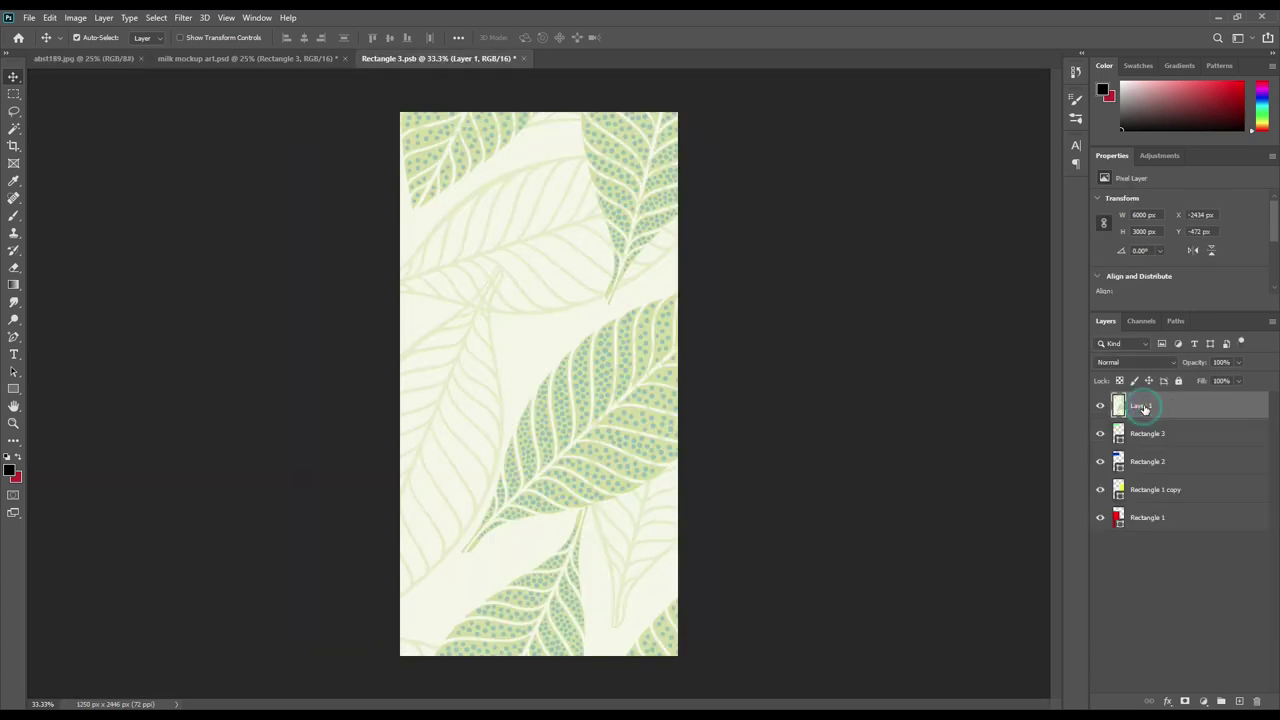
Rotate the pattern 90° clockwise, scale it to 984 × 1968 px over the red face, and copy it rightward
{"action": "key", "text": "ctrl+t"}
{"action": "mouse_move", "coordinate": [525, 673]}
{"action": "left_mouse_down"}
{"action": "mouse_move", "coordinate": [490, 178]}
{"action": "mouse_move", "coordinate": [549, 493]}
{"action": "left_mouse_up"}
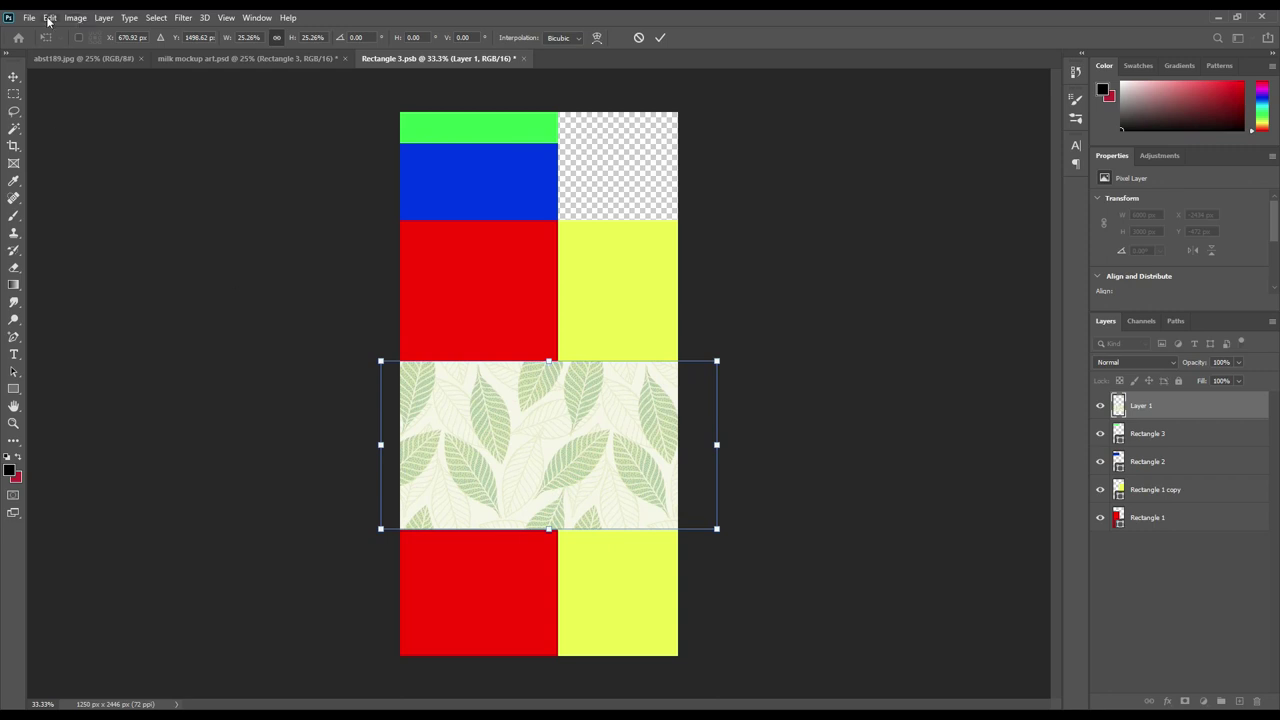
{"action": "left_click", "coordinate": [49, 17]}
{"action": "left_click", "coordinate": [103, 322]}
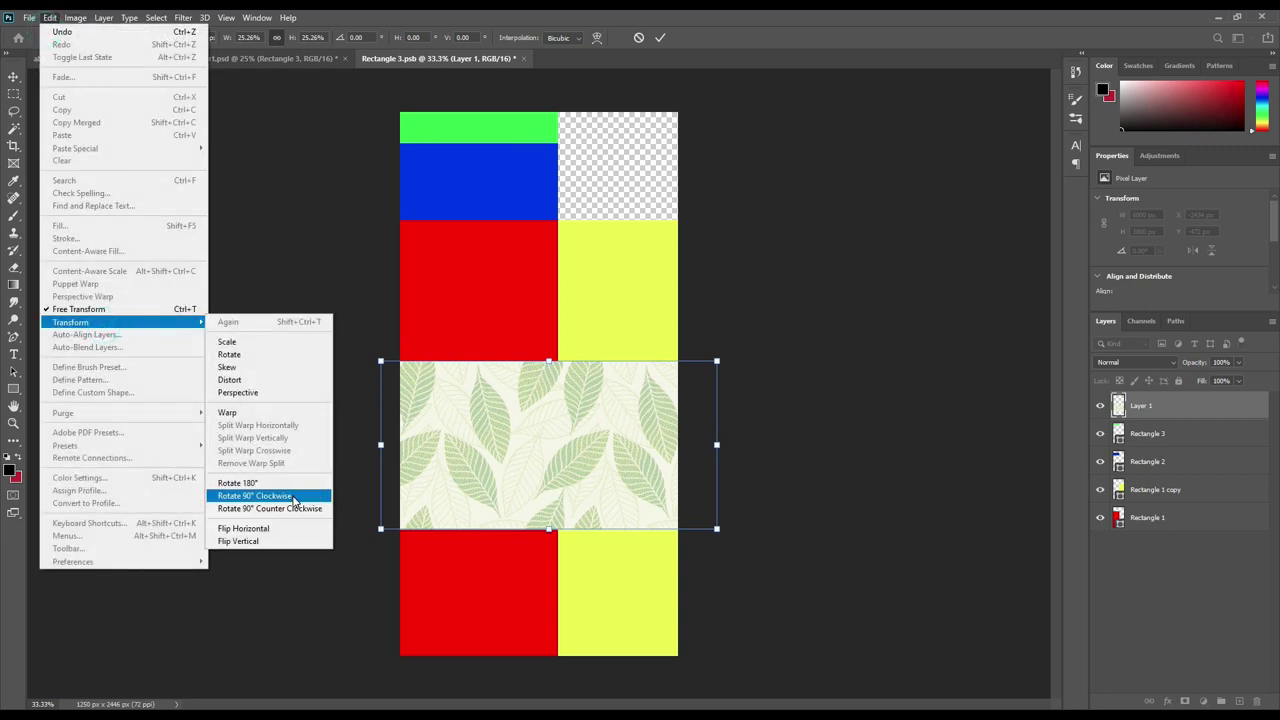
{"action": "left_click", "coordinate": [295, 498]}
{"action": "left_click_drag", "start_coordinate": [549, 391], "coordinate": [486, 310]}
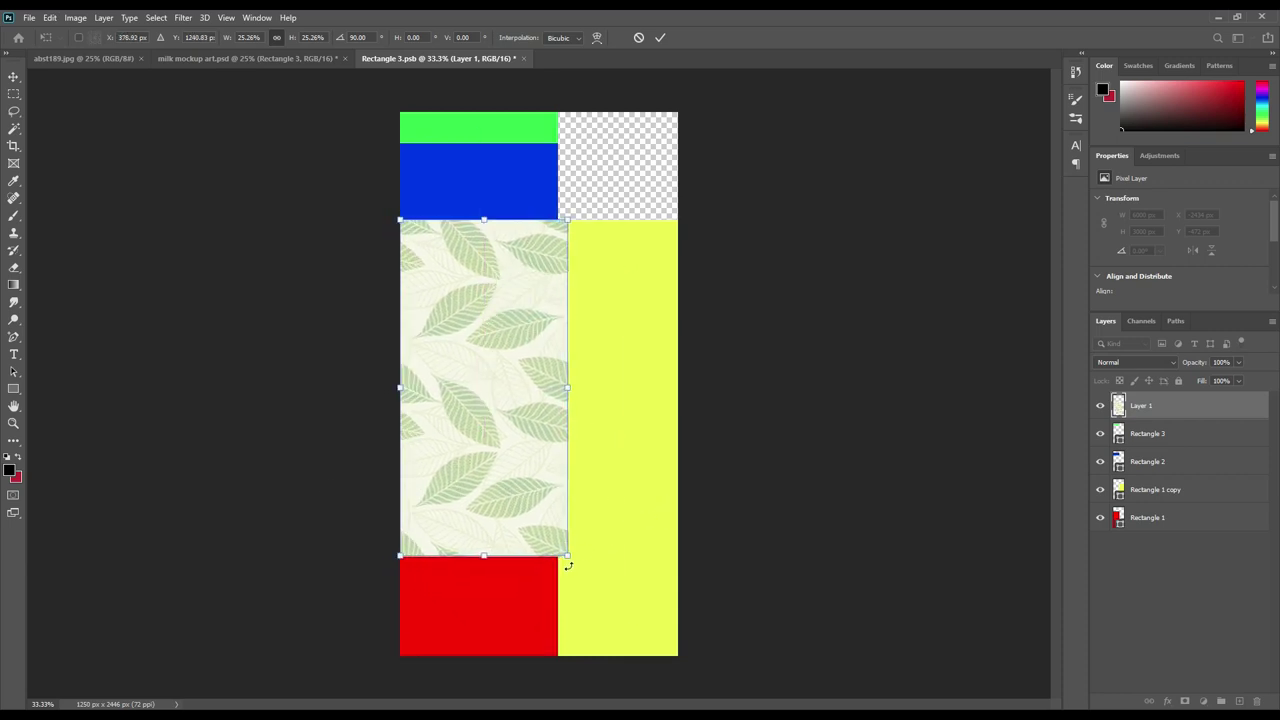
{"action": "left_click_drag", "start_coordinate": [569, 556], "coordinate": [620, 657]}
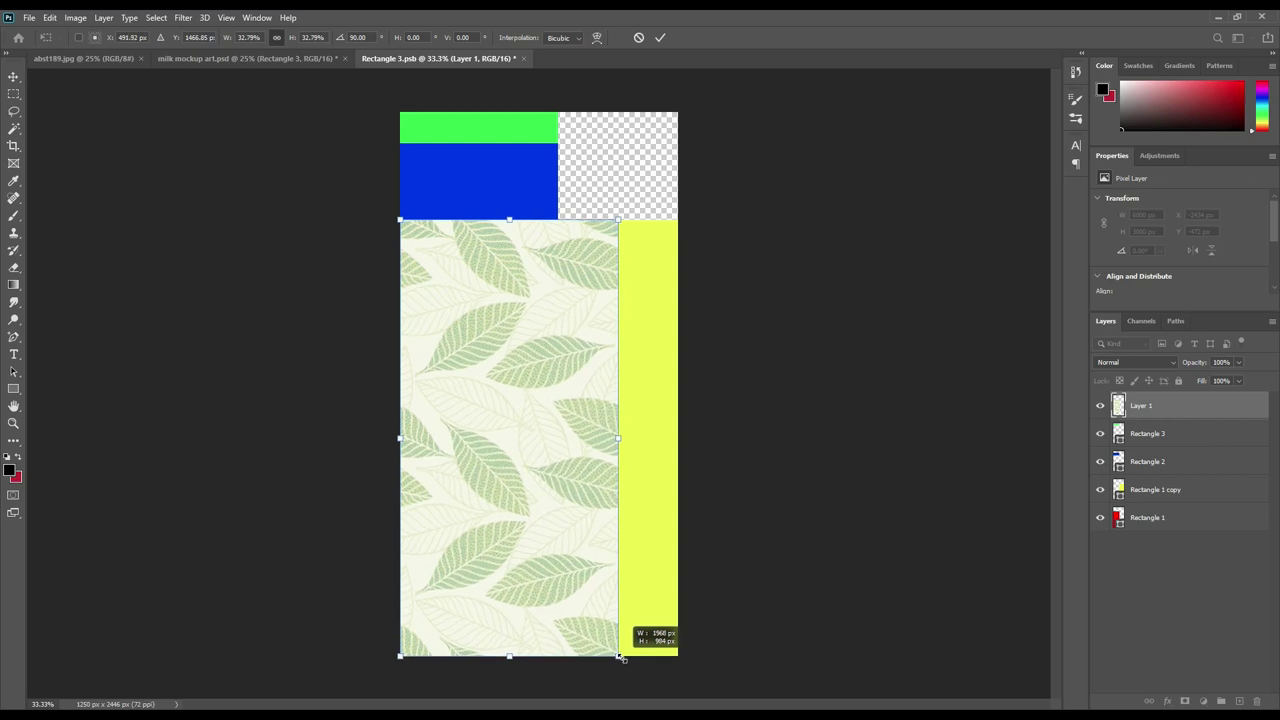
{"action": "left_click", "coordinate": [660, 37]}
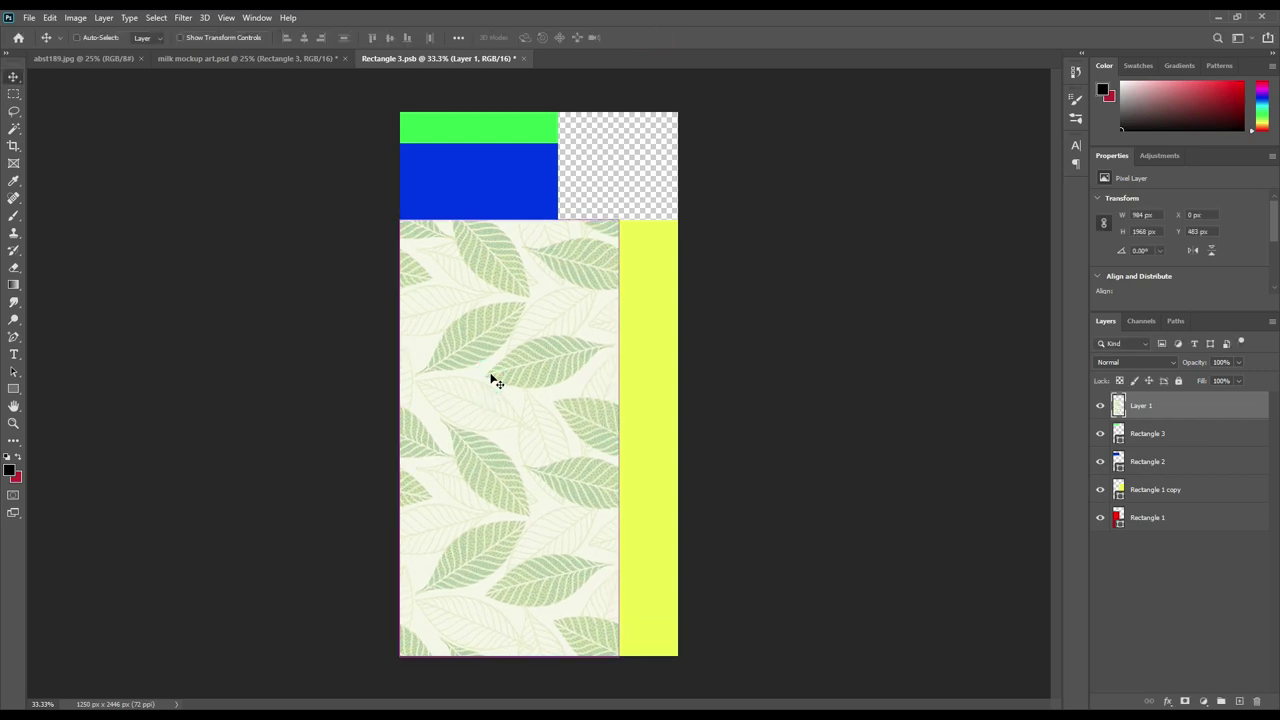
{"action": "mouse_move", "coordinate": [486, 379]}
{"action": "left_mouse_down"}
{"action": "mouse_move", "coordinate": [717, 388]}
{"action": "mouse_move", "coordinate": [703, 389]}
{"action": "left_mouse_up"}
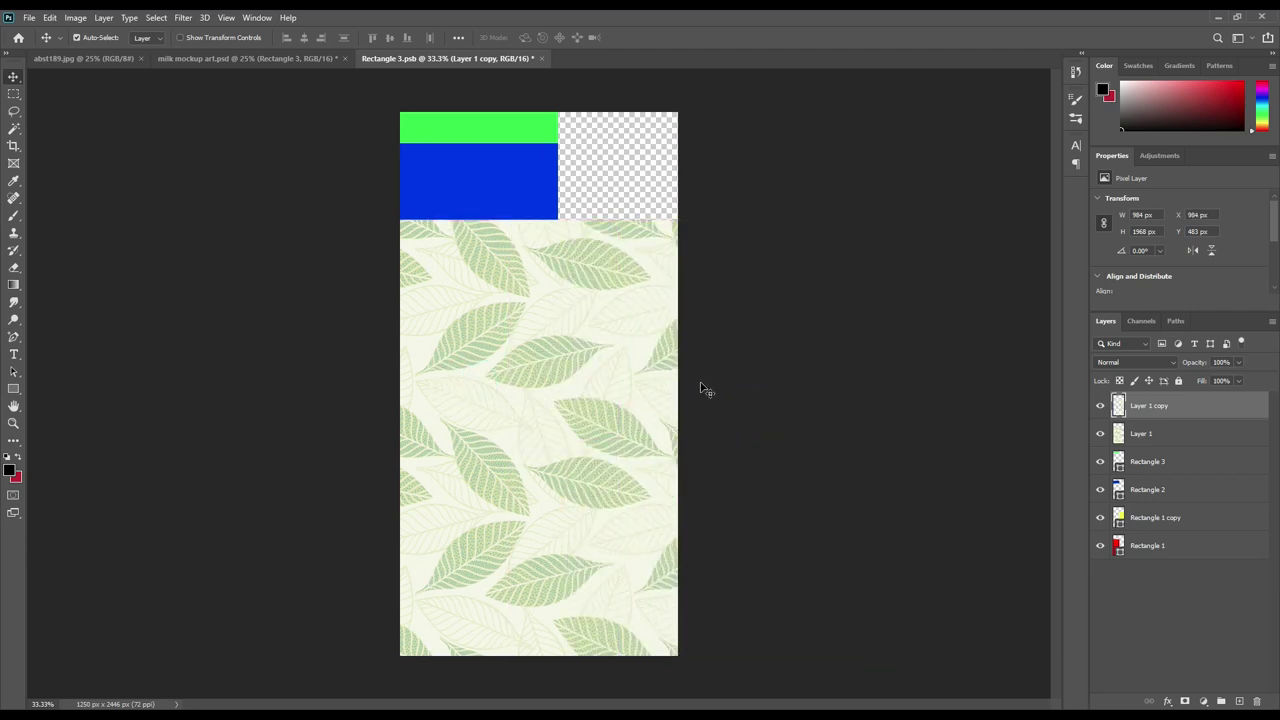
Duplicate Layer 1 as Layer 1 copy 2 and move it up over the top rectangles
{"action": "left_click", "coordinate": [1150, 434], "text": "shift"}
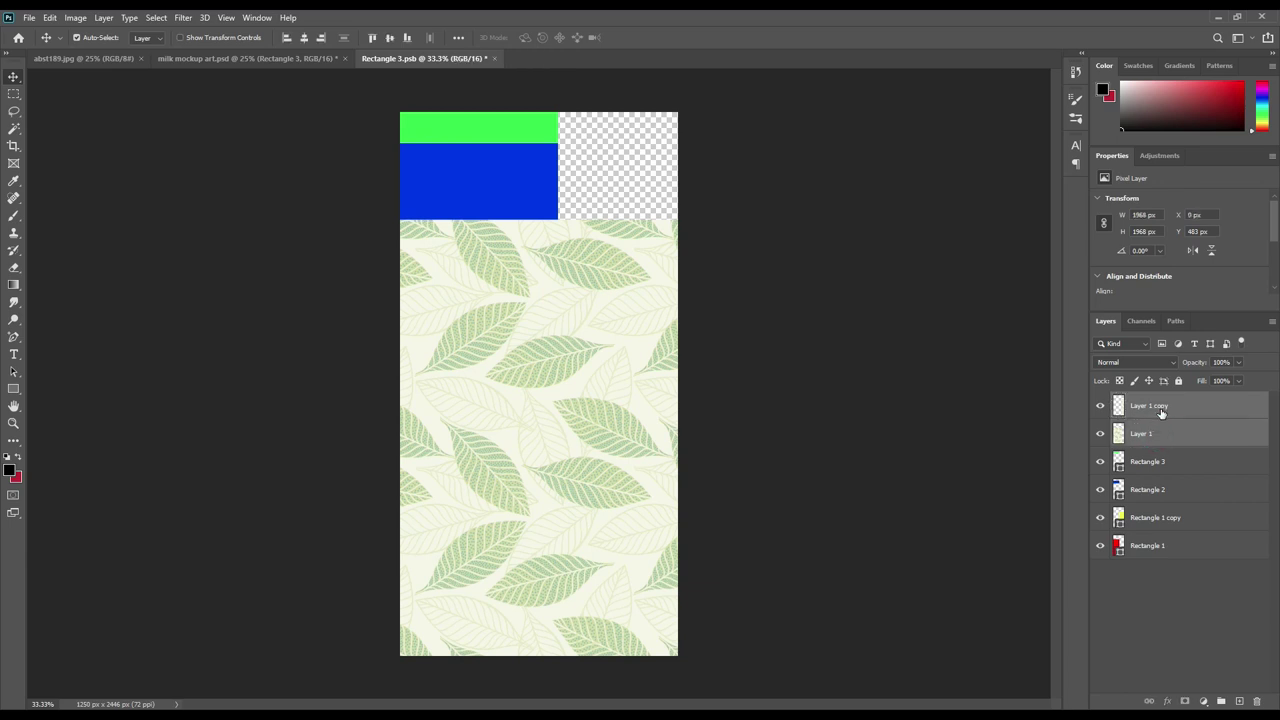
{"action": "left_click", "coordinate": [832, 400]}
{"action": "left_click", "coordinate": [567, 333]}
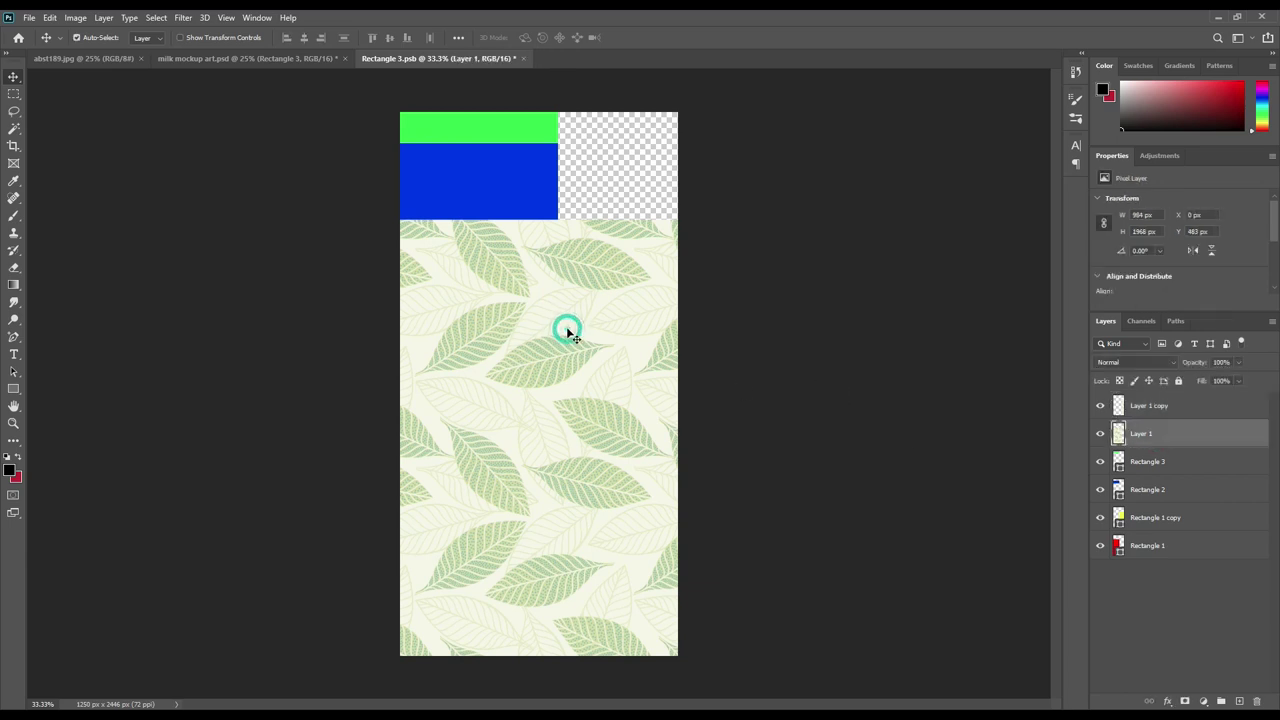
{"action": "mouse_move", "coordinate": [494, 301]}
{"action": "left_mouse_down"}
{"action": "mouse_move", "coordinate": [510, 300]}
{"action": "mouse_move", "coordinate": [508, 130]}
{"action": "mouse_move", "coordinate": [517, 186]}
{"action": "left_mouse_up"}
{"action": "mouse_move", "coordinate": [526, 343]}
{"action": "left_mouse_down"}
{"action": "mouse_move", "coordinate": [523, 107]}
{"action": "mouse_move", "coordinate": [537, 88]}
{"action": "left_mouse_up"}
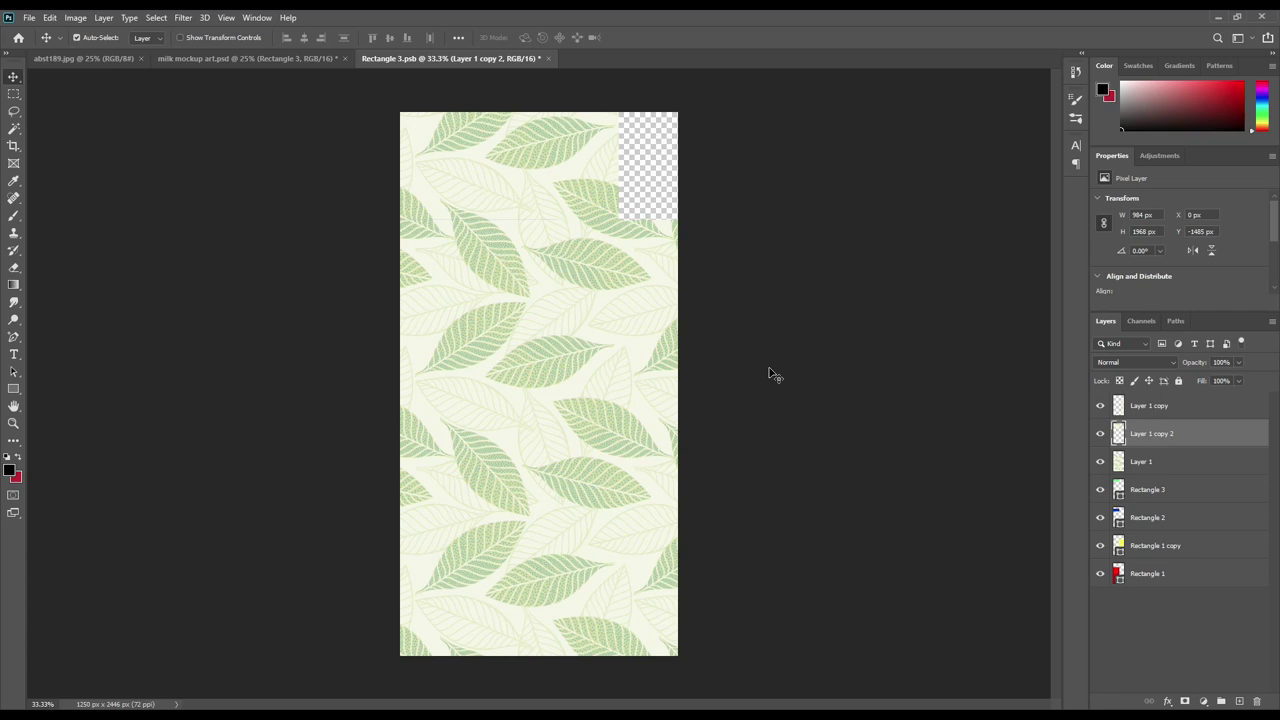
Merge the Rectangle 3 through Rectangle 1 layers into one shape with Merge Visible
{"action": "left_click", "coordinate": [1150, 486]}
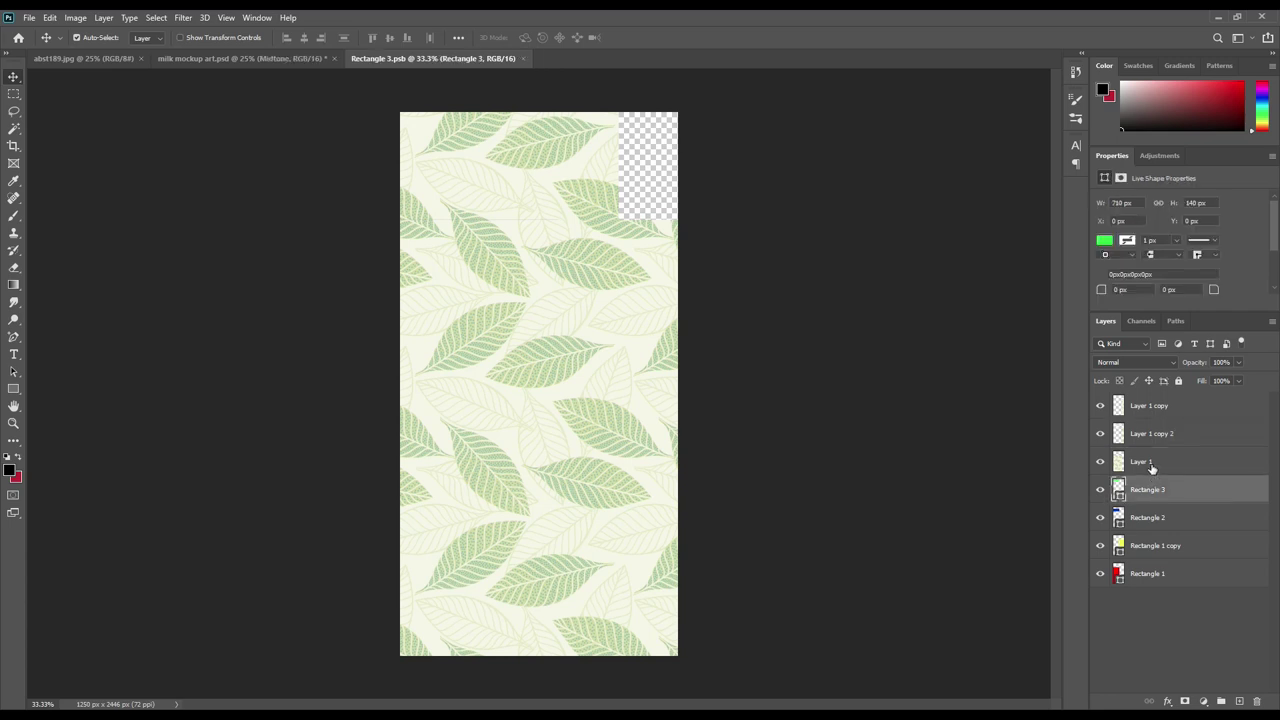
{"action": "left_click", "coordinate": [1160, 573], "text": "shift"}
{"action": "right_click", "coordinate": [1160, 573]}
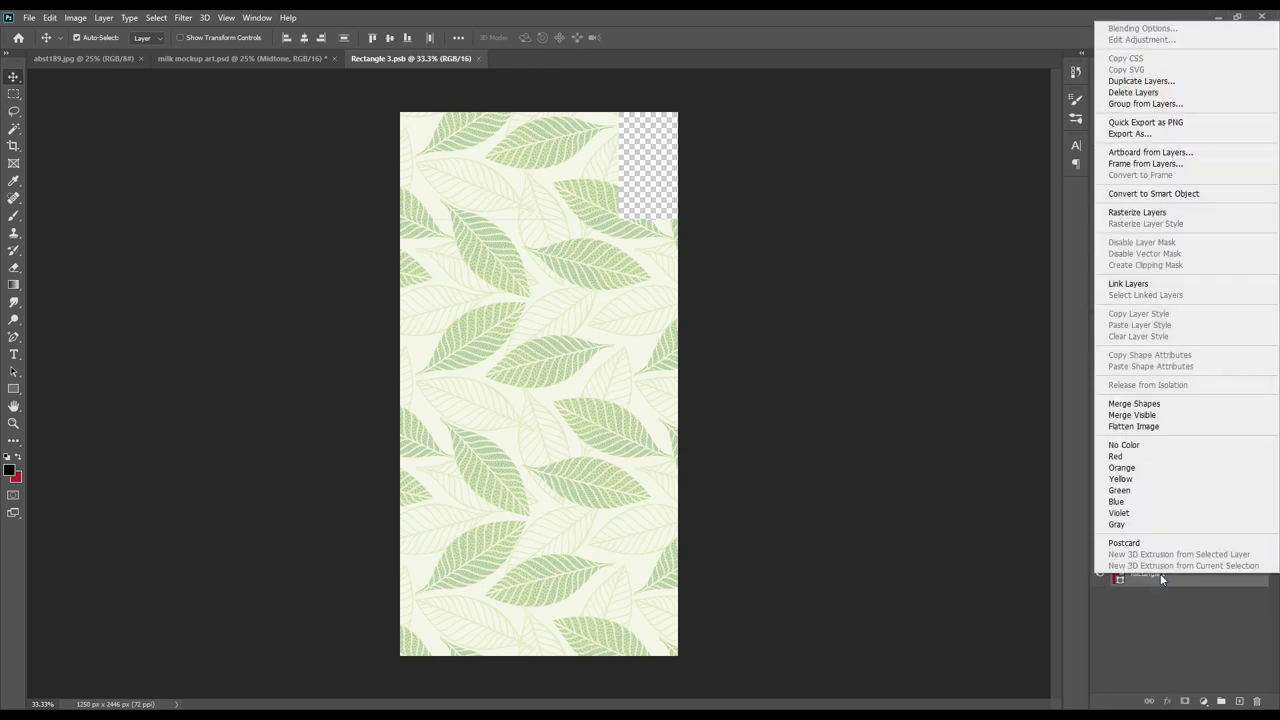
{"action": "left_click", "coordinate": [1150, 415]}
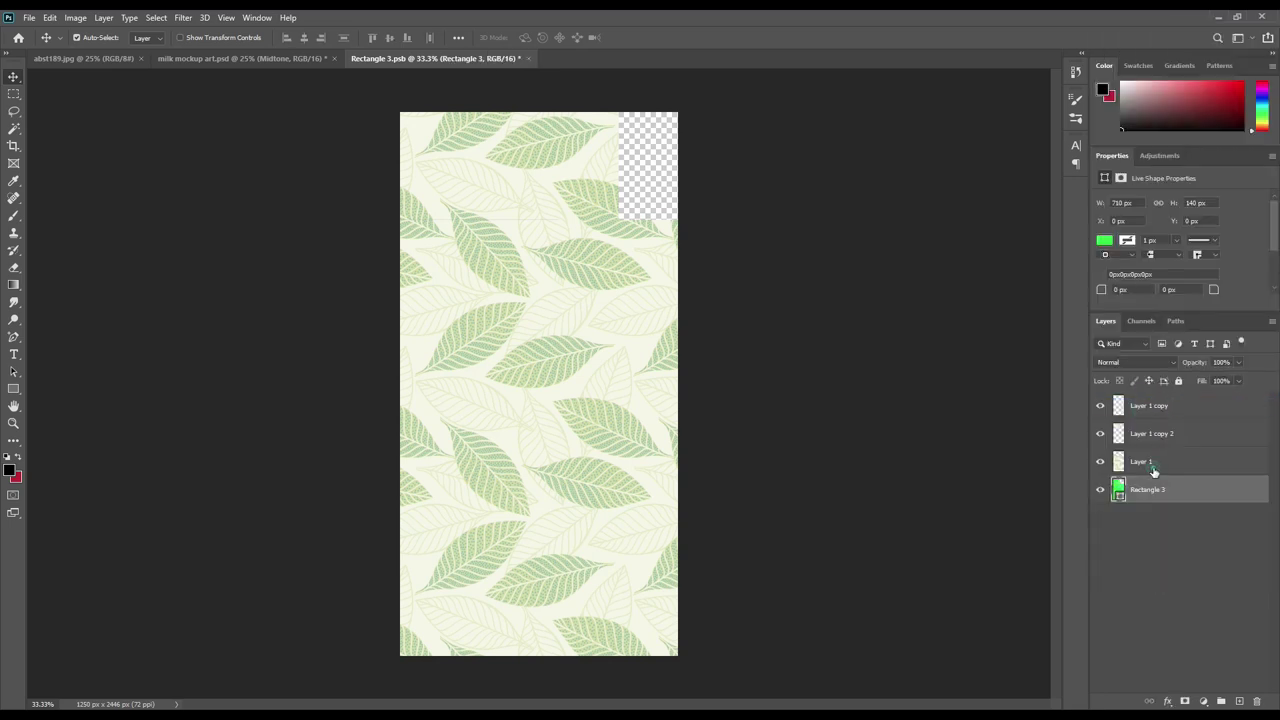
Clip the Layer 1 leaf-pattern layers to the merged rectangle shape
{"action": "left_click", "coordinate": [1153, 468]}
{"action": "left_click", "coordinate": [1166, 409], "text": "shift"}
{"action": "right_click", "coordinate": [1180, 455]}
{"action": "left_click", "coordinate": [1098, 402]}
Save Rectangle 3.psb and return to the milk mockup art.psd document
{"action": "left_click", "coordinate": [30, 17]}
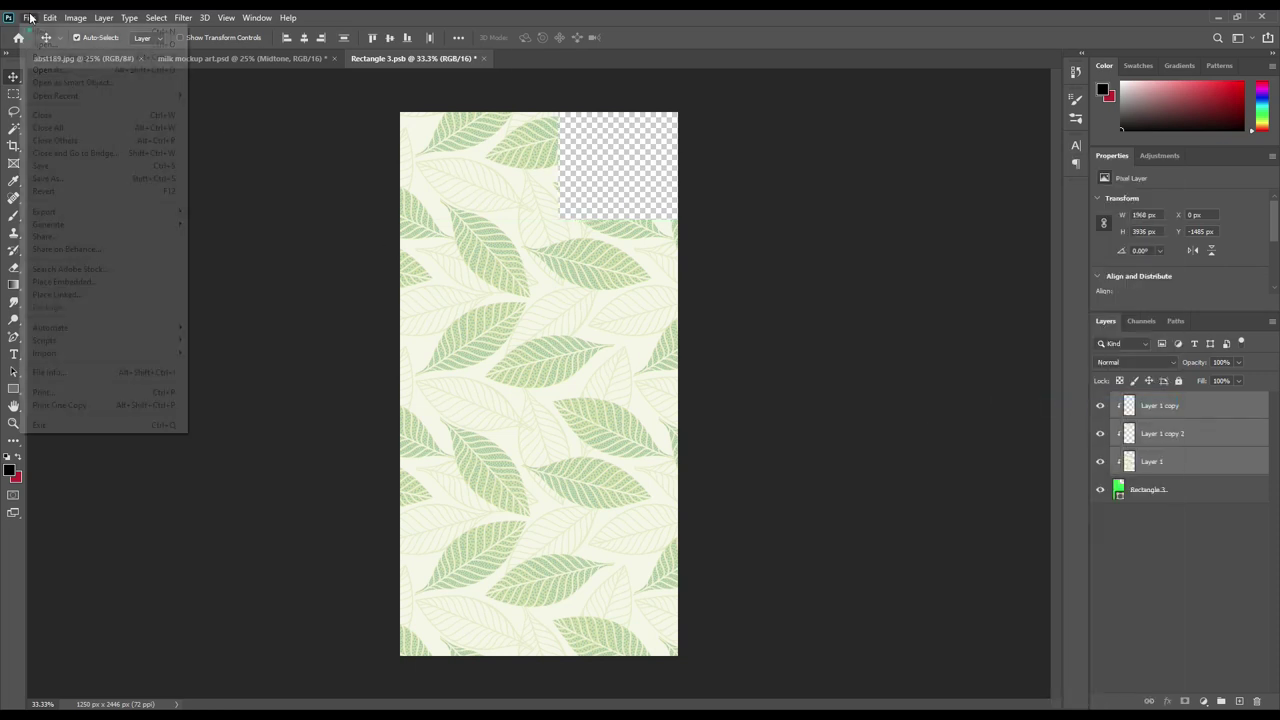
{"action": "left_click", "coordinate": [66, 166]}
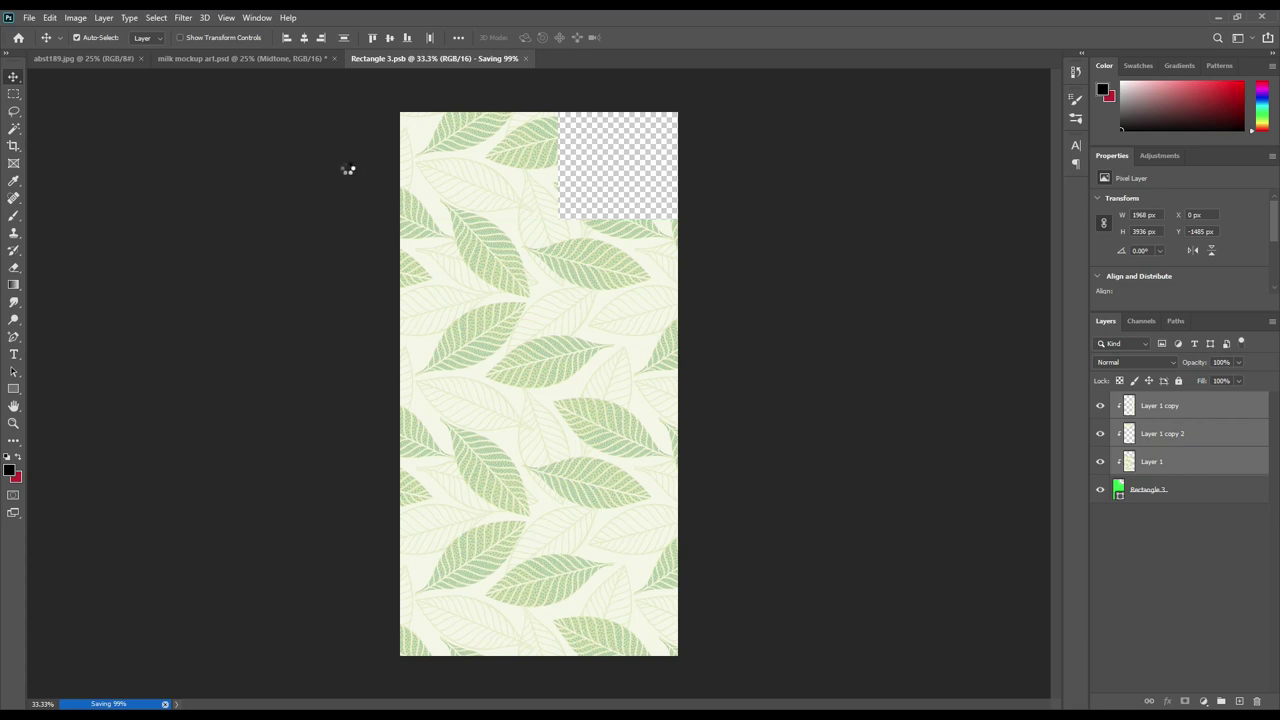
{"action": "left_click", "coordinate": [274, 60]}
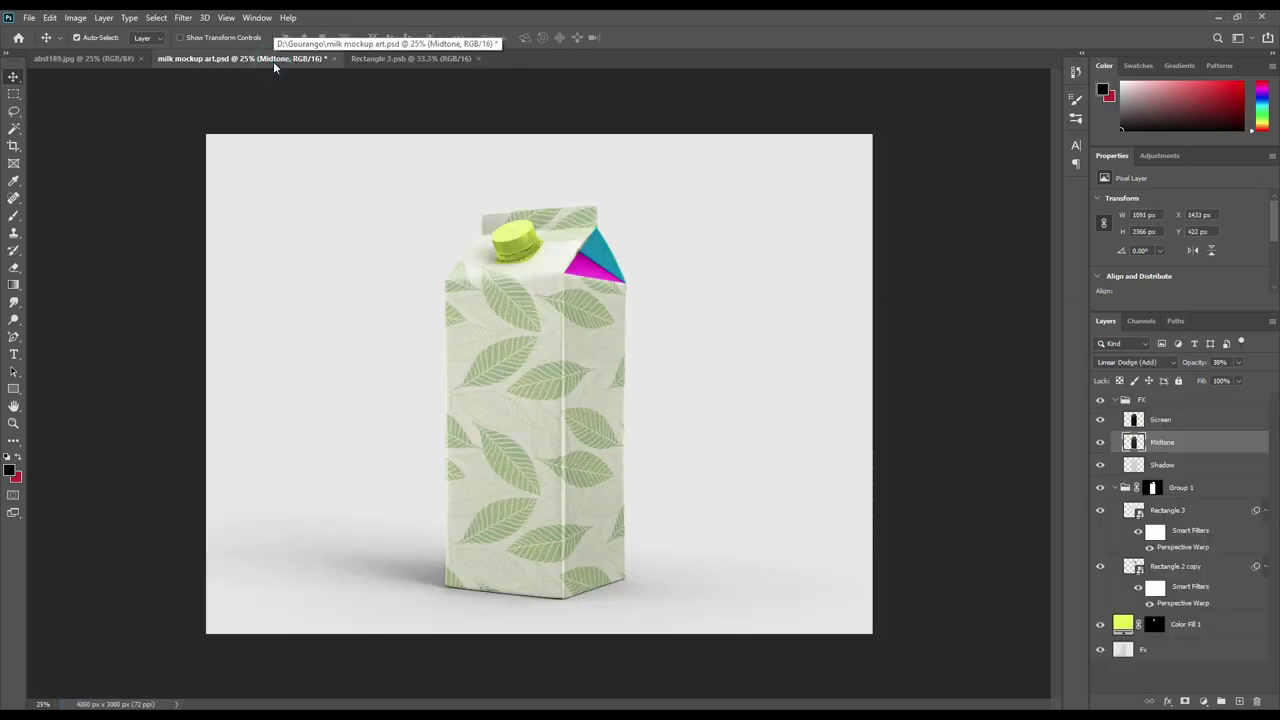
Fill the Rectangle 2 copy smart object with two side-by-side leaf-pattern layers from Rectangle 3.psb
{"action": "double_click", "coordinate": [1134, 566]}
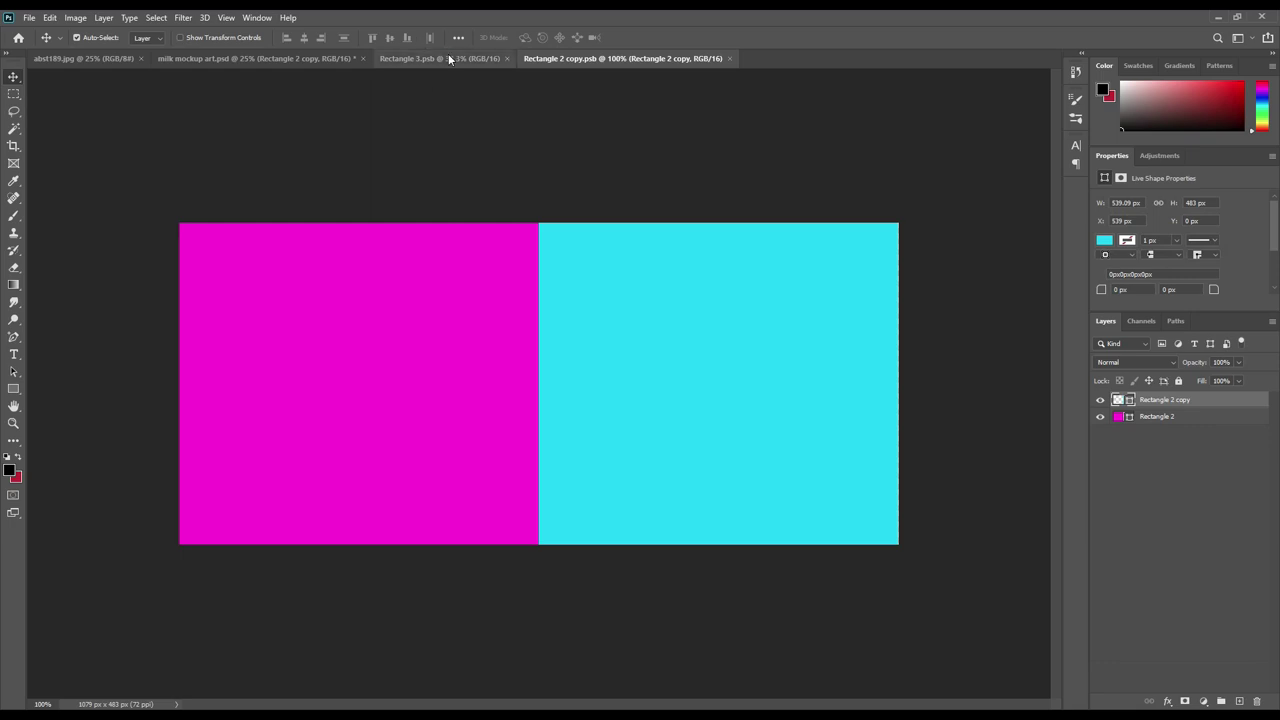
{"action": "left_click", "coordinate": [449, 59]}
{"action": "mouse_move", "coordinate": [1166, 456]}
{"action": "left_mouse_down"}
{"action": "mouse_move", "coordinate": [545, 257]}
{"action": "mouse_move", "coordinate": [556, 335]}
{"action": "left_mouse_up"}
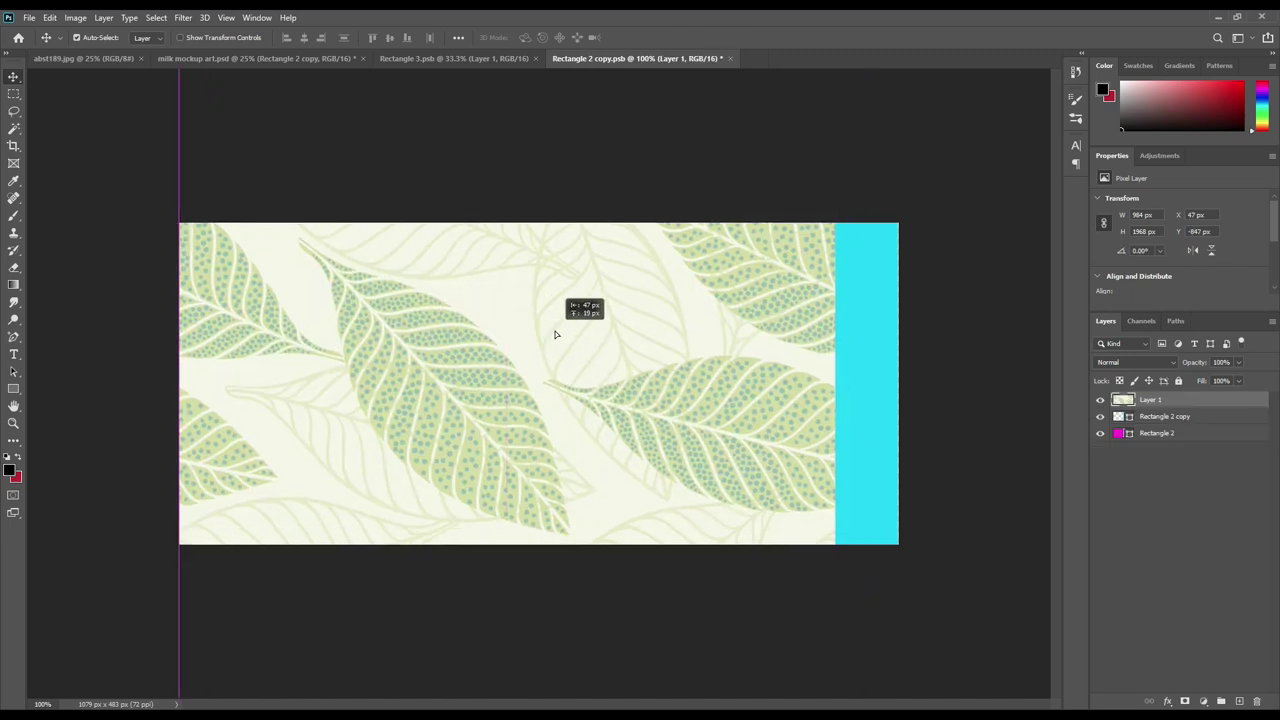
{"action": "left_click_drag", "start_coordinate": [556, 335], "coordinate": [297, 321]}
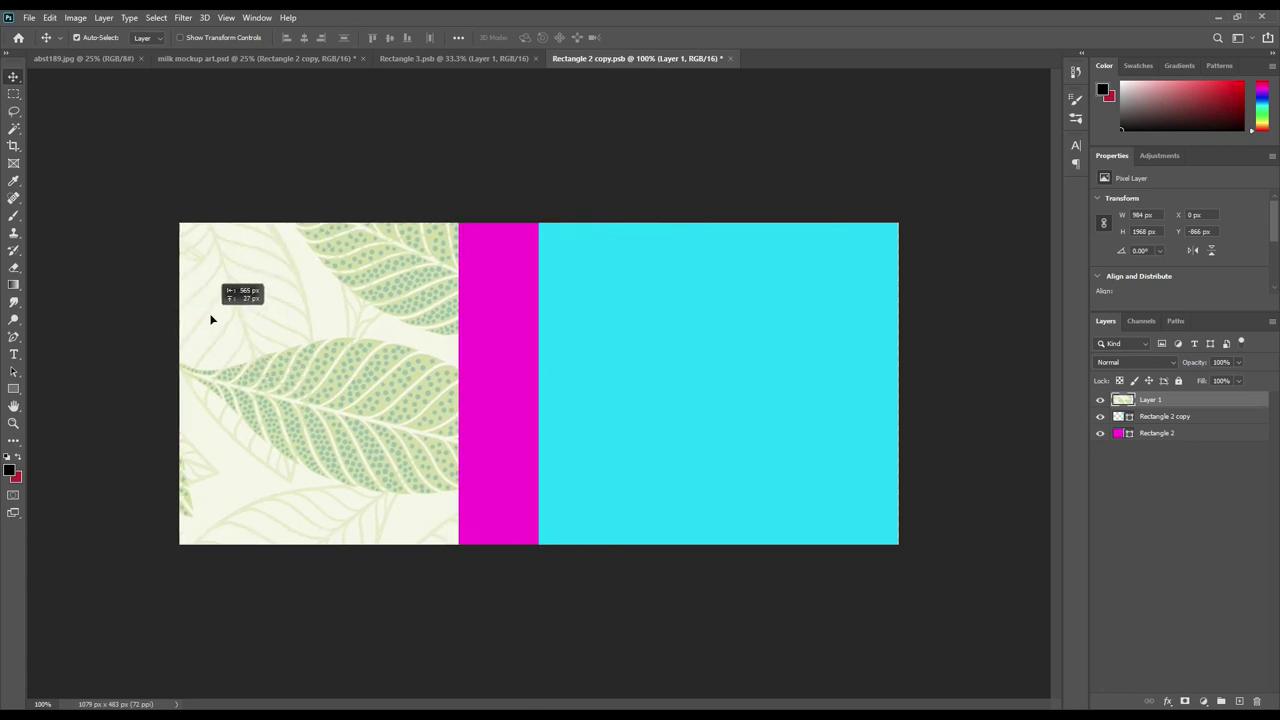
{"action": "mouse_move", "coordinate": [297, 321]}
{"action": "left_mouse_down"}
{"action": "mouse_move", "coordinate": [956, 345]}
{"action": "mouse_move", "coordinate": [942, 341]}
{"action": "left_mouse_up"}
{"action": "key", "text": "Left"}
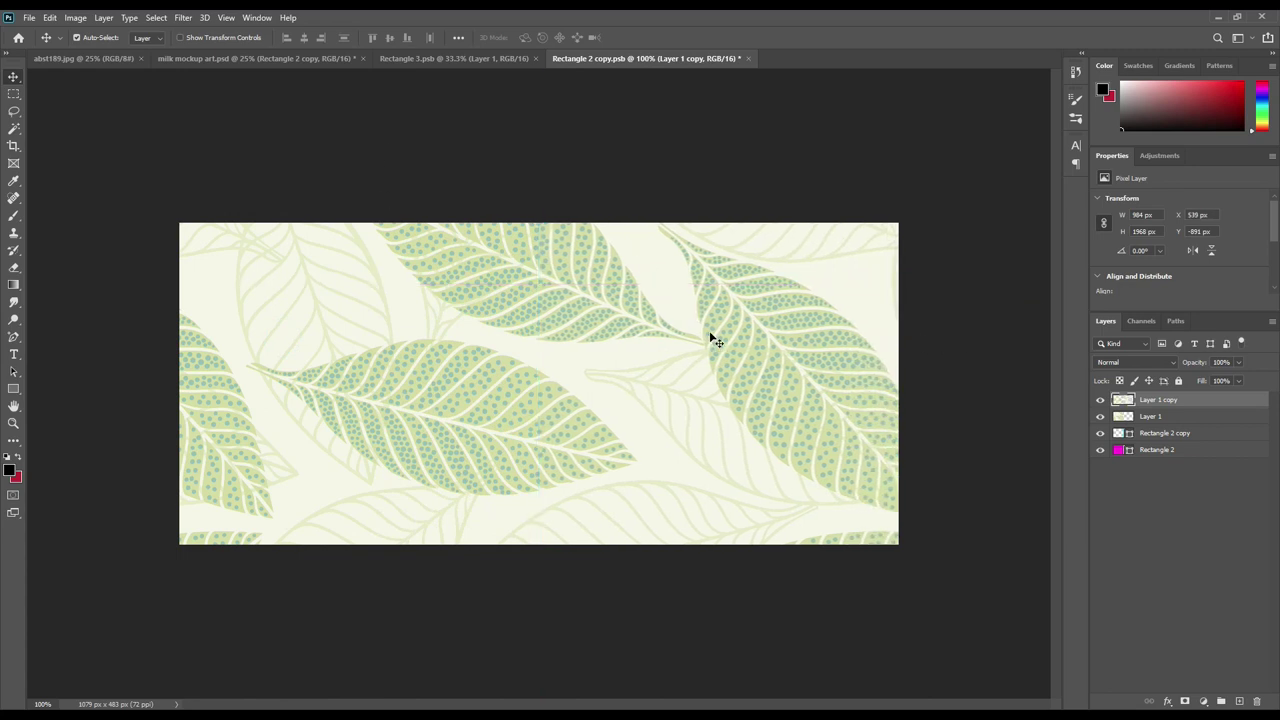
Save Rectangle 2 copy.psb and return to the milk carton mockup
{"action": "left_click", "coordinate": [29, 17]}
{"action": "left_click", "coordinate": [66, 163]}
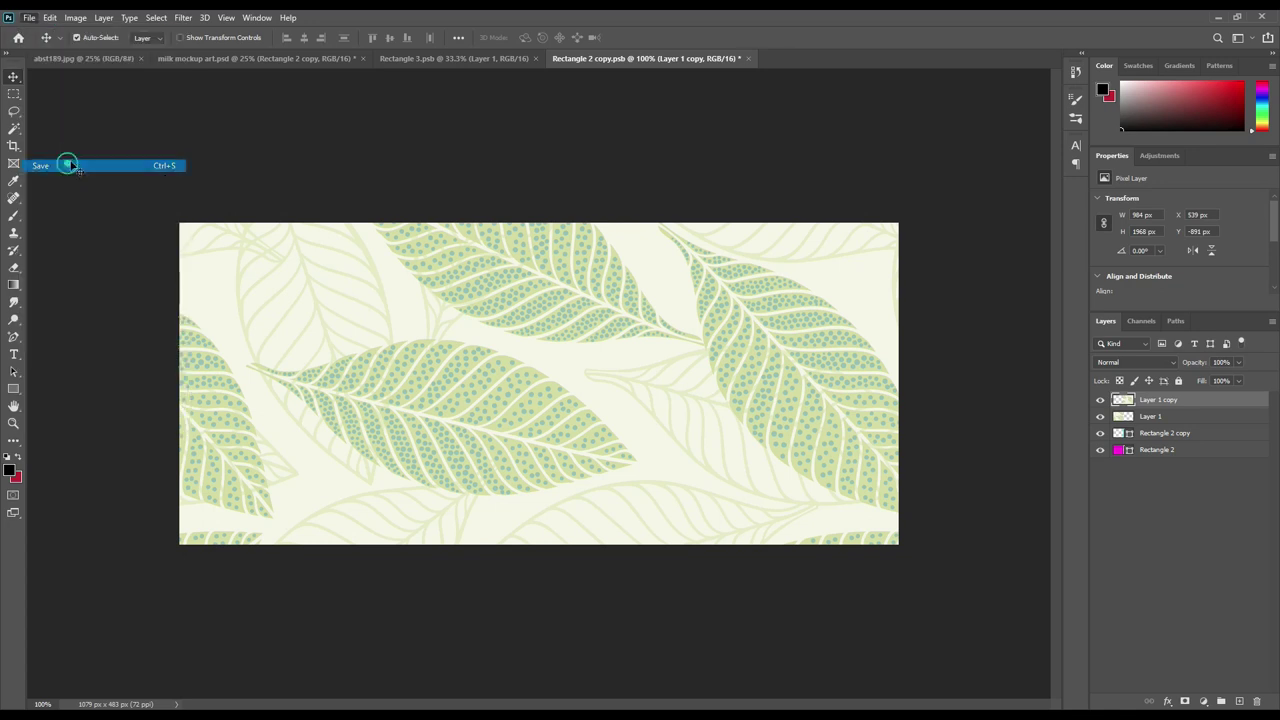
{"action": "left_click", "coordinate": [230, 60]}
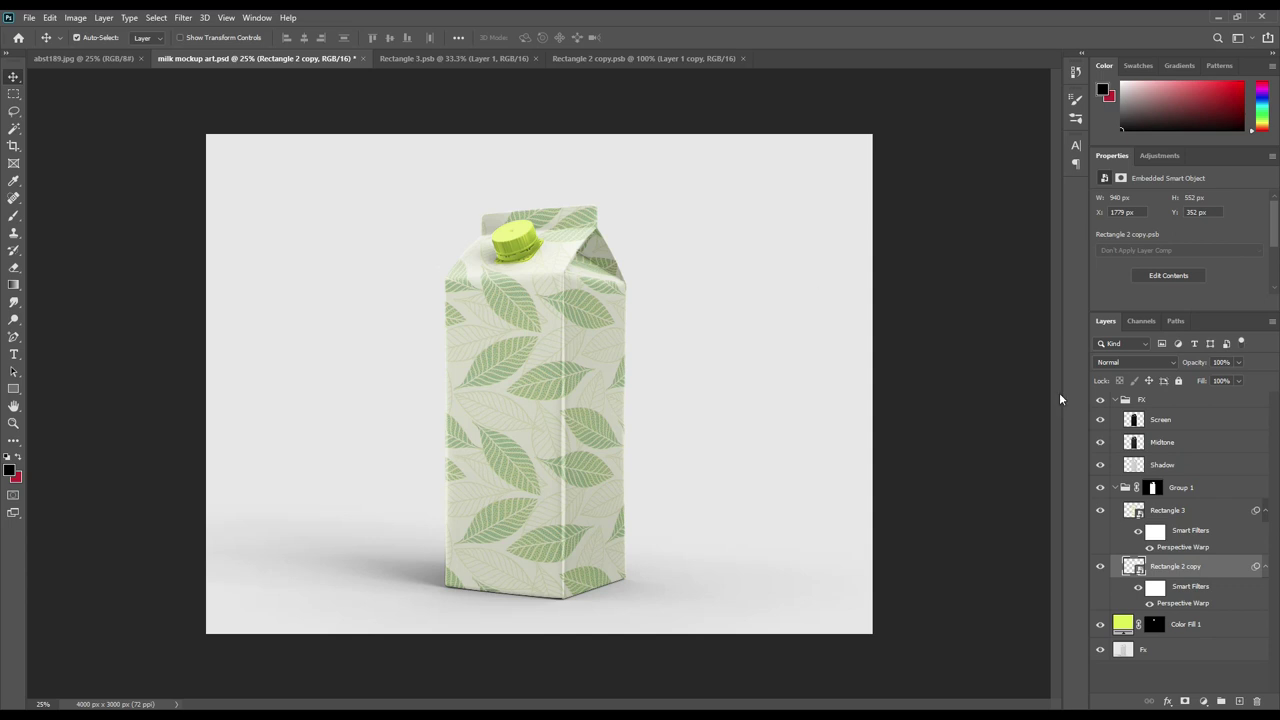
Recolour the cap's Color Fill 1 to muted leaf green 99ab58, sampled from the carton
{"action": "double_click", "coordinate": [1124, 624]}
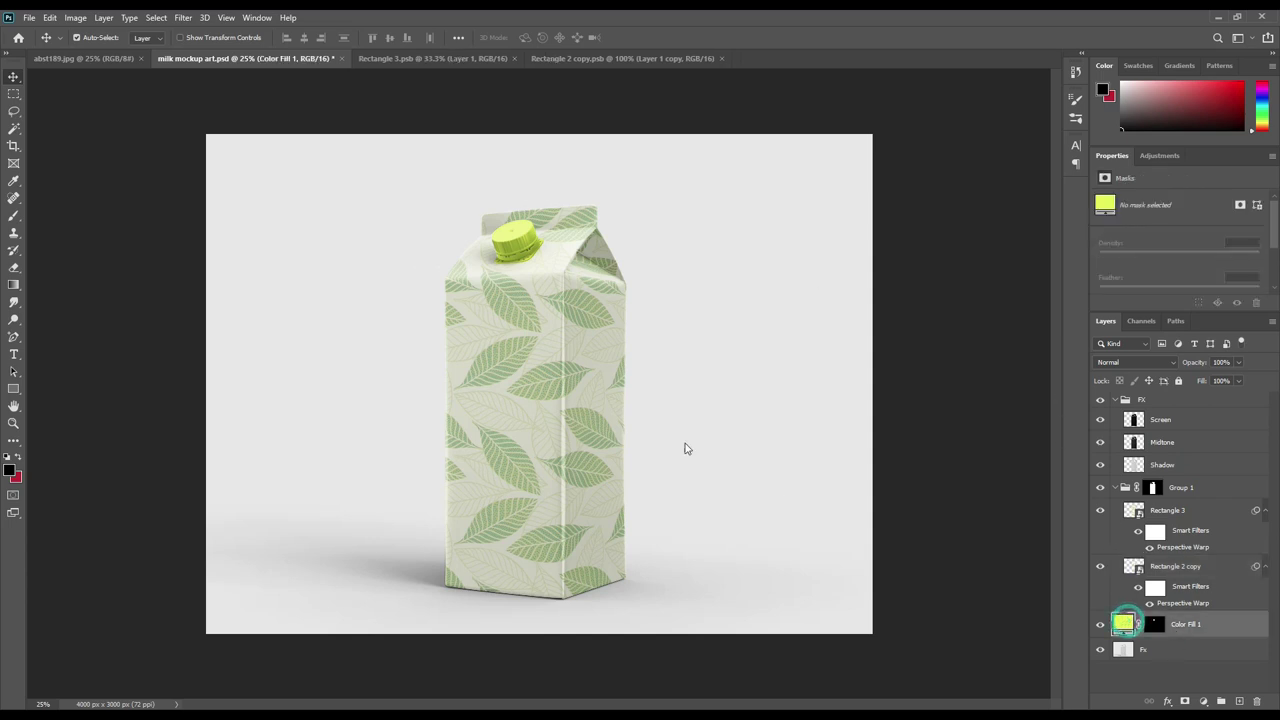
{"action": "left_click", "coordinate": [569, 369]}
{"action": "mouse_move", "coordinate": [900, 280]}
{"action": "left_mouse_down"}
{"action": "mouse_move", "coordinate": [945, 281]}
{"action": "mouse_move", "coordinate": [922, 283]}
{"action": "left_mouse_up"}
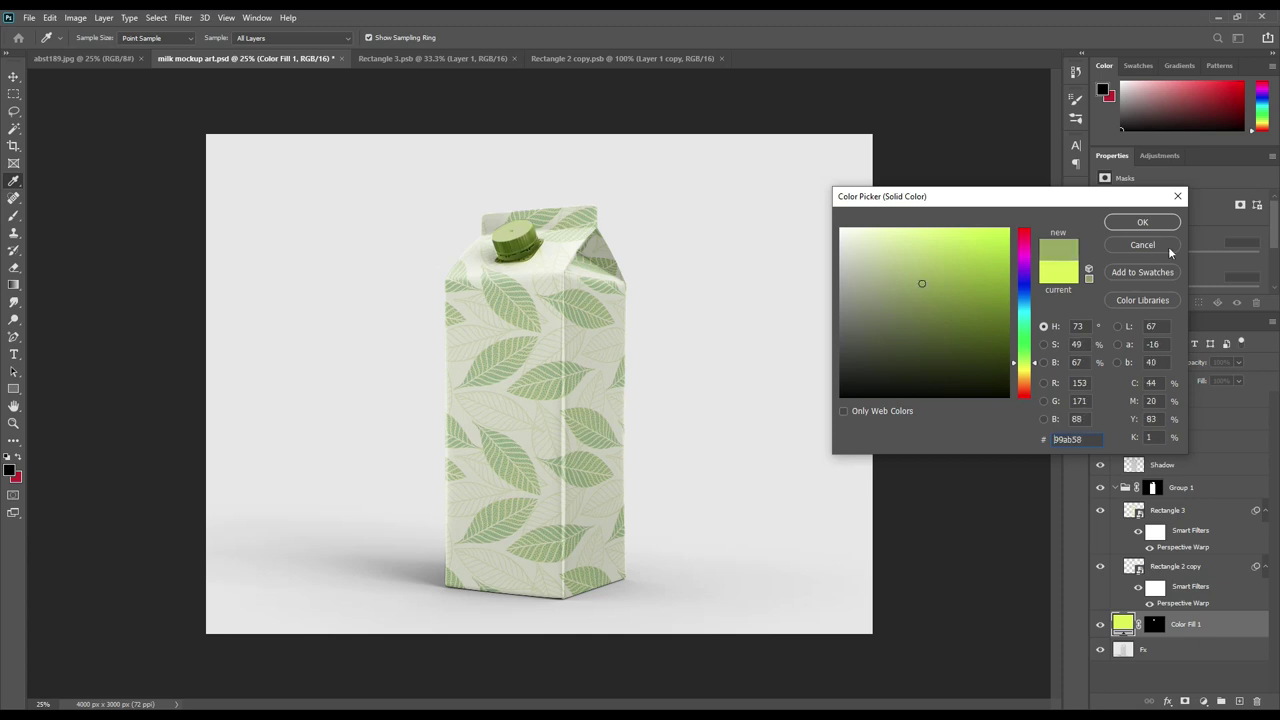
{"action": "left_click", "coordinate": [1142, 222]}
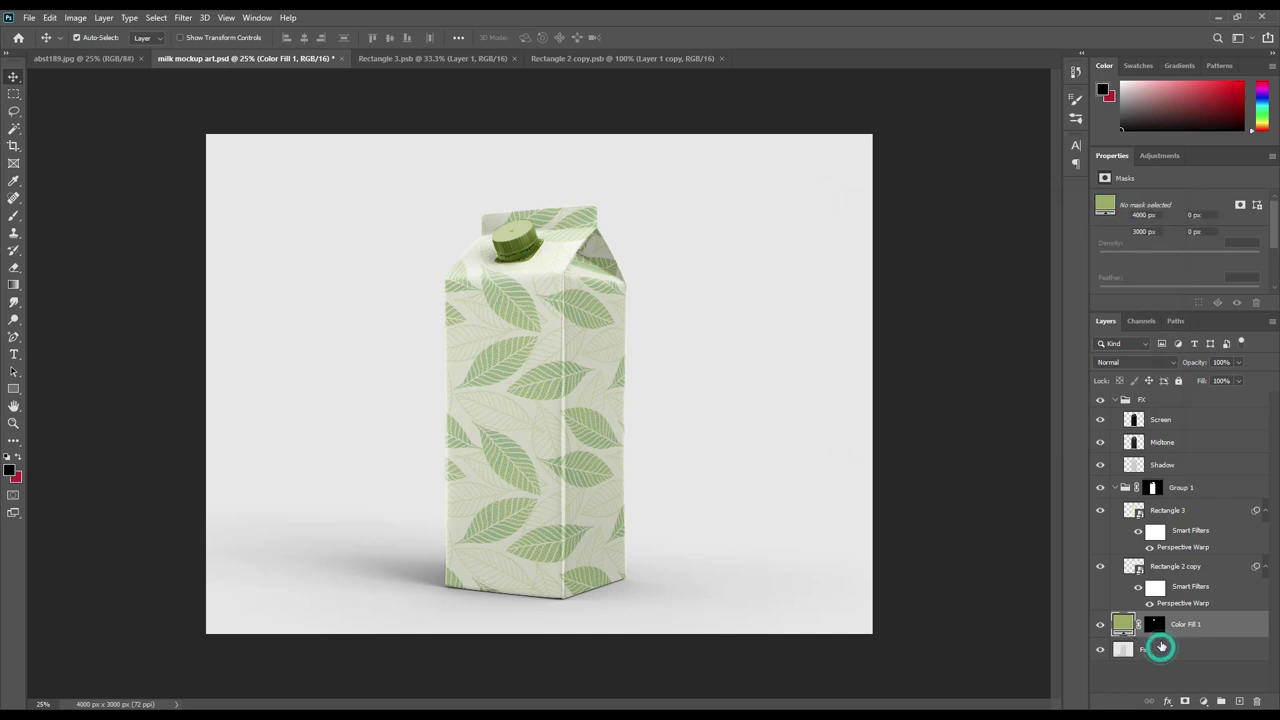
{"action": "left_click", "coordinate": [1161, 647]}
Add a Solid Color fill layer in light sage green c9cda4 above the background
{"action": "left_click", "coordinate": [1206, 703]}
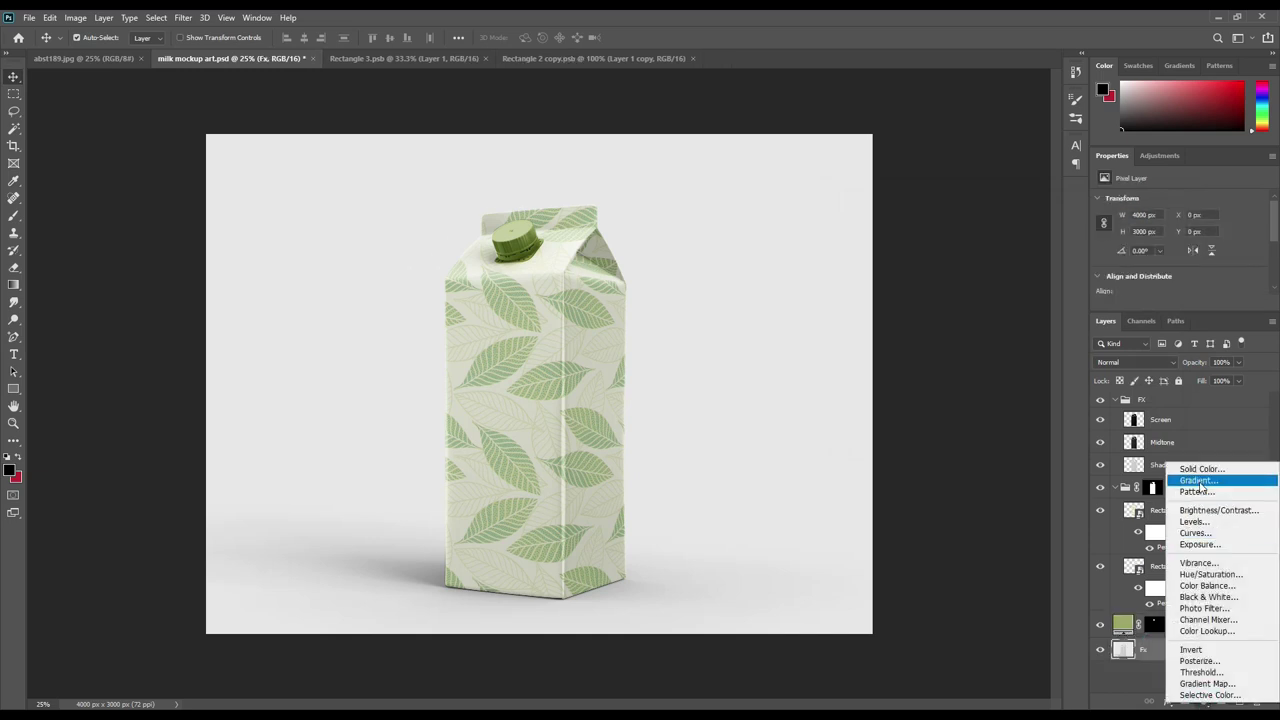
{"action": "left_click", "coordinate": [1160, 393]}
{"action": "left_click", "coordinate": [594, 312]}
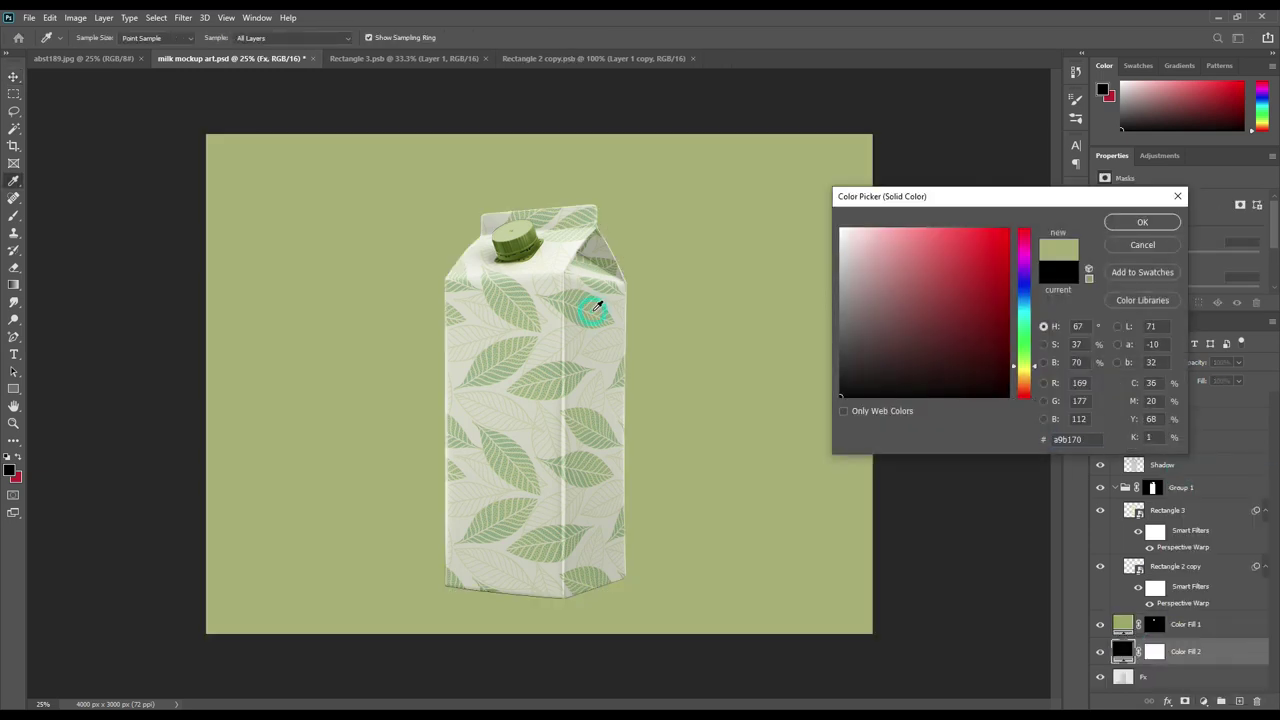
{"action": "left_click_drag", "start_coordinate": [888, 291], "coordinate": [866, 257]}
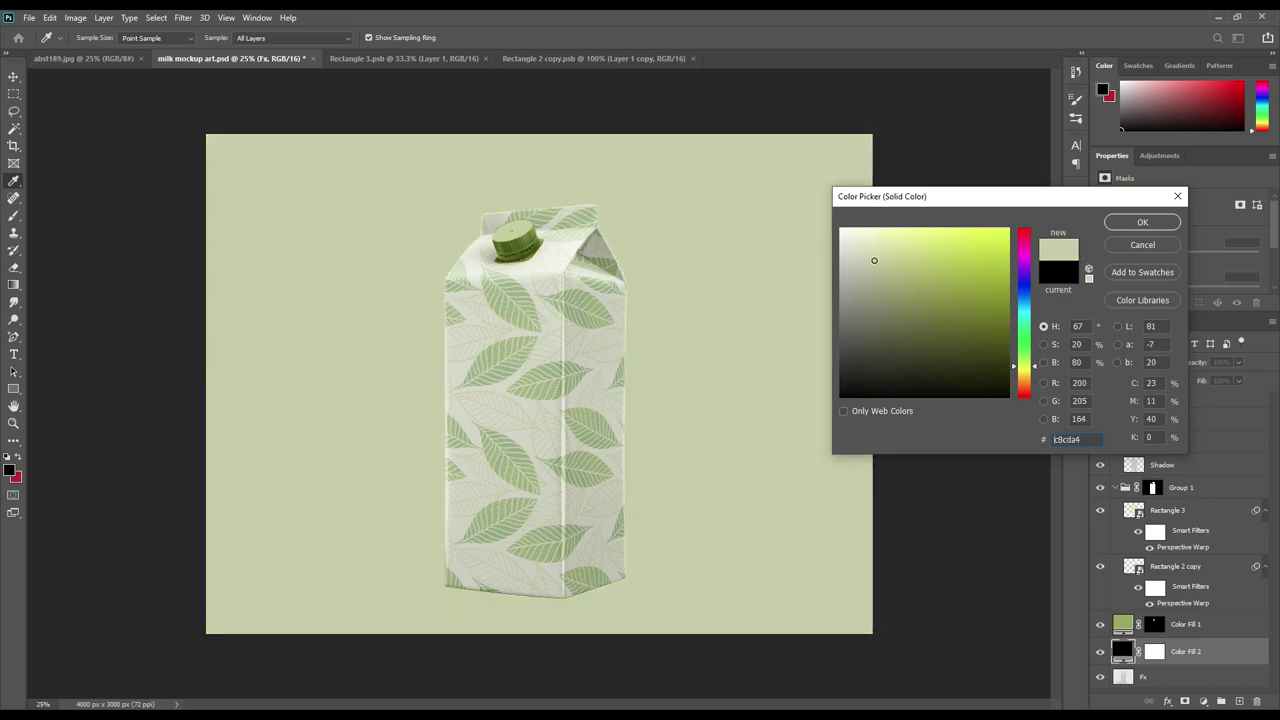
{"action": "left_click", "coordinate": [1142, 222]}
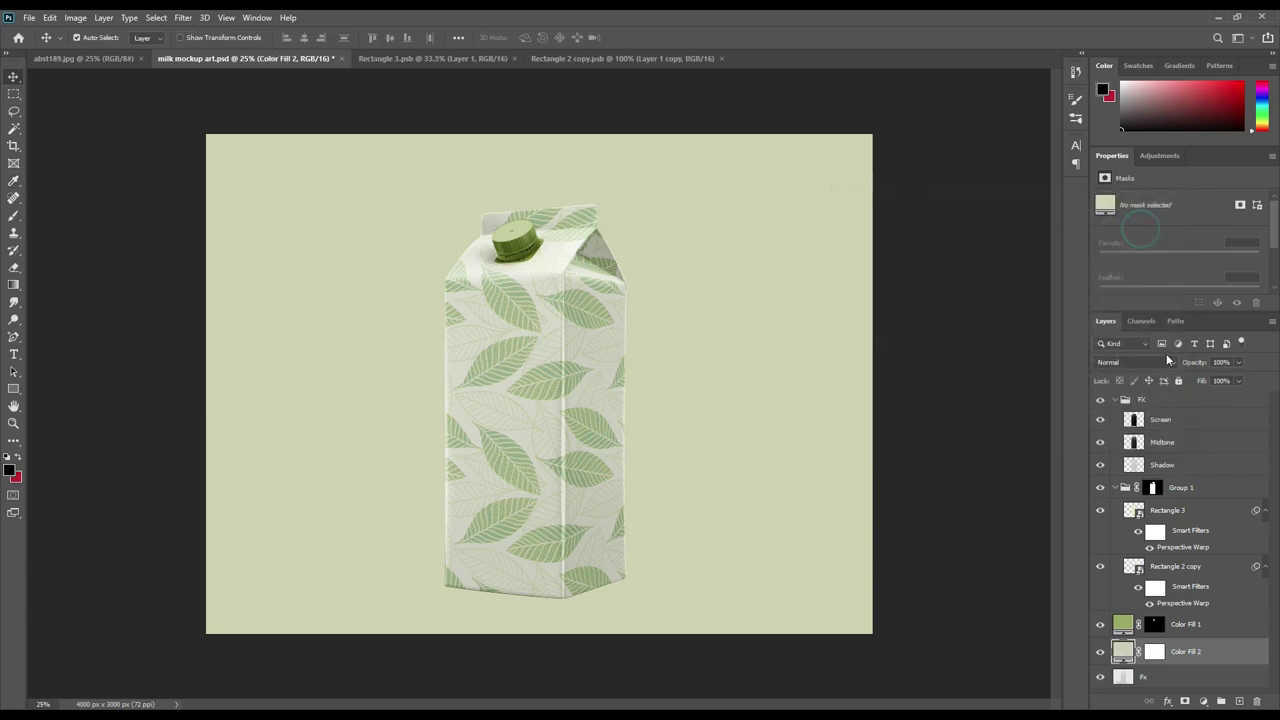
Set Color Fill 2's blend mode to Linear Burn and deselect the layer
{"action": "left_click", "coordinate": [1146, 363]}
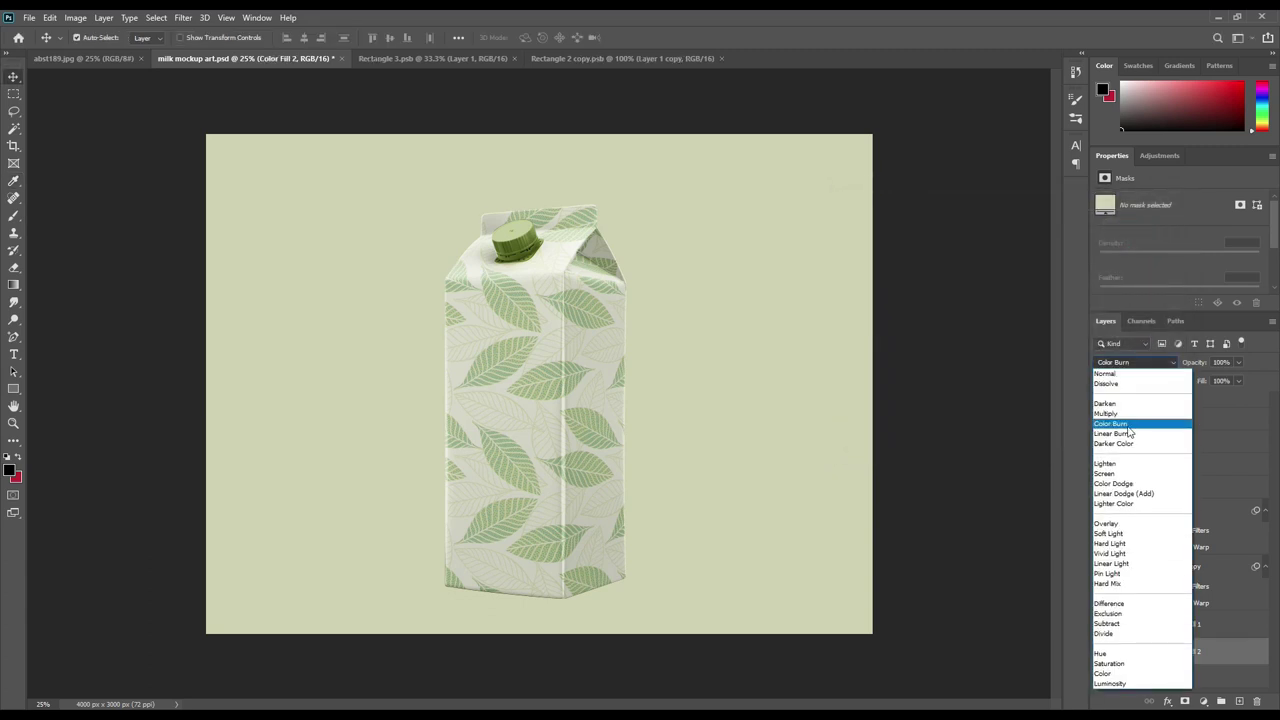
{"action": "left_click", "coordinate": [1122, 434]}
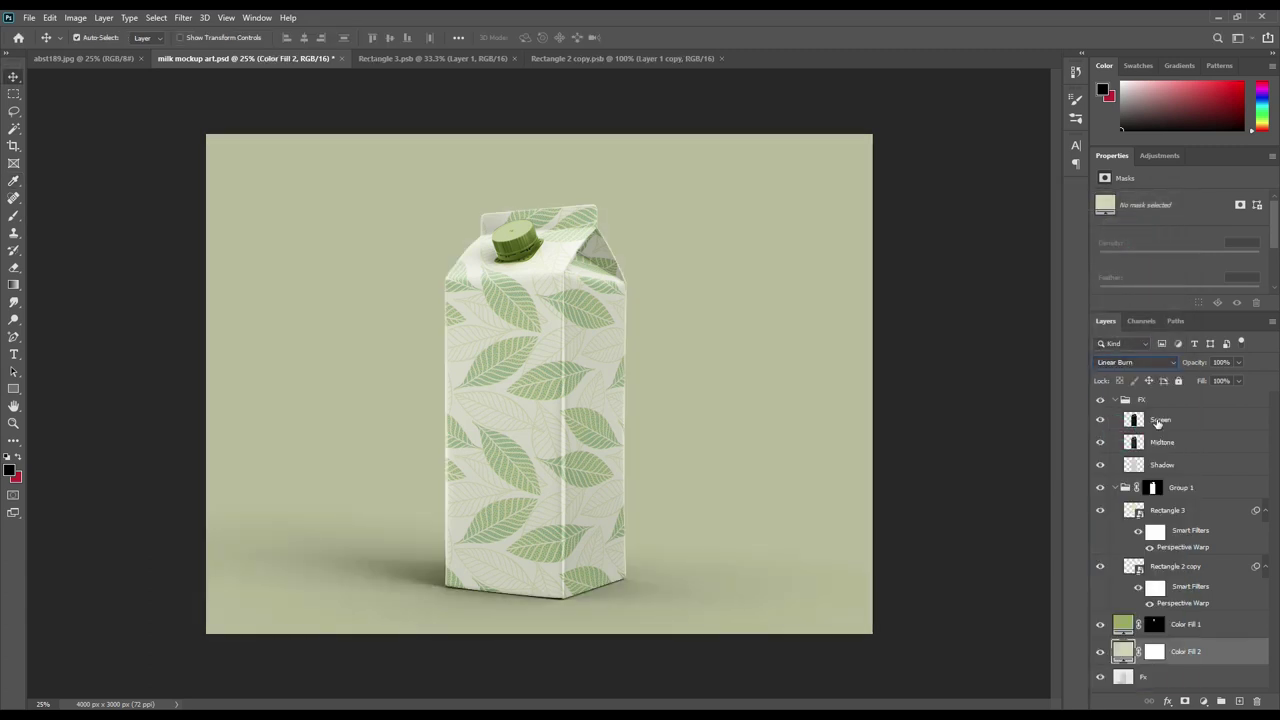
{"action": "left_click", "coordinate": [948, 390]}
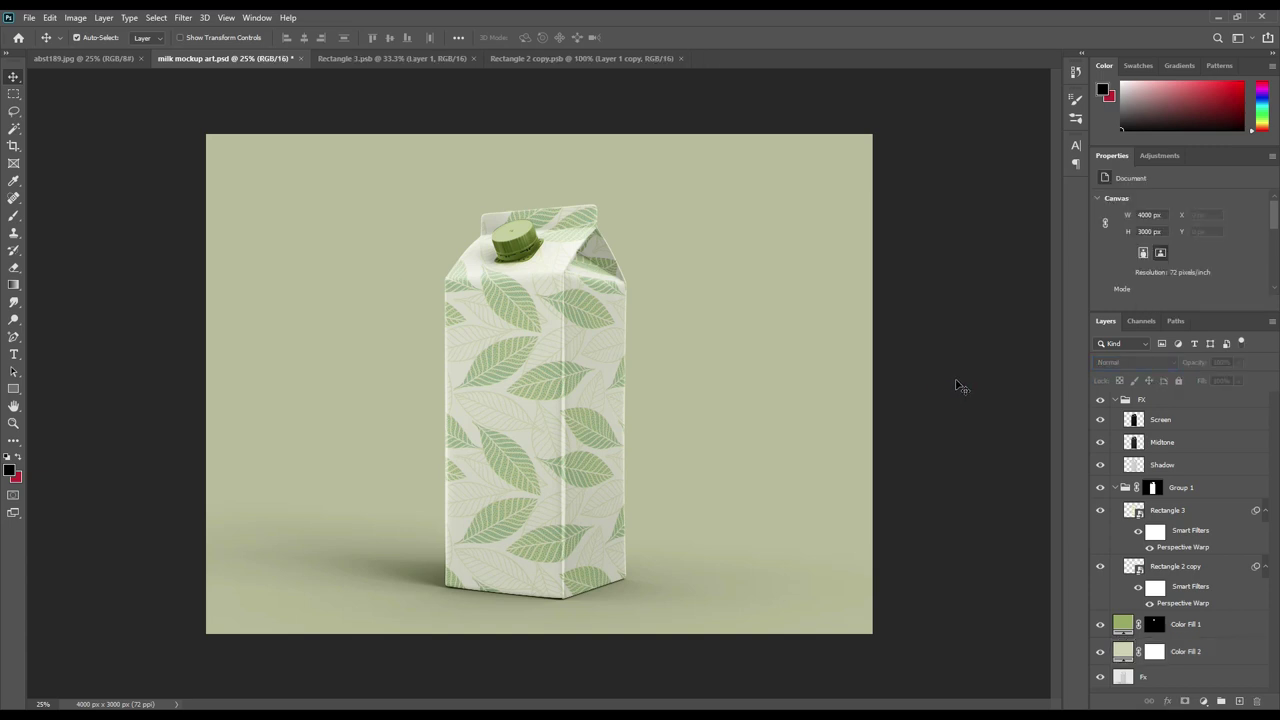
{"action": "left_click", "coordinate": [952, 384]}
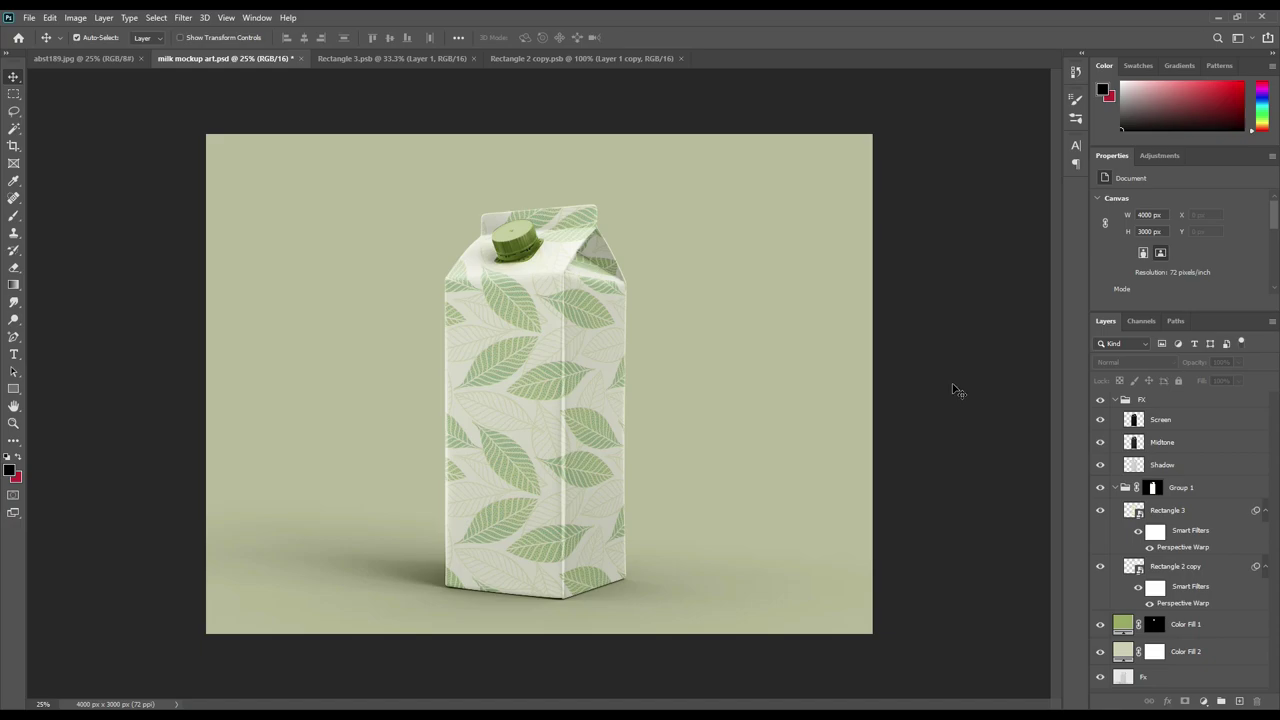